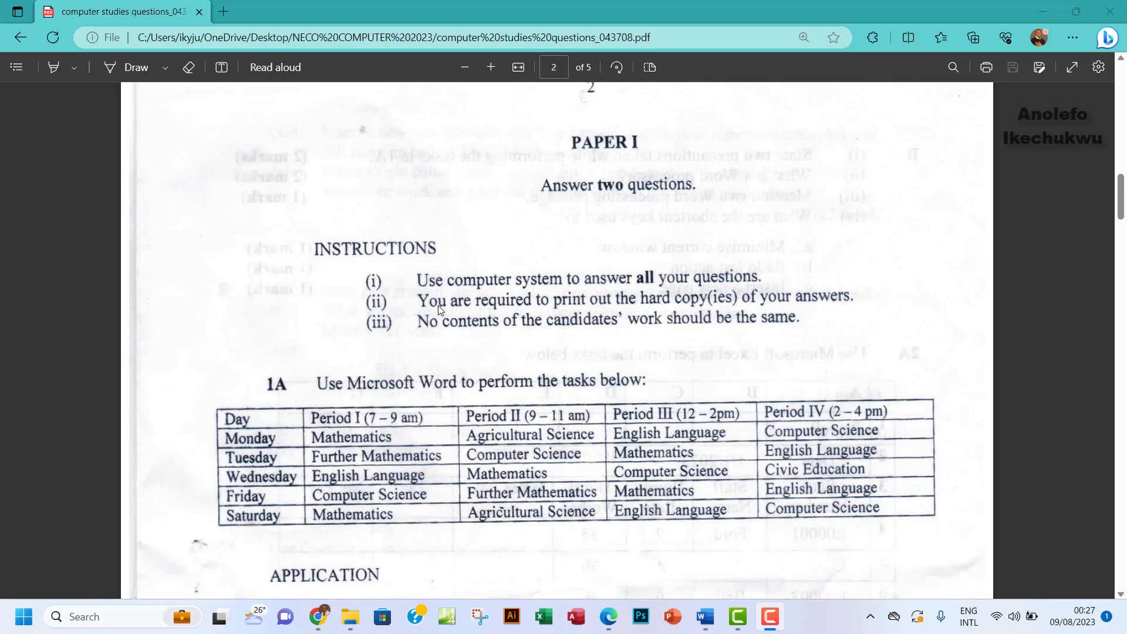
# Turn on the PDF highlighter and highlight item (i) of the APPLICATION list
pyautogui.scroll(-3, 561, 308)
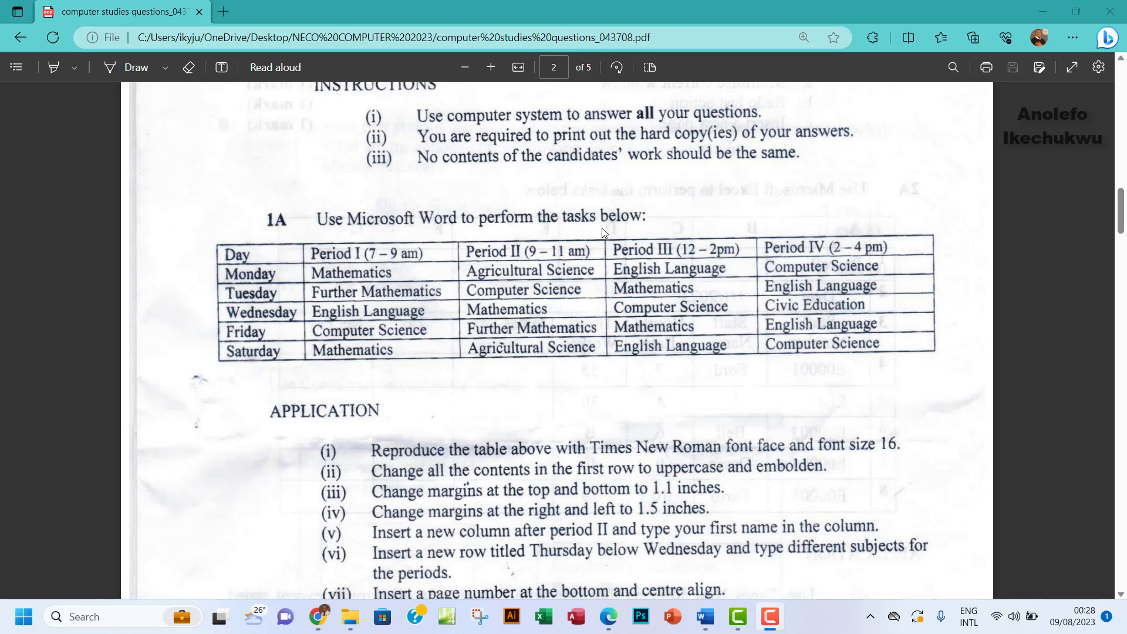
pyautogui.scroll(-3, 642, 329)
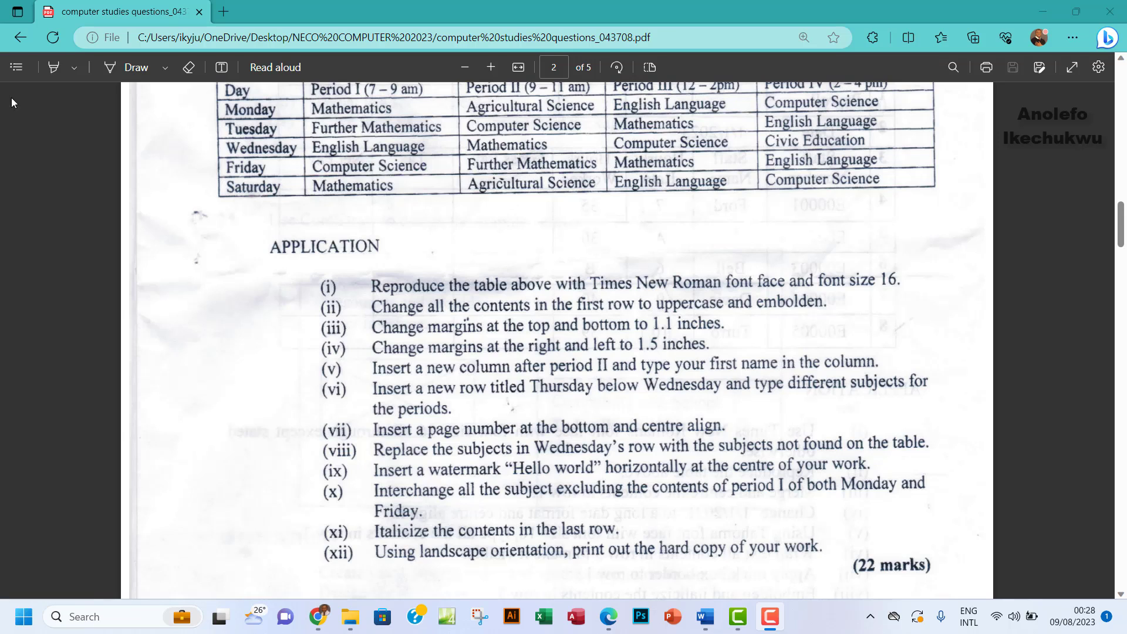
pyautogui.click(54, 66)
pyautogui.moveTo(338, 286); pyautogui.dragTo(314, 290)
pyautogui.scroll(3, 423, 316)
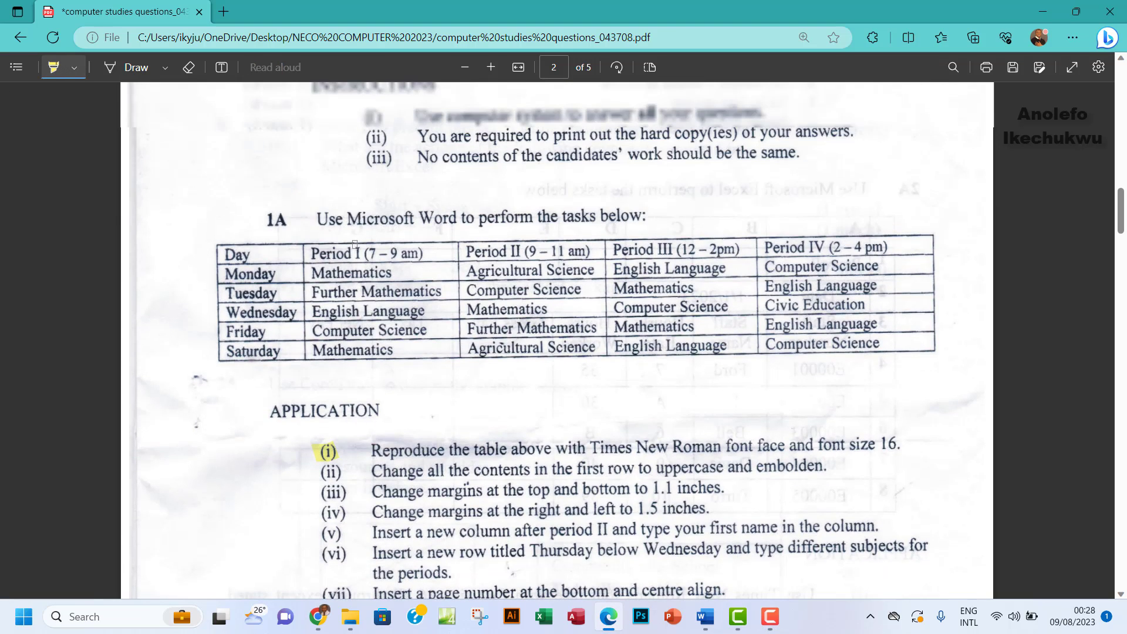
pyautogui.scroll(-9, 477, 351)
pyautogui.scroll(1, 476, 352)
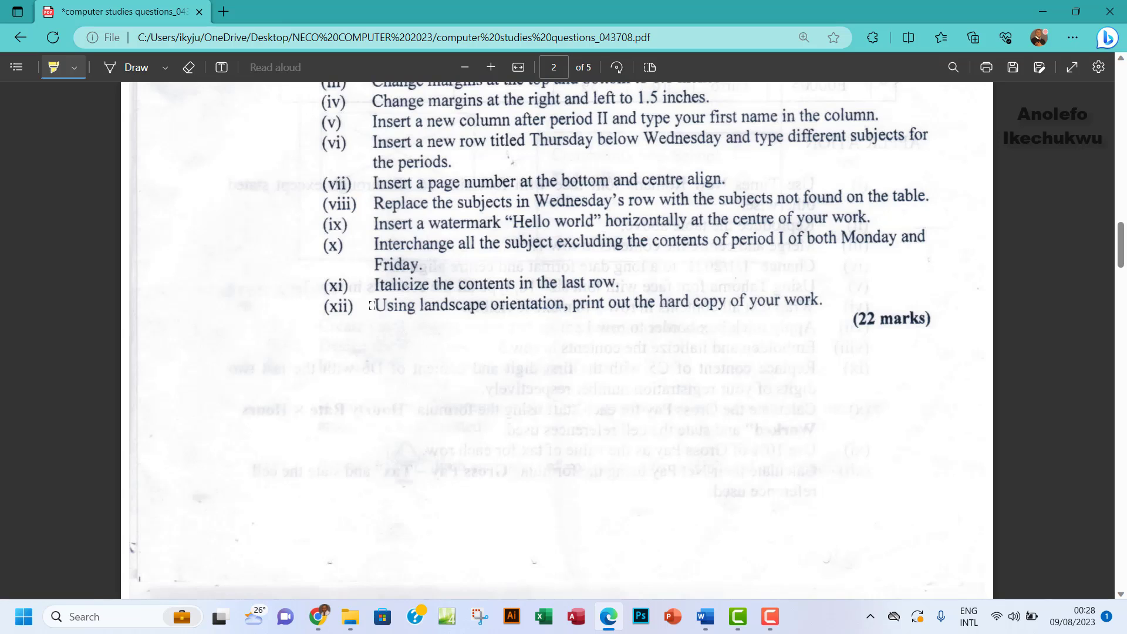
# Highlight item (xii), printing in landscape orientation, in yellow
pyautogui.moveTo(372, 305); pyautogui.dragTo(820, 300)
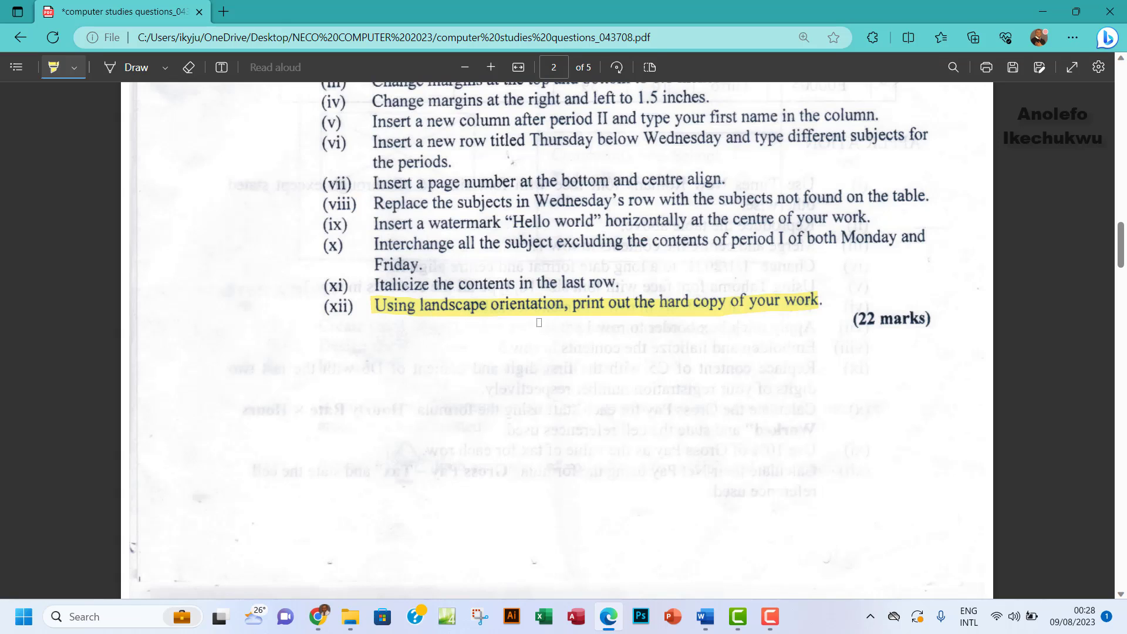
pyautogui.scroll(4, 539, 322)
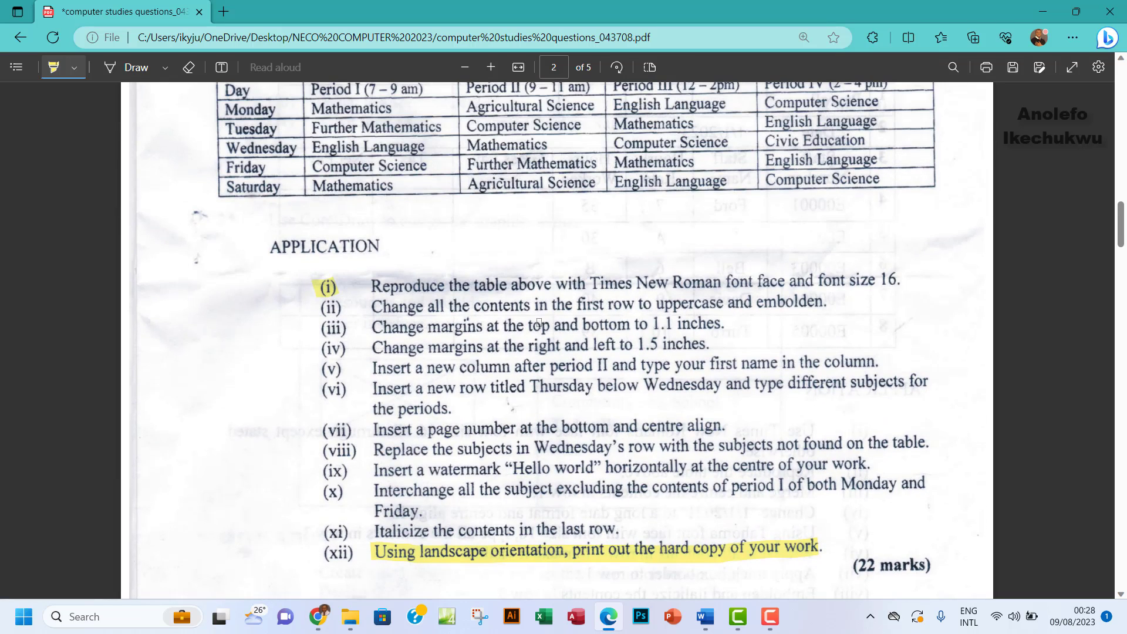
pyautogui.scroll(3, 539, 322)
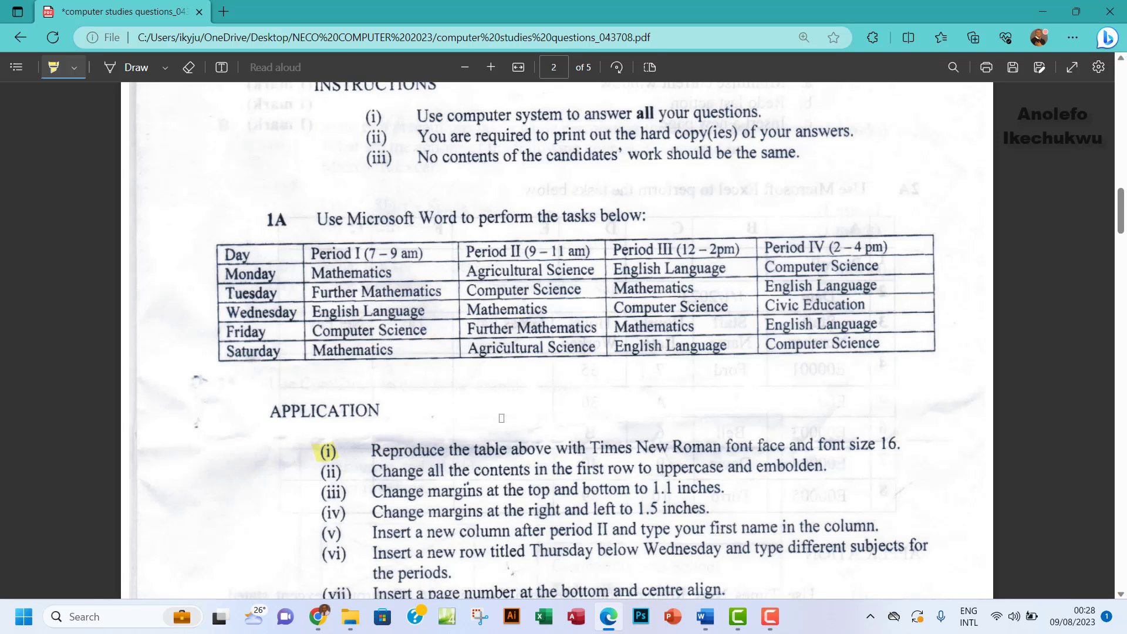
pyautogui.scroll(-1, 501, 470)
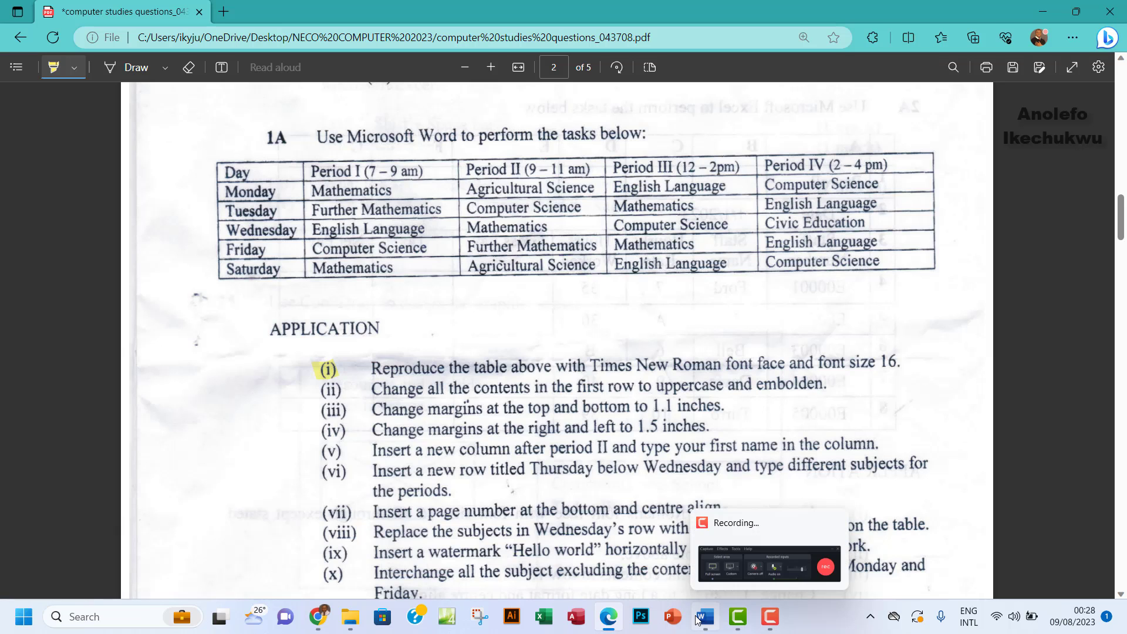
pyautogui.moveTo(705, 616)
pyautogui.scroll(-11, 686, 500)
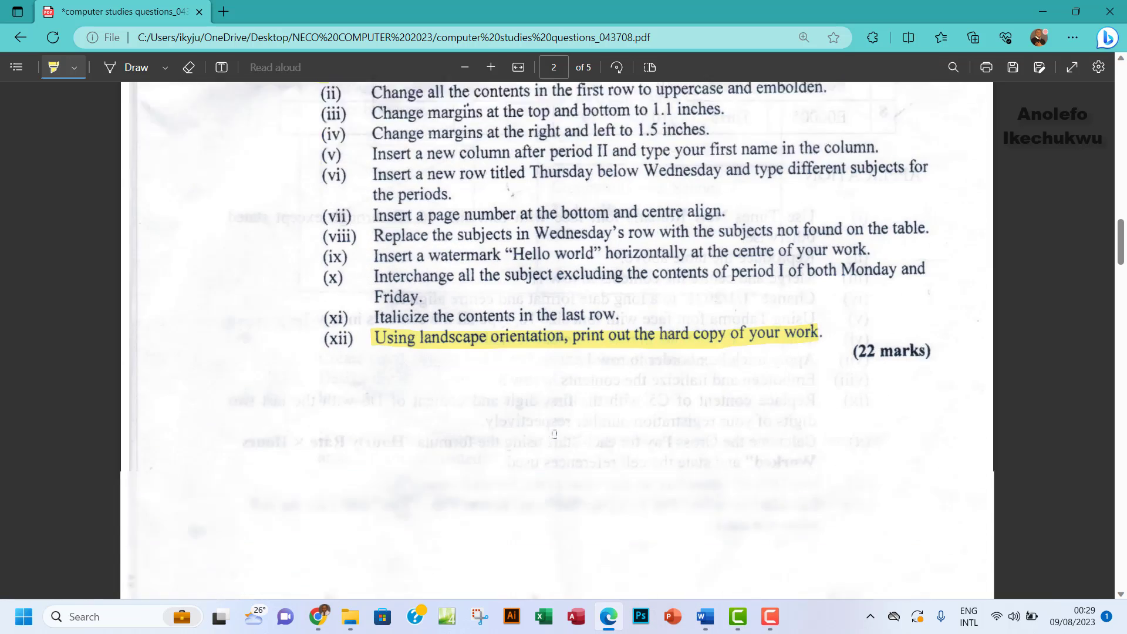
# Create a new blank Word document and set its page orientation to landscape
pyautogui.click(704, 626)
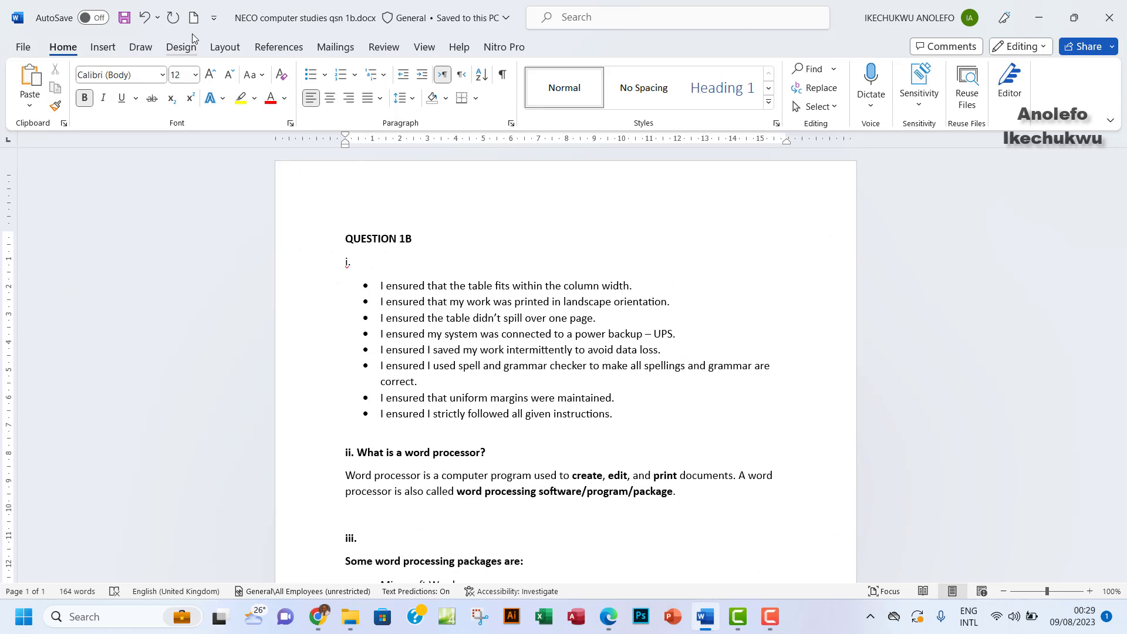
pyautogui.click(194, 19)
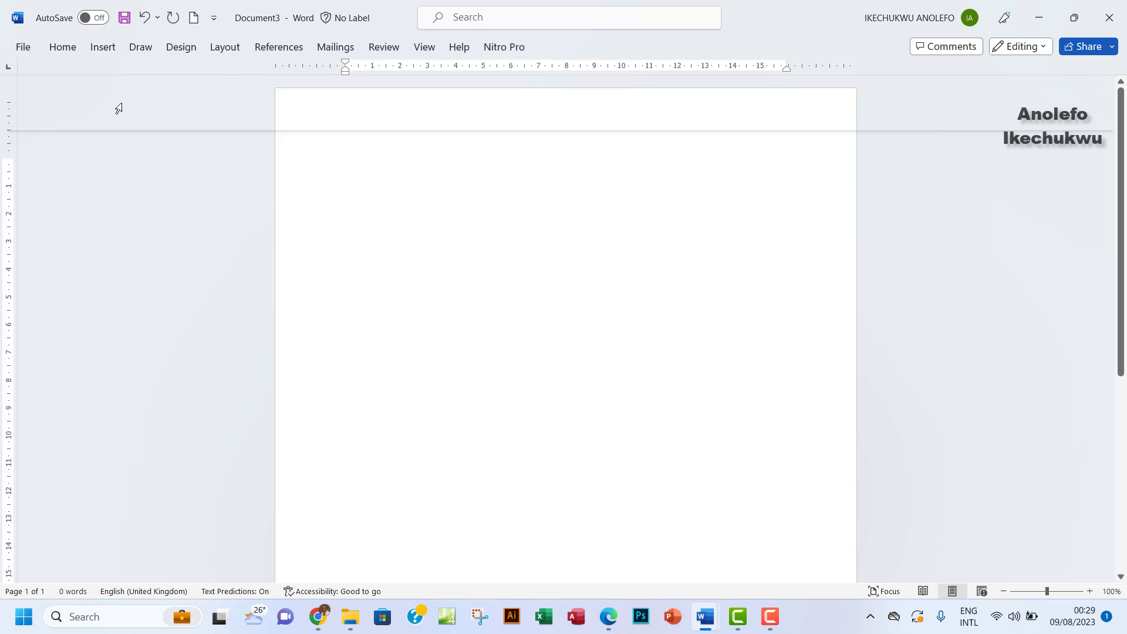
pyautogui.click(226, 49)
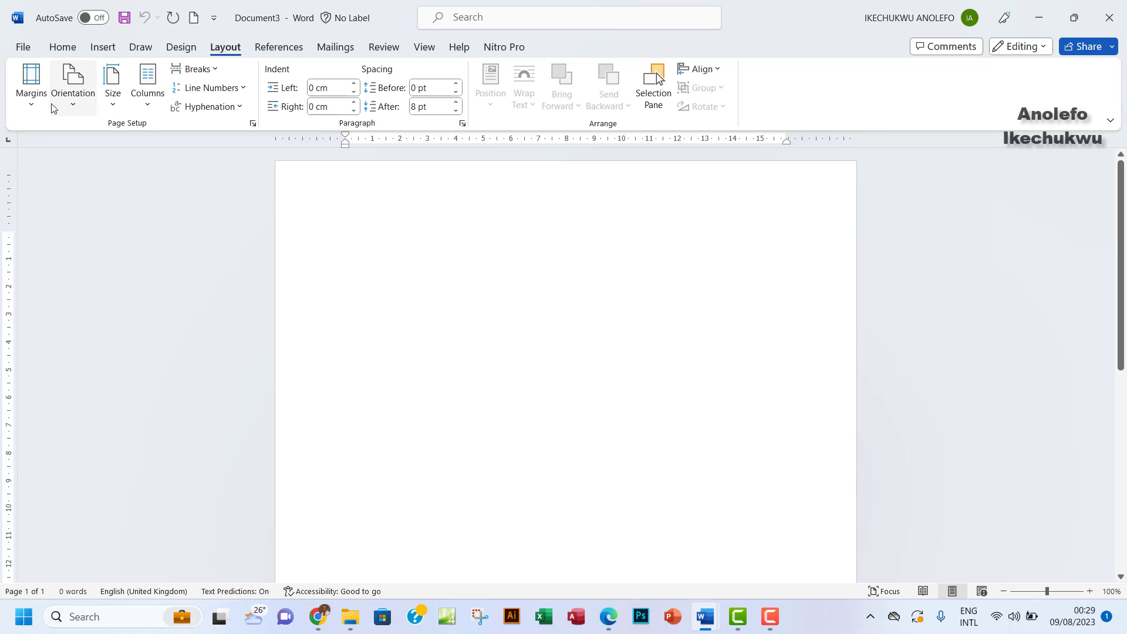
pyautogui.click(68, 102)
pyautogui.click(115, 181)
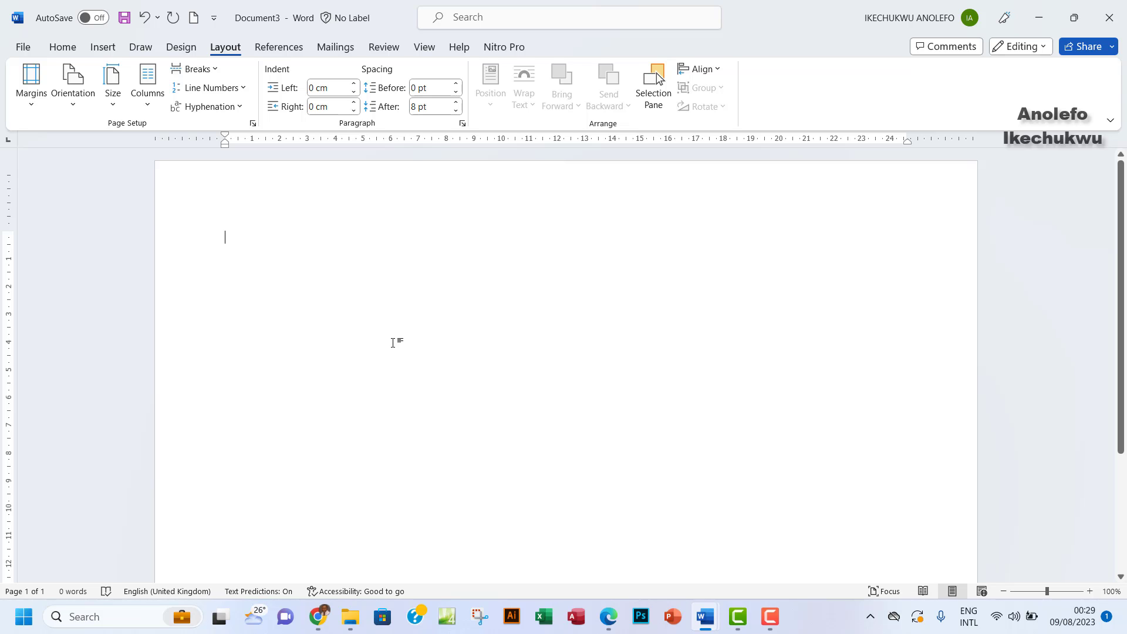
pyautogui.click(22, 49)
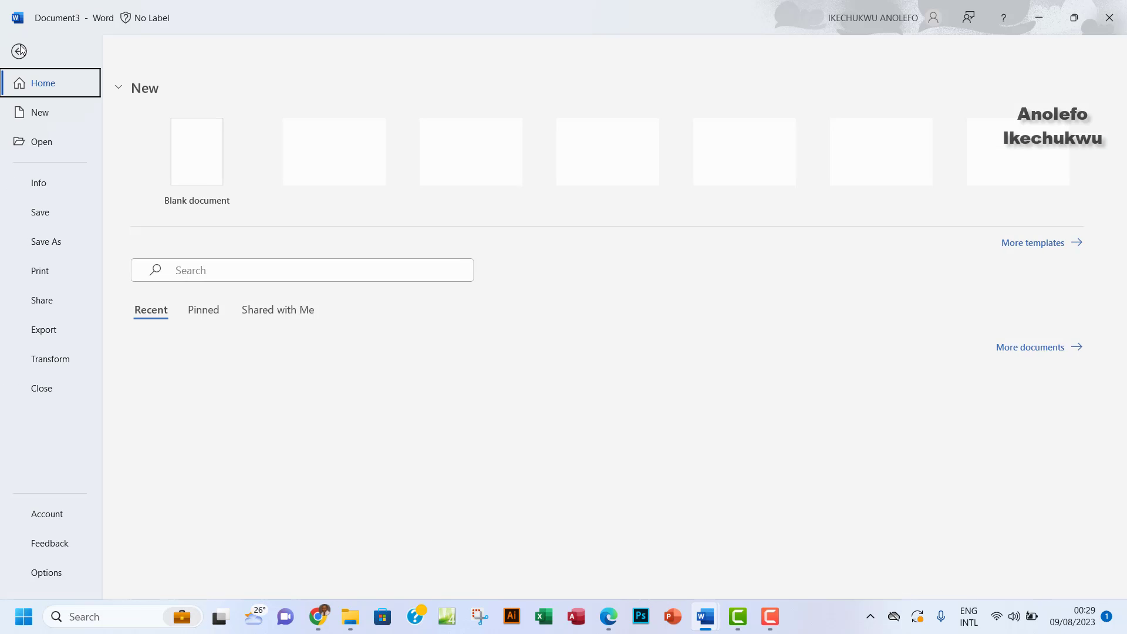
# Save the document as a .docx named after the candidate in Desktop > NECO COMPUTER 2023
pyautogui.click(40, 246)
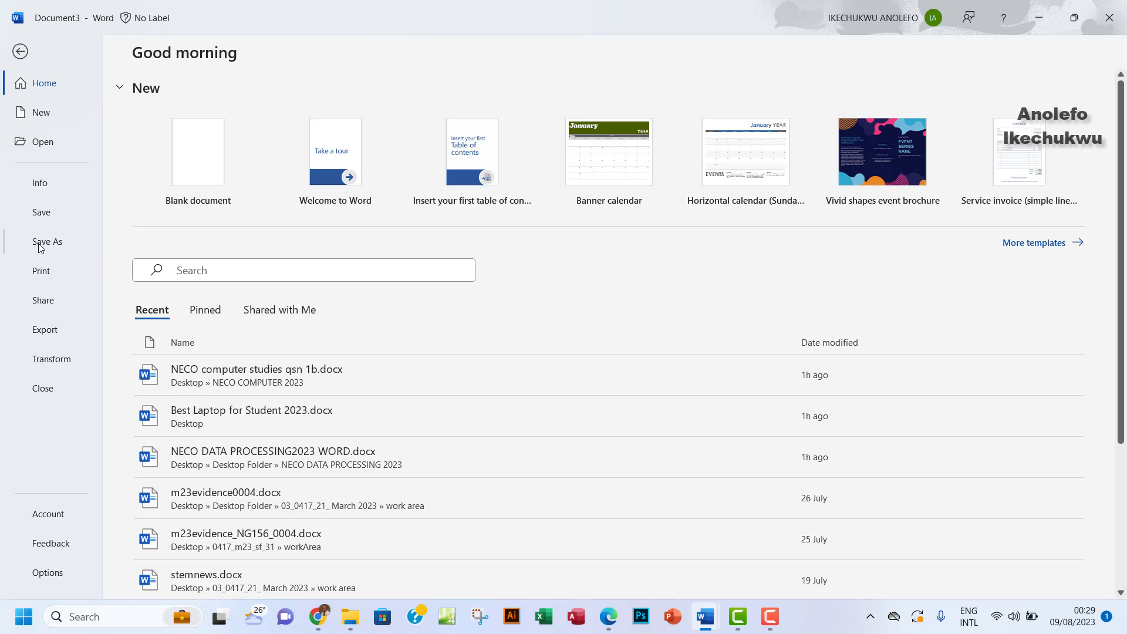
pyautogui.click(171, 337)
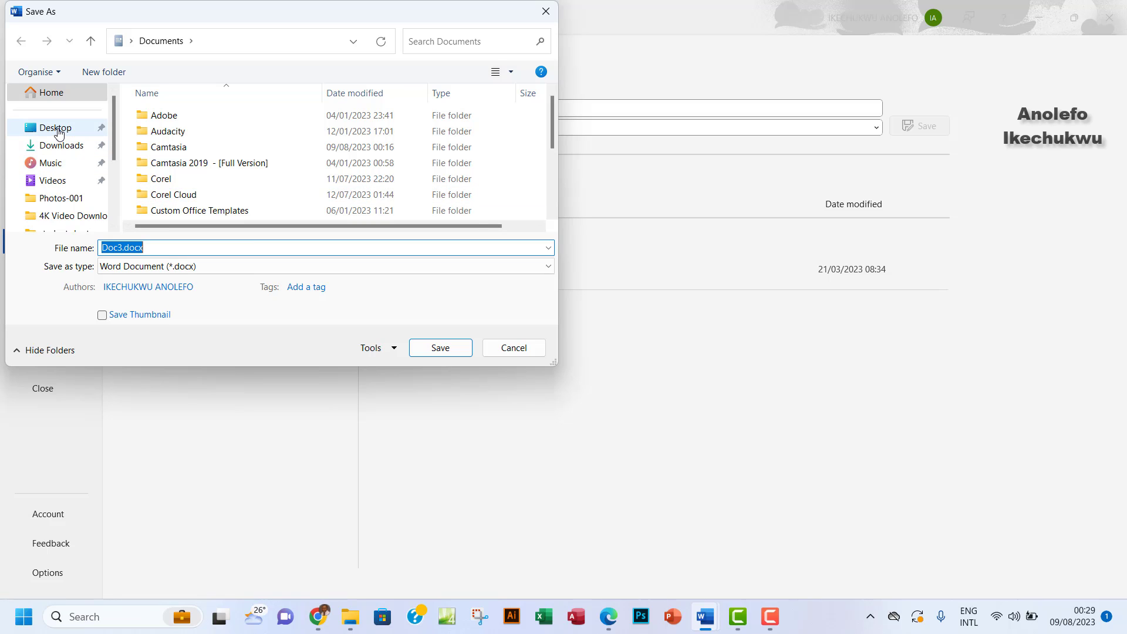
pyautogui.click(55, 127)
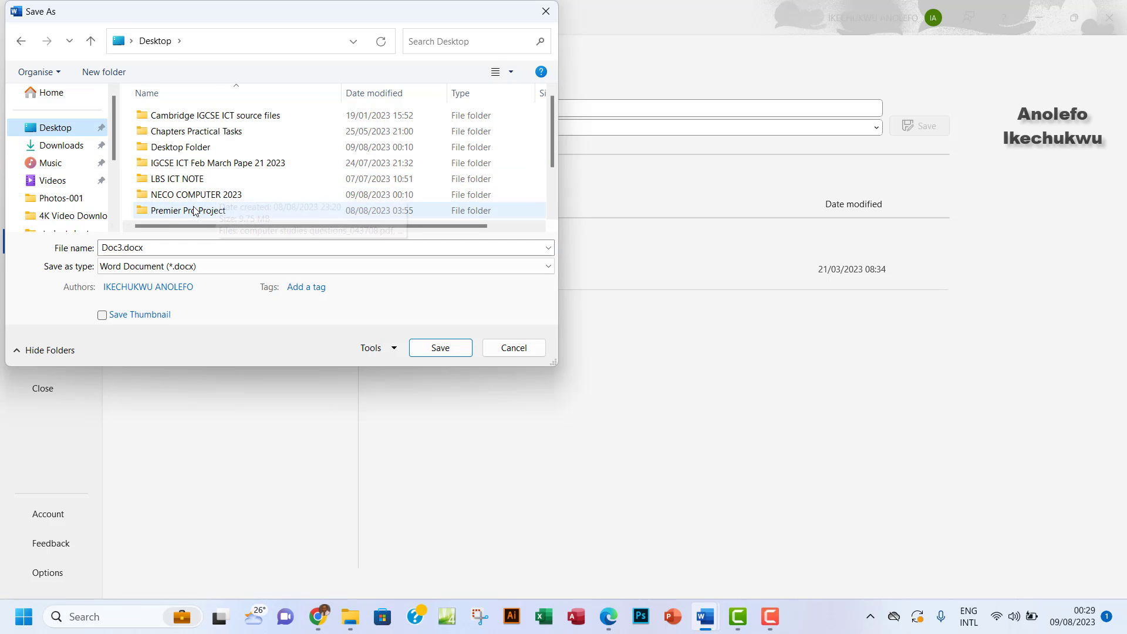
pyautogui.doubleClick(214, 195)
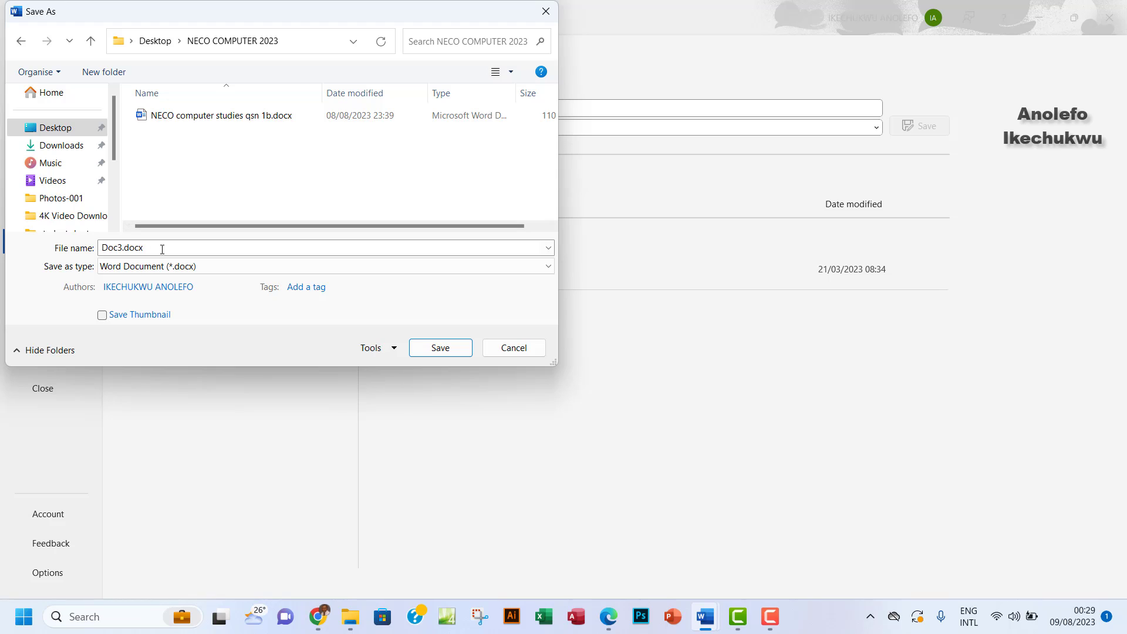
pyautogui.doubleClick(162, 248)
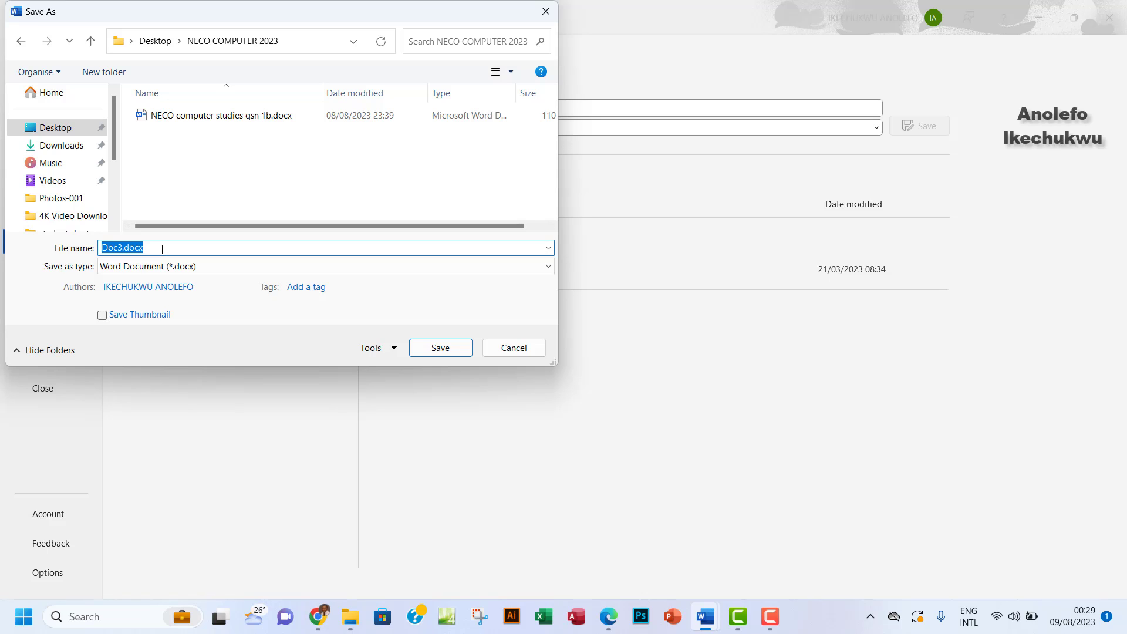
pyautogui.write('ikeh')
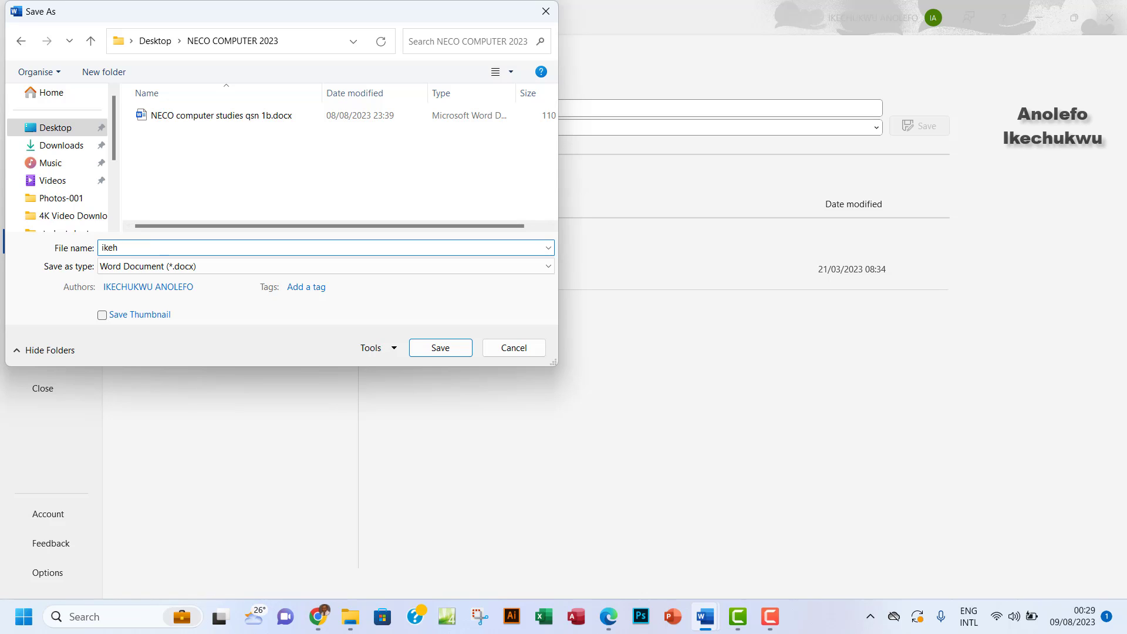
pyautogui.press('BackSpace')
pyautogui.write('chukwuNeco')
pyautogui.click(445, 352)
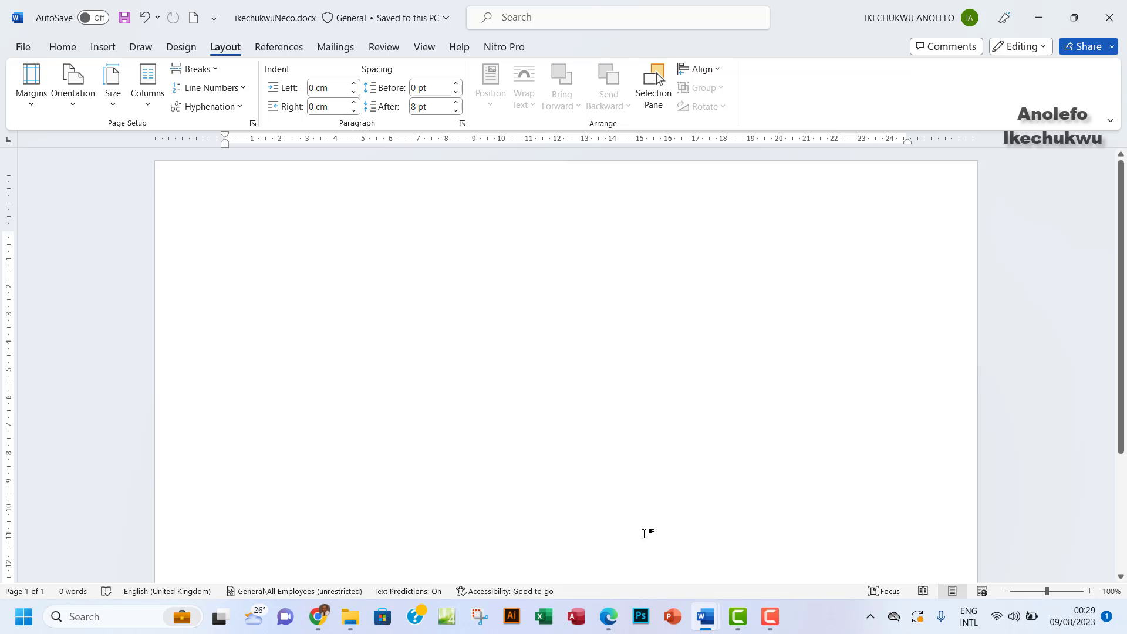
# Restore down and resize the Edge and Word windows so the PDF timetable shows below the page
pyautogui.click(609, 617)
pyautogui.scroll(10, 465, 295)
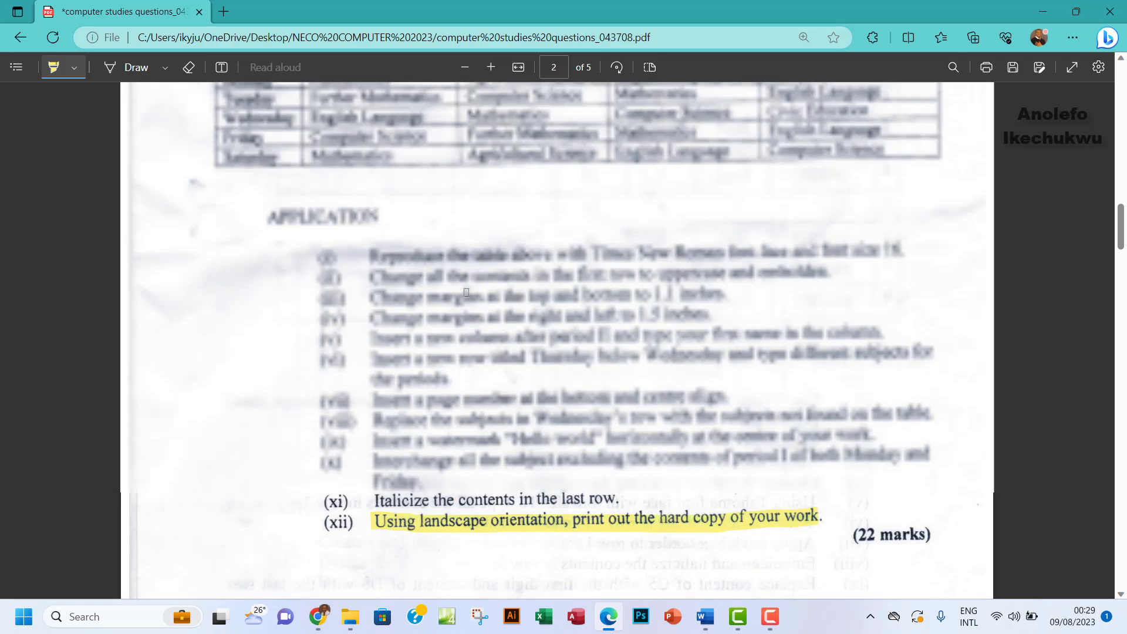
pyautogui.scroll(-4, 466, 294)
pyautogui.scroll(2, 465, 292)
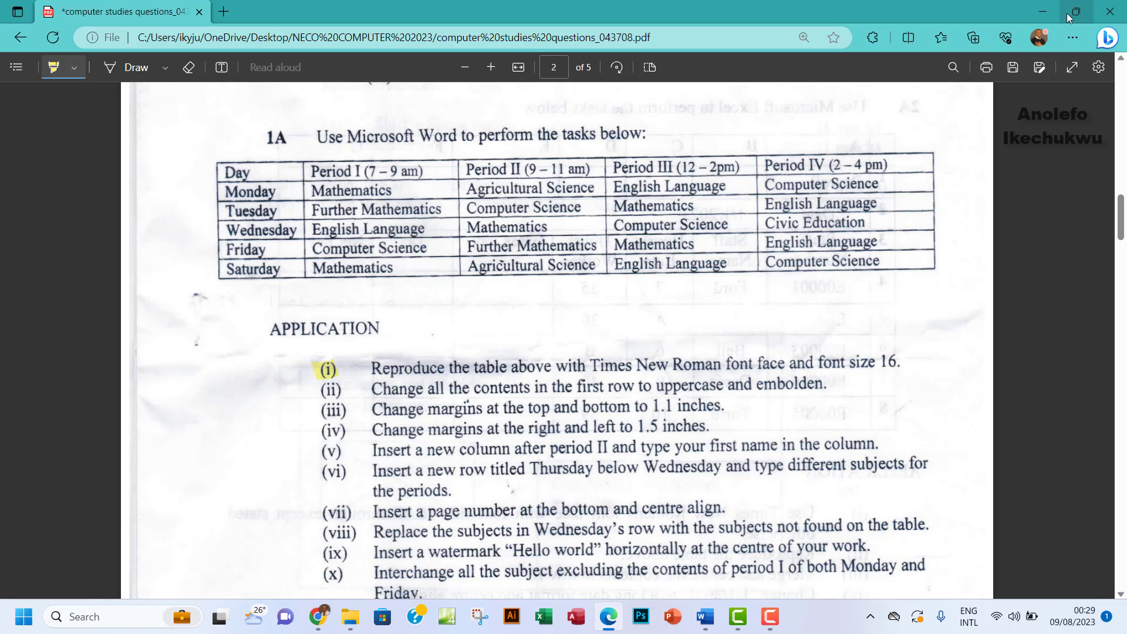
pyautogui.click(1075, 11)
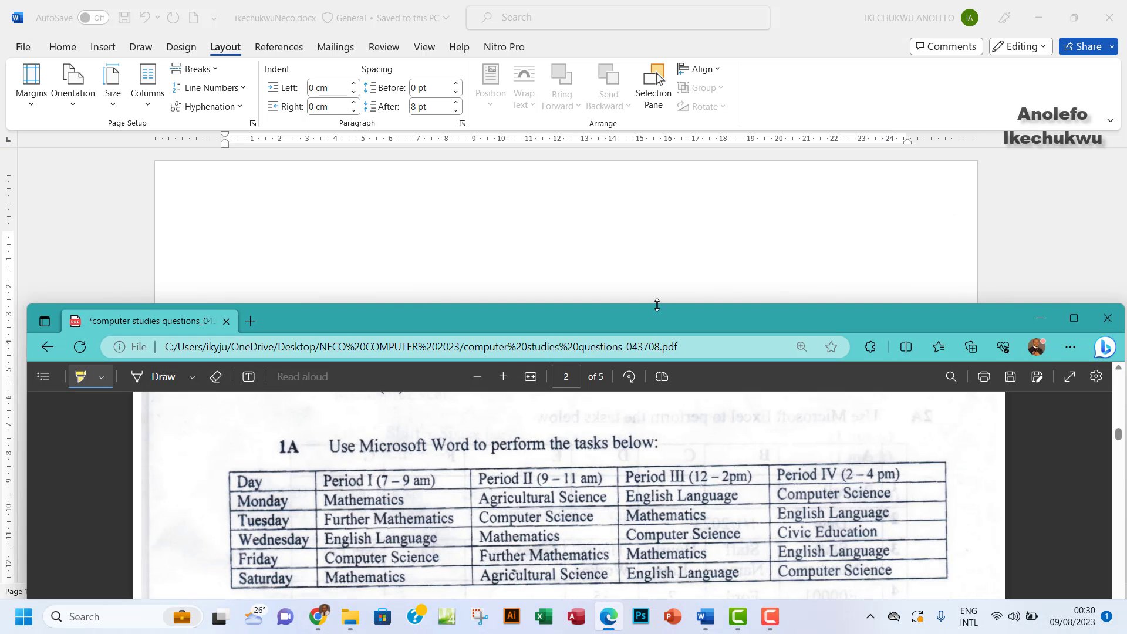
pyautogui.moveTo(668, 304)
pyautogui.mouseDown()
pyautogui.moveTo(675, 328)
pyautogui.moveTo(681, 250)
pyautogui.moveTo(676, 306)
pyautogui.mouseUp()
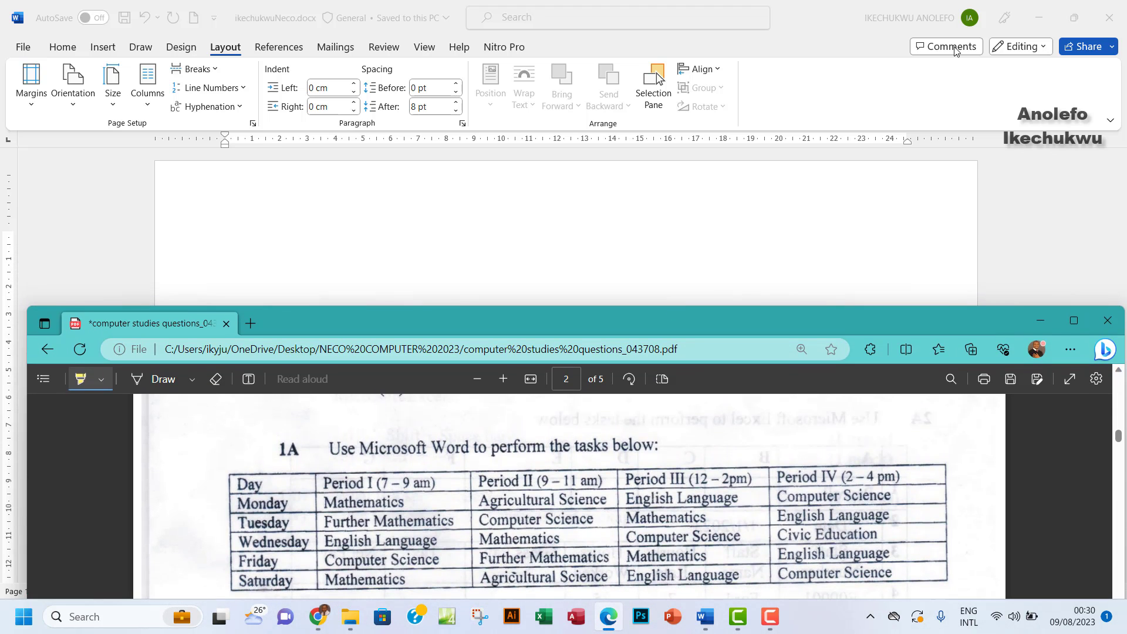
pyautogui.click(1073, 24)
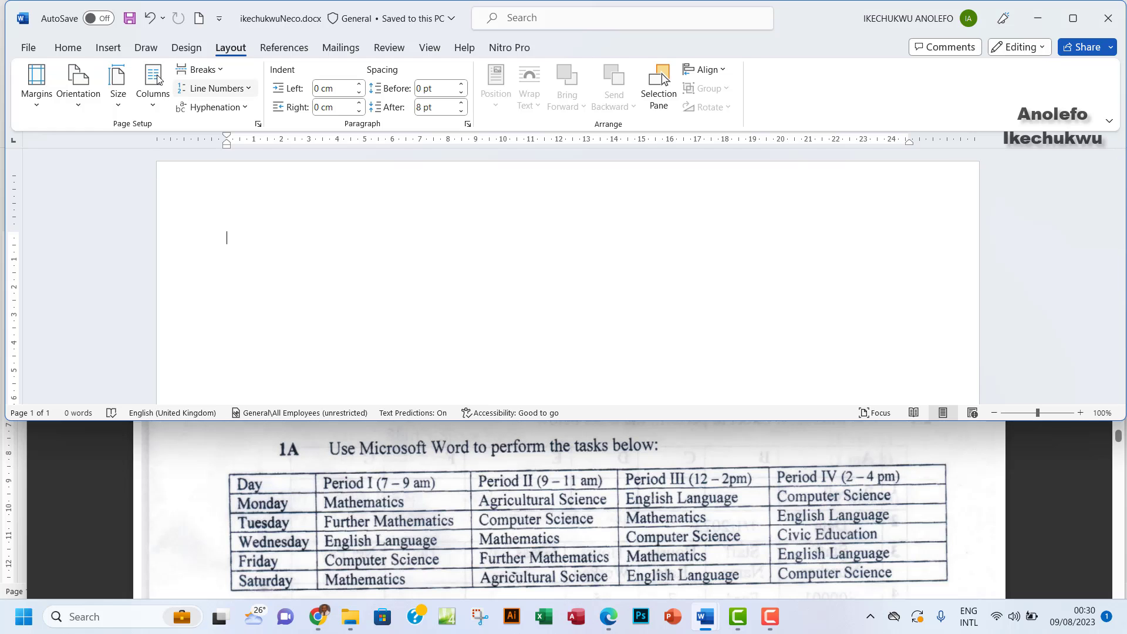
# Insert a table with 5 columns and 6 rows through the Insert Table dialog
pyautogui.click(108, 48)
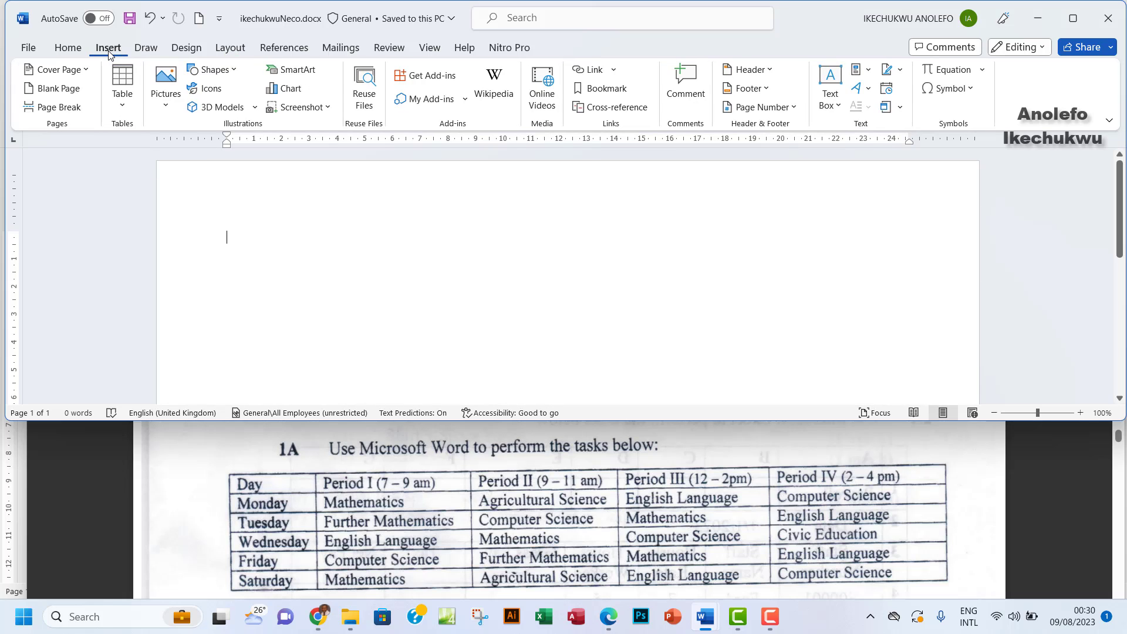
pyautogui.click(122, 88)
pyautogui.click(160, 269)
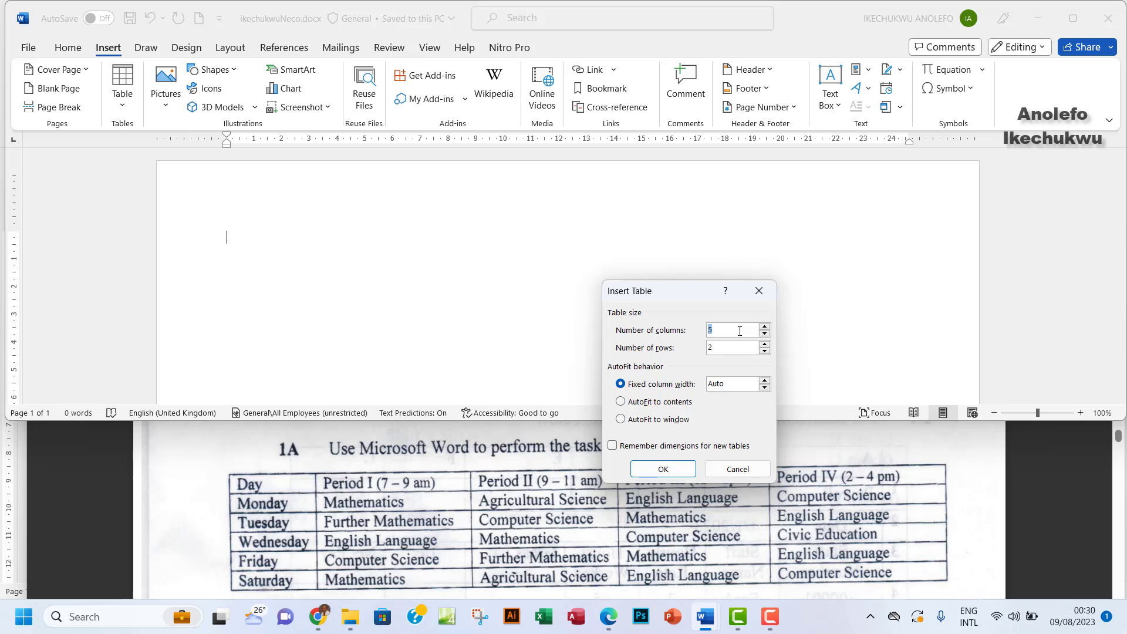
pyautogui.click(764, 345)
pyautogui.click(662, 468)
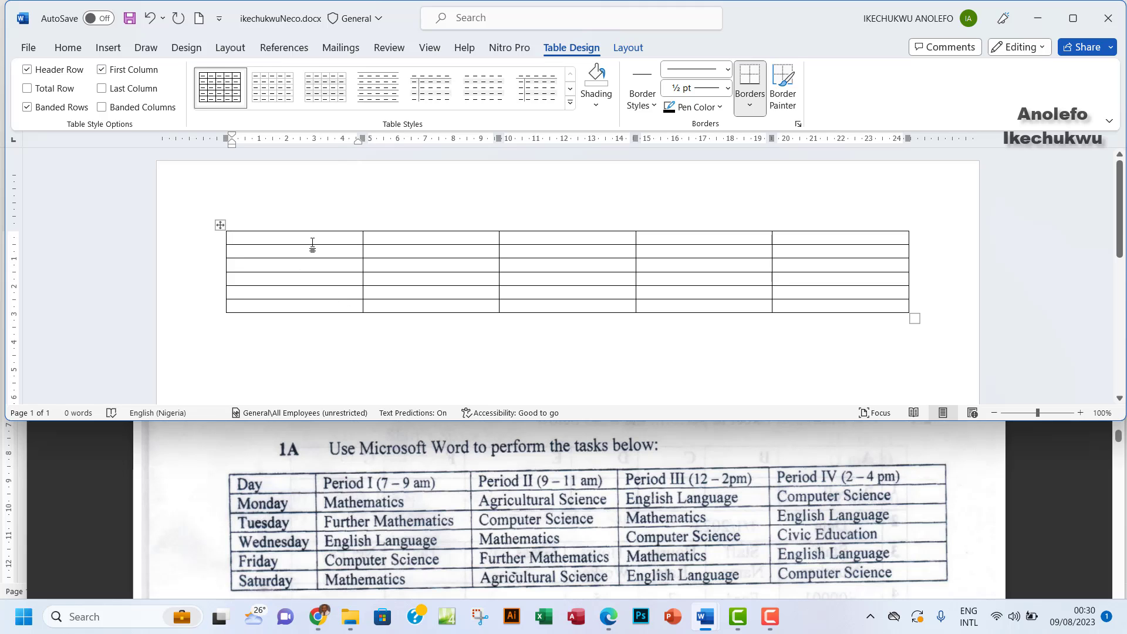
# Type 'Day' in the first cell and set the whole table to Times New Roman, 16 pt
pyautogui.write('Day')
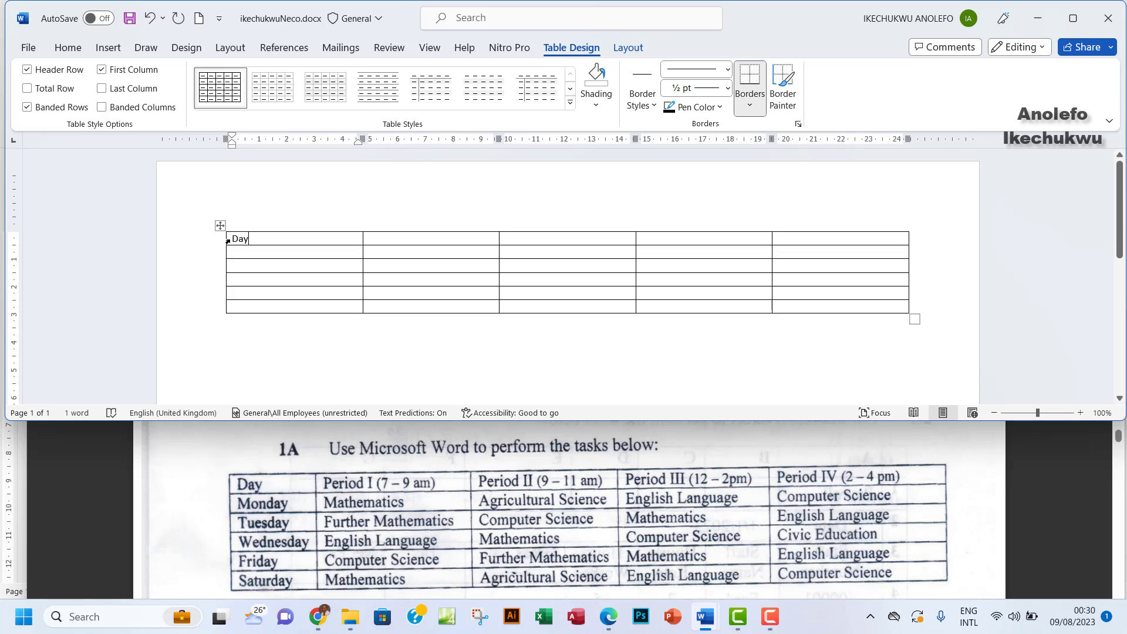
pyautogui.moveTo(234, 238); pyautogui.dragTo(874, 305)
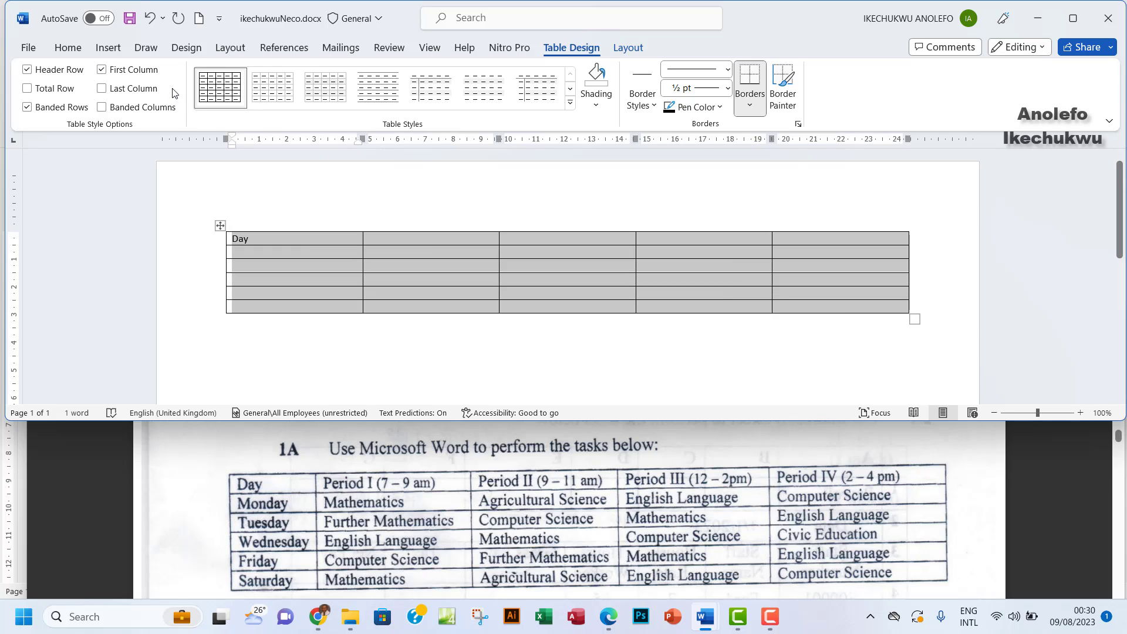
pyautogui.click(68, 49)
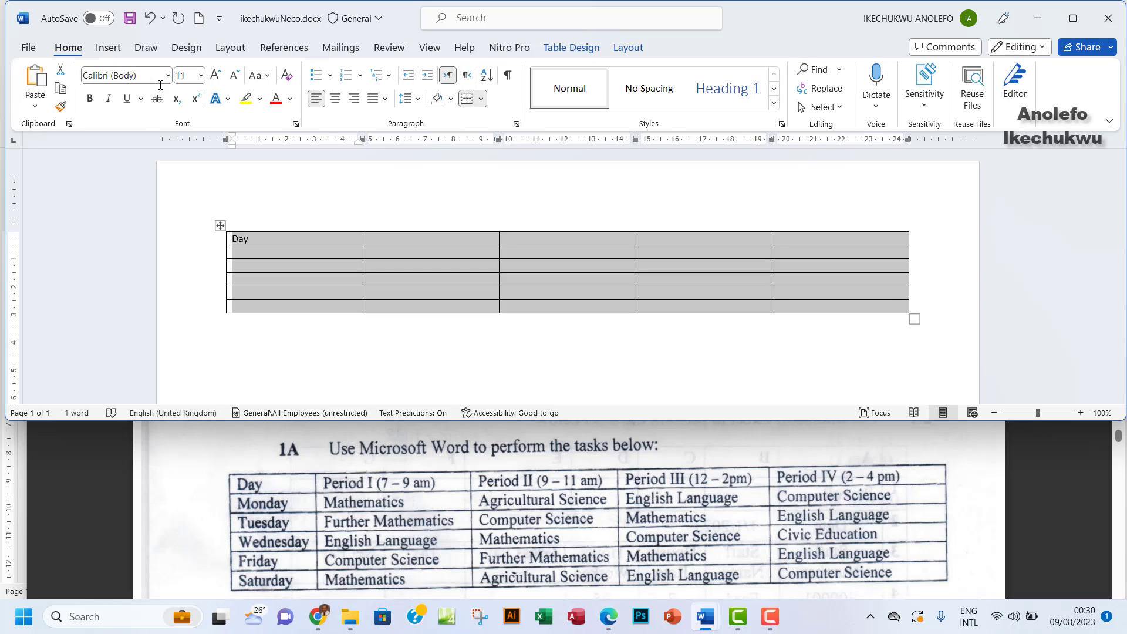
pyautogui.click(200, 75)
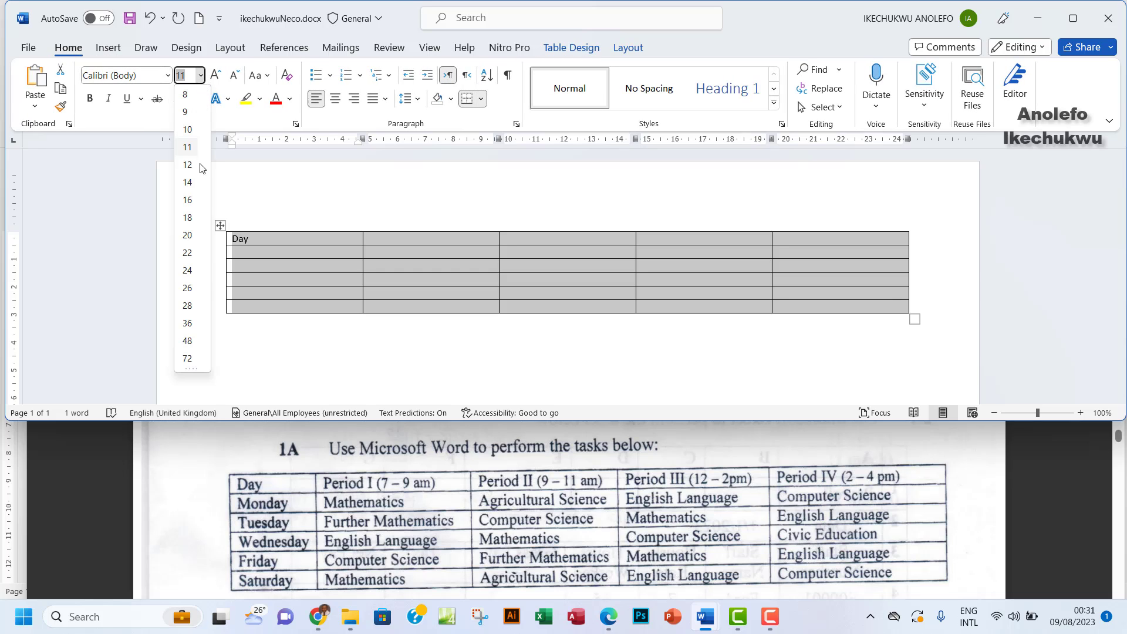
pyautogui.click(186, 205)
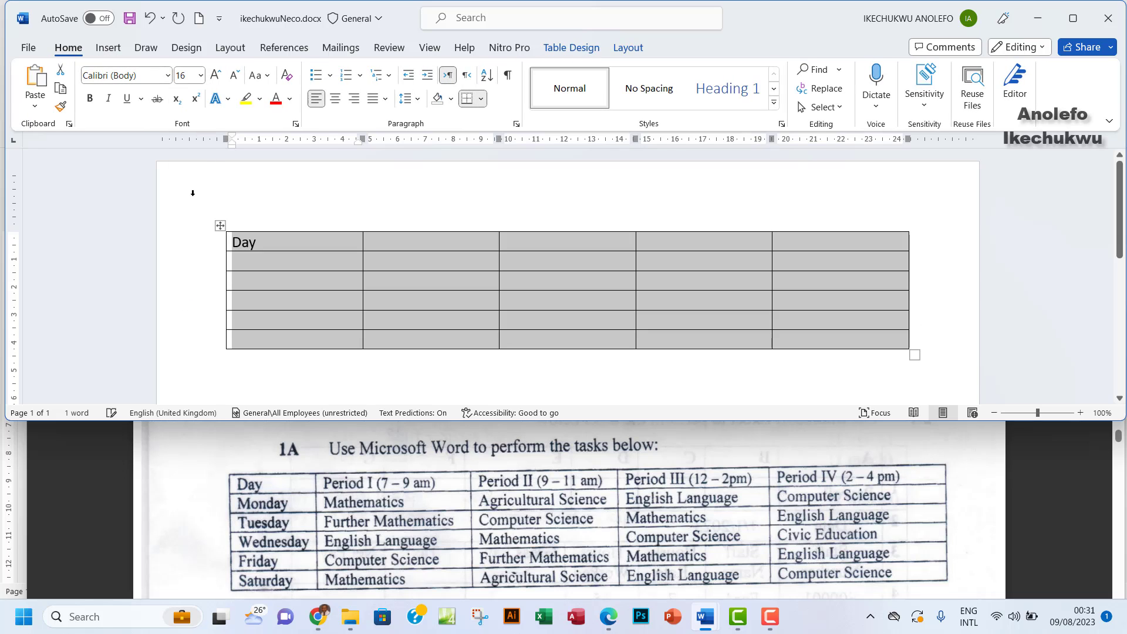
pyautogui.click(168, 76)
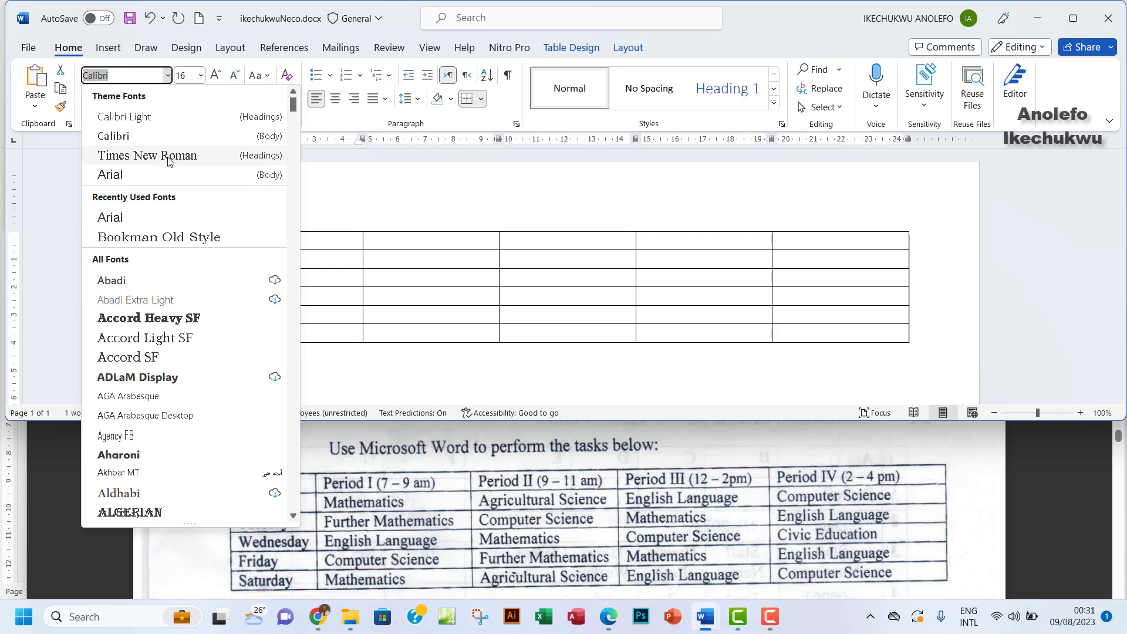
pyautogui.click(161, 156)
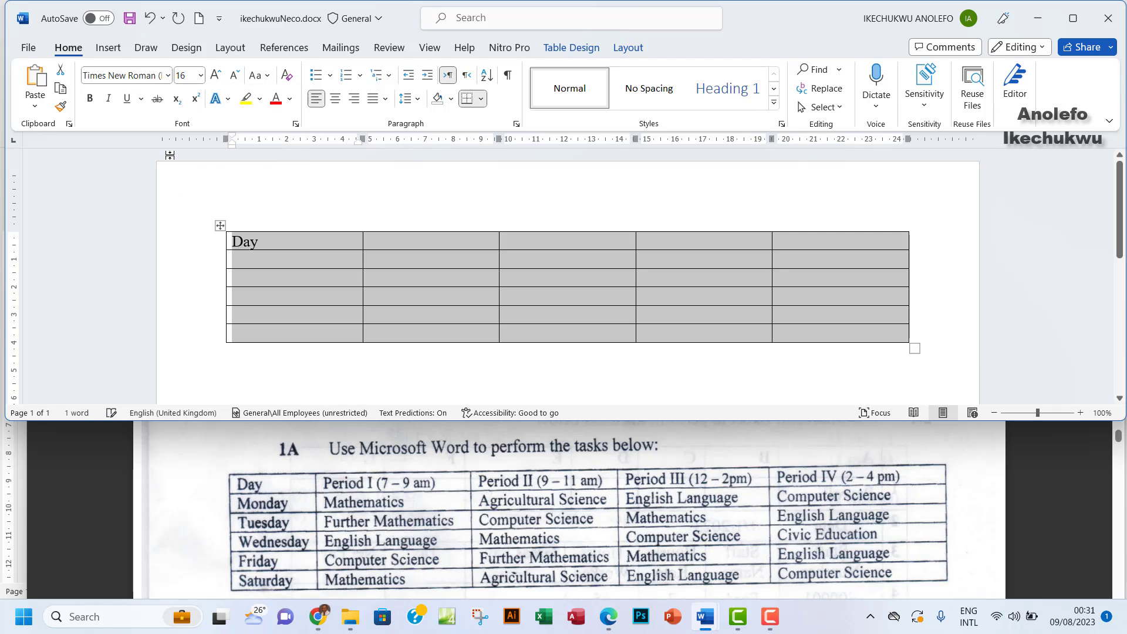
pyautogui.click(285, 242)
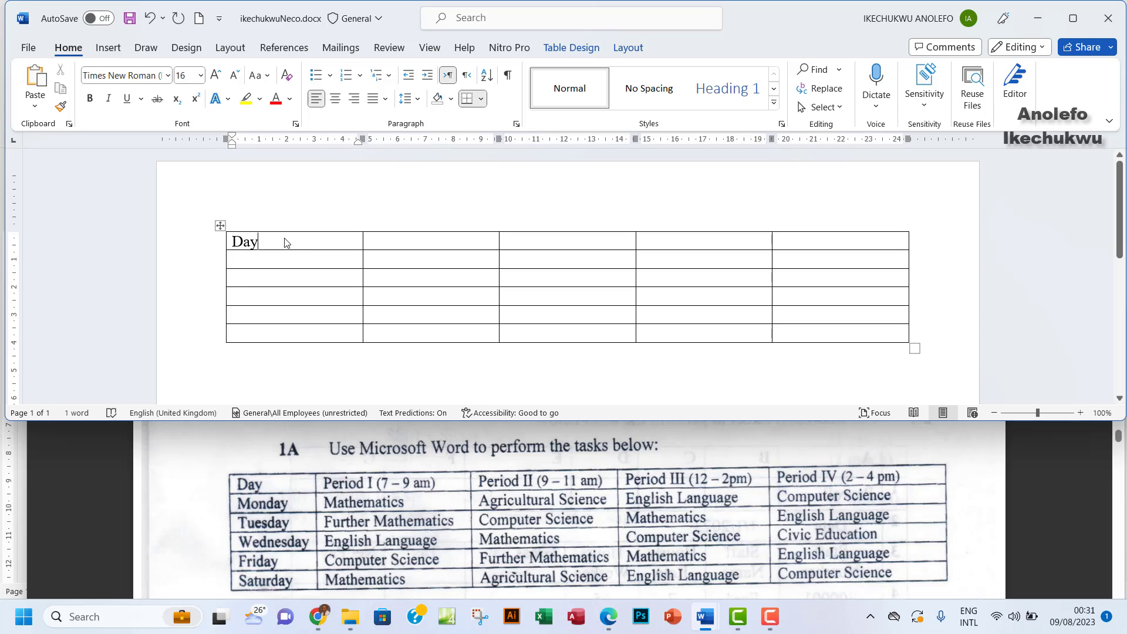
# Enter the header row: Period I (7-9am), Period II (9-11 am), Period III (12-2pm), Period IV (2-4 pm)
pyautogui.press('Tab')
pyautogui.write('Pe')
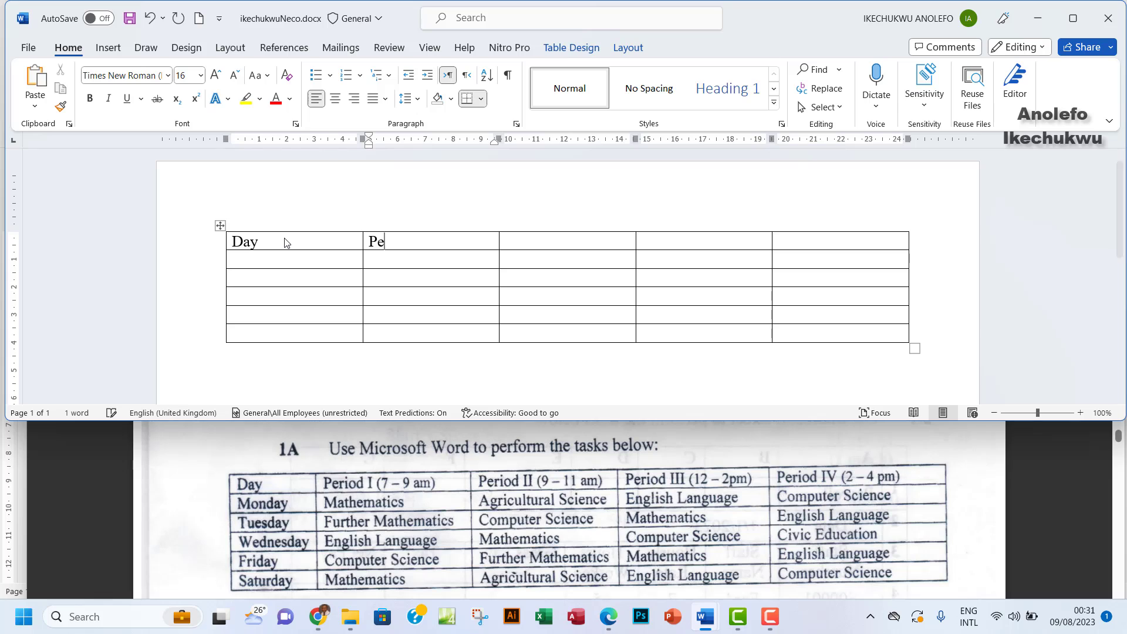
pyautogui.write('riod')
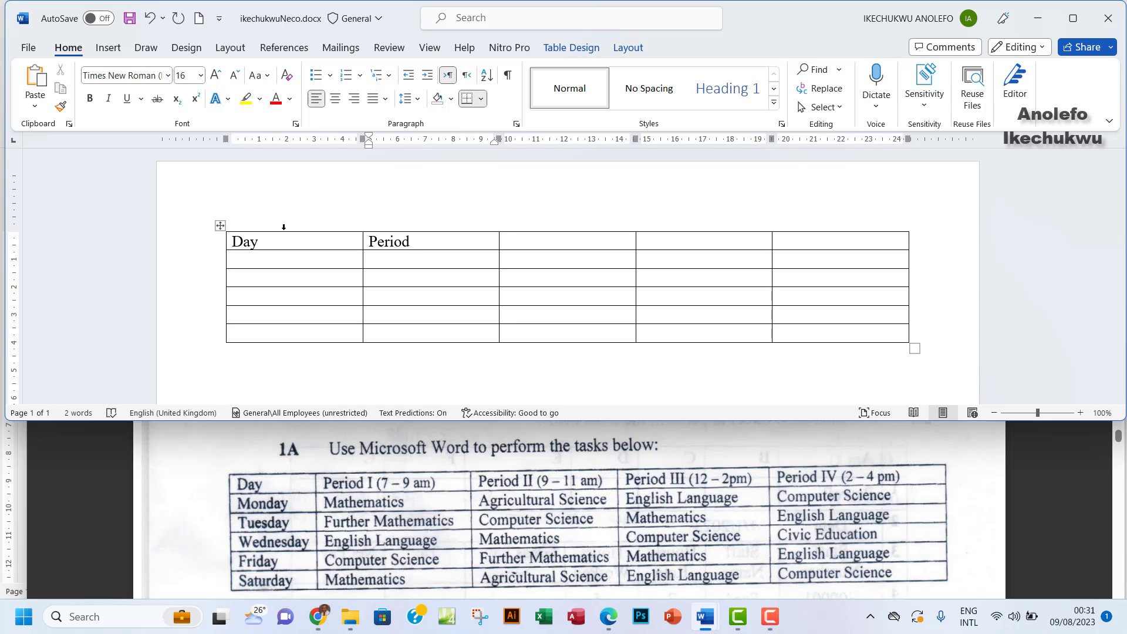
pyautogui.write(' i')
pyautogui.press('BackSpace')
pyautogui.write('I')
pyautogui.write(' (')
pyautogui.write('7')
pyautogui.write(' -')
pyautogui.write(' 9')
pyautogui.write('a')
pyautogui.write('m')
pyautogui.press('BackSpace')
pyautogui.press('BackSpace')
pyautogui.write('am)')
pyautogui.press('Tab')
pyautogui.write('Period')
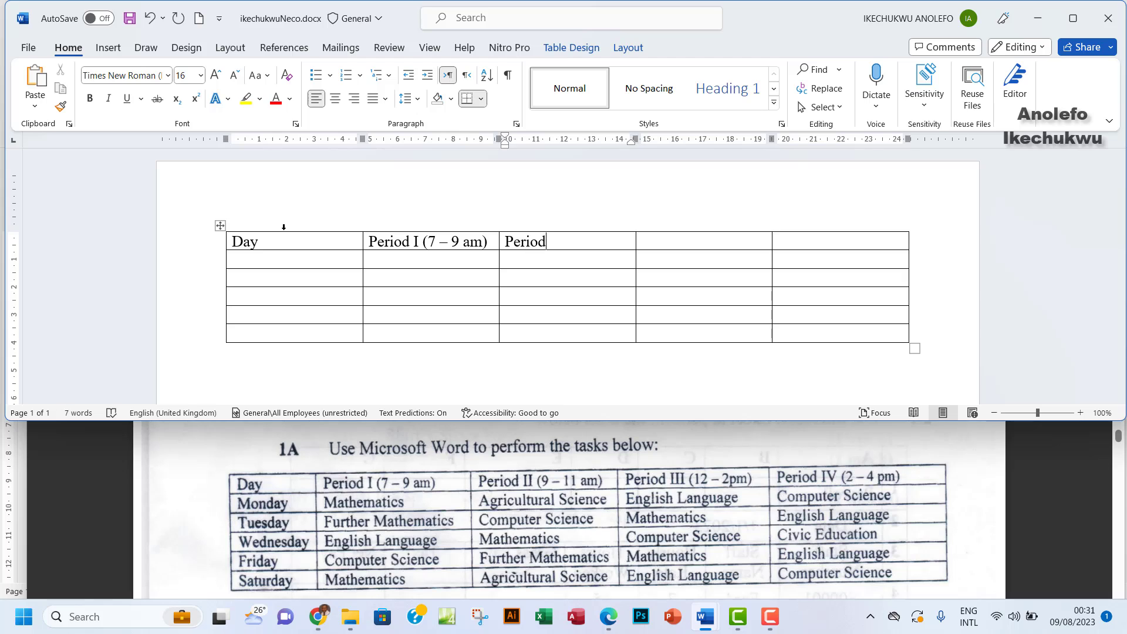
pyautogui.write(' II (9 -')
pyautogui.write(' 11 am)')
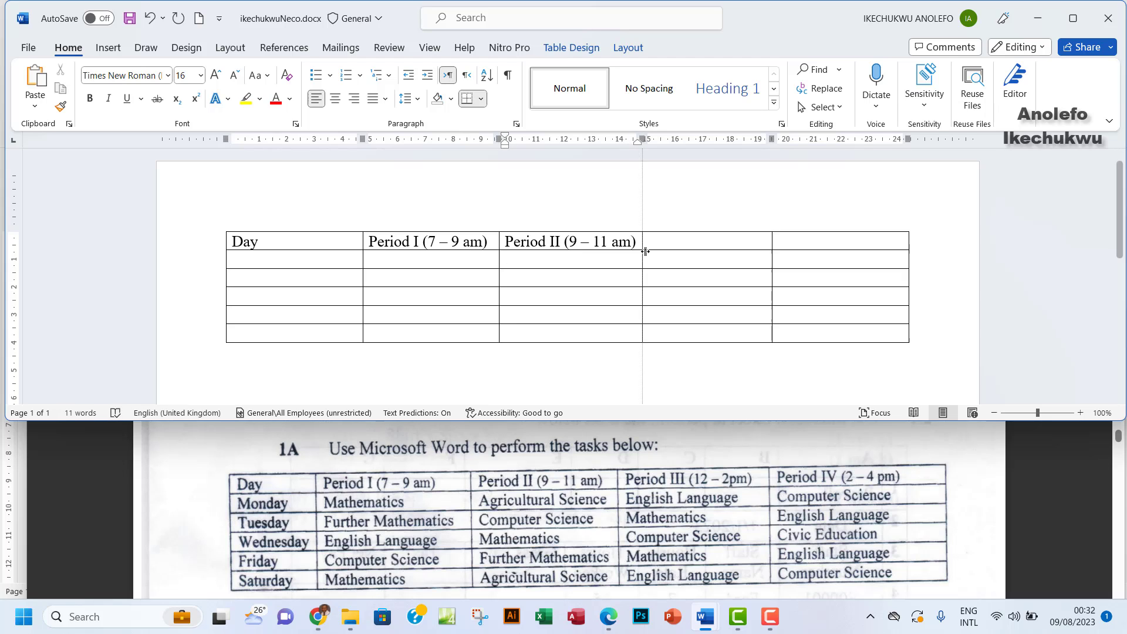
pyautogui.press('Tab')
pyautogui.write('Period ')
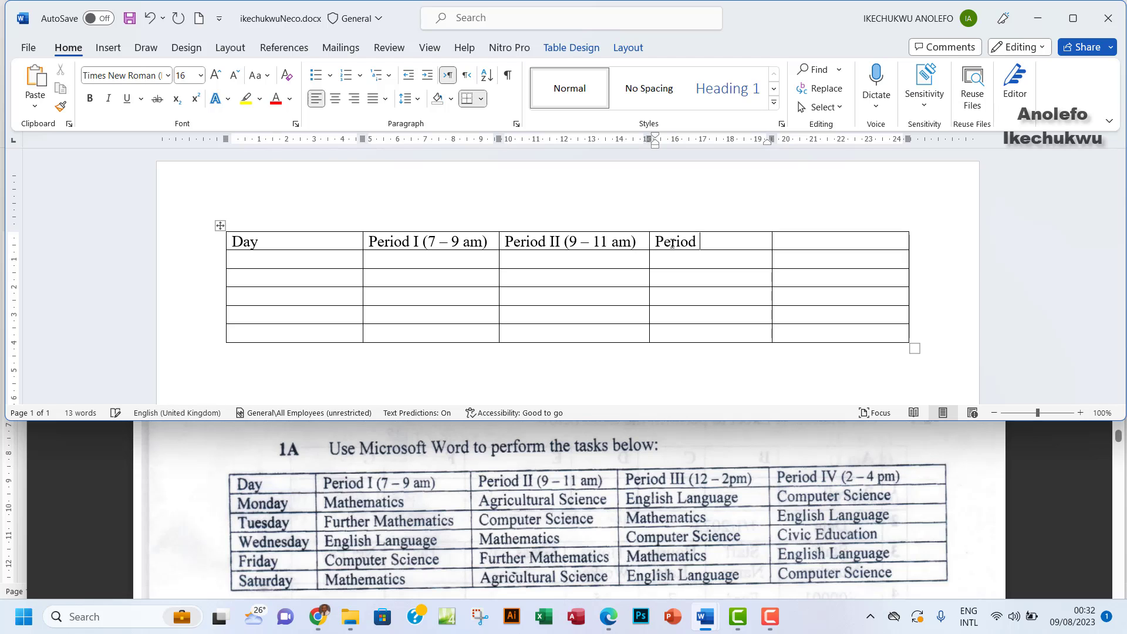
pyautogui.write('III (12 - 2pm)')
pyautogui.press('Tab')
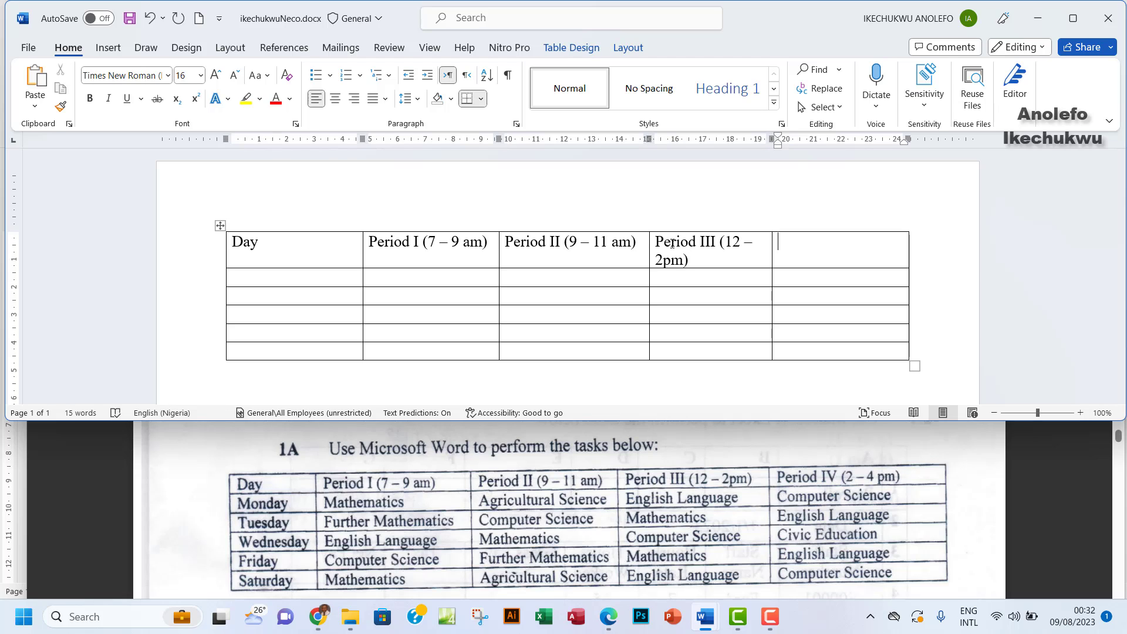
pyautogui.write('Period IV (2 - 4 pm)')
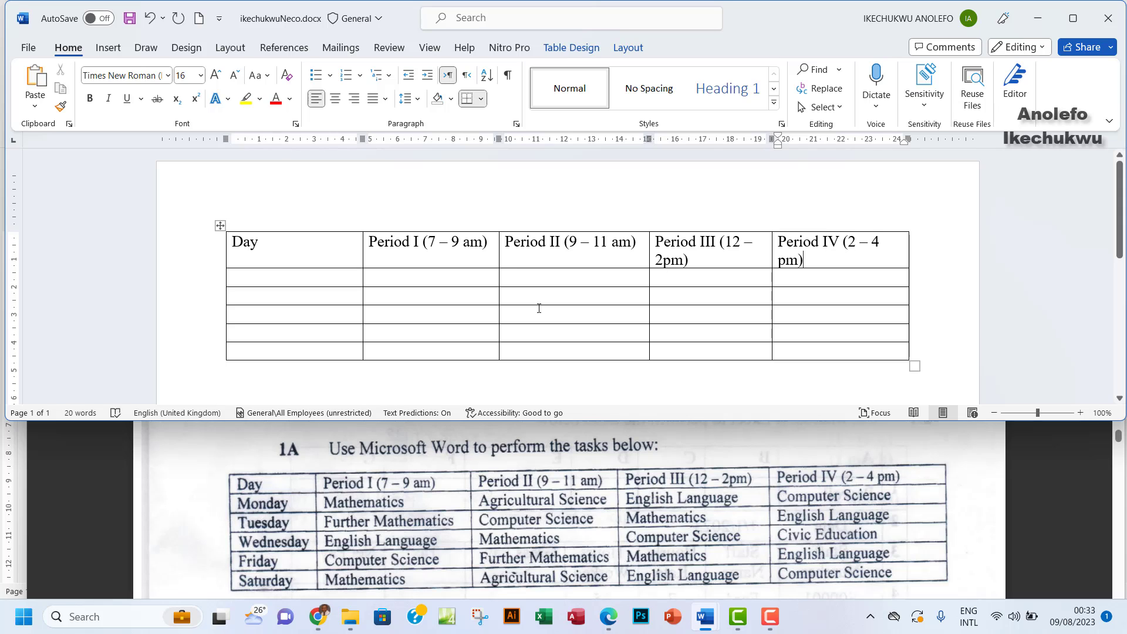
# Fill Monday's row: Mathematics, Agricultural Science, English Language, Computer Science
pyautogui.scroll(-1, 380, 262)
pyautogui.click(284, 241)
pyautogui.write('Monday')
pyautogui.press('Tab')
pyautogui.write('Mathematics')
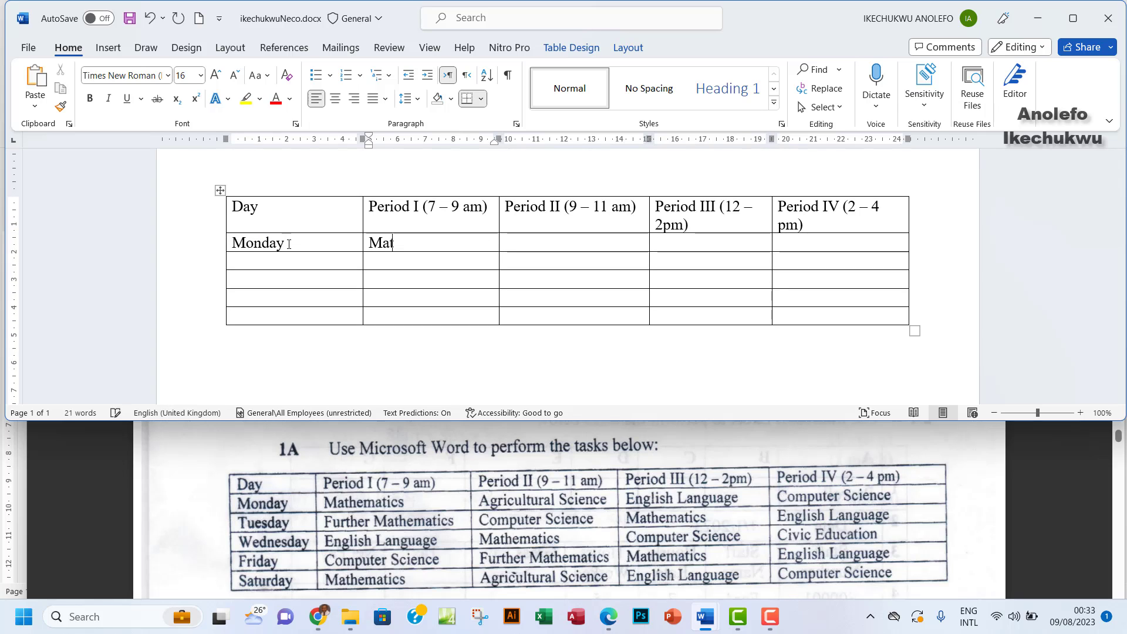
pyautogui.press('Tab')
pyautogui.write('Agricultural Science')
pyautogui.press('Tab')
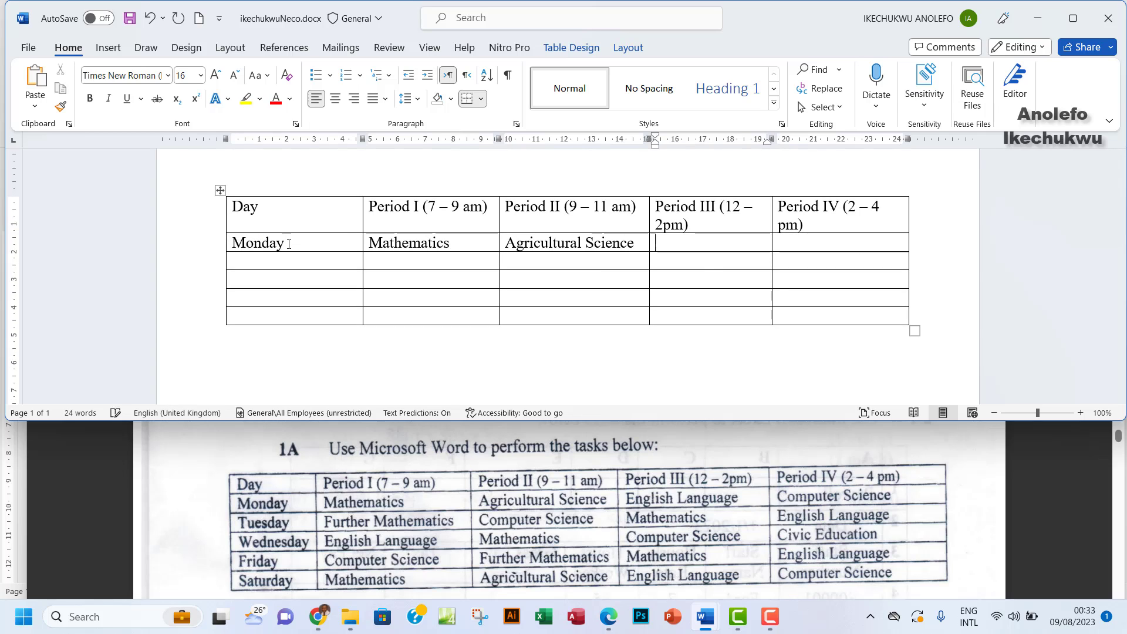
pyautogui.write('English Language')
pyautogui.press('Tab')
pyautogui.write('Co')
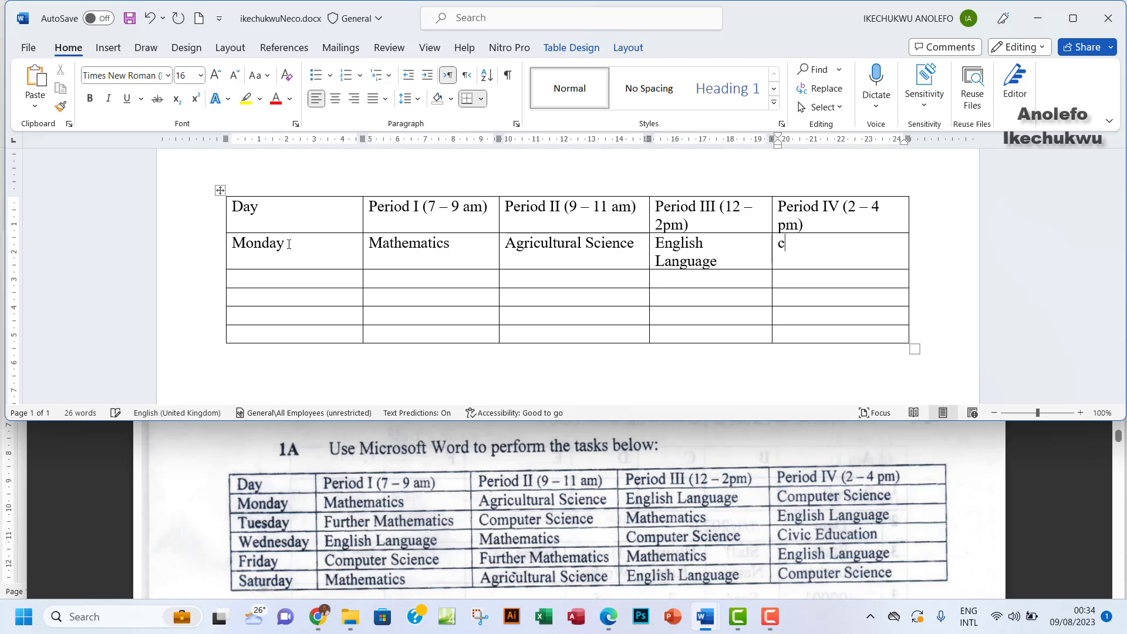
pyautogui.write('mputer Science')
# Fill Tuesday's row: Further Mathematics, Computer Science, Mathematics, English Language
pyautogui.press('Tab')
pyautogui.write('Tuesday')
pyautogui.press('Tab')
pyautogui.write('Further Mah')
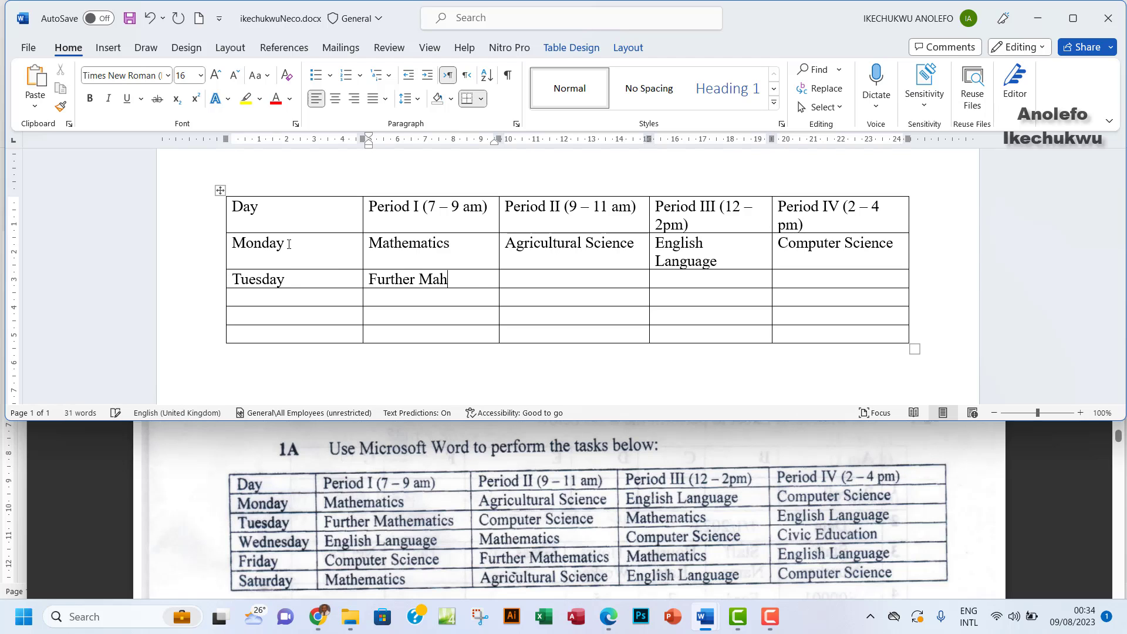
pyautogui.press('BackSpace')
pyautogui.write('thematics')
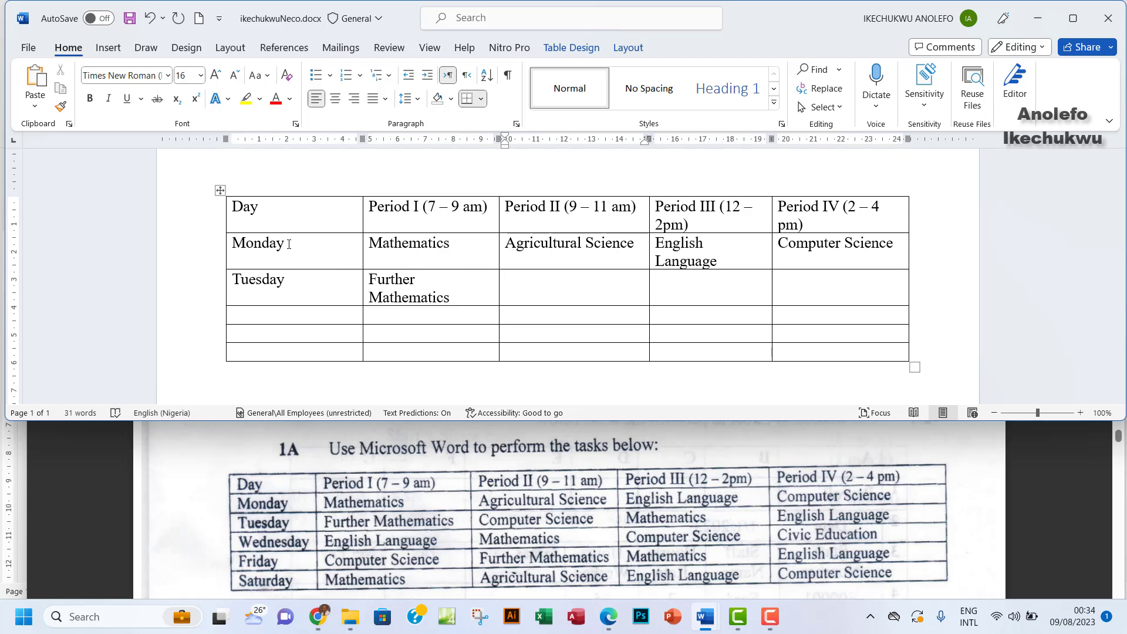
pyautogui.press('Tab')
pyautogui.write('Computer Science')
pyautogui.press('Tab')
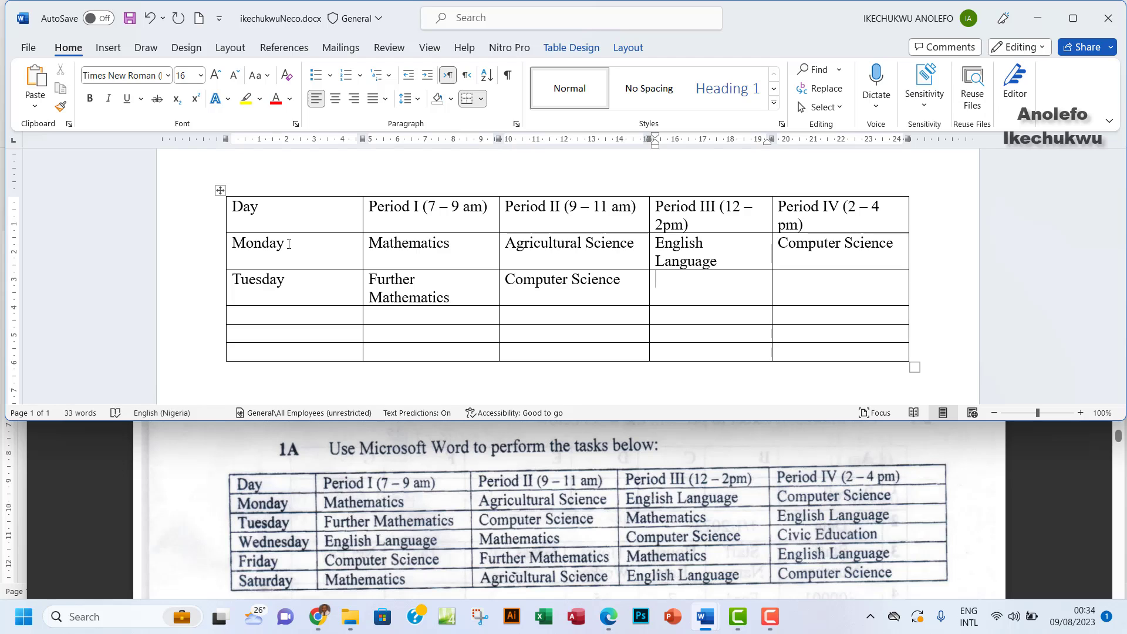
pyautogui.write('Mathematics')
pyautogui.press('Tab')
pyautogui.write('English Language')
# Fill Wednesday's row: English Language, Mathematics, Computer Science, Civic Education
pyautogui.press('Tab')
pyautogui.write('Wed')
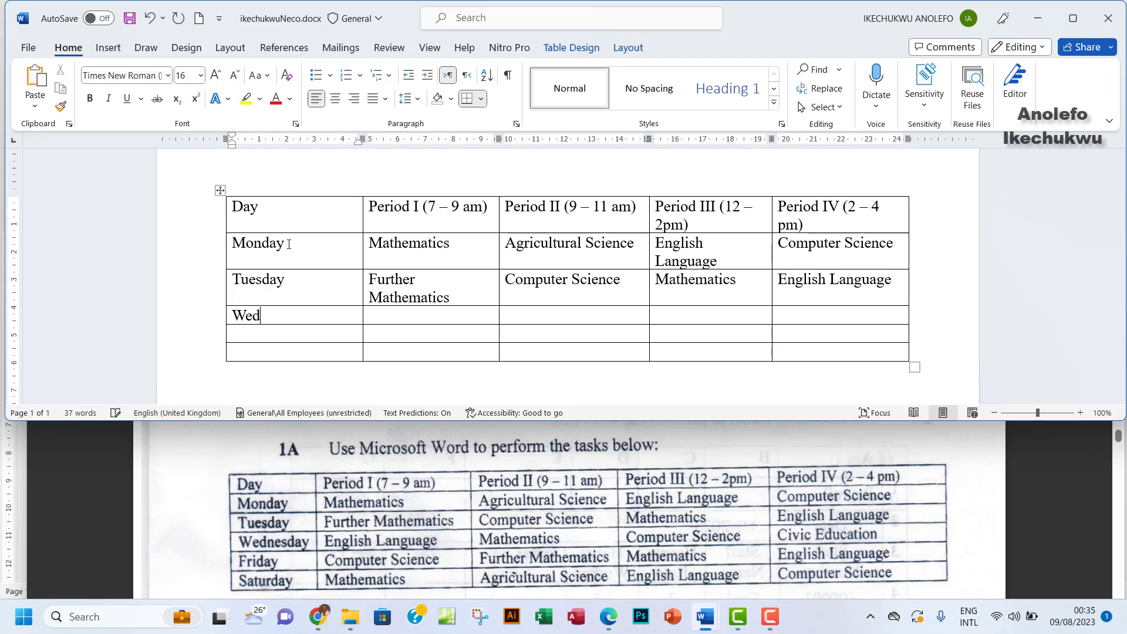
pyautogui.write('nesday')
pyautogui.press('Tab')
pyautogui.write('English Language')
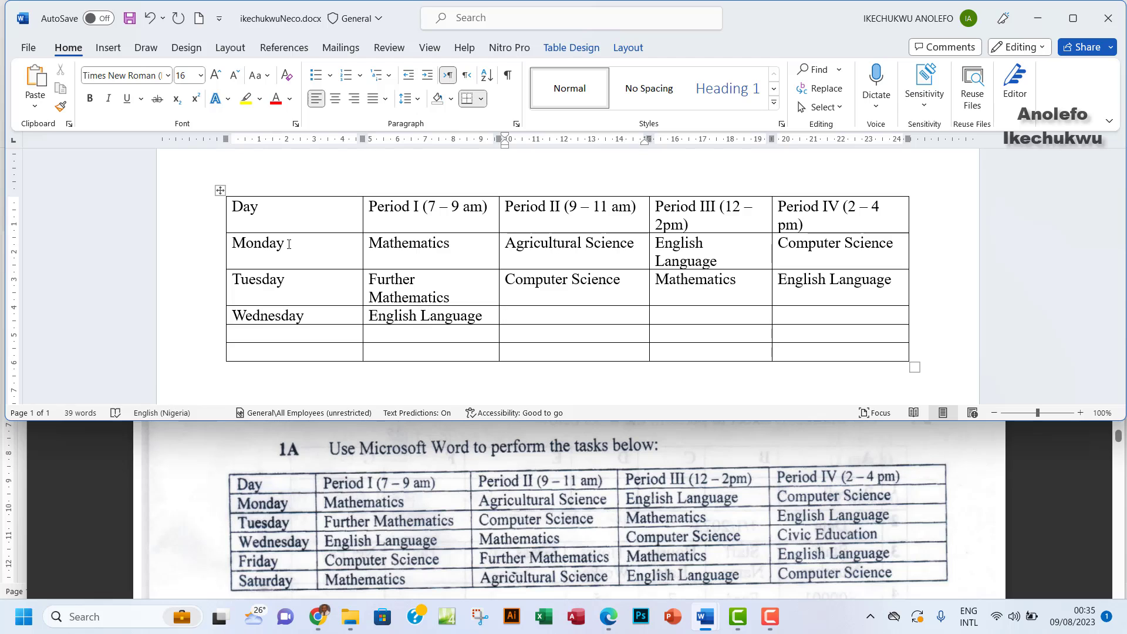
pyautogui.press('Tab')
pyautogui.write('Mathematics')
pyautogui.press('Tab')
pyautogui.write('Computer Scienc')
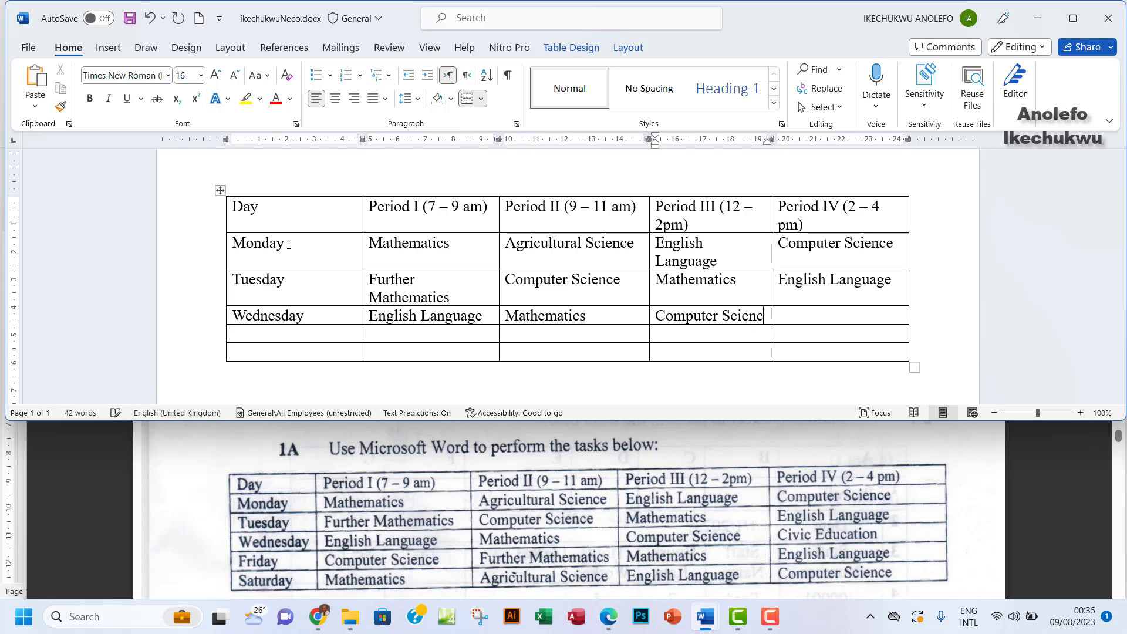
pyautogui.write('e')
pyautogui.press('Tab')
pyautogui.write('Civic Education')
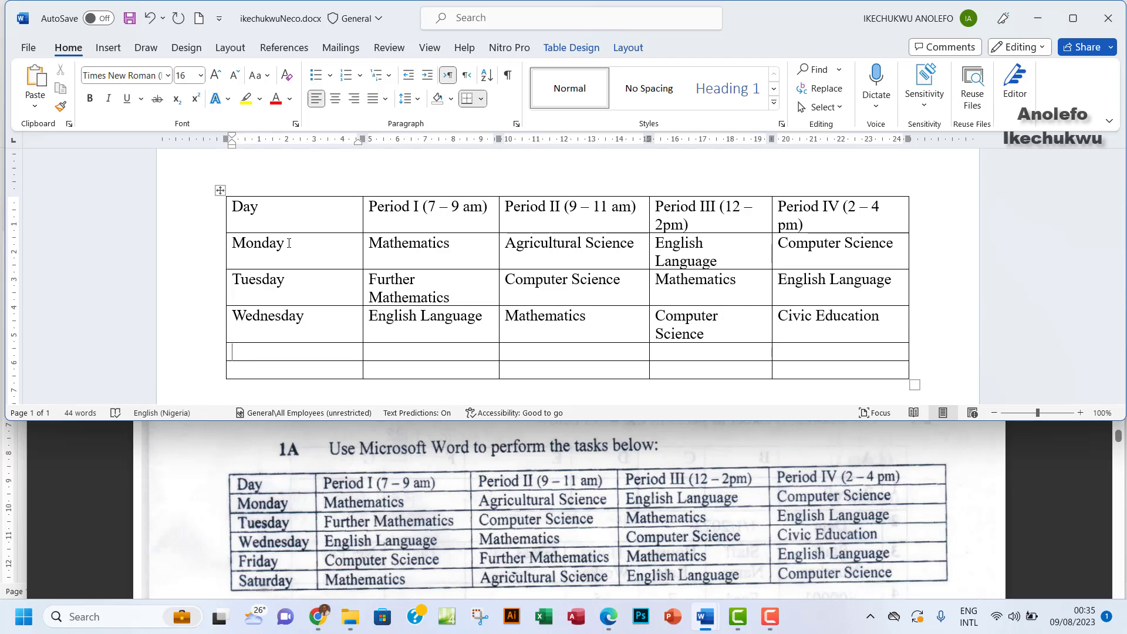
# Fill Friday's row, leaving Period I empty: Further Mathematics, Mathematics, English Language
pyautogui.press('Tab')
pyautogui.write('Friday')
pyautogui.press('Tab')
pyautogui.write('Computer Science')
pyautogui.press('Tab')
pyautogui.write('Further Mathematics')
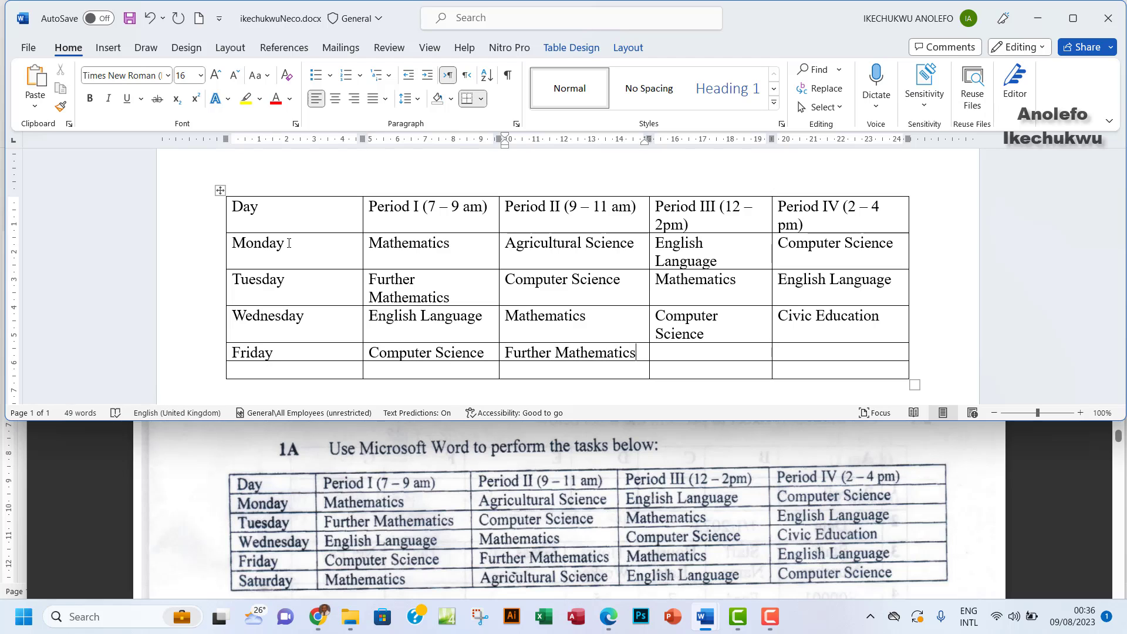
pyautogui.press('Tab')
pyautogui.write('Mathematics')
pyautogui.press('Tab')
pyautogui.write('English Language')
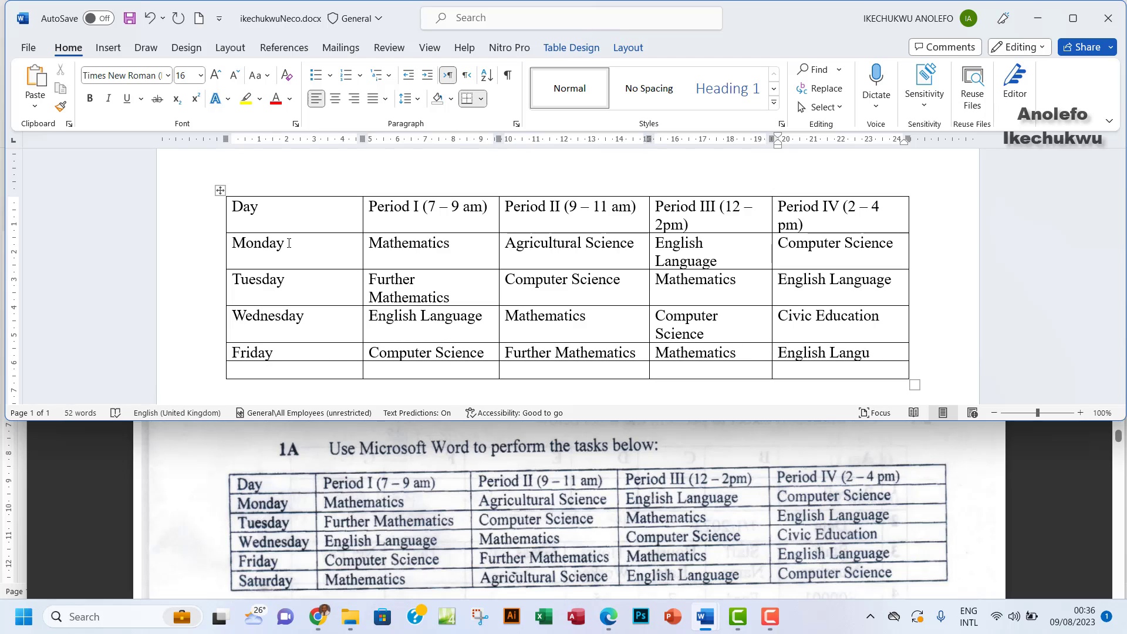
# Fill Saturday's row: Mathematics, Agricultural Science, English Language, Computer Science
pyautogui.press('Tab')
pyautogui.write('Saturday')
pyautogui.press('Tab')
pyautogui.write('Mathematics')
pyautogui.press('Tab')
pyautogui.write('Agricultural Science')
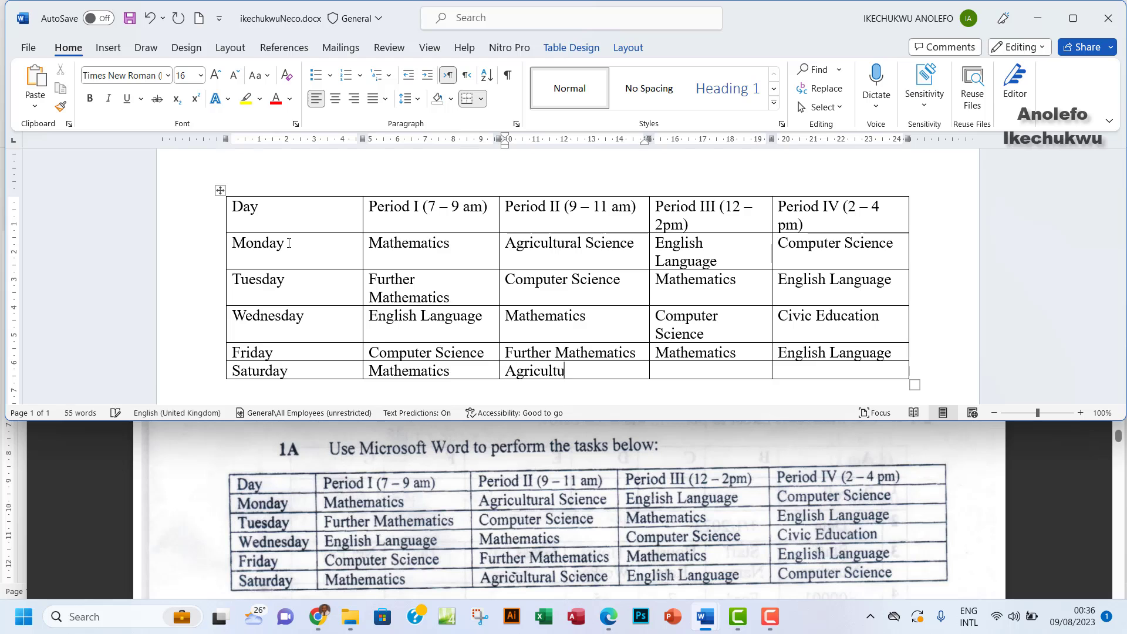
pyautogui.press('Tab')
pyautogui.write('English Language')
pyautogui.press('Tab')
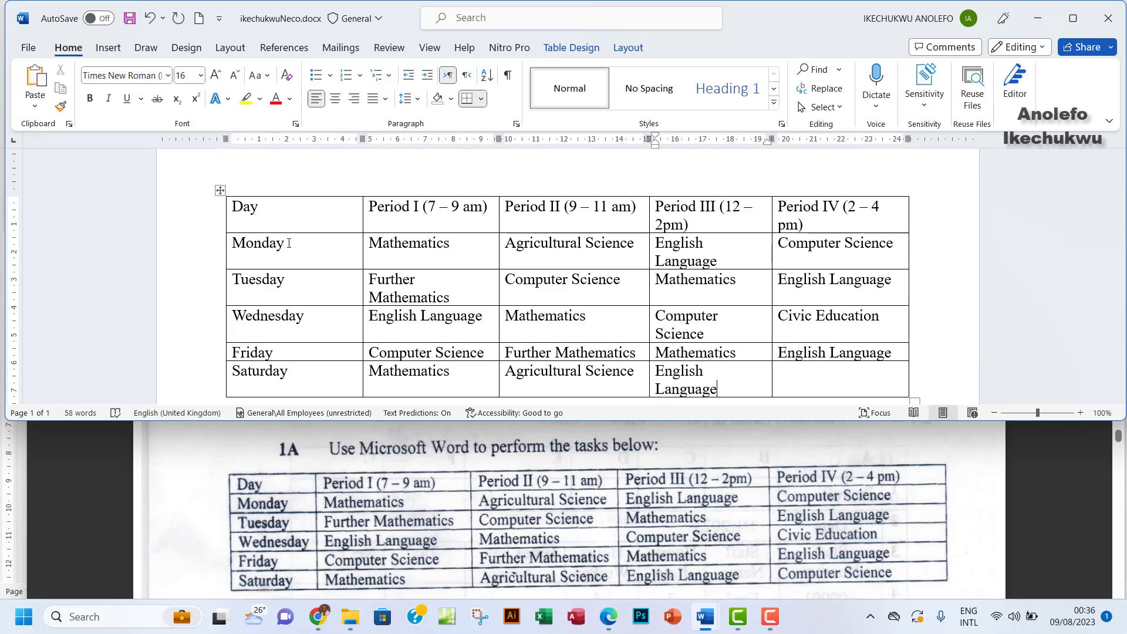
pyautogui.write('Computer ')
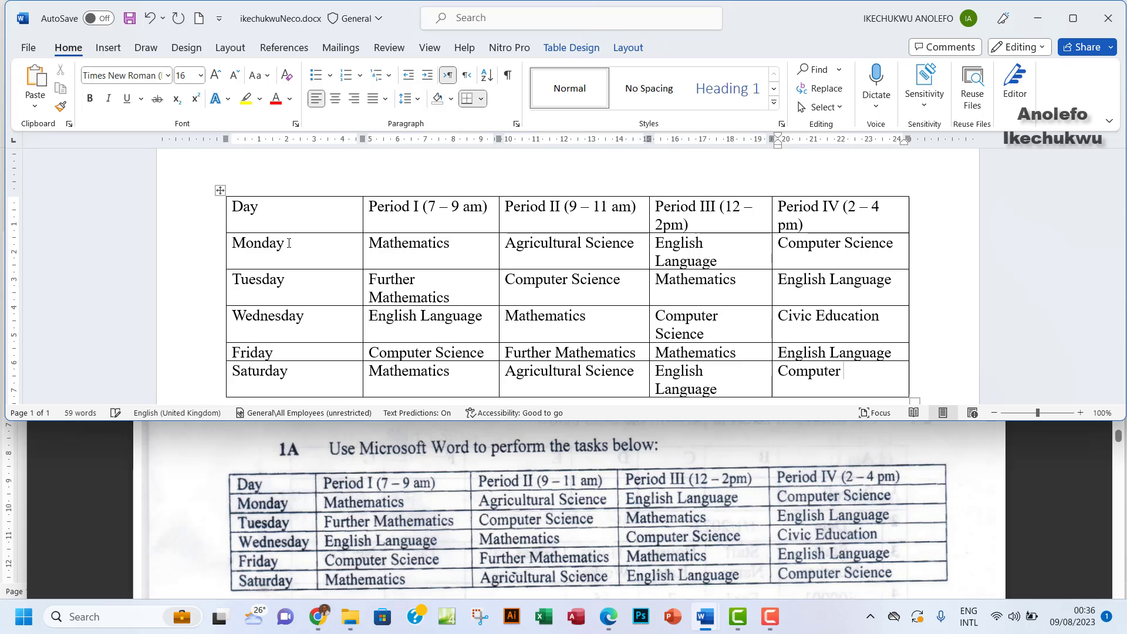
pyautogui.write('Science')
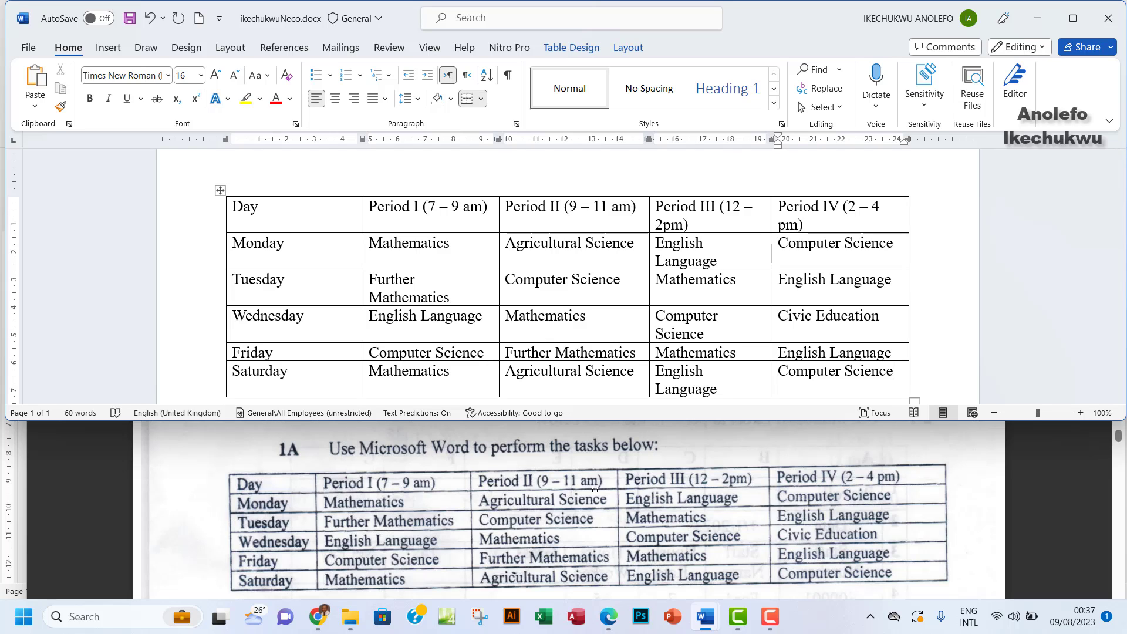
# Maximize the Edge and Word windows and select the Period III heading
pyautogui.click(626, 449)
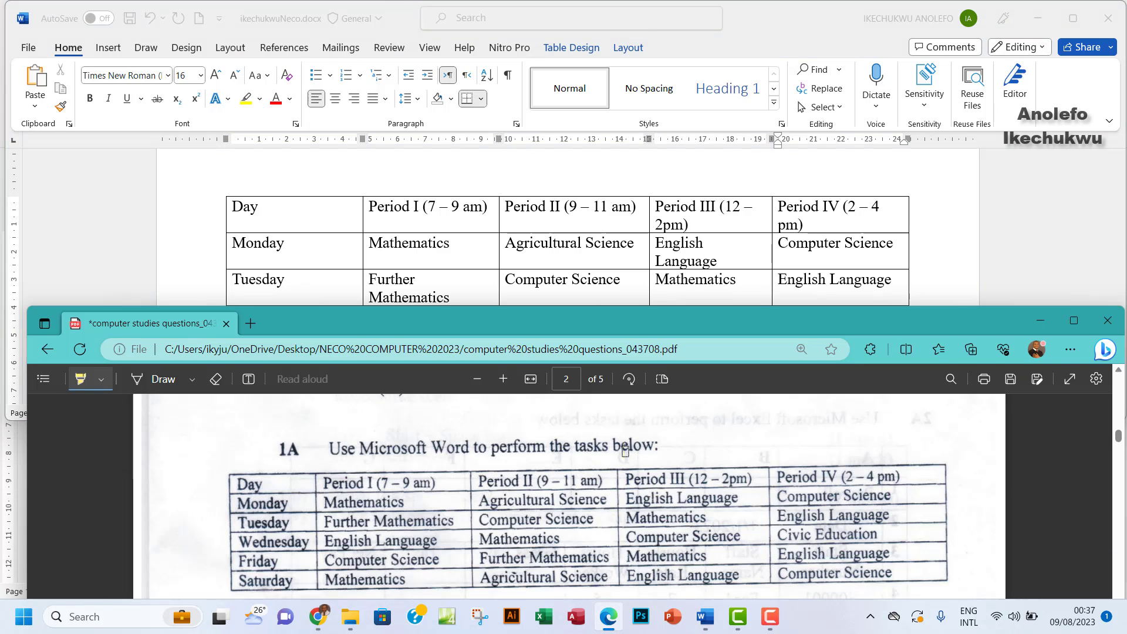
pyautogui.click(1073, 320)
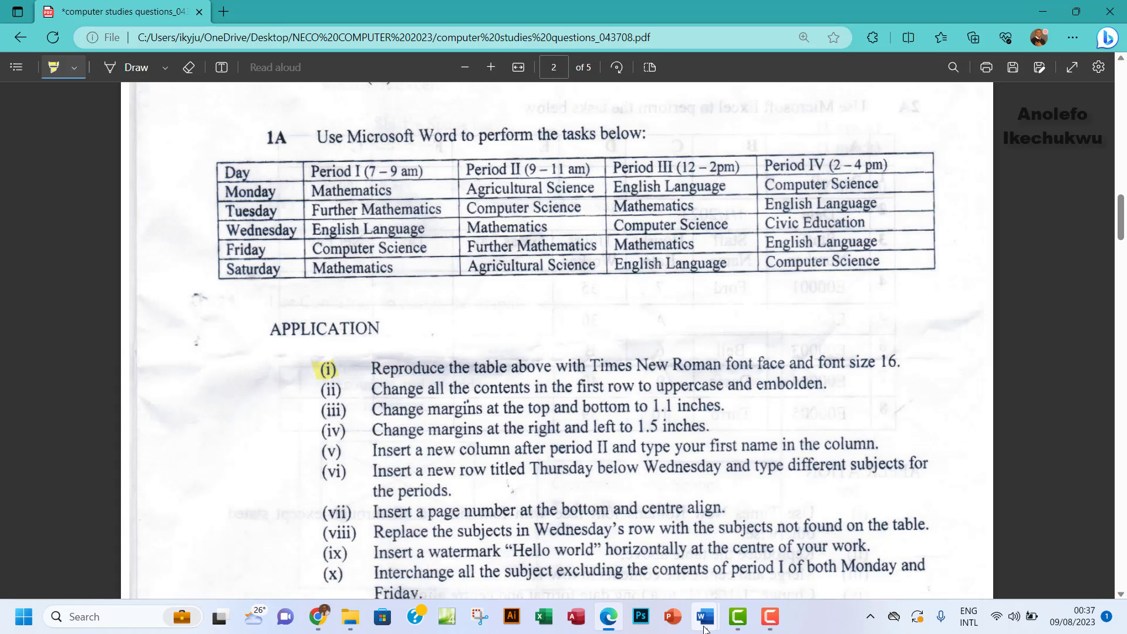
pyautogui.moveTo(704, 618)
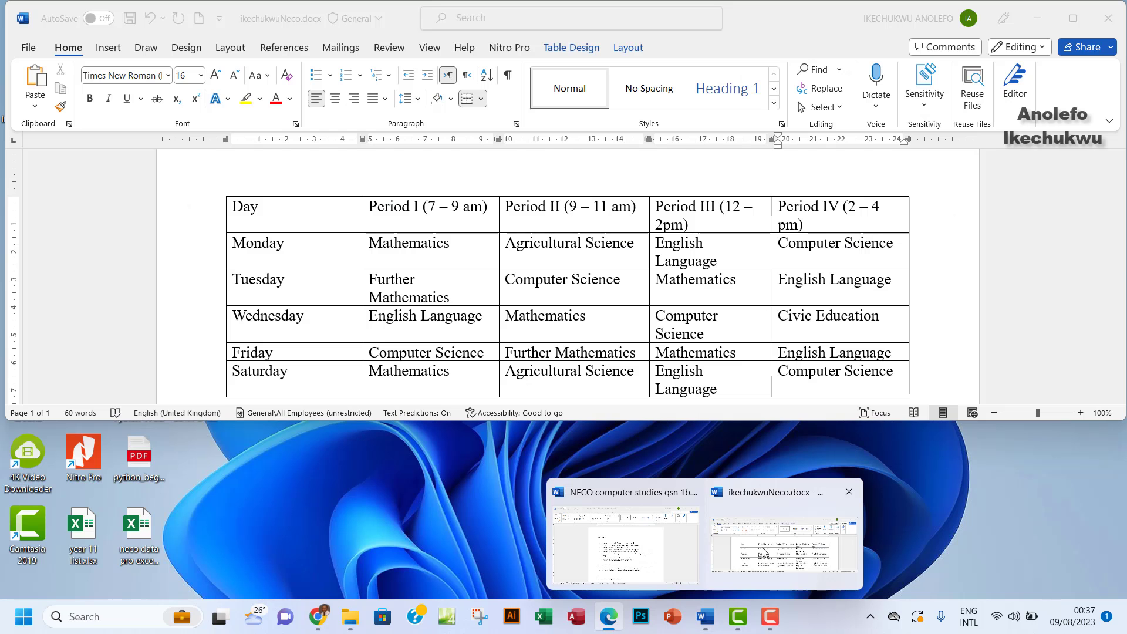
pyautogui.click(762, 551)
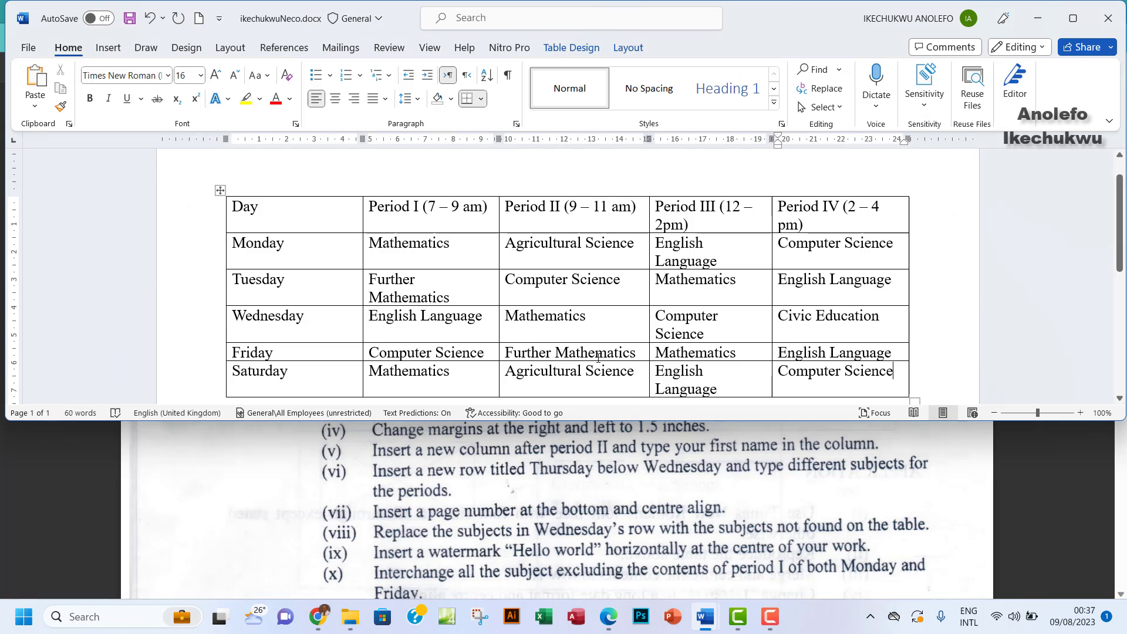
pyautogui.click(1073, 18)
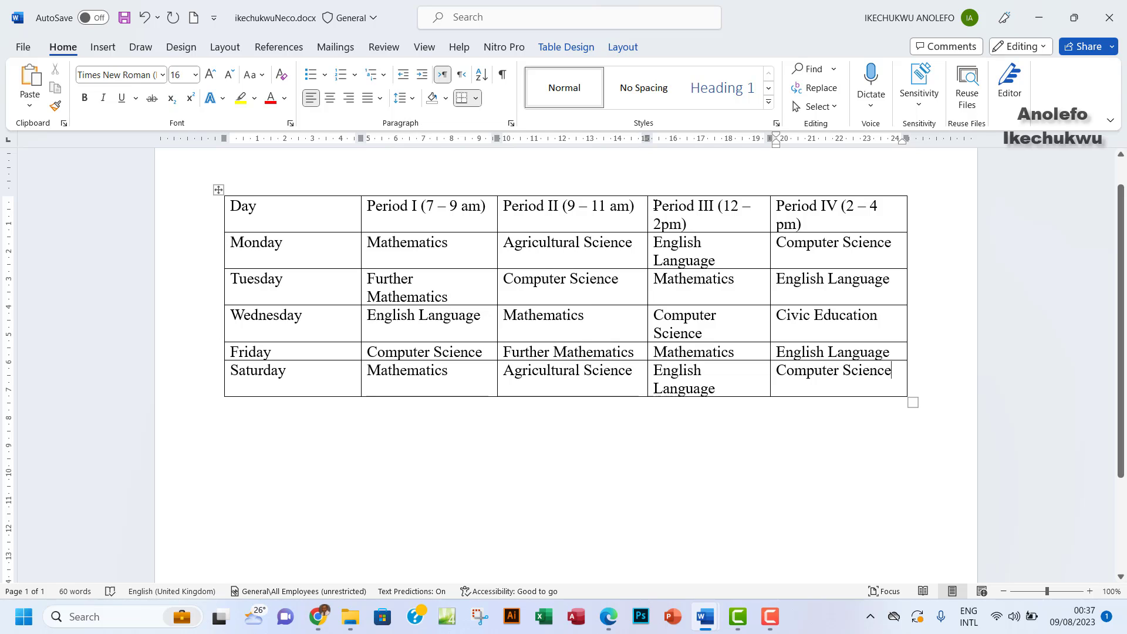
pyautogui.moveTo(654, 206); pyautogui.dragTo(695, 224)
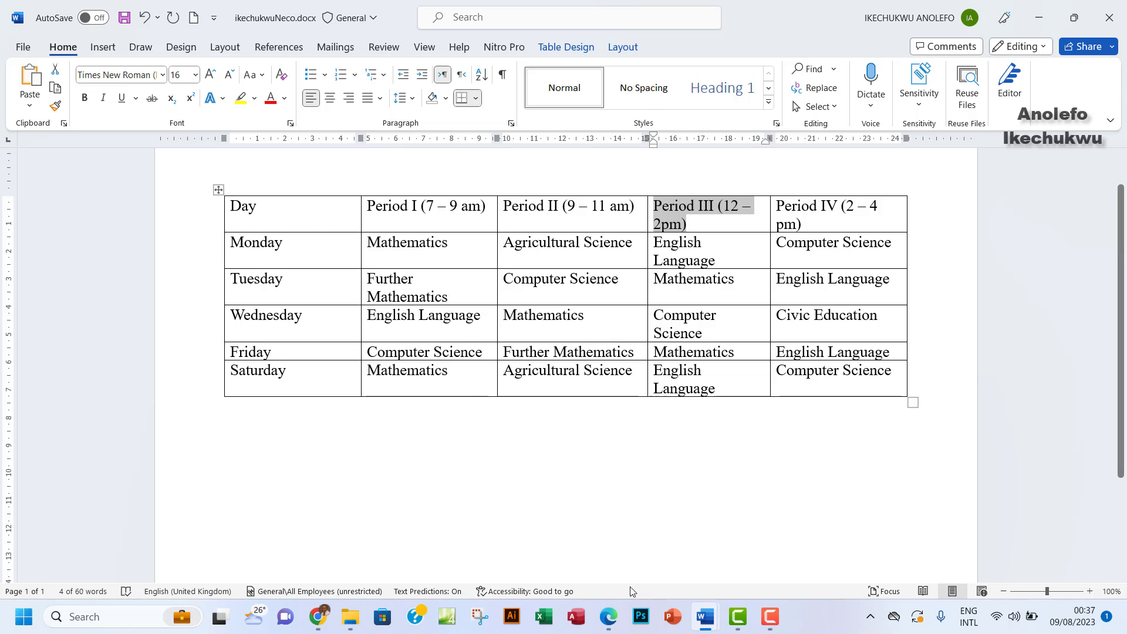
# Highlight task (i) in the exam PDF to mark it as done
pyautogui.click(608, 616)
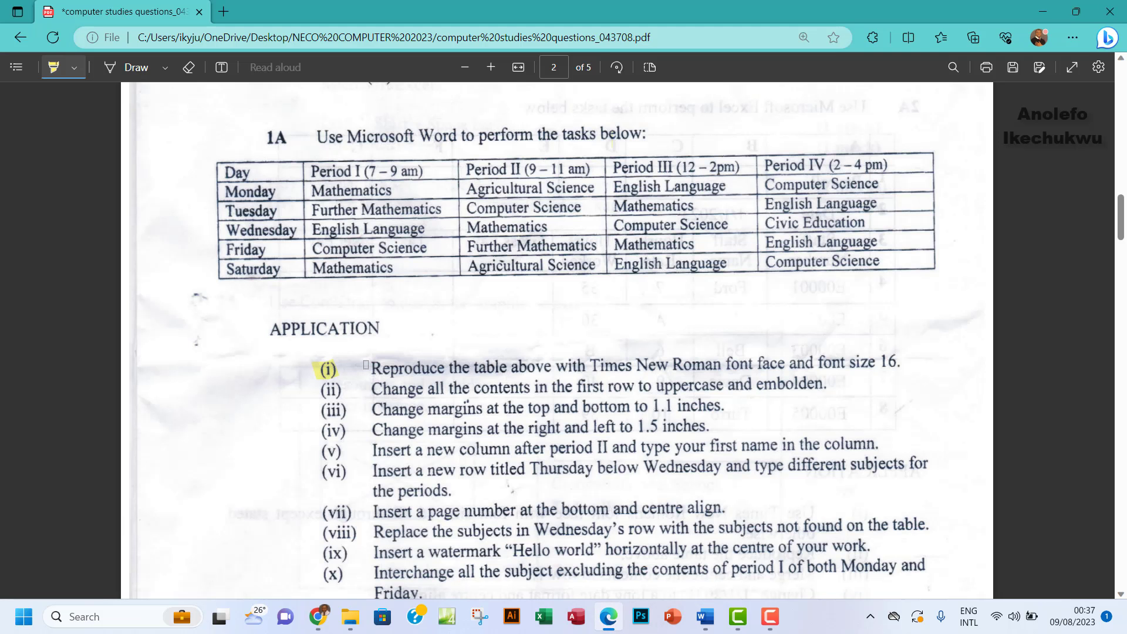
pyautogui.moveTo(366, 365); pyautogui.dragTo(889, 360)
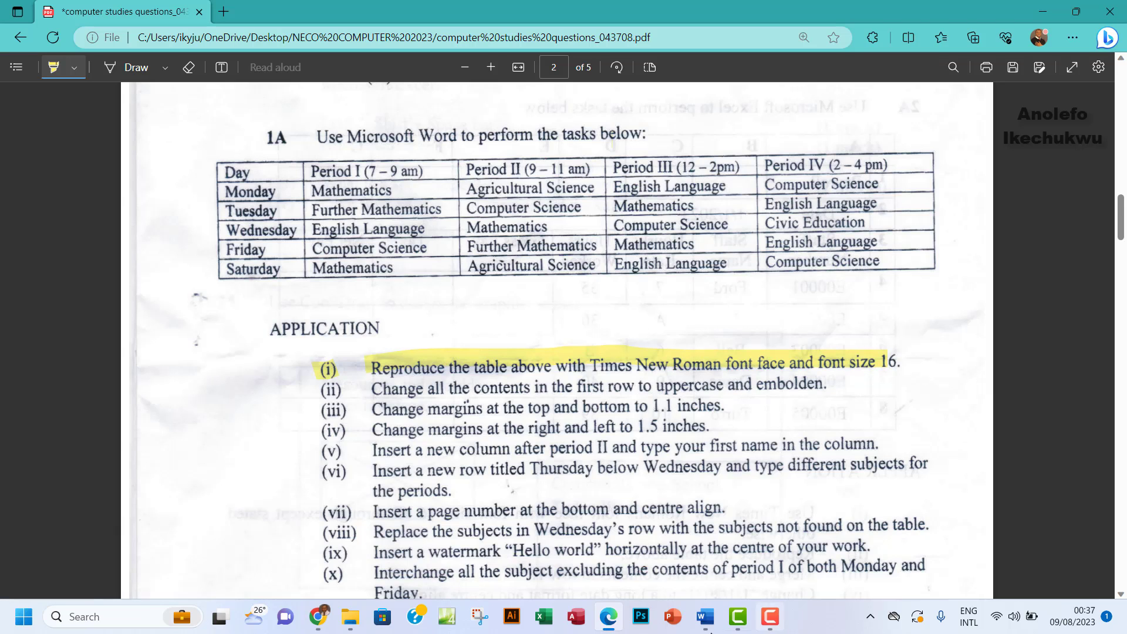
pyautogui.moveTo(705, 617)
pyautogui.click(772, 558)
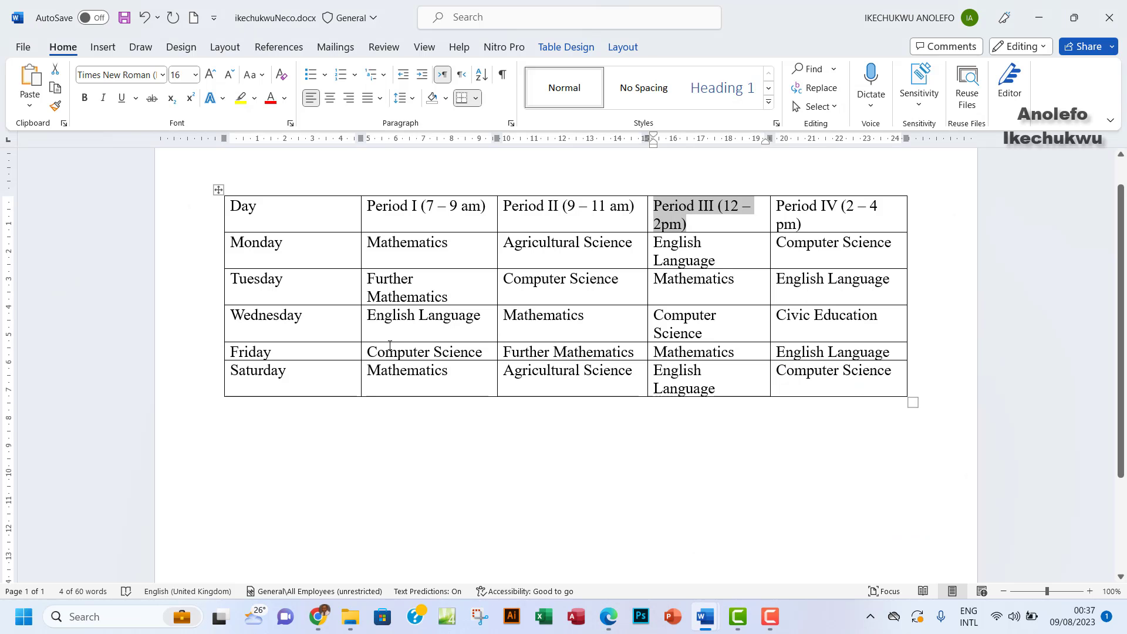
pyautogui.moveTo(605, 595)
pyautogui.click(555, 568)
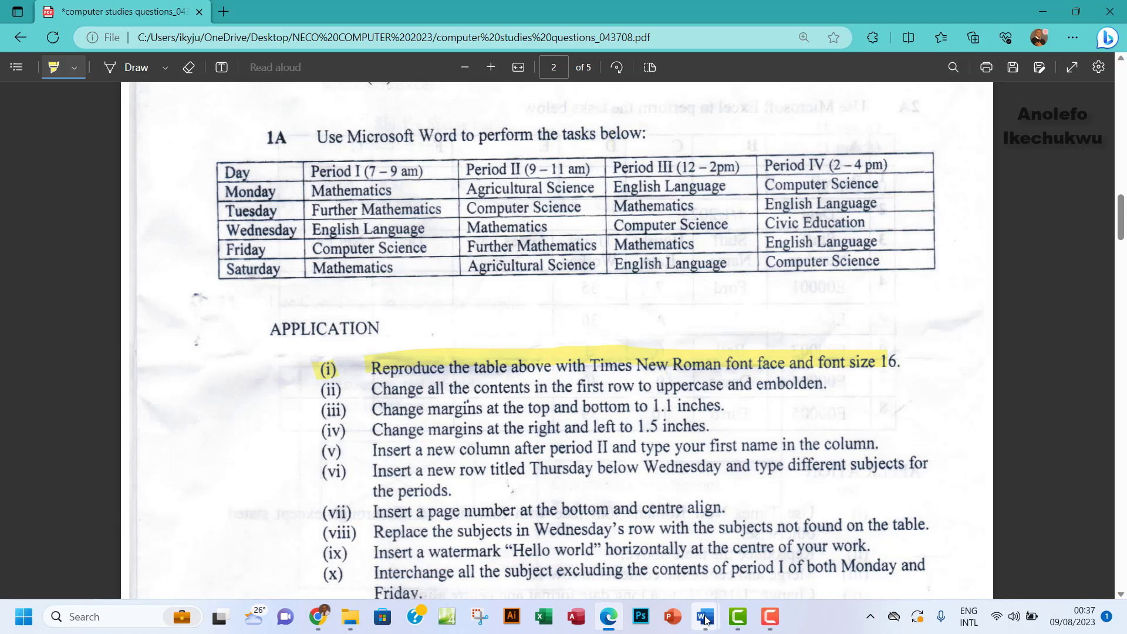
pyautogui.moveTo(706, 621)
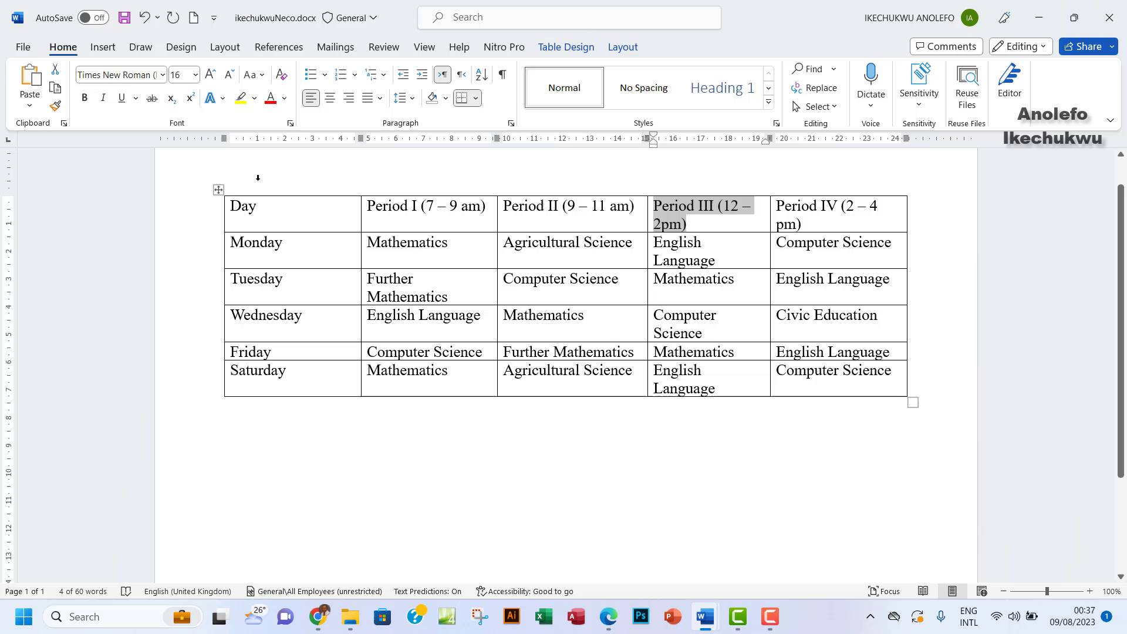
pyautogui.click(766, 554)
# Select the table's entire first row, checking the PDF task sheet
pyautogui.moveTo(251, 216); pyautogui.dragTo(827, 219)
pyautogui.click(612, 630)
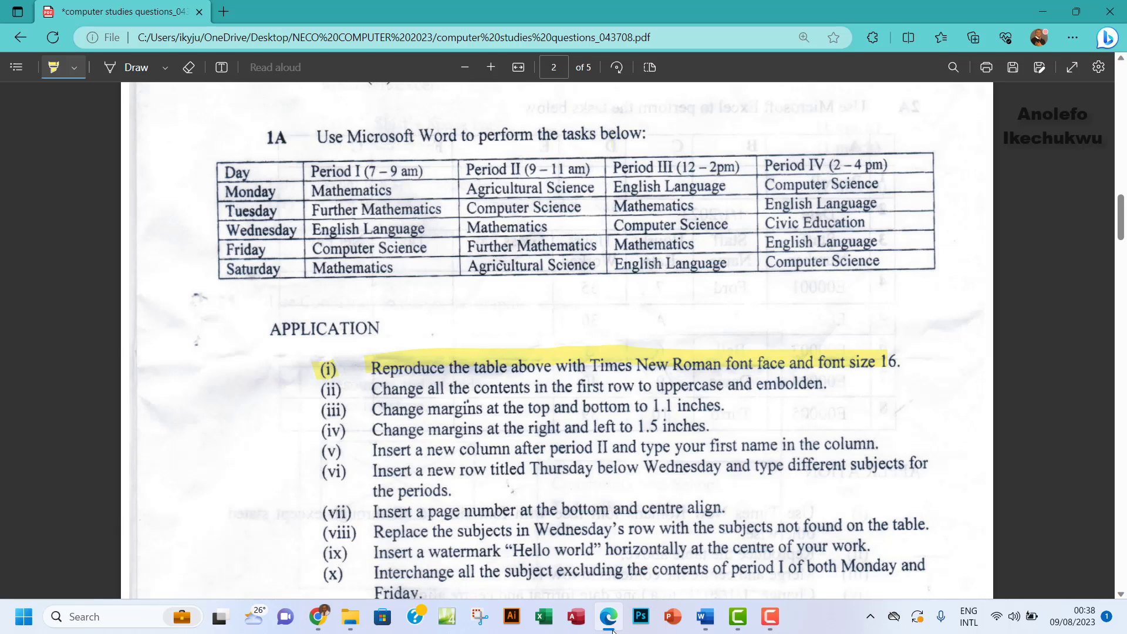
pyautogui.click(612, 629)
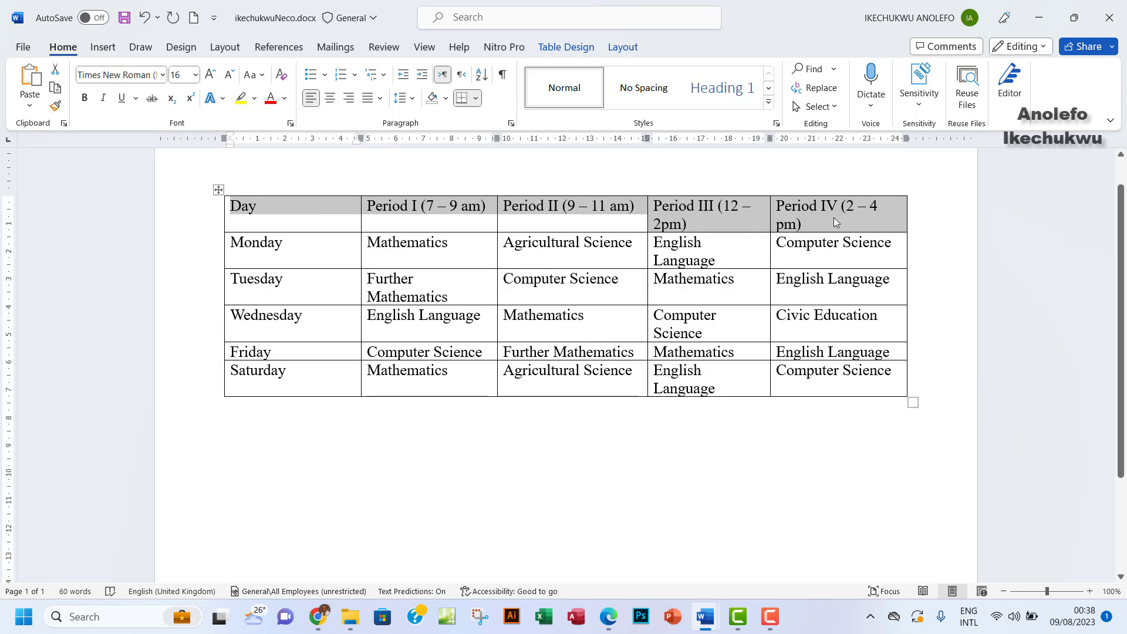
# Make the header row uppercase with Shift+F3 and bold
pyautogui.hotkey('shift', 'F3')
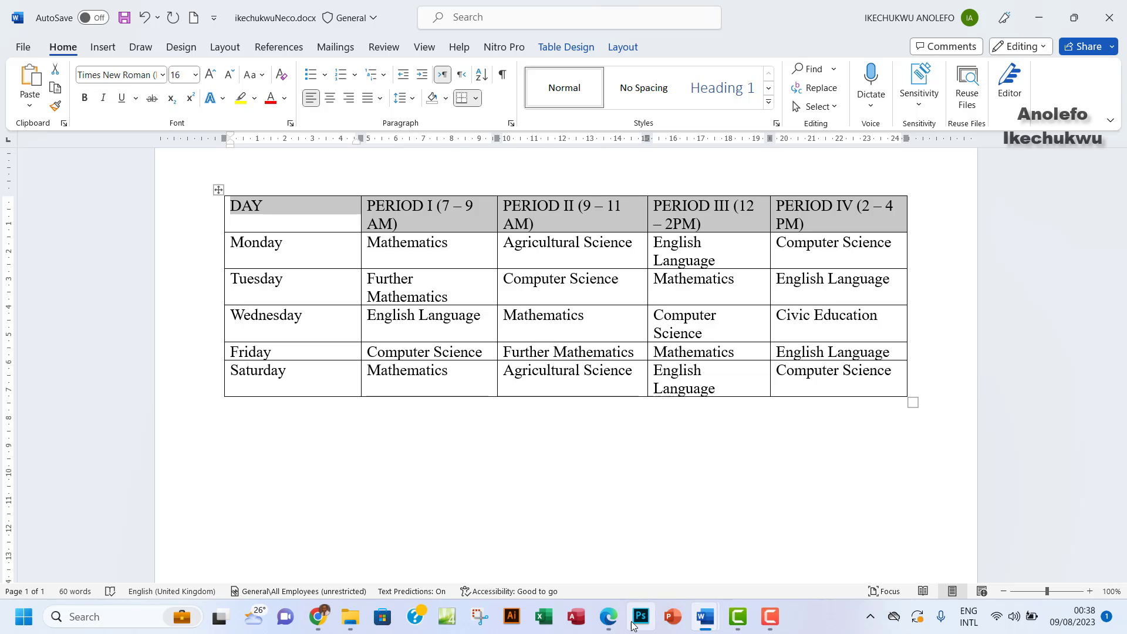
pyautogui.click(607, 627)
pyautogui.click(608, 627)
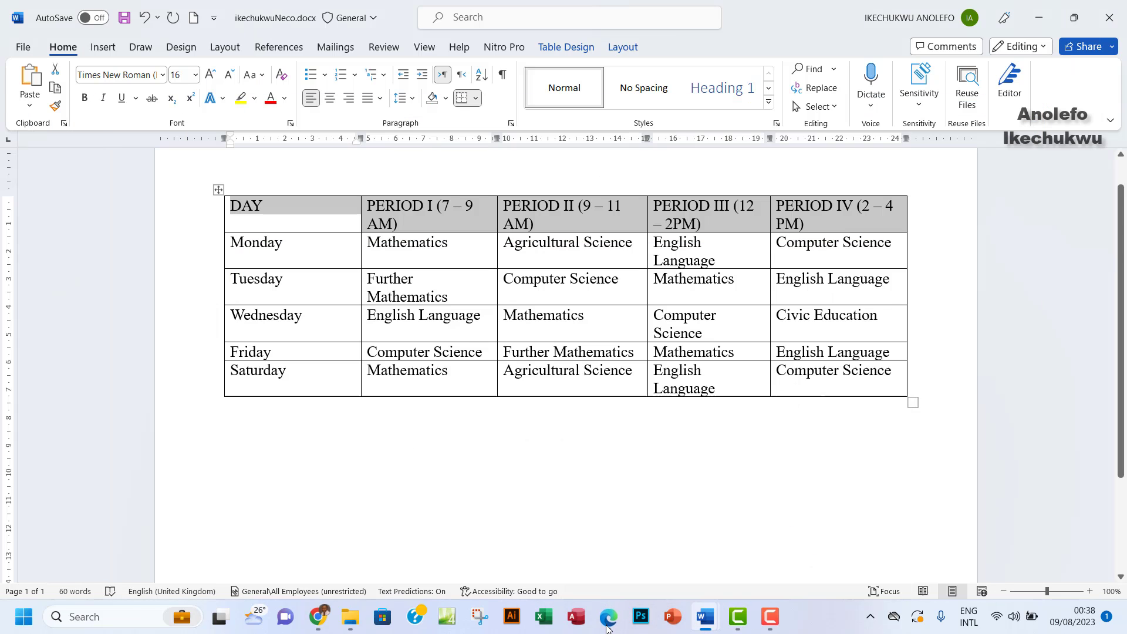
pyautogui.click(83, 98)
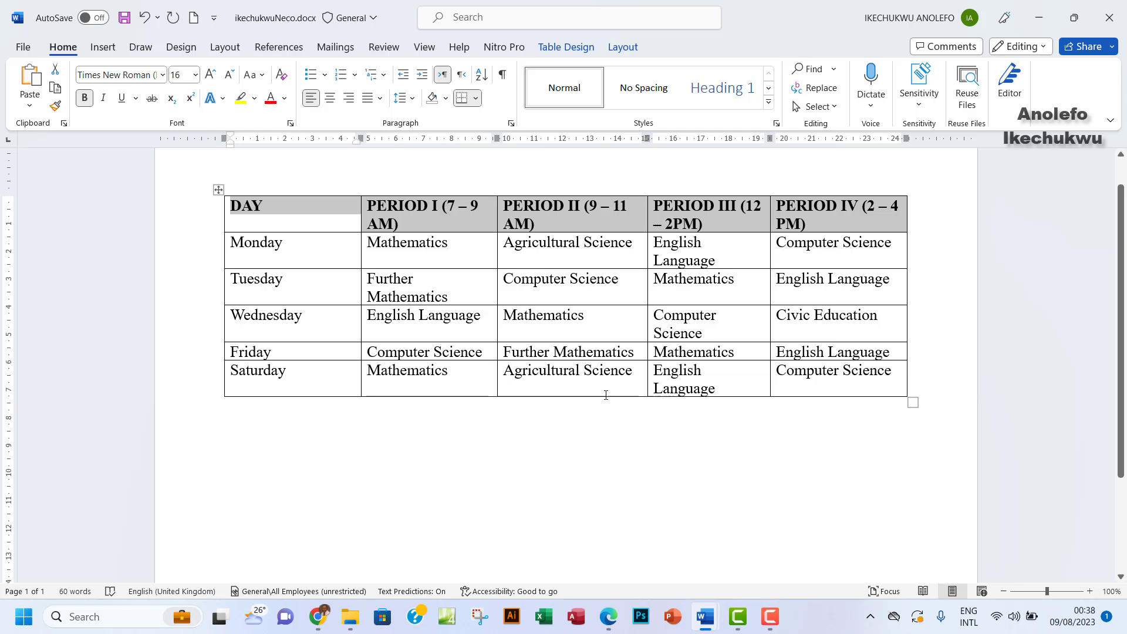
# Highlight task (ii) in the exam PDF as done
pyautogui.click(608, 616)
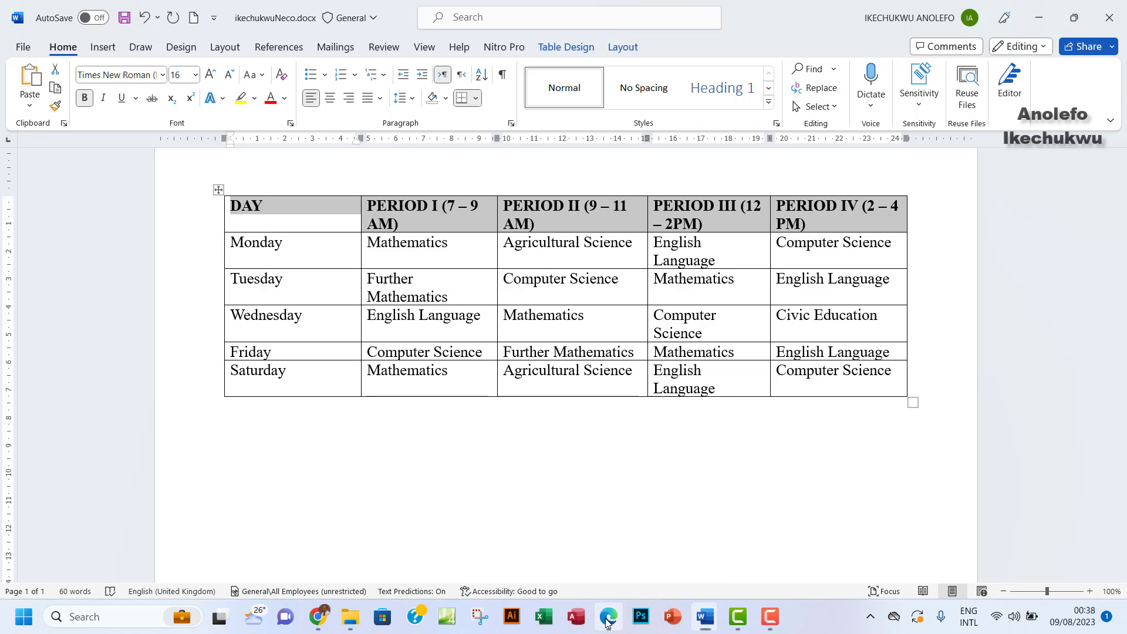
pyautogui.moveTo(326, 389)
pyautogui.mouseDown()
pyautogui.moveTo(822, 382)
pyautogui.moveTo(820, 394)
pyautogui.mouseUp()
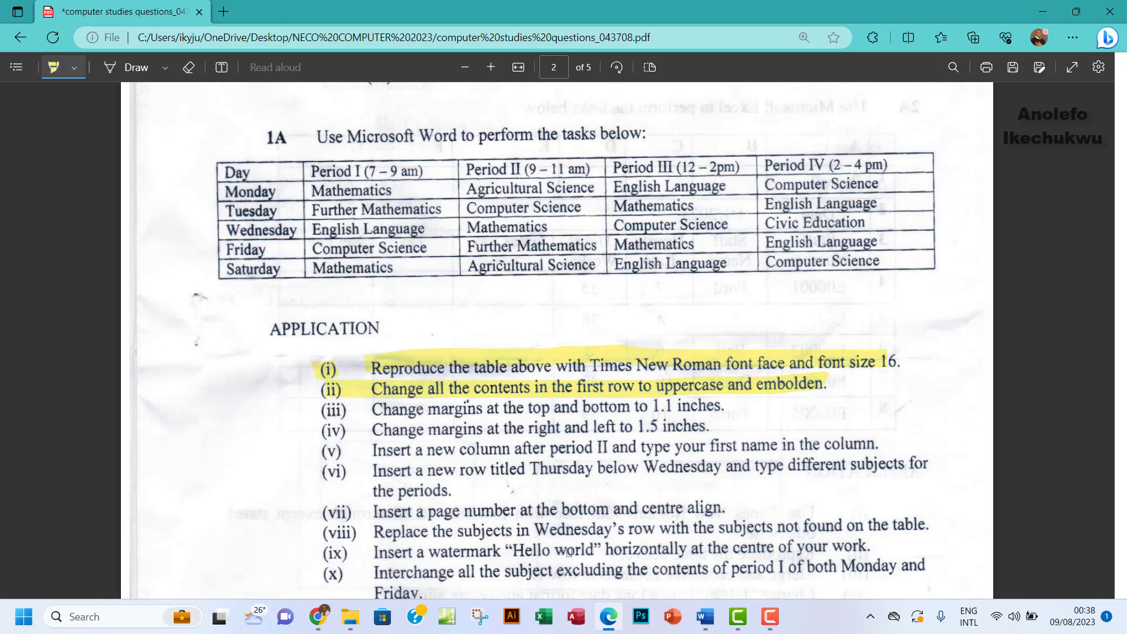
pyautogui.moveTo(704, 615)
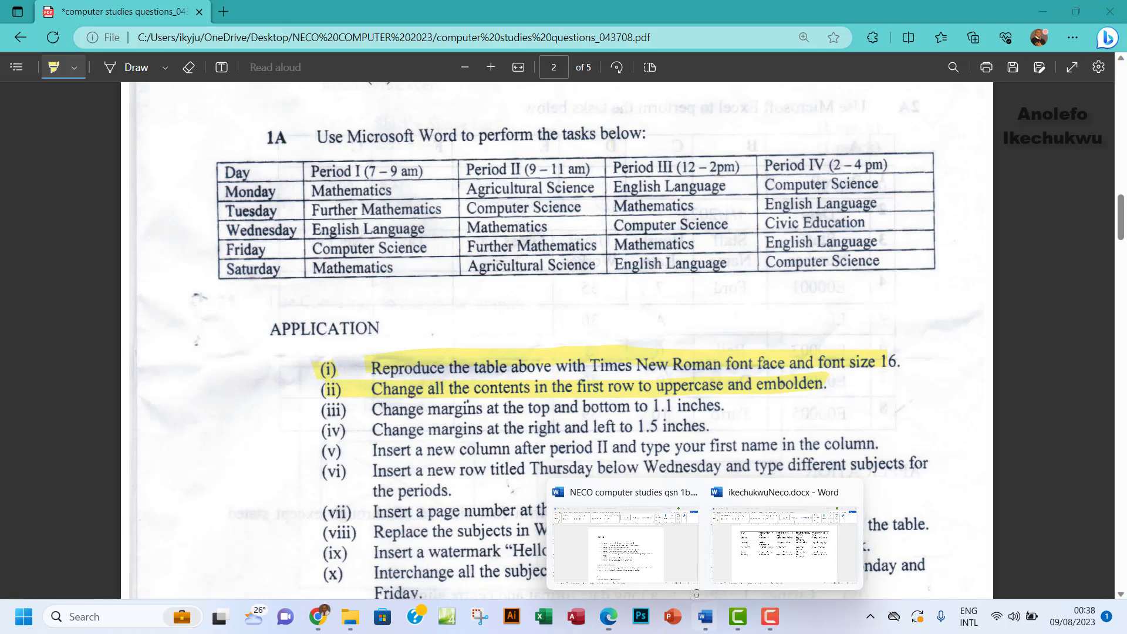
pyautogui.click(748, 572)
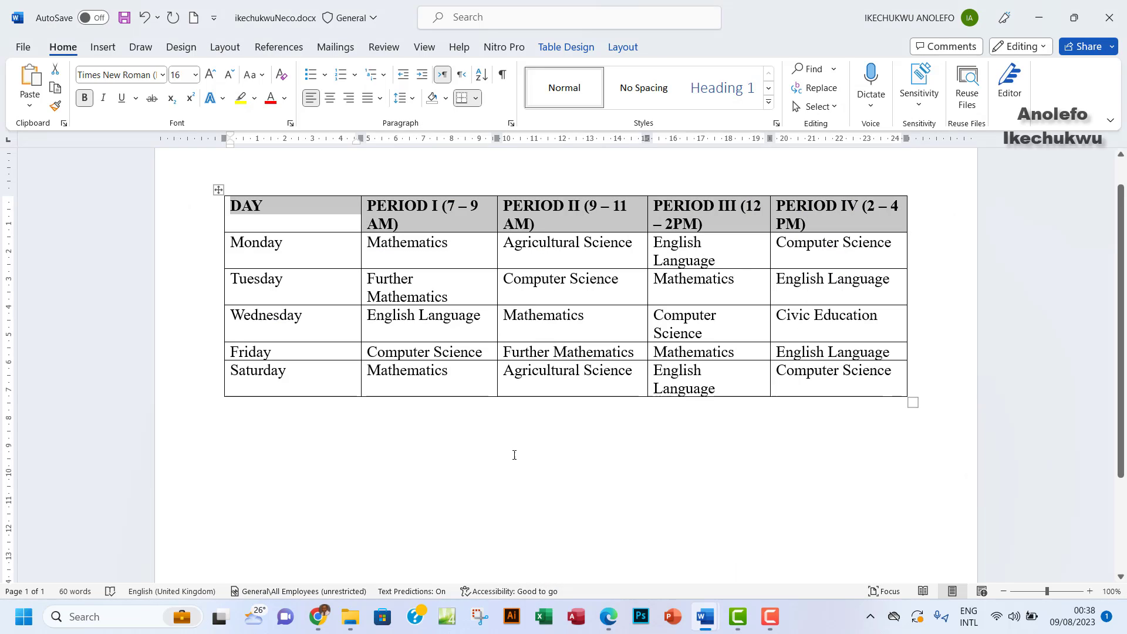
# Check the Custom Margins settings, close Page Setup unchanged, and go to the File backstage
pyautogui.click(414, 221)
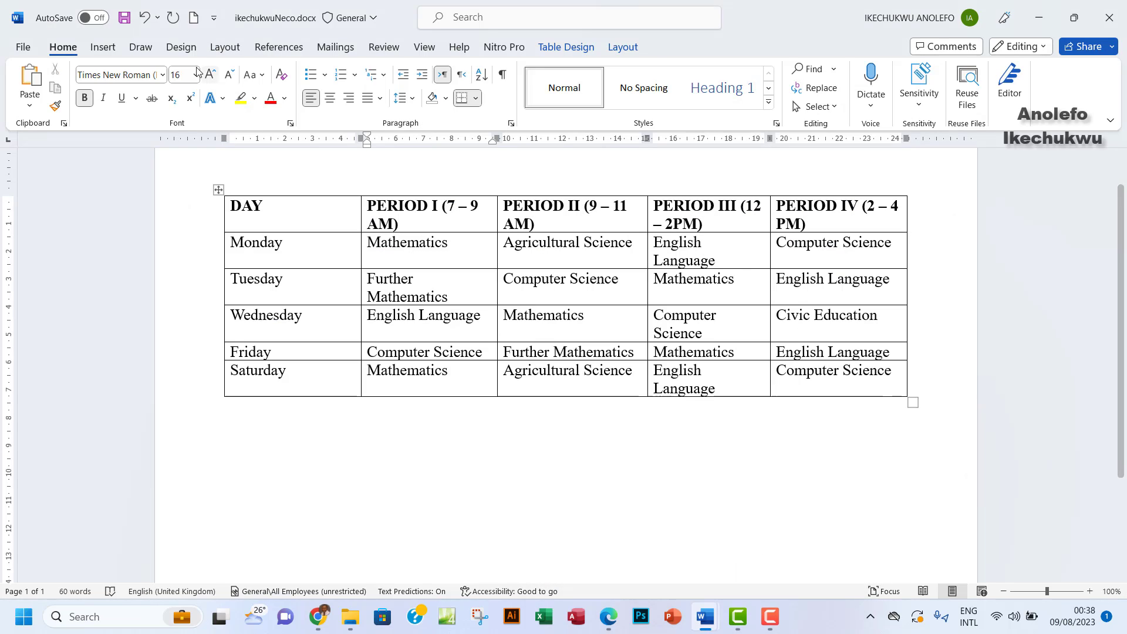
pyautogui.click(223, 49)
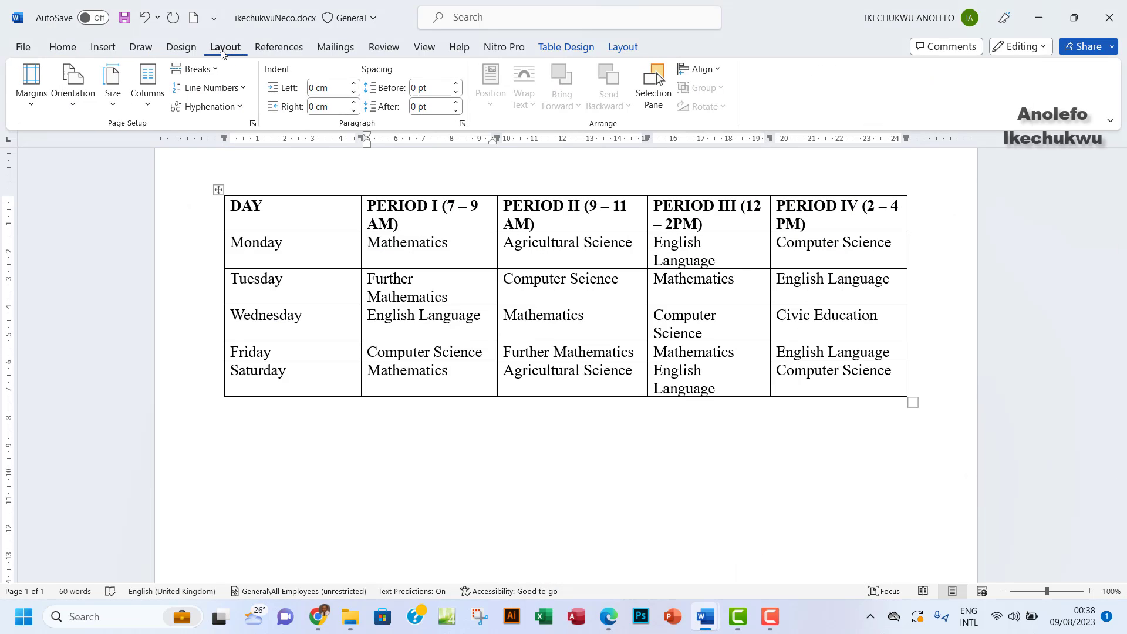
pyautogui.click(31, 105)
pyautogui.click(102, 451)
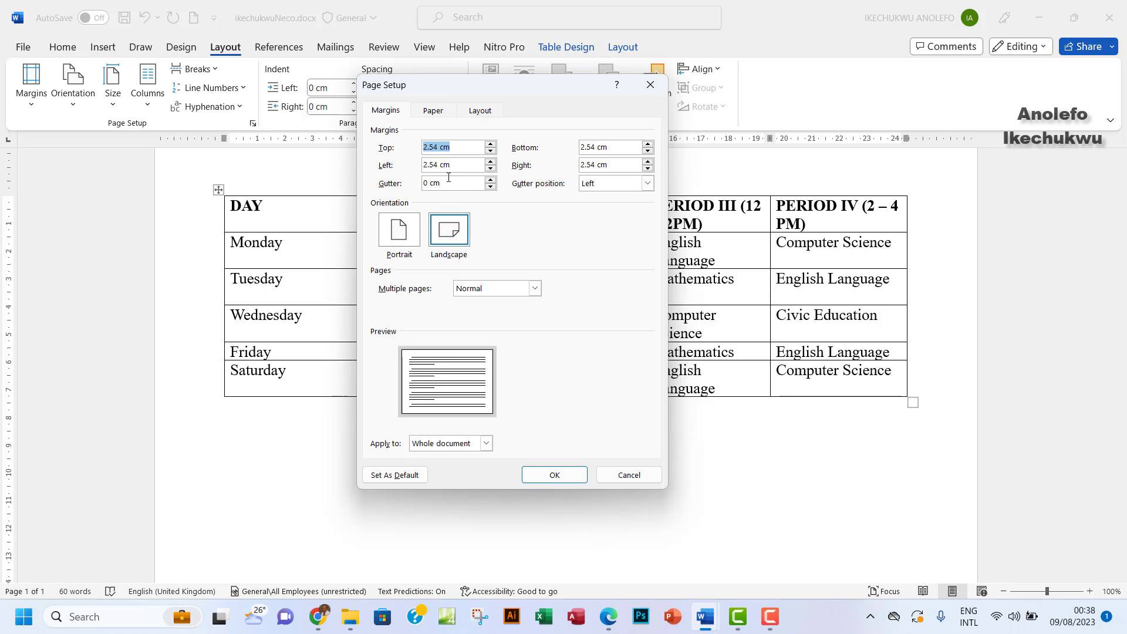
pyautogui.click(649, 92)
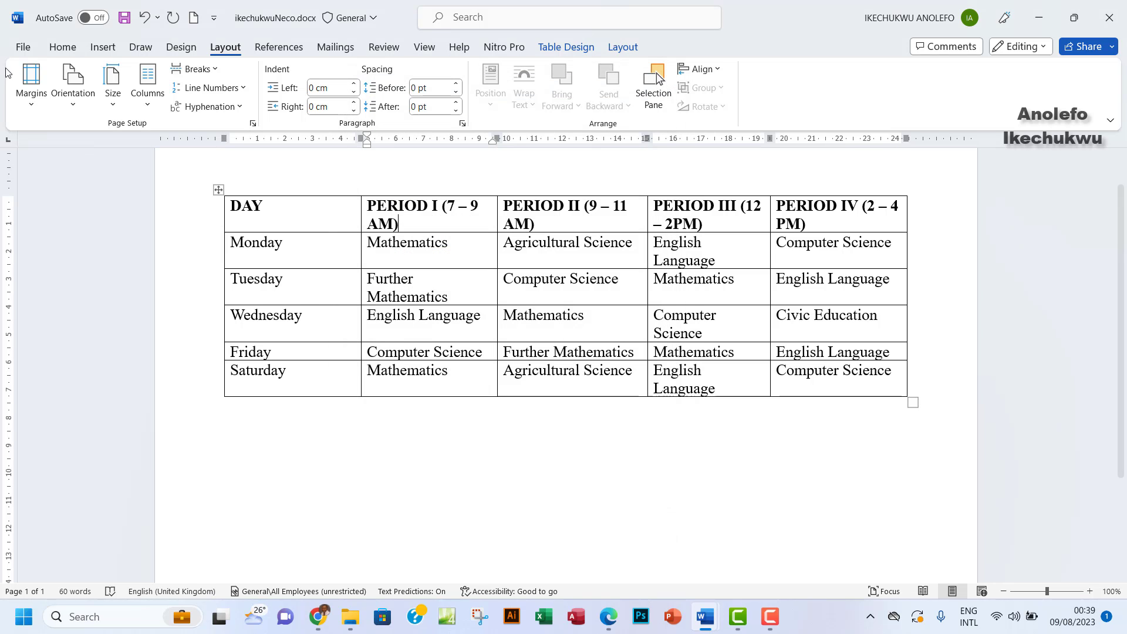
pyautogui.click(25, 48)
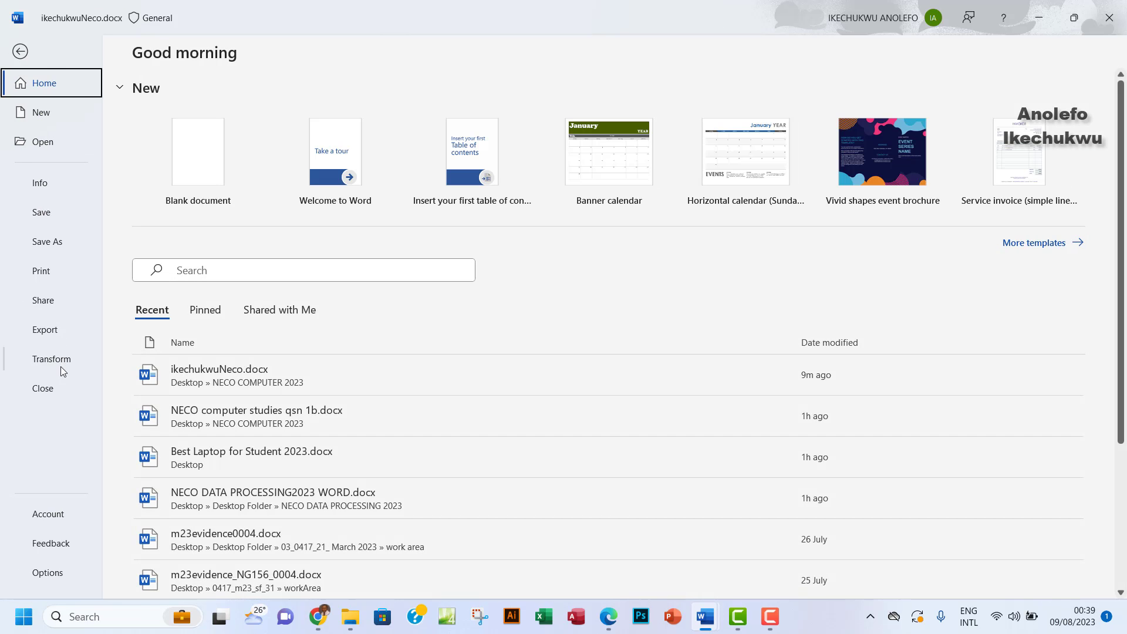
# Set Word's measurement units to inches in Advanced options, then reopen Custom Margins
pyautogui.click(47, 572)
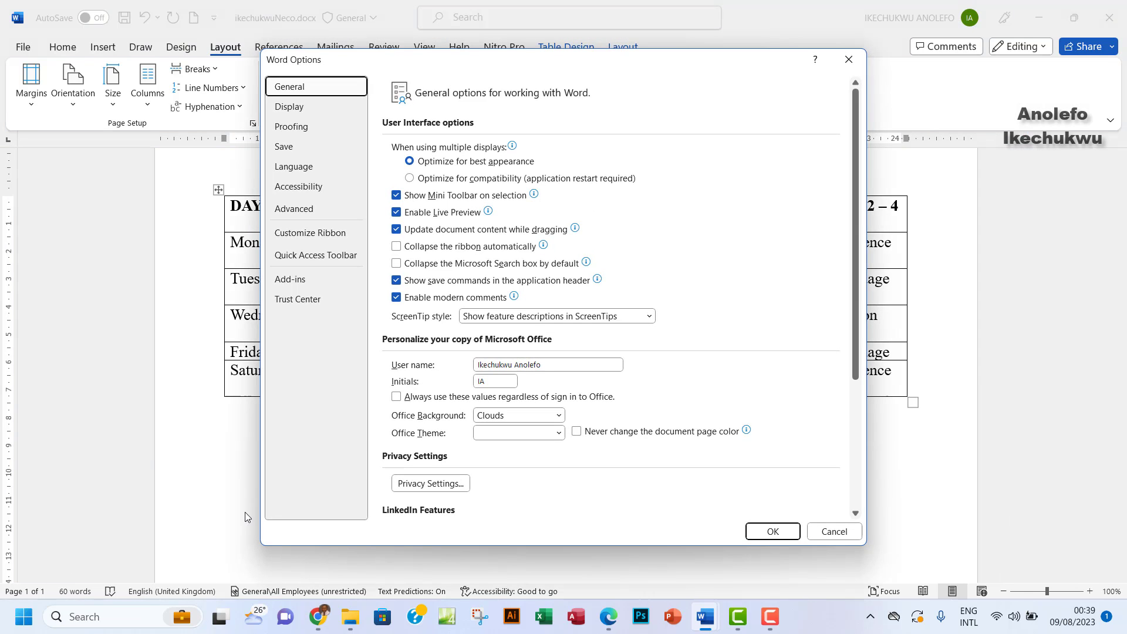
pyautogui.click(294, 209)
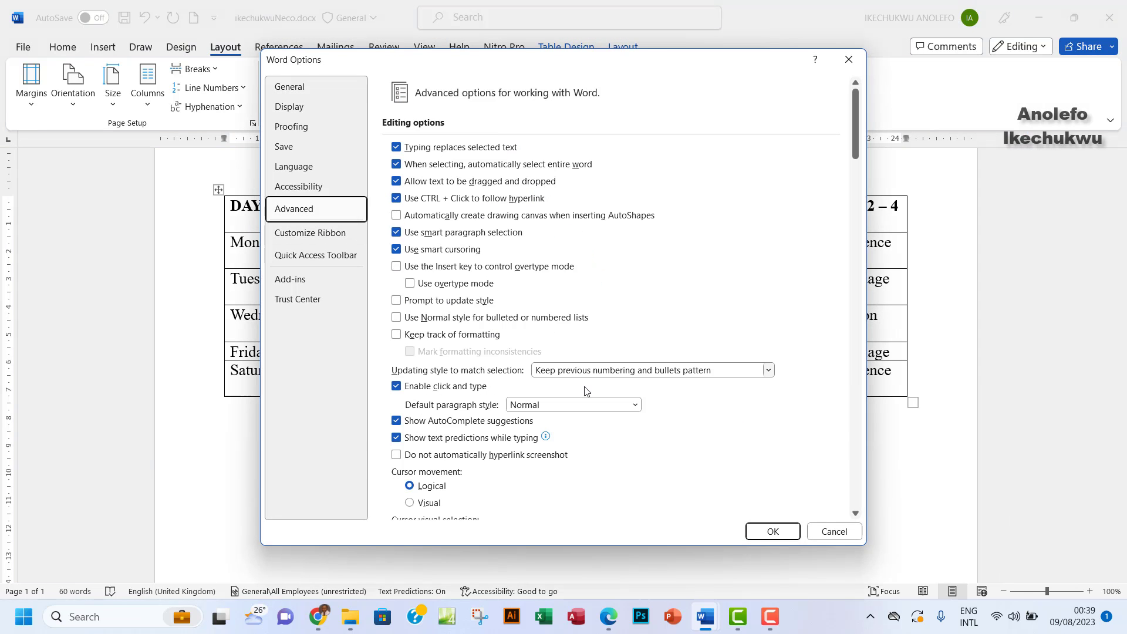
pyautogui.scroll(-8, 585, 390)
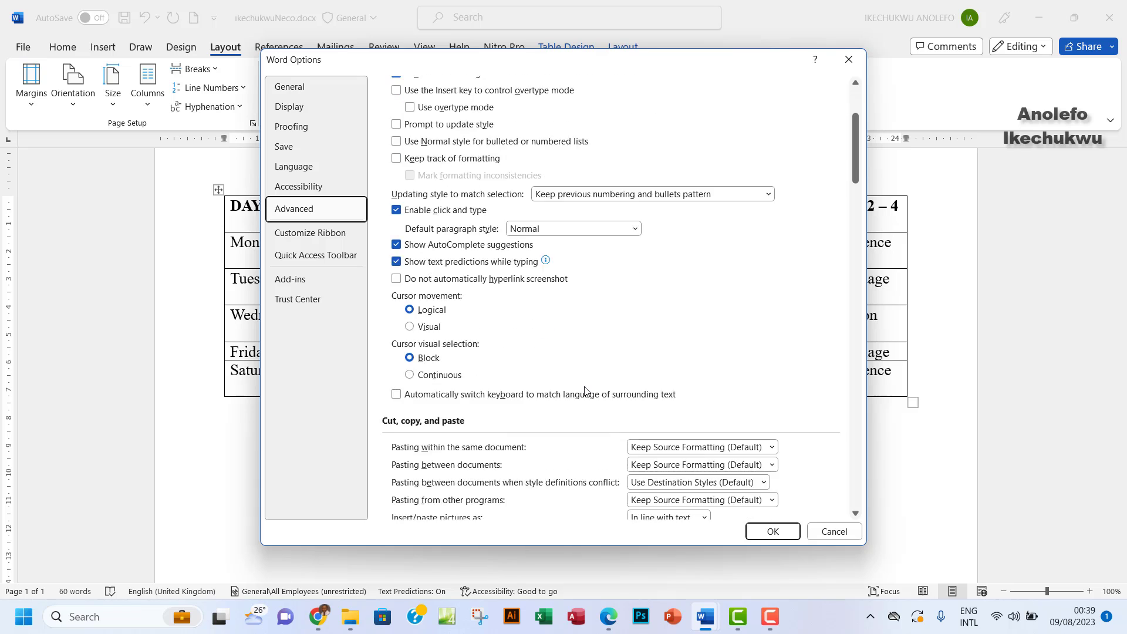
pyautogui.scroll(-7, 585, 390)
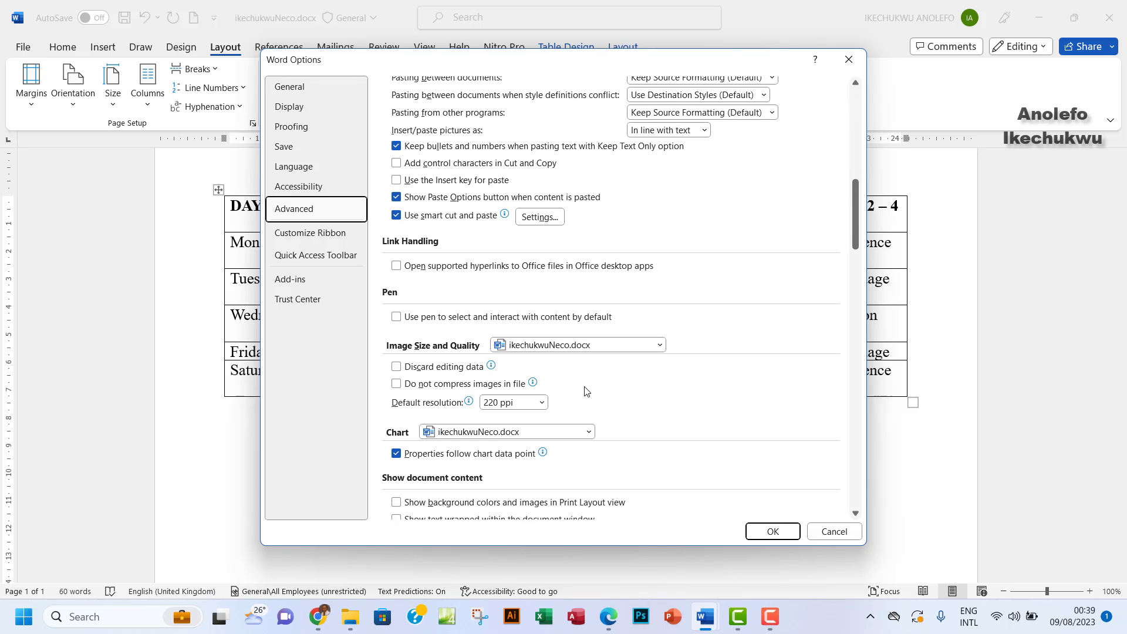
pyautogui.scroll(-2, 585, 391)
pyautogui.scroll(-4, 584, 391)
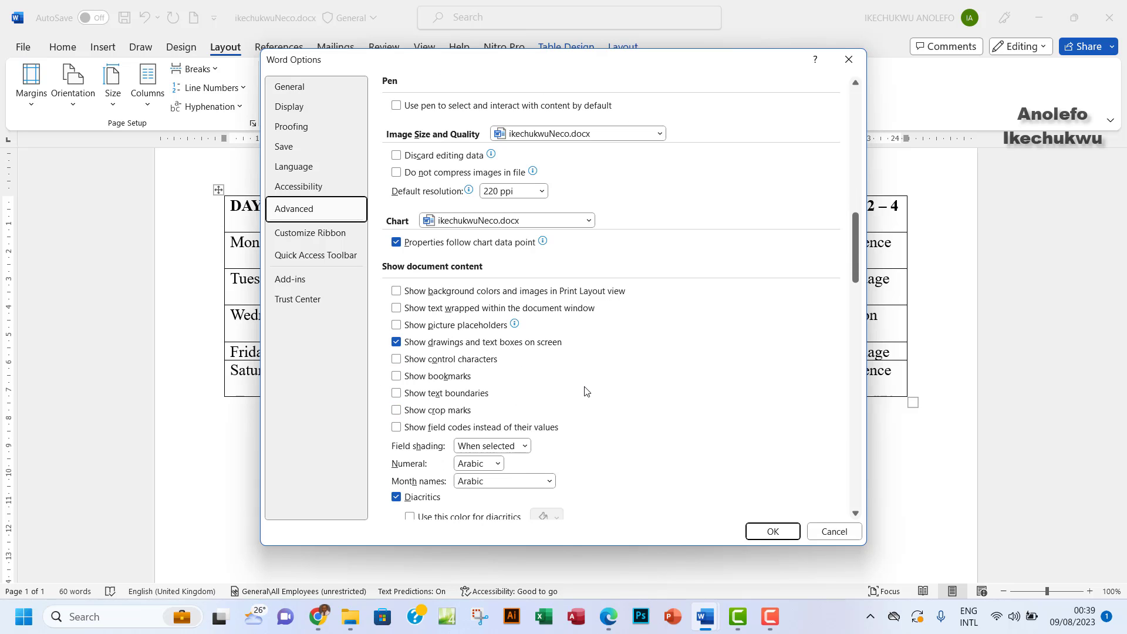
pyautogui.scroll(-10, 585, 390)
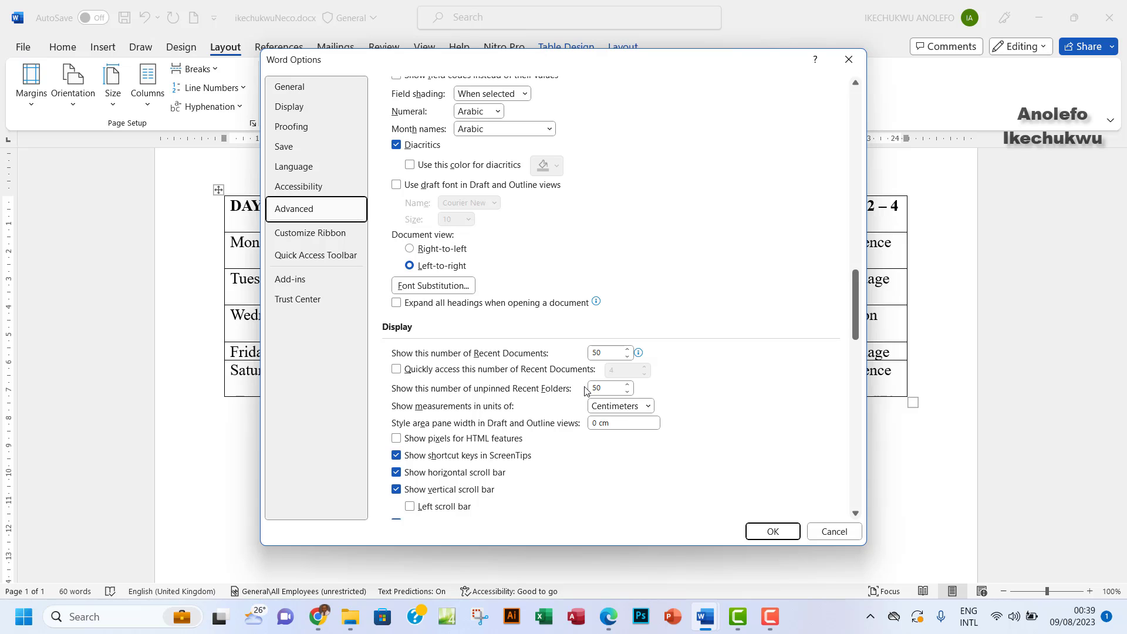
pyautogui.scroll(-3, 585, 390)
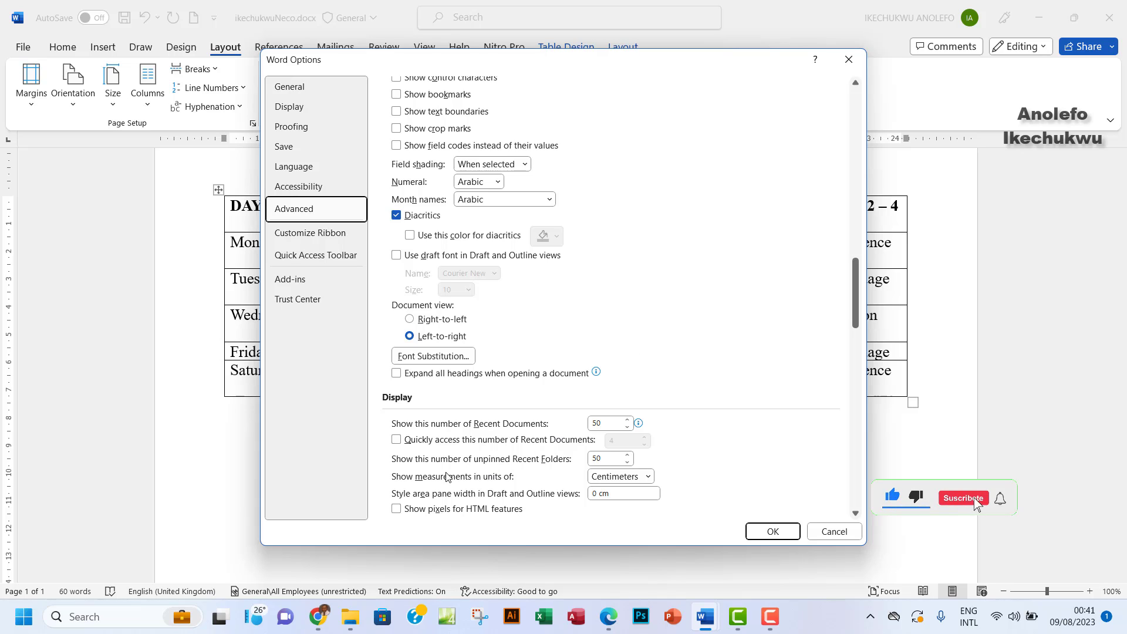
pyautogui.click(648, 478)
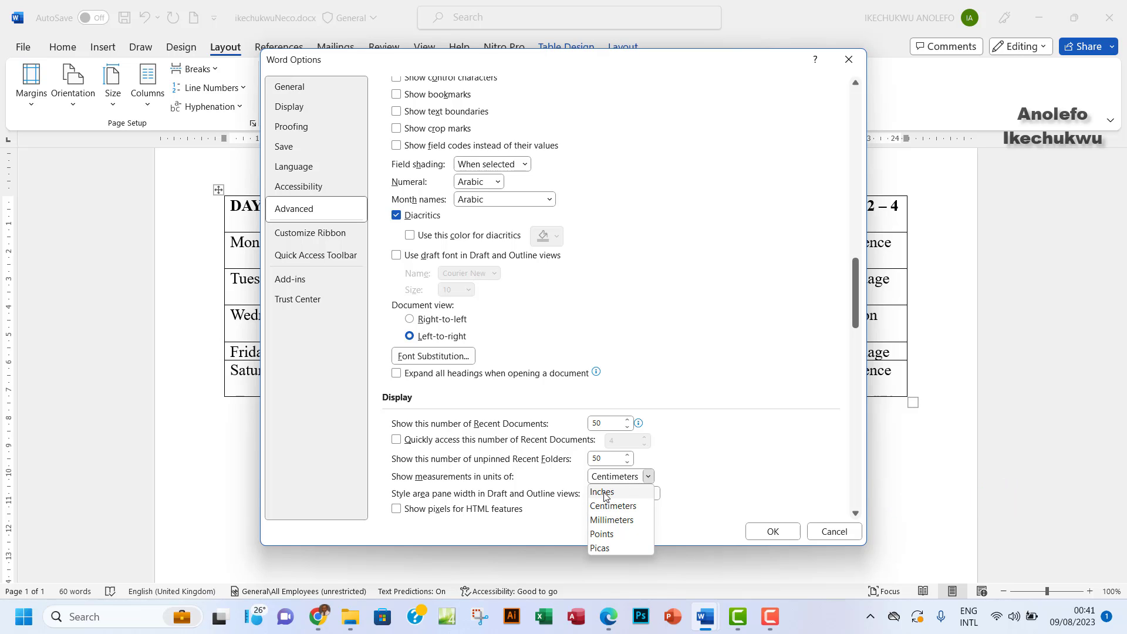
pyautogui.click(604, 493)
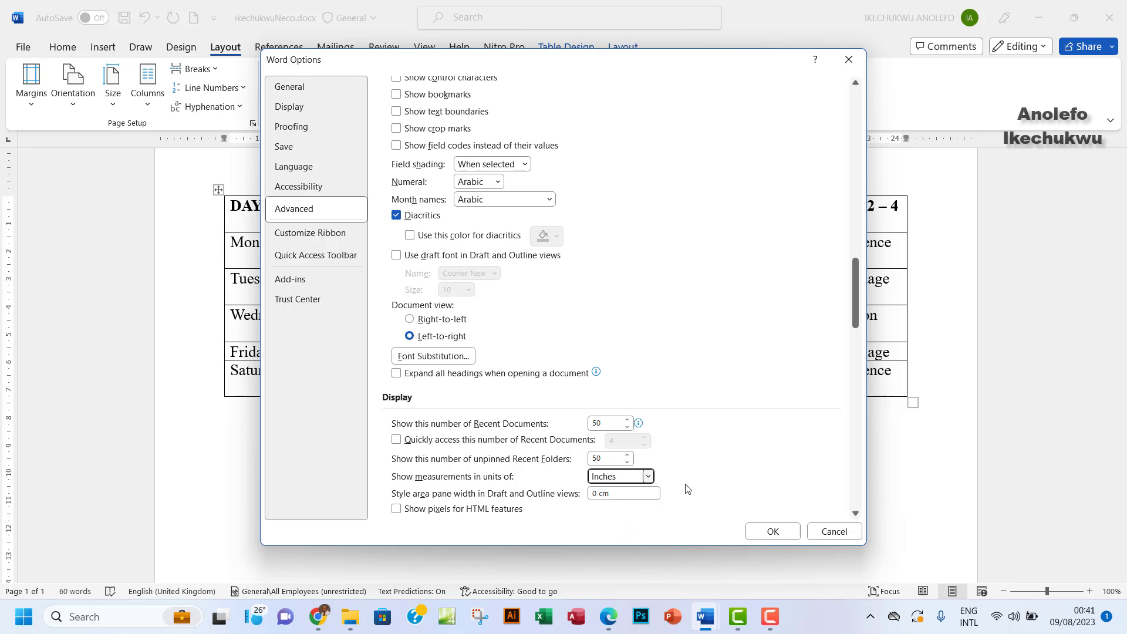
pyautogui.click(771, 532)
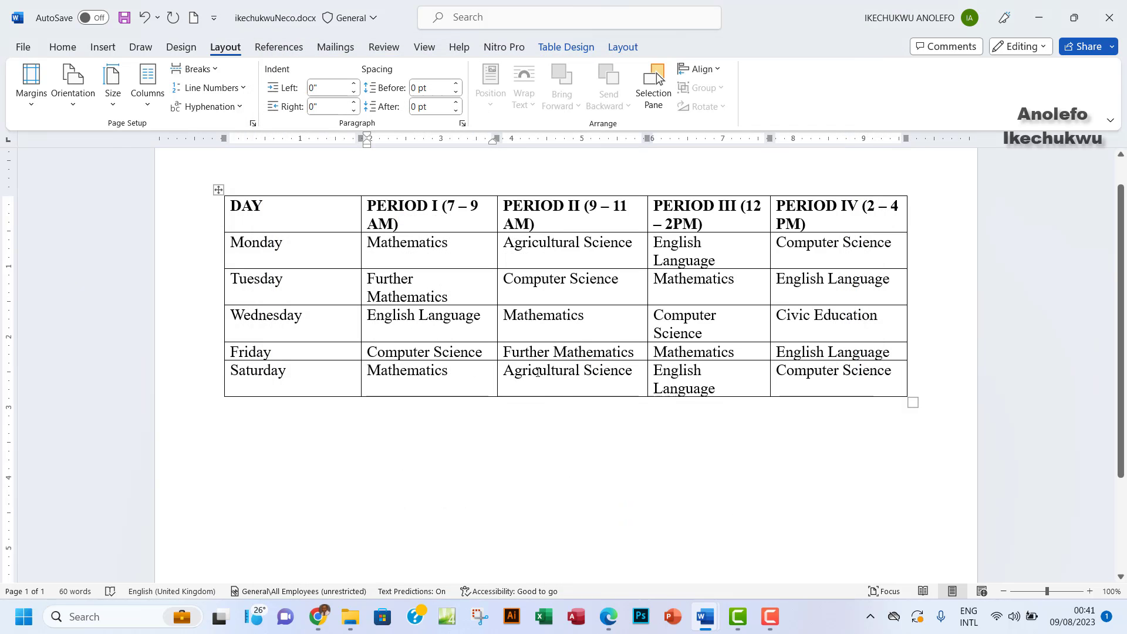
pyautogui.click(33, 104)
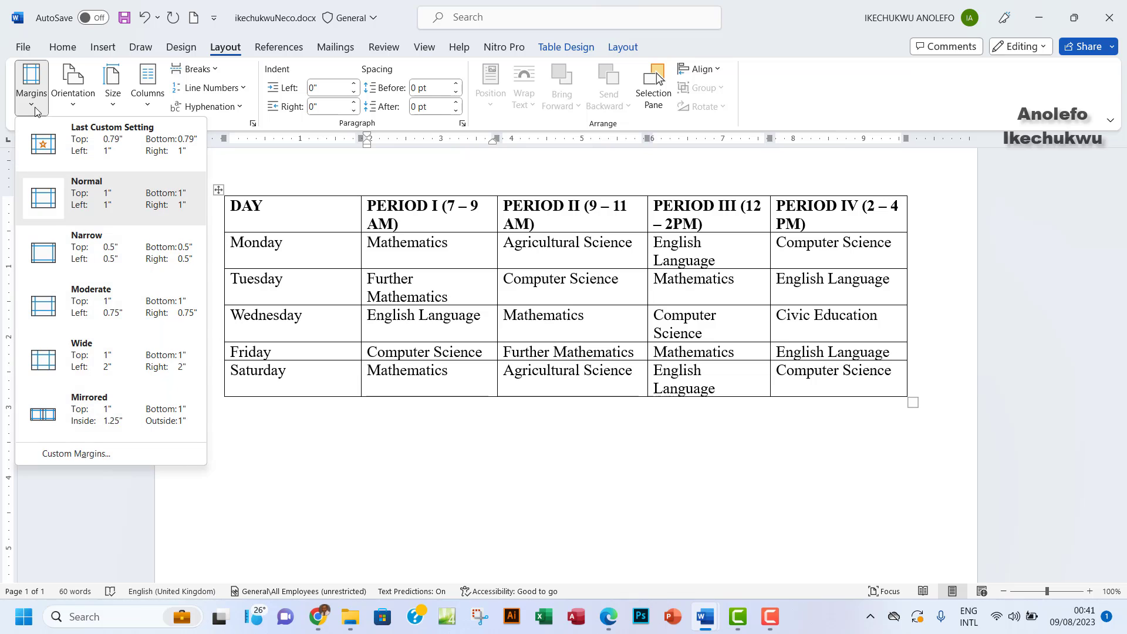
pyautogui.click(96, 455)
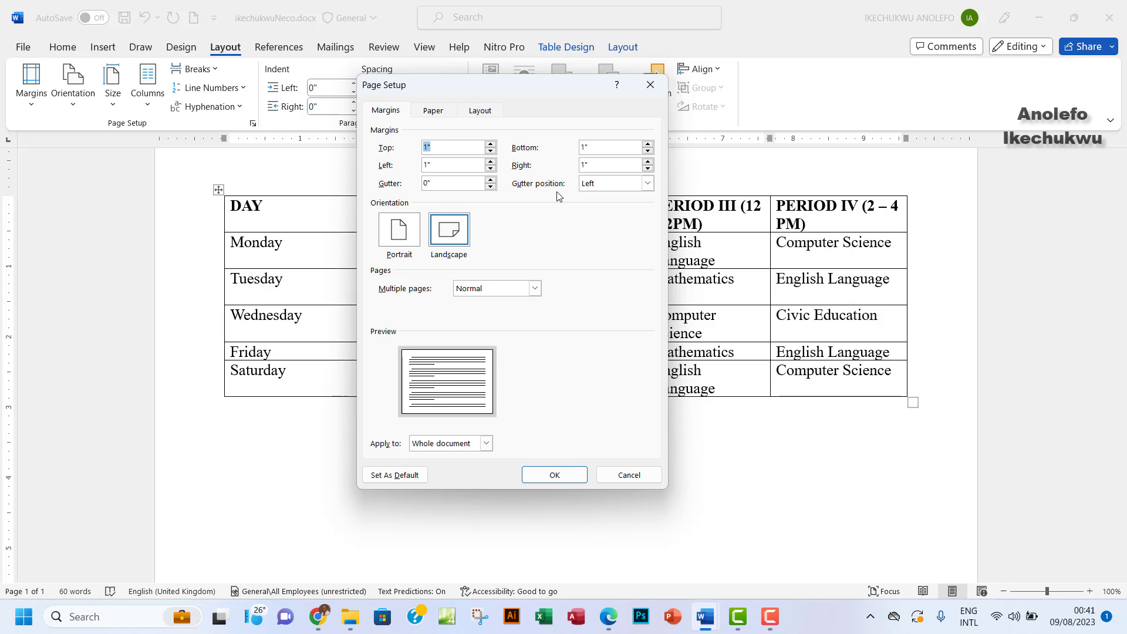
# Enter 1.1-inch top and bottom margins and highlight task (iii) in the exam PDF
pyautogui.click(609, 628)
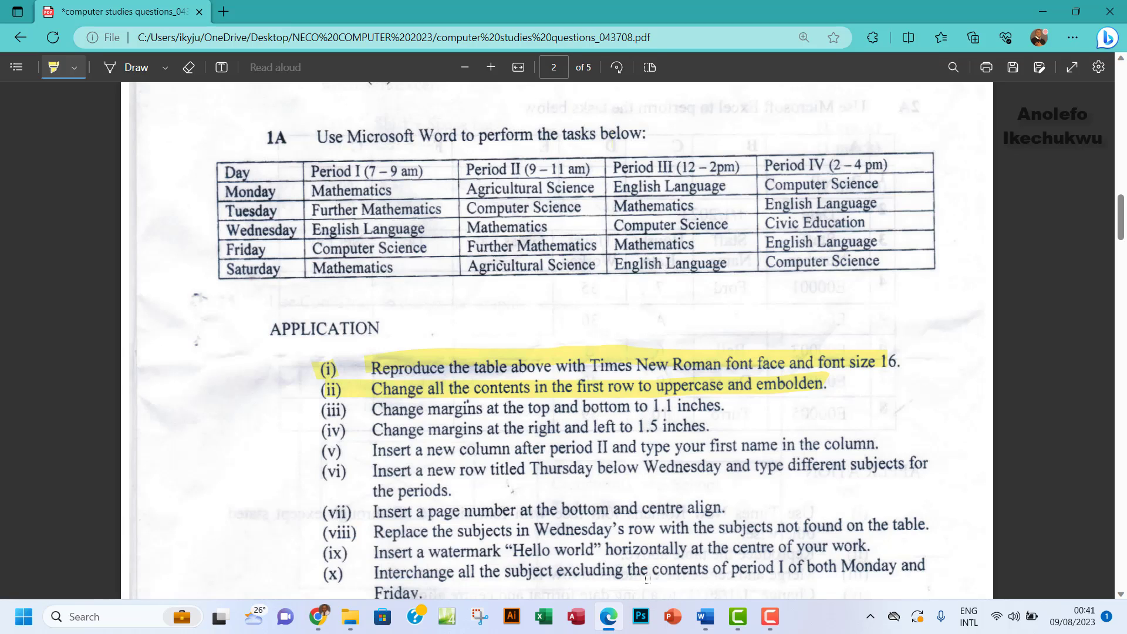
pyautogui.moveTo(703, 625)
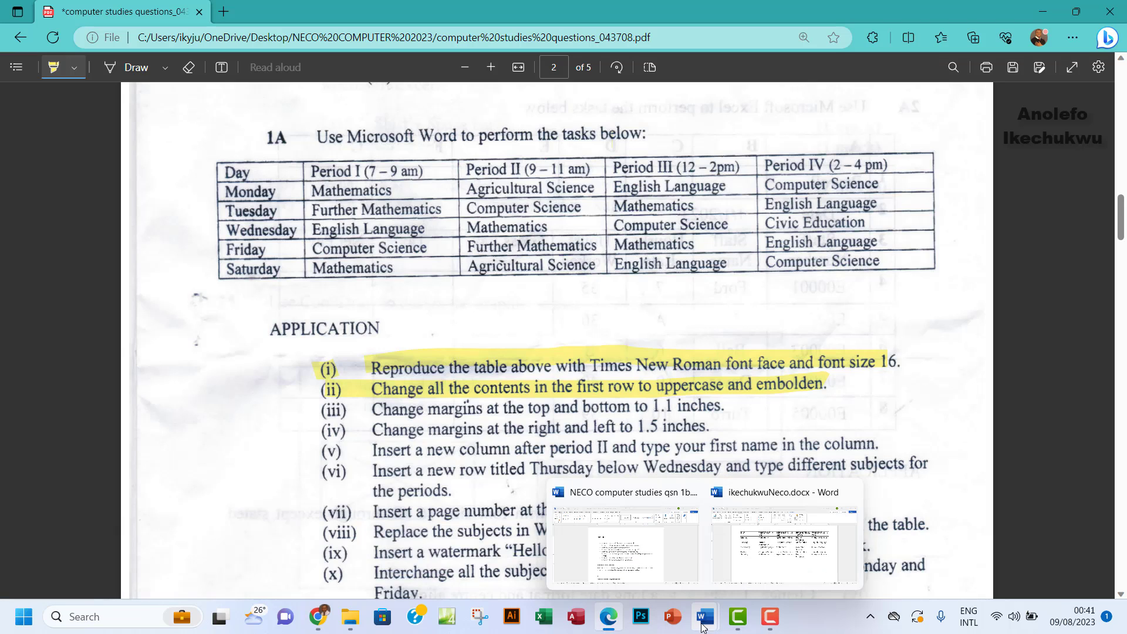
pyautogui.click(714, 534)
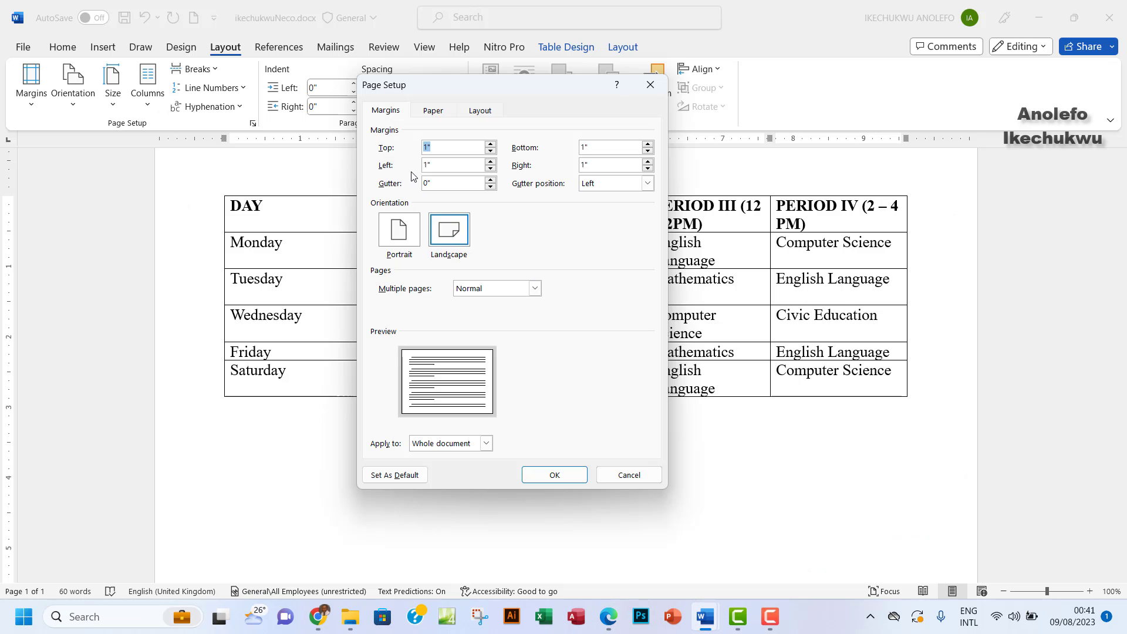
pyautogui.click(427, 147)
pyautogui.click(585, 148)
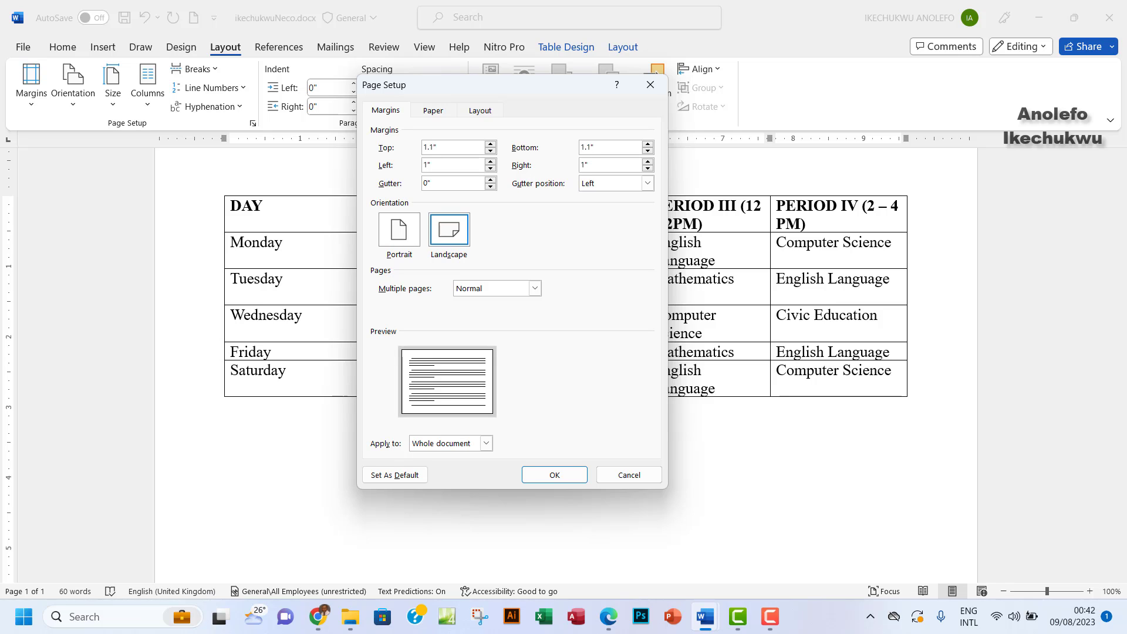
pyautogui.click(608, 616)
pyautogui.moveTo(330, 411); pyautogui.dragTo(713, 406)
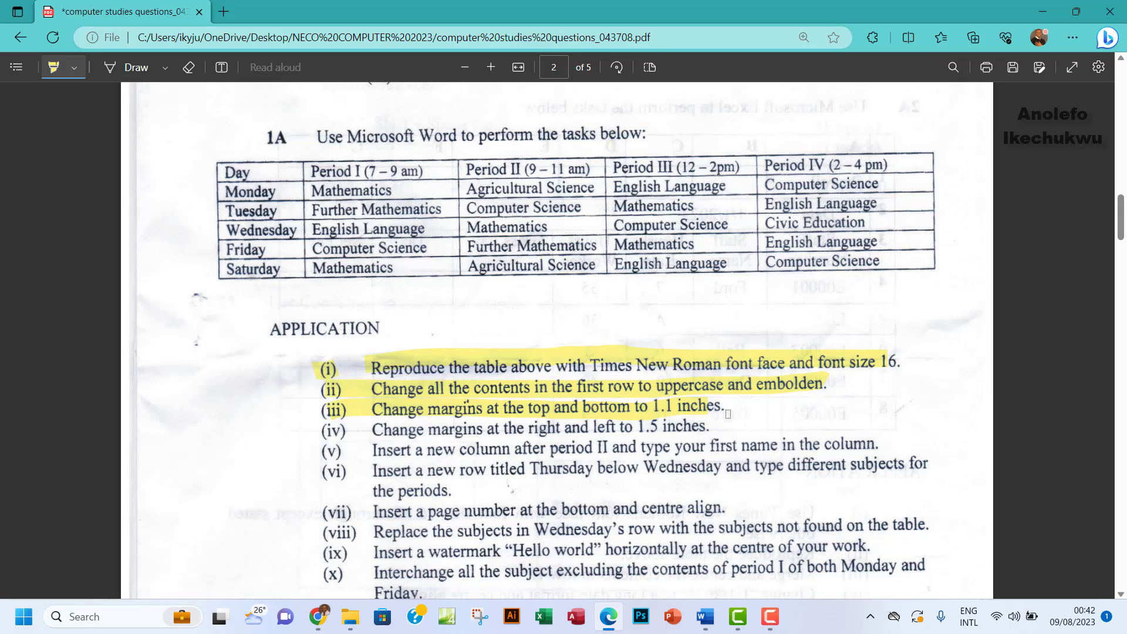
# Set the left and right margins to 1.5 inches and apply them
pyautogui.moveTo(715, 617)
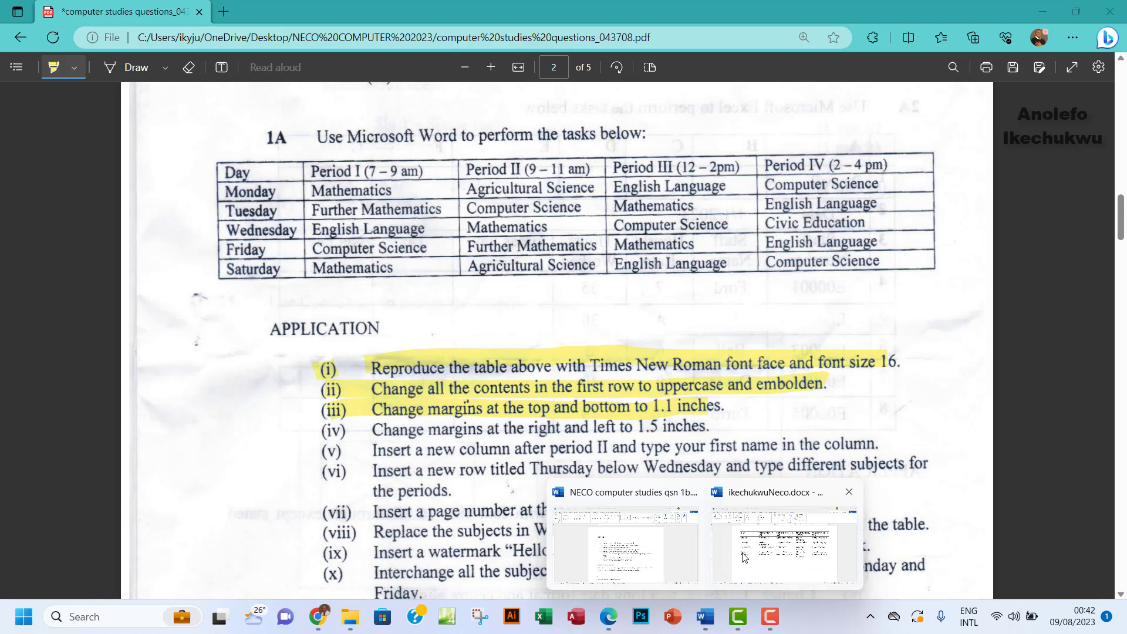
pyautogui.click(743, 554)
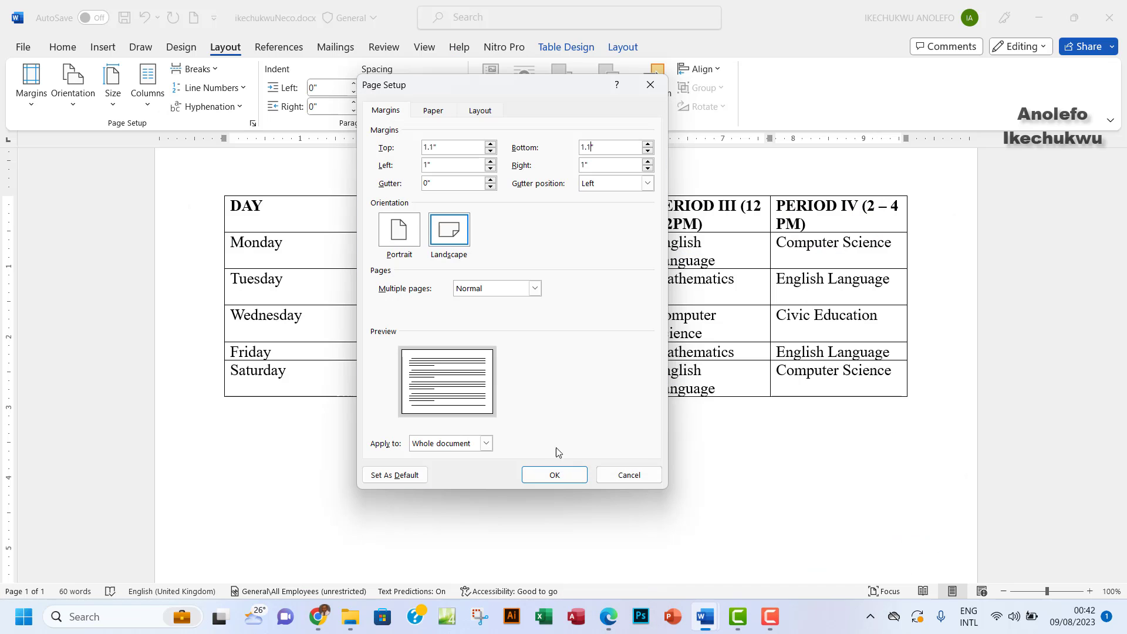
pyautogui.click(428, 166)
pyautogui.click(584, 166)
pyautogui.click(554, 474)
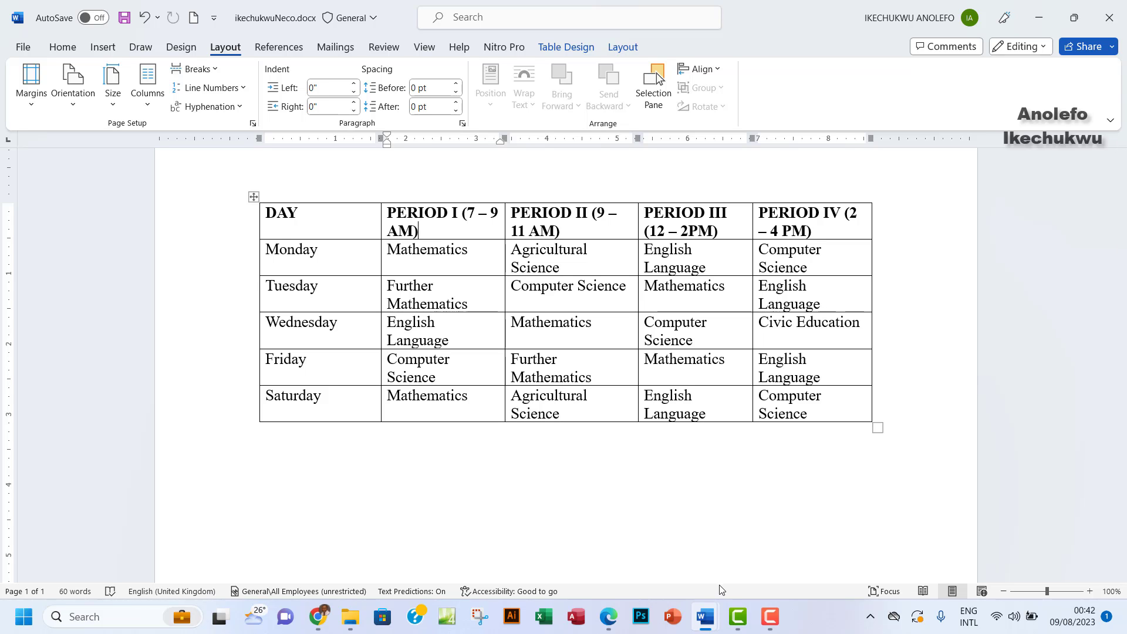
# Highlight task (iv) about the 1.5-inch side margins in the exam PDF
pyautogui.click(608, 619)
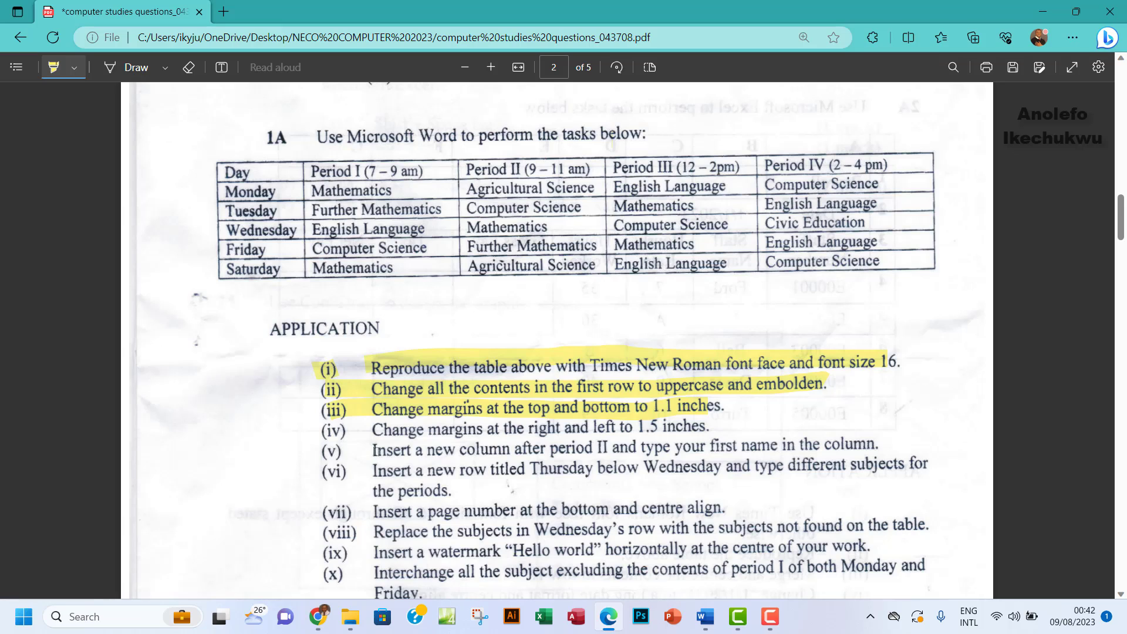
pyautogui.moveTo(380, 430); pyautogui.dragTo(723, 426)
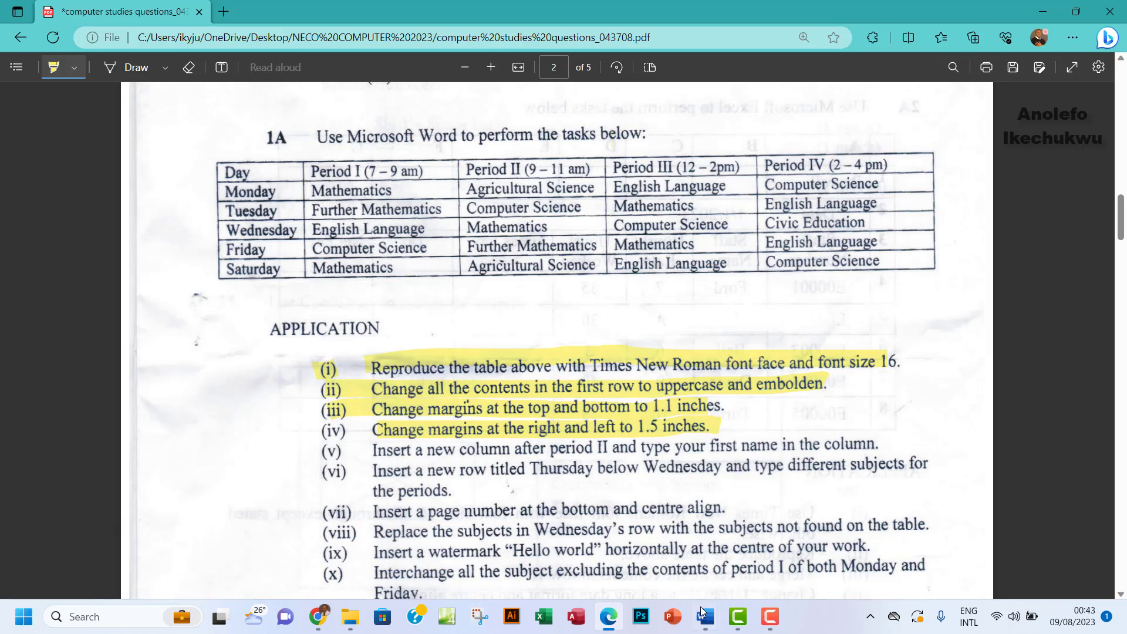
# Insert a new table column to the left of PERIOD III
pyautogui.moveTo(710, 623)
pyautogui.click(761, 555)
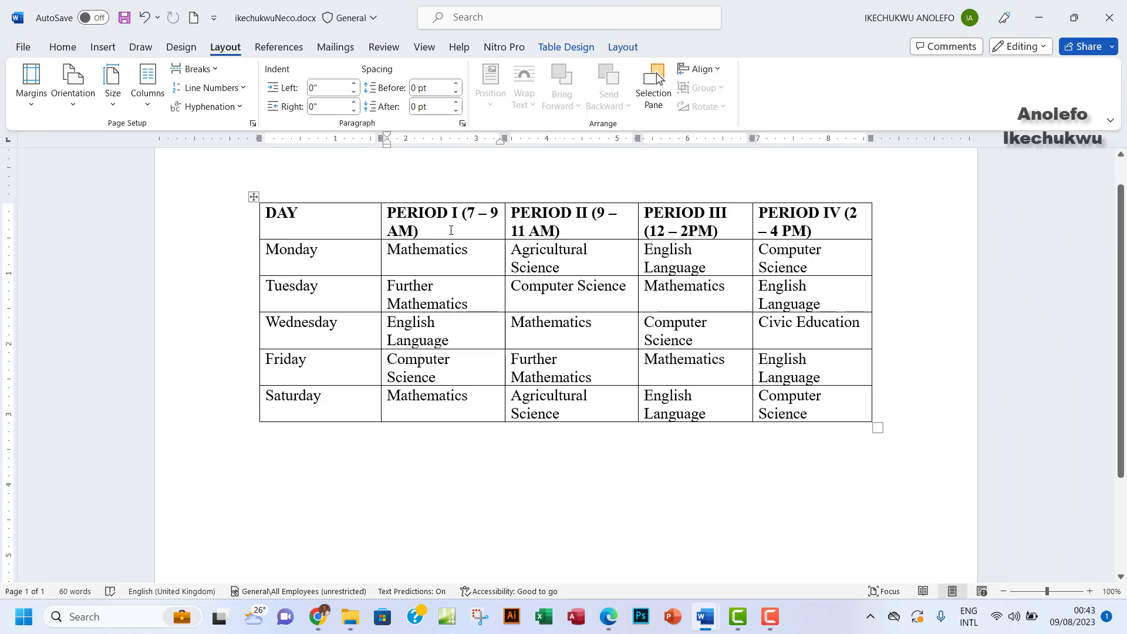
pyautogui.moveTo(462, 223); pyautogui.dragTo(402, 228)
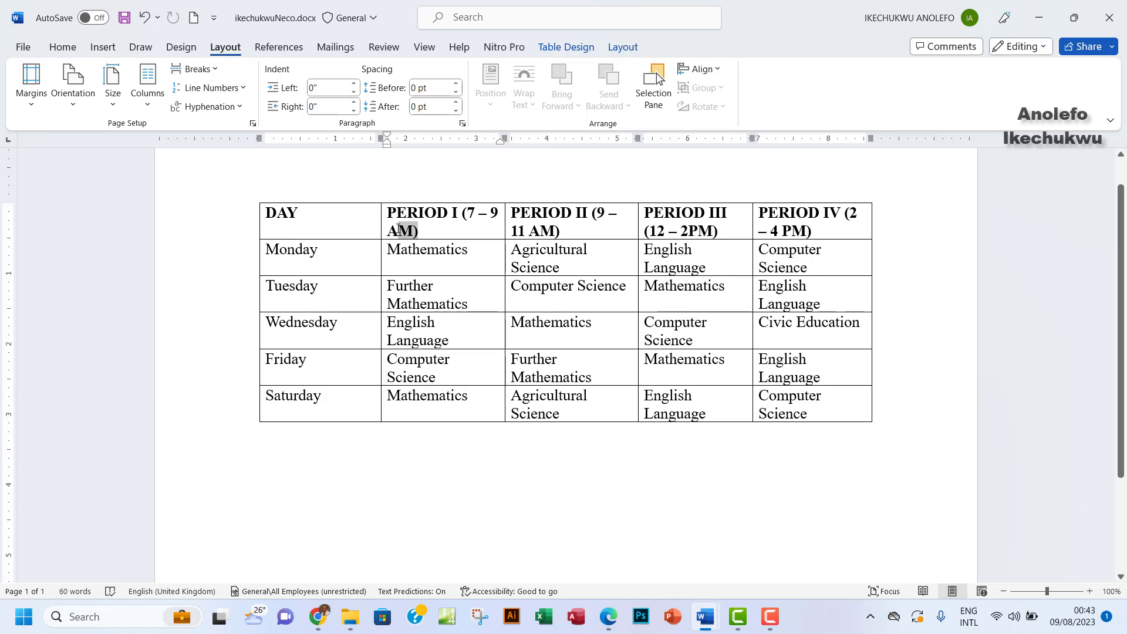
pyautogui.click(615, 221)
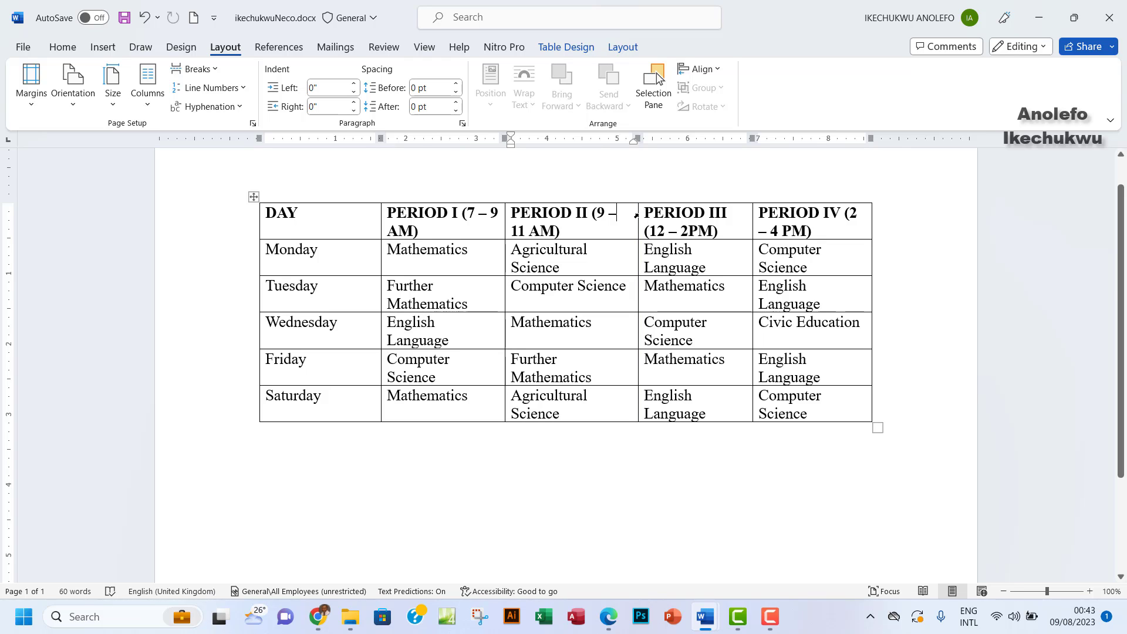
pyautogui.moveTo(639, 199)
pyautogui.rightClick(663, 216)
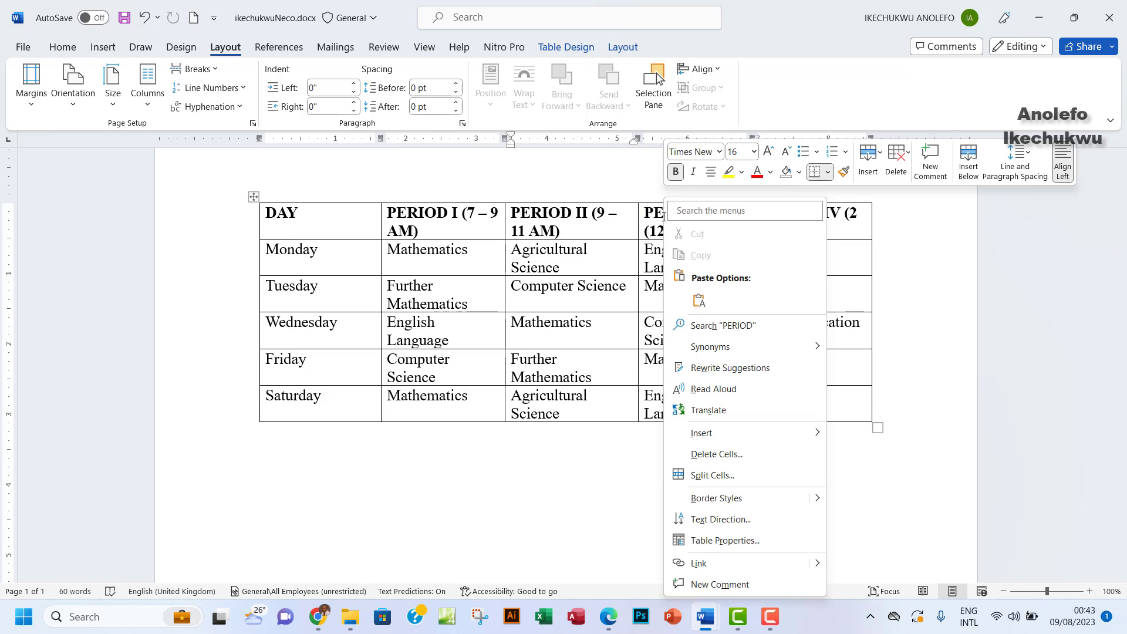
pyautogui.press('Escape')
pyautogui.rightClick(674, 222)
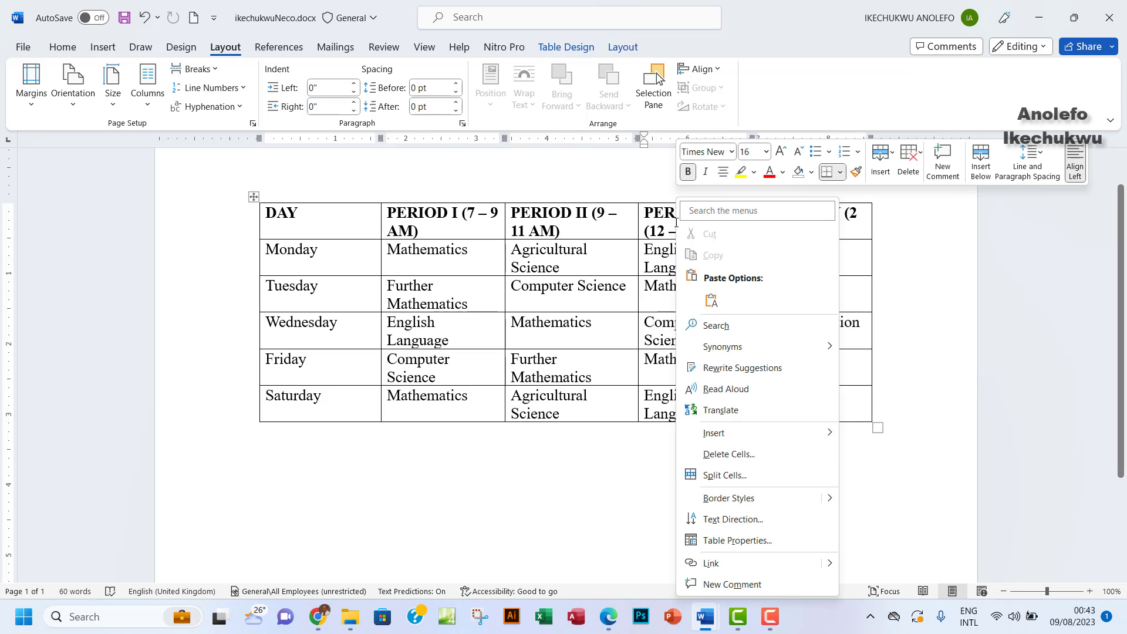
pyautogui.moveTo(727, 436)
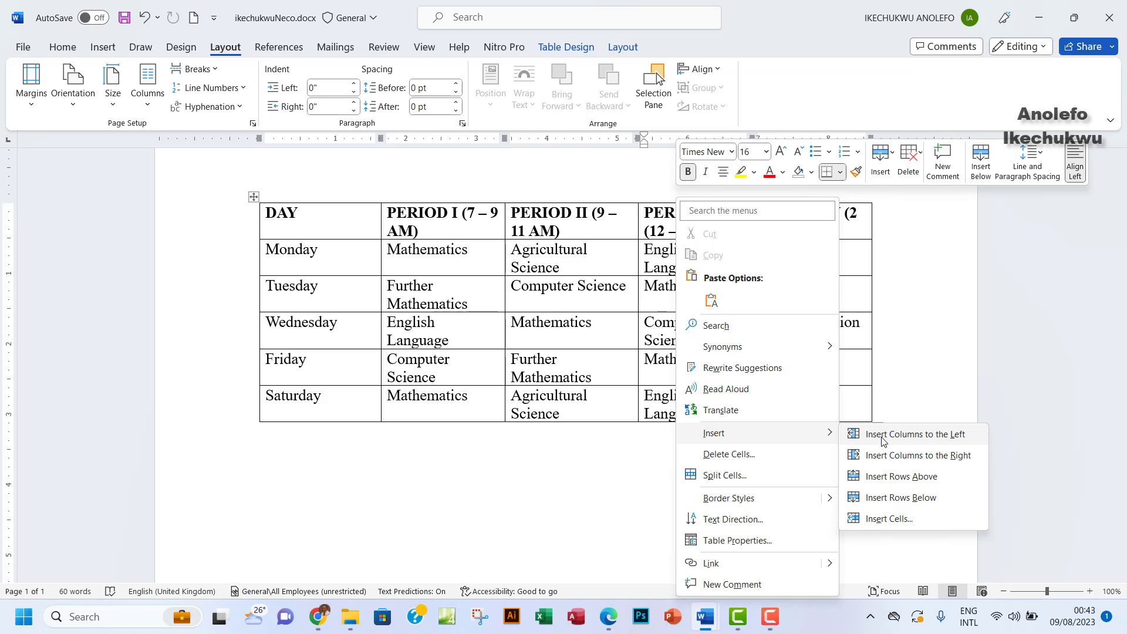
pyautogui.click(883, 434)
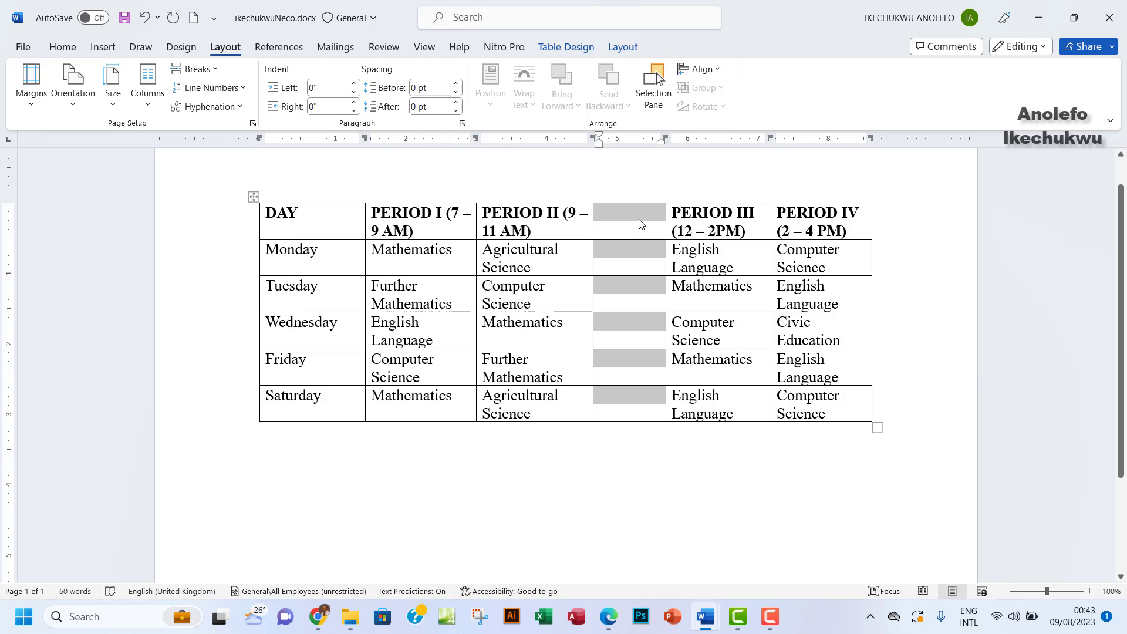
# Type the student's first name into the new column's header cell
pyautogui.click(630, 225)
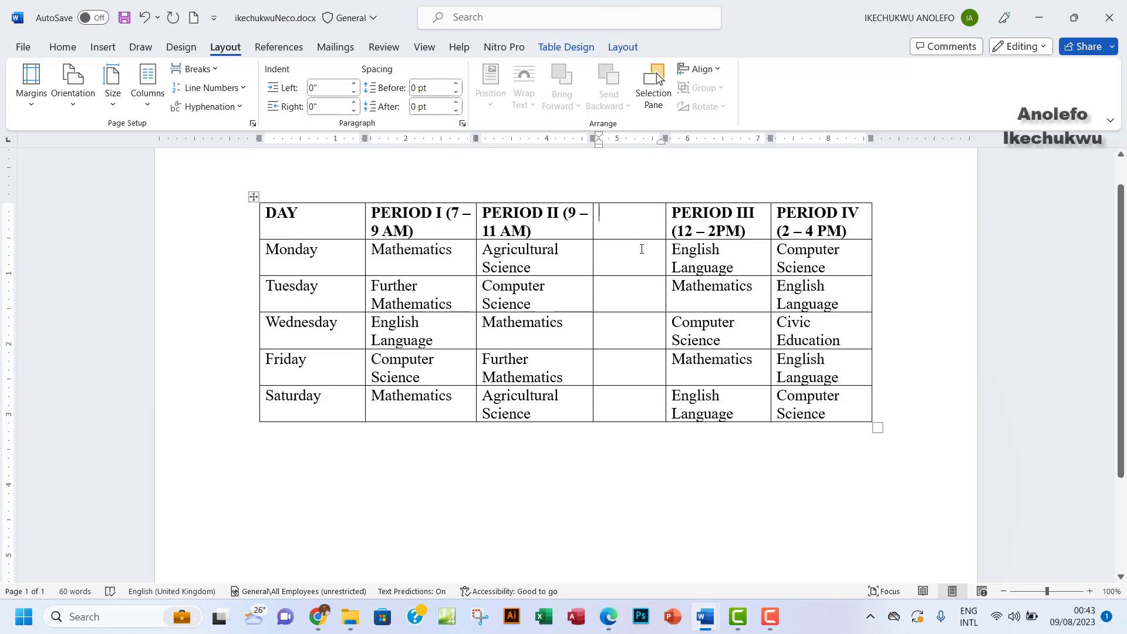
pyautogui.write('ike')
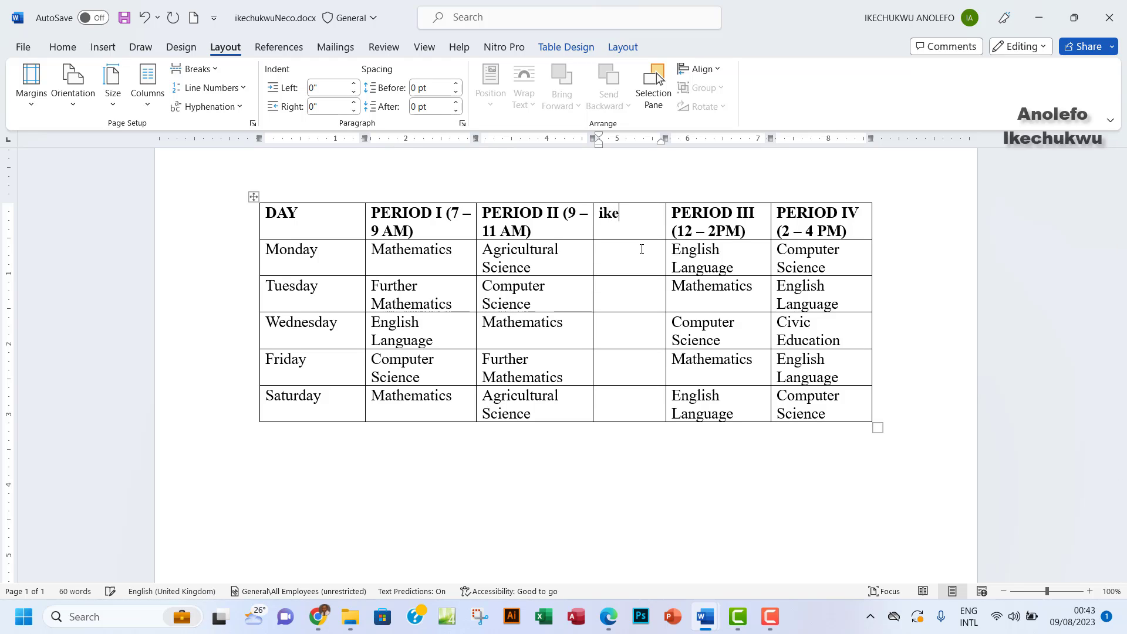
pyautogui.press('BackSpace')
pyautogui.press('BackSpace')
pyautogui.press('BackSpace')
pyautogui.write('I')
pyautogui.press('BackSpace')
pyautogui.write('Ikechukw')
pyautogui.press('BackSpace')
pyautogui.write('wu')
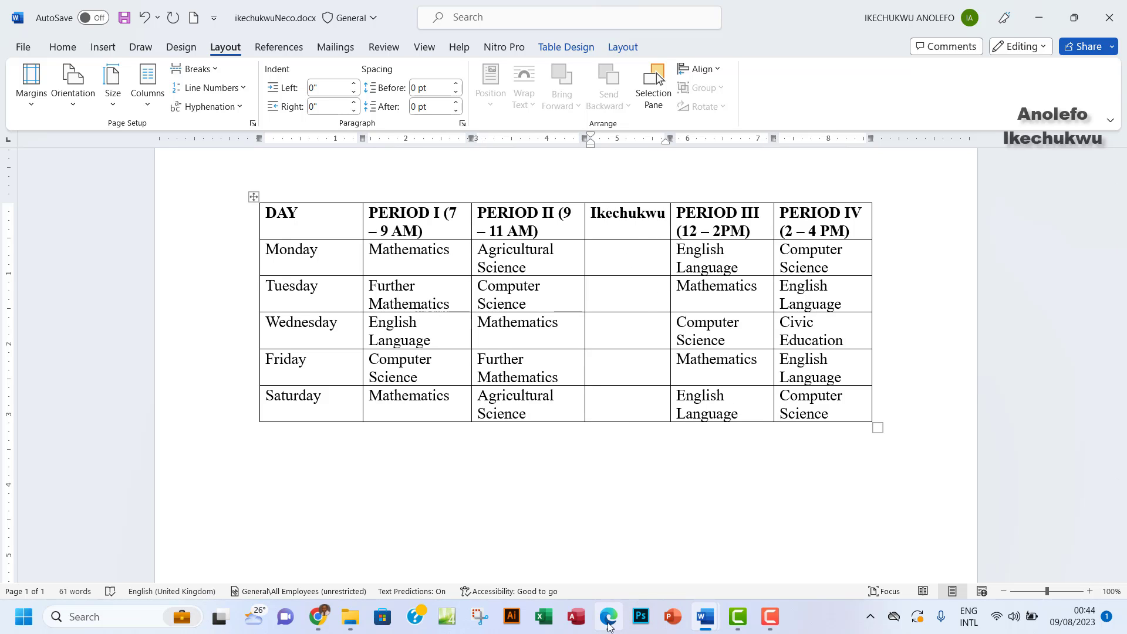
pyautogui.click(608, 616)
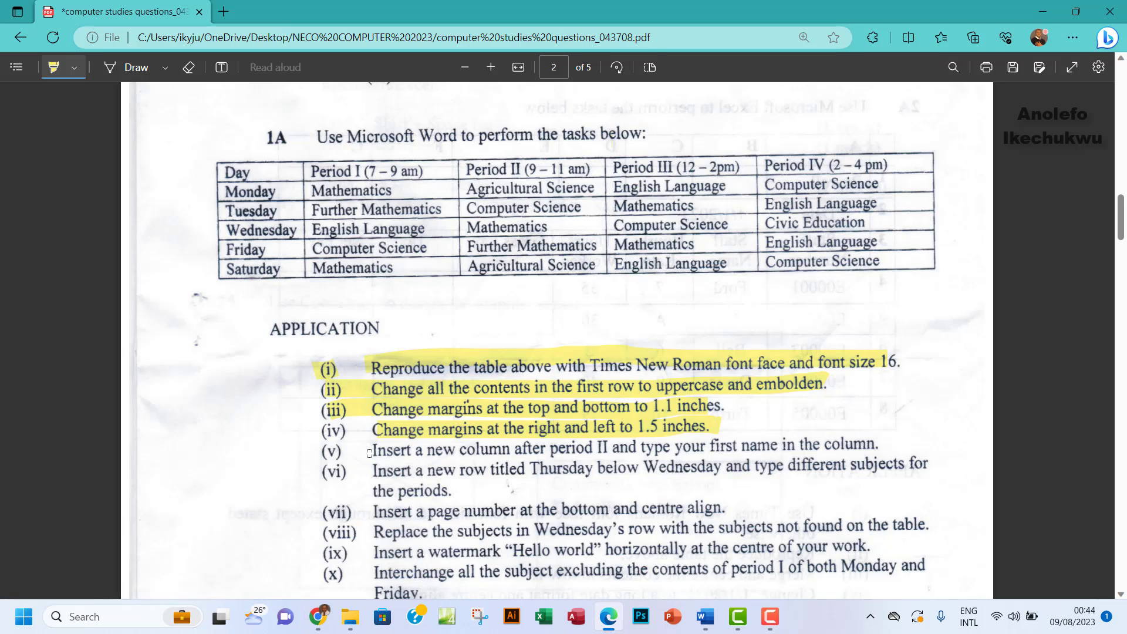
# Highlight task (v) about the new name column, then return to the Word timetable
pyautogui.moveTo(369, 449); pyautogui.dragTo(879, 445)
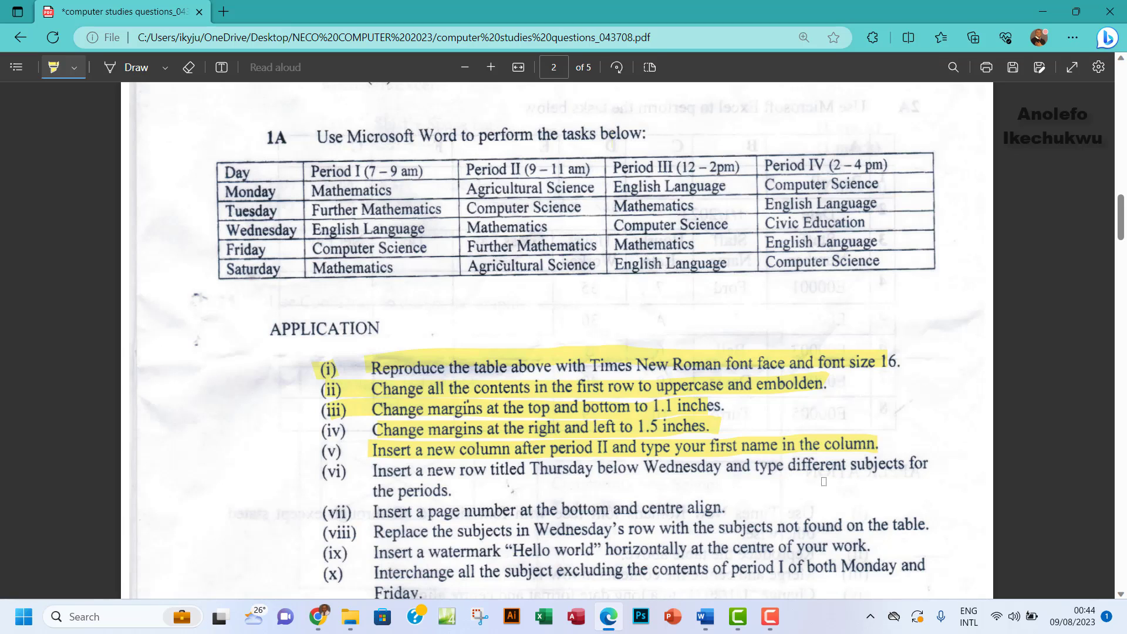
pyautogui.moveTo(708, 628)
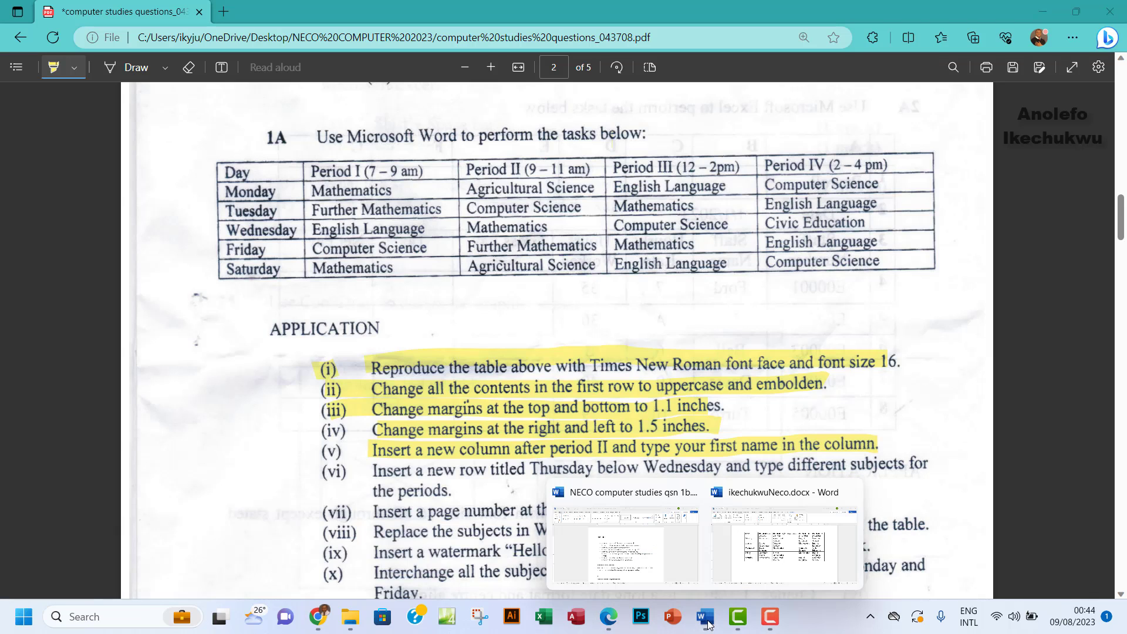
pyautogui.click(776, 563)
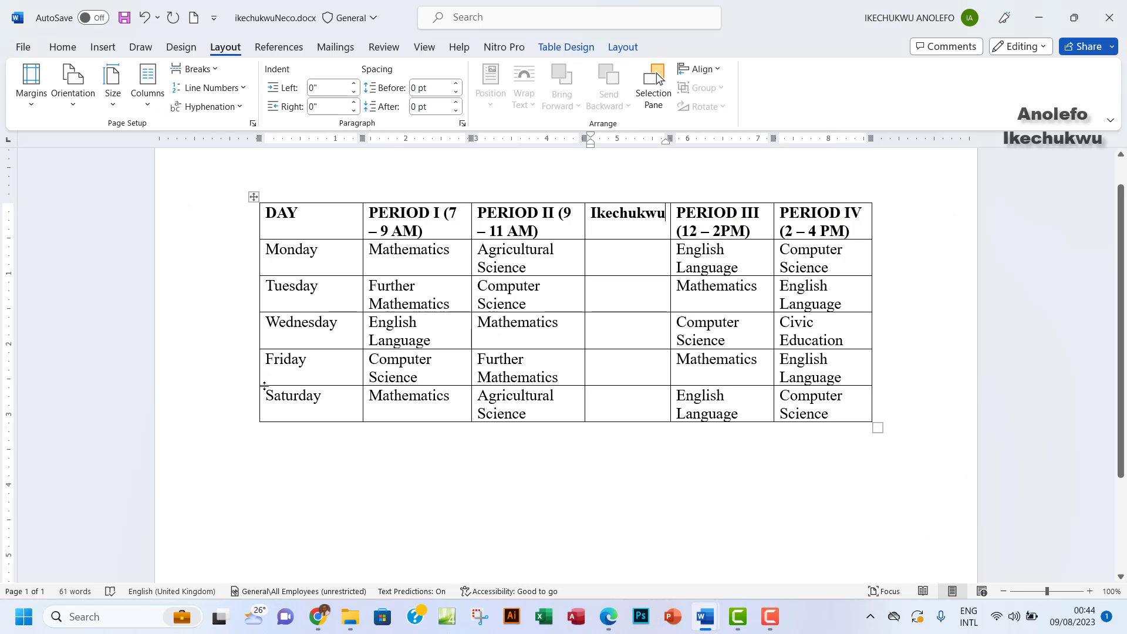
# Add a Thursday row between Wednesday and Friday
pyautogui.moveTo(257, 352)
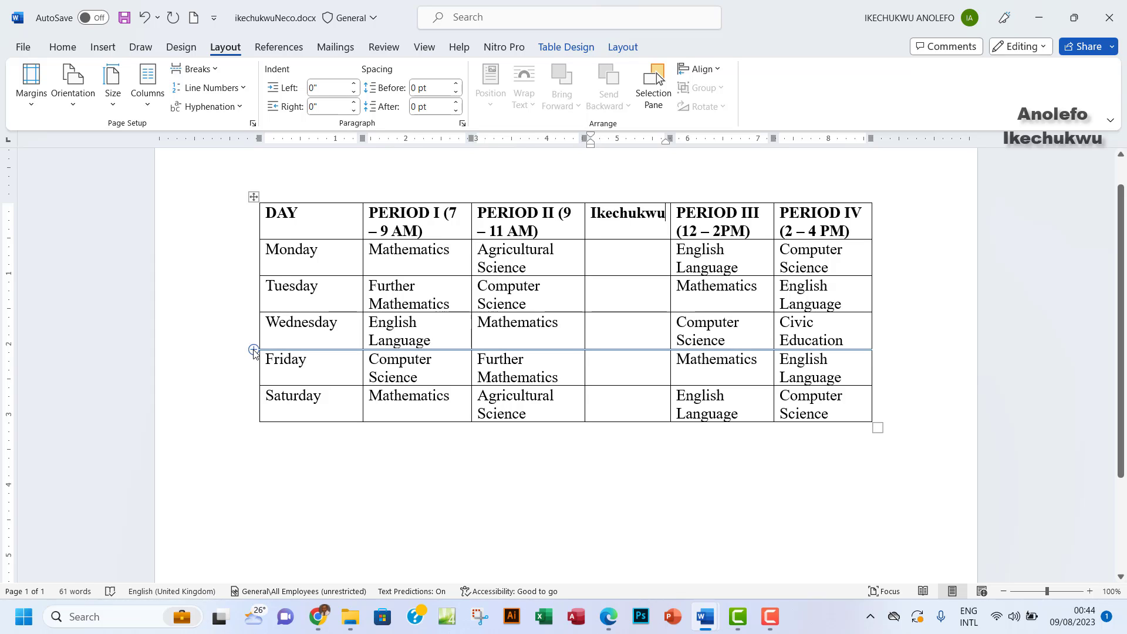
pyautogui.click(254, 351)
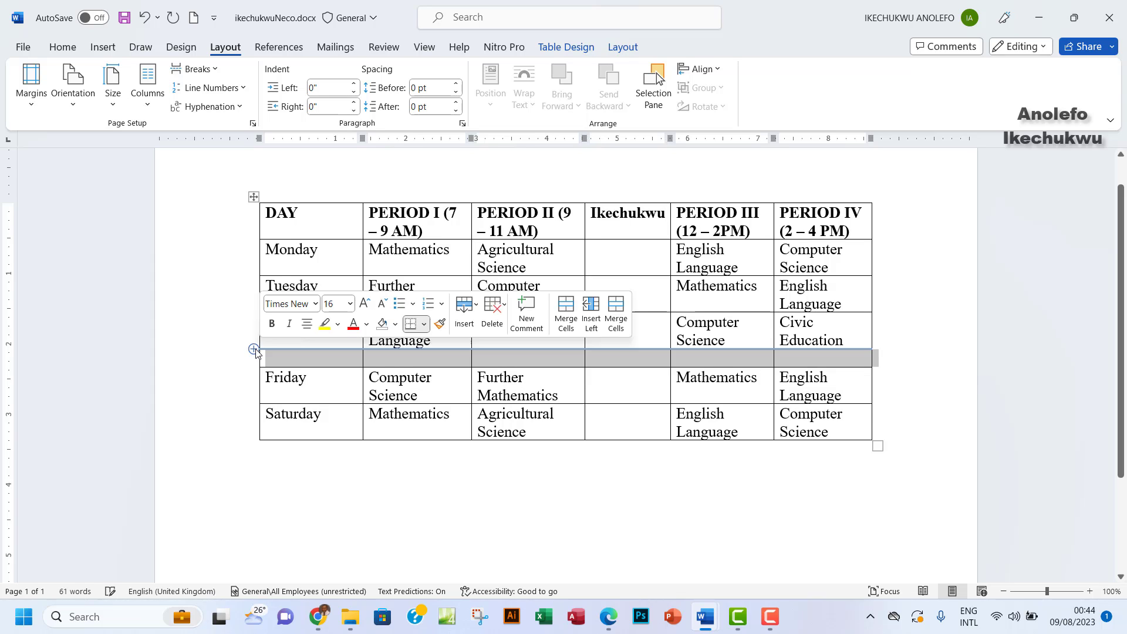
pyautogui.click(297, 359)
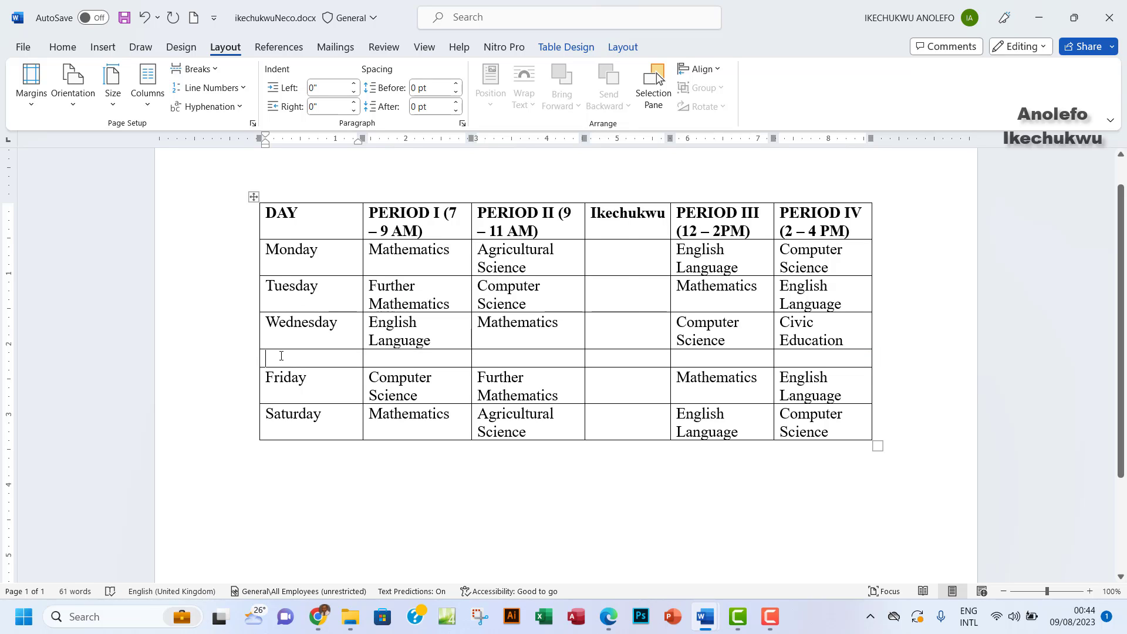
pyautogui.write('Thurday')
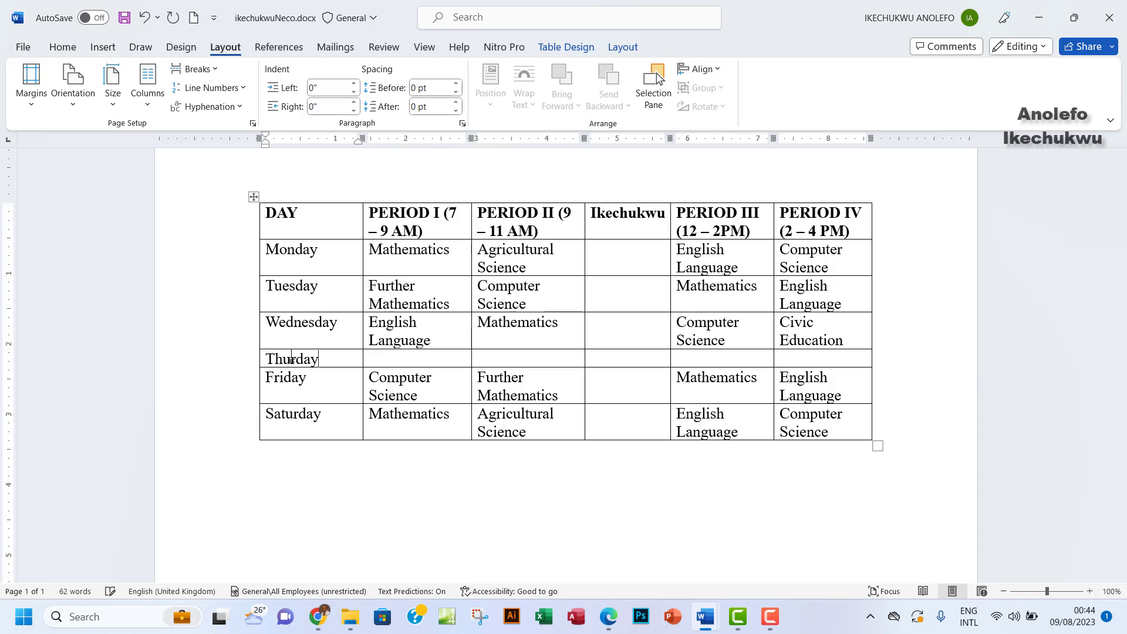
pyautogui.press('BackSpace')
pyautogui.press('BackSpace')
pyautogui.press('BackSpace')
pyautogui.write('s')
pyautogui.press('Return')
# Fill Thursday's Period I with Agricultural Science and Period II with Civic Education
pyautogui.click(394, 362)
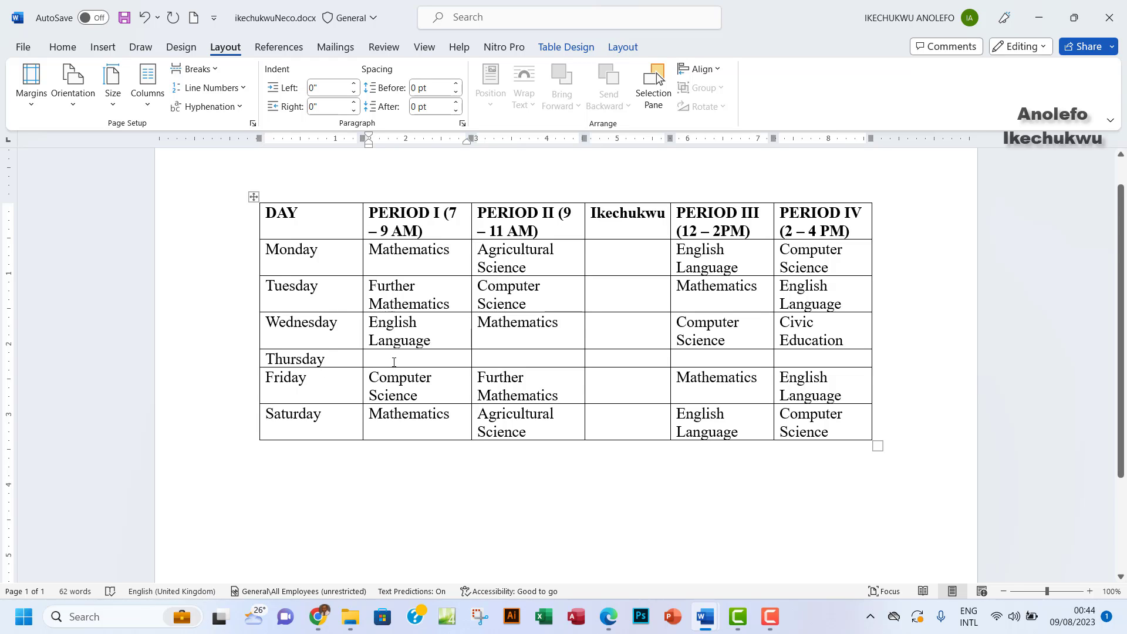
pyautogui.write('Agricula')
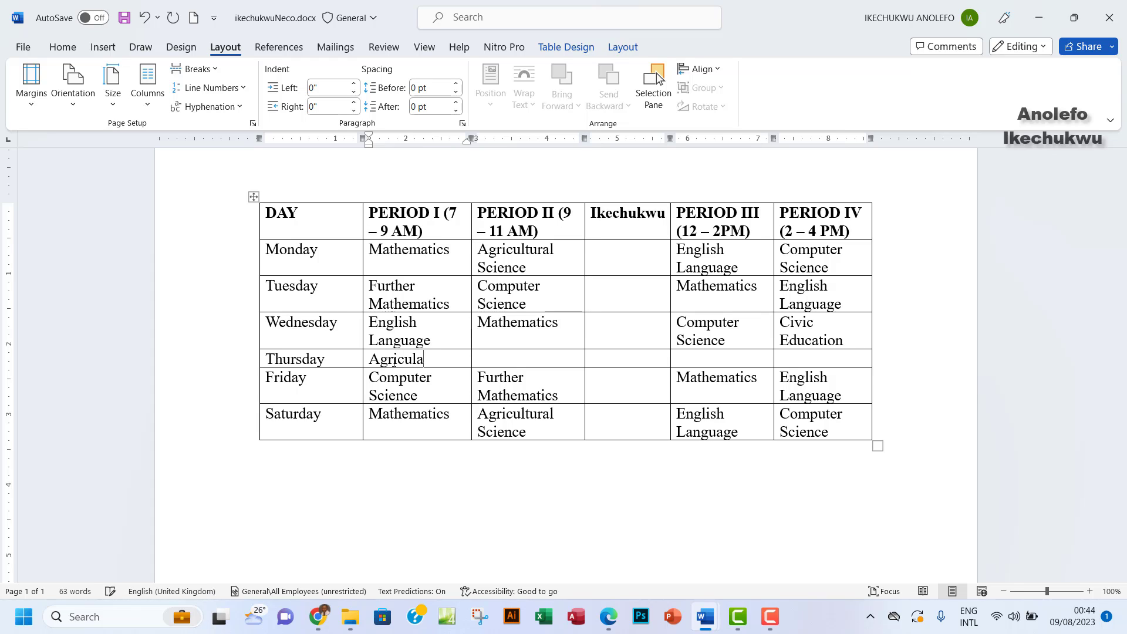
pyautogui.press('BackSpace')
pyautogui.write('tural Science')
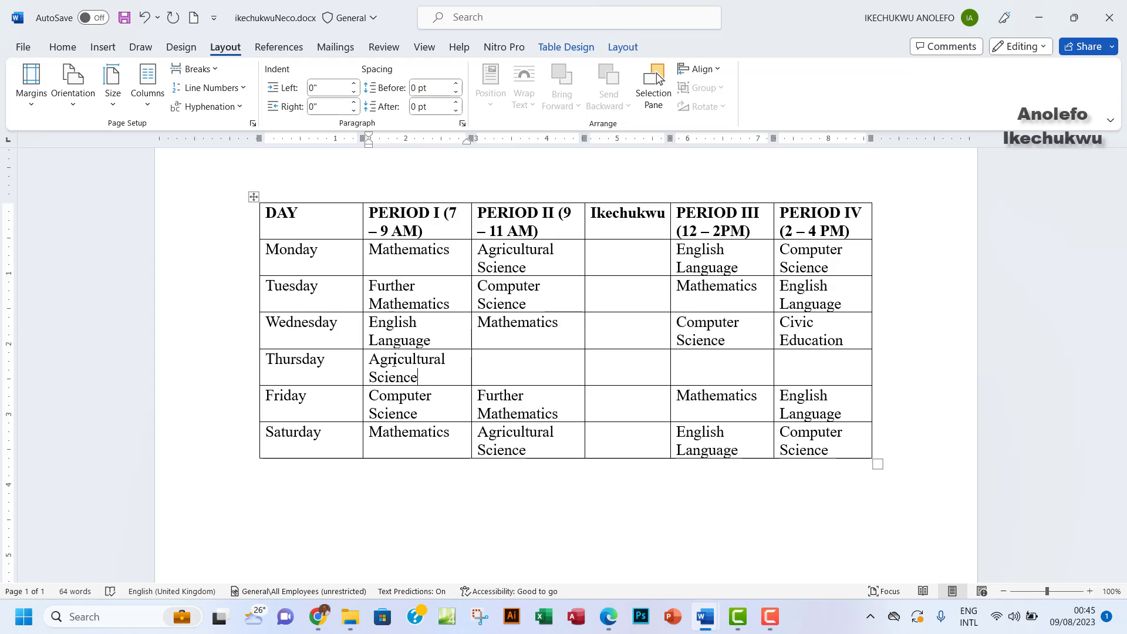
pyautogui.click(518, 368)
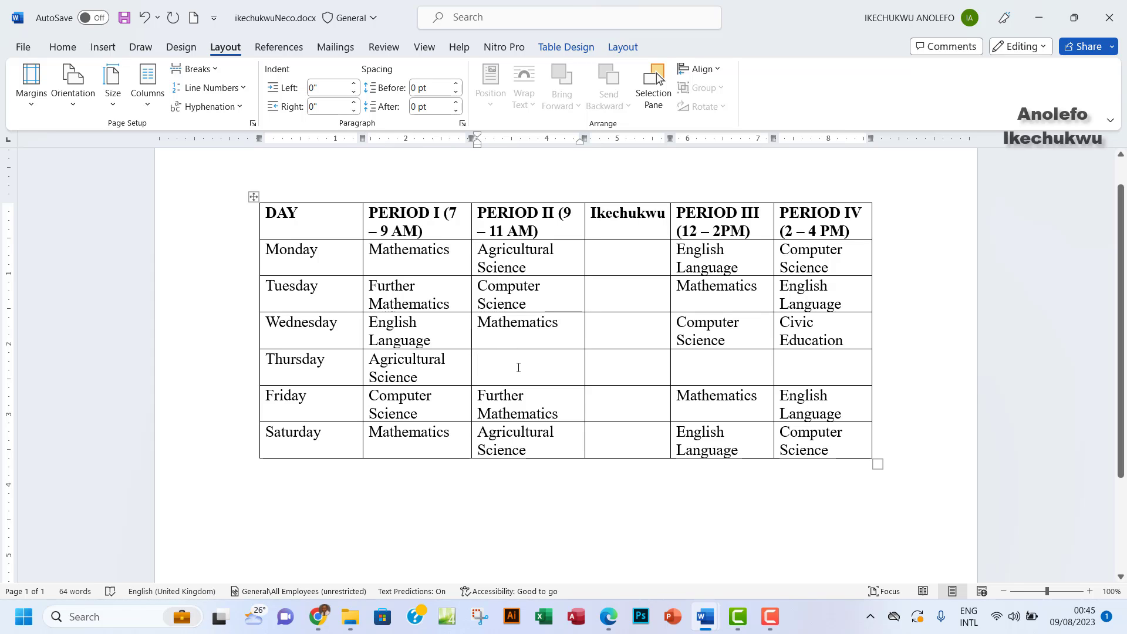
pyautogui.write('Civi')
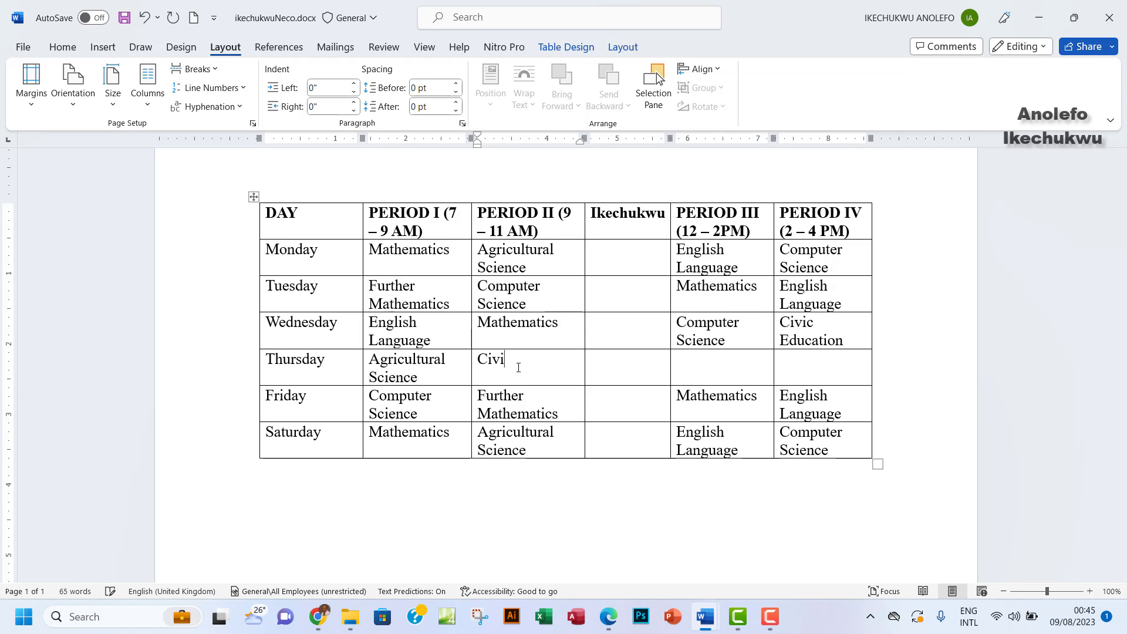
pyautogui.write('c Education')
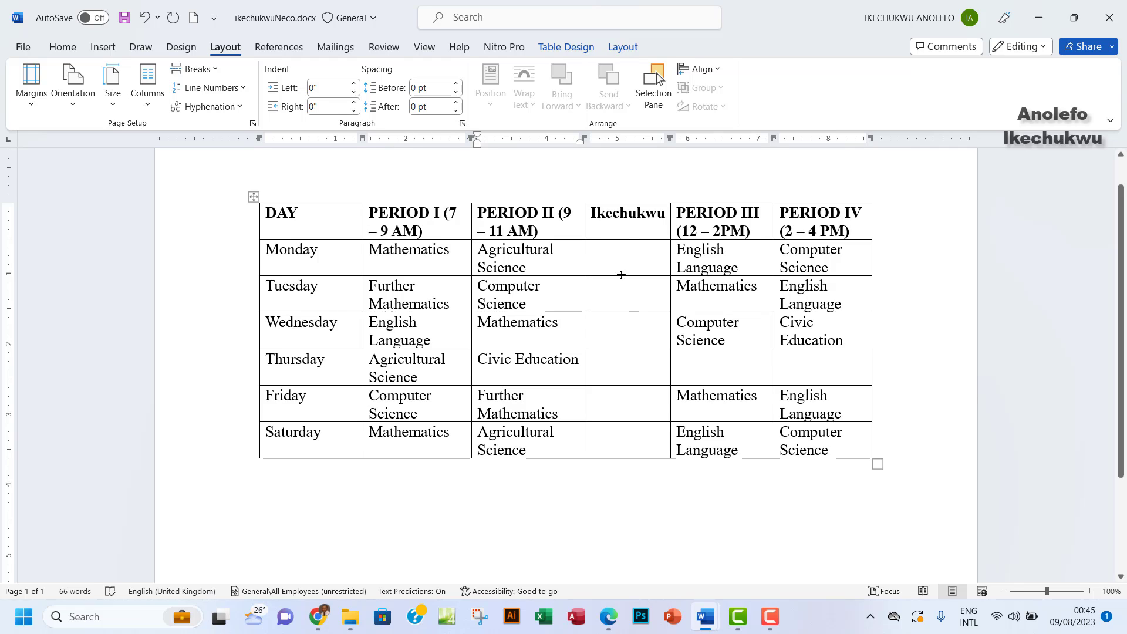
# Enter English Language in Thursday's Period III and Computer Sciencce in Period IV
pyautogui.click(712, 370)
pyautogui.click(608, 616)
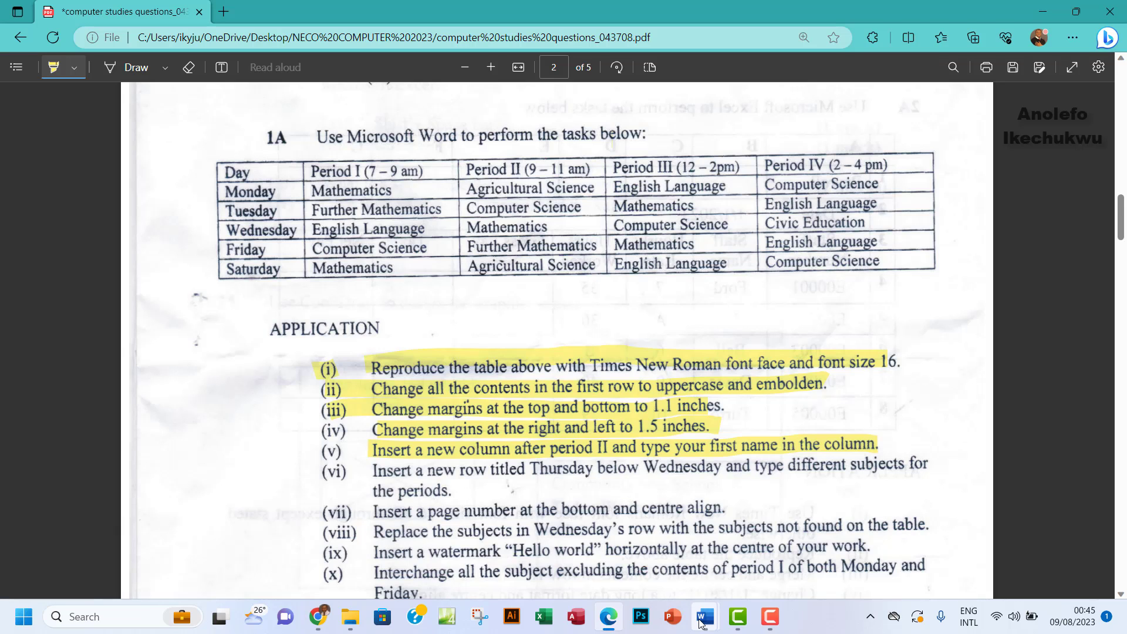
pyautogui.moveTo(705, 616)
pyautogui.click(770, 578)
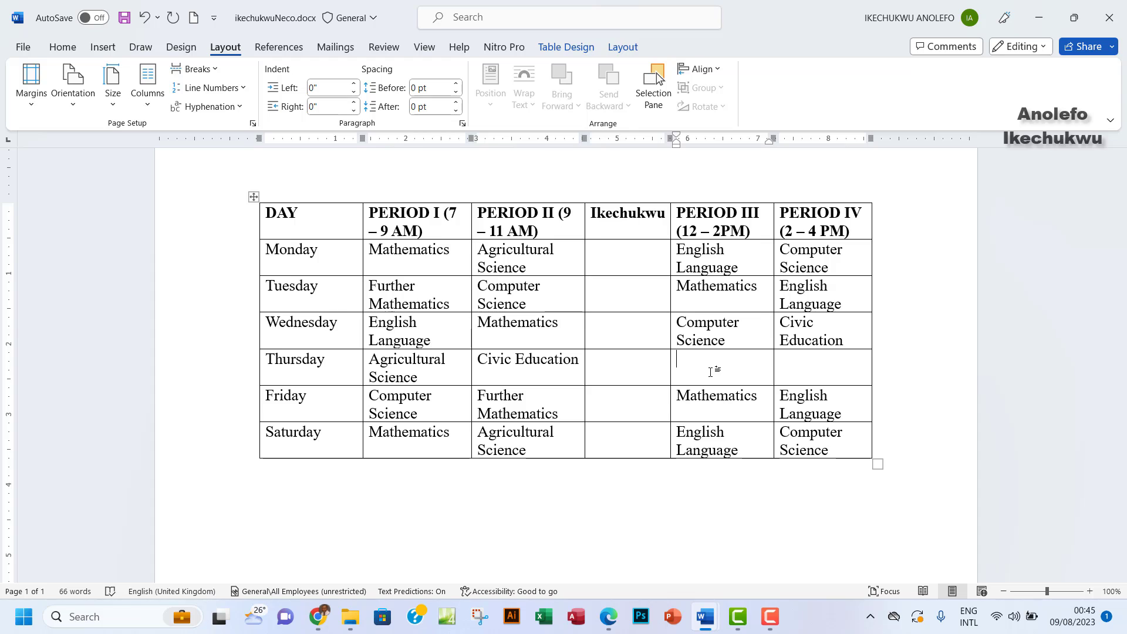
pyautogui.write('English')
pyautogui.press('BackSpace')
pyautogui.write('h Language')
pyautogui.press('Tab')
pyautogui.write('Co')
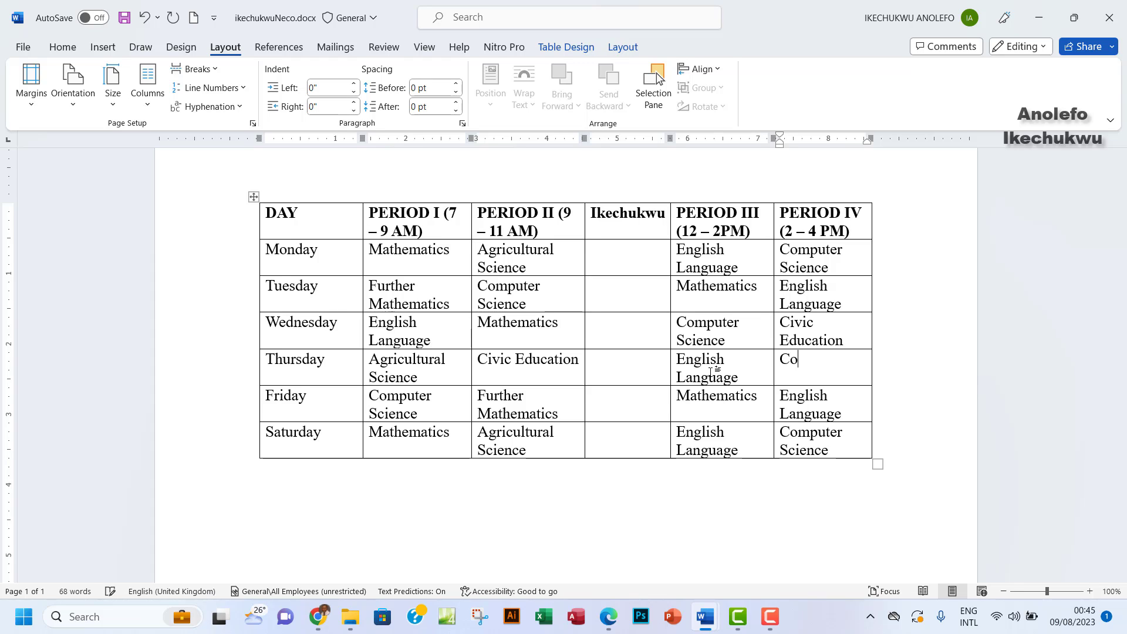
pyautogui.write('mputer Sciencce')
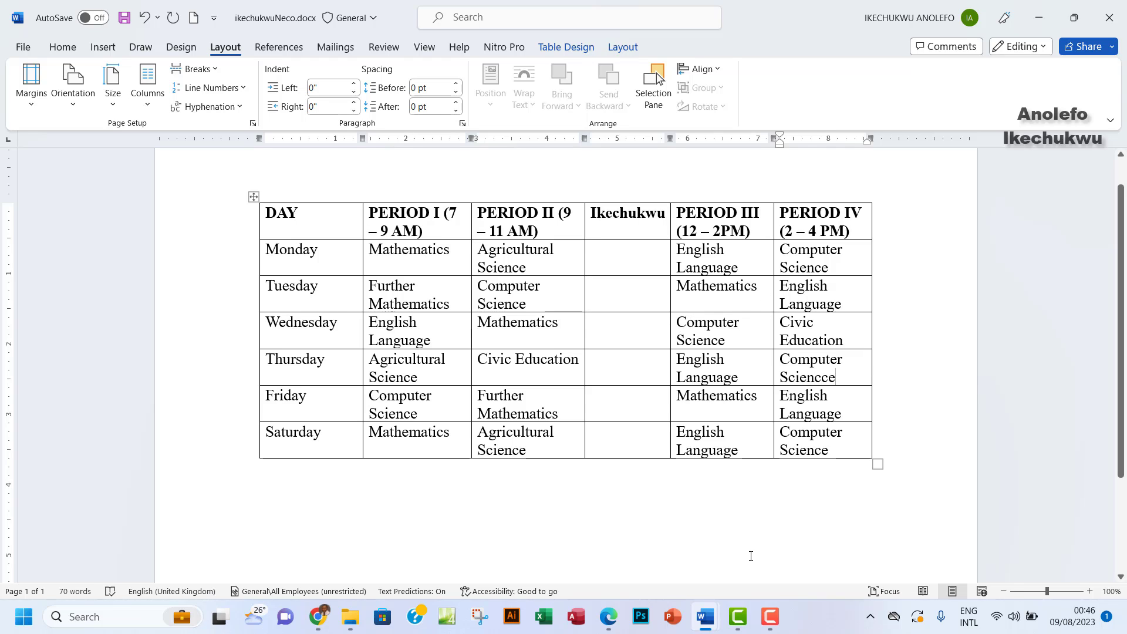
# Highlight task (vi) about the Thursday row in the task sheet PDF
pyautogui.click(610, 616)
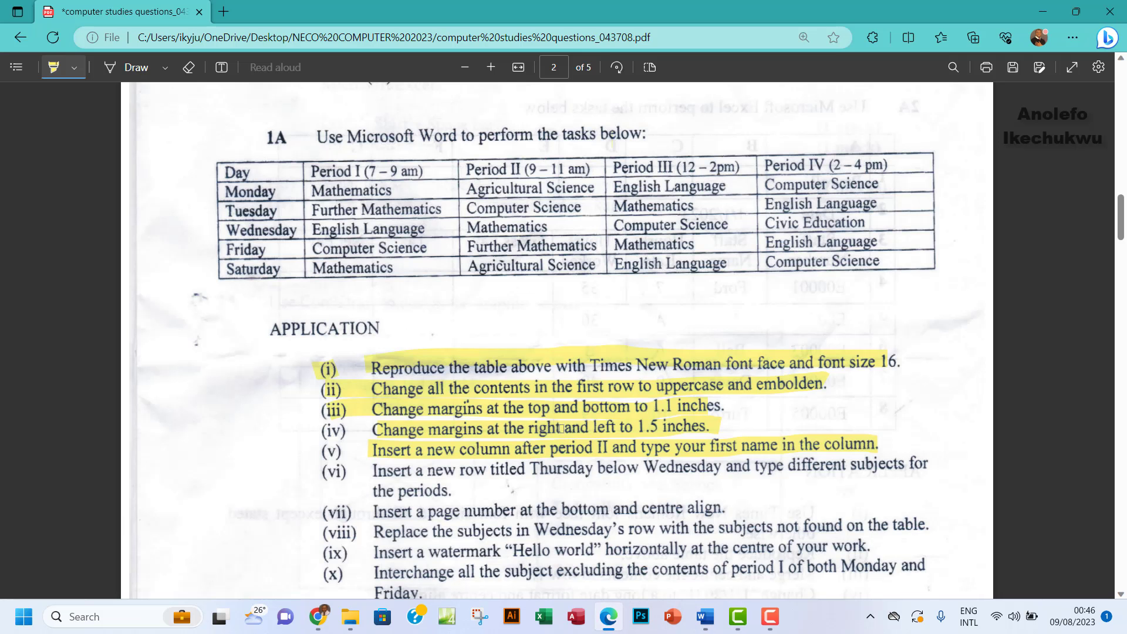
pyautogui.scroll(-4, 526, 371)
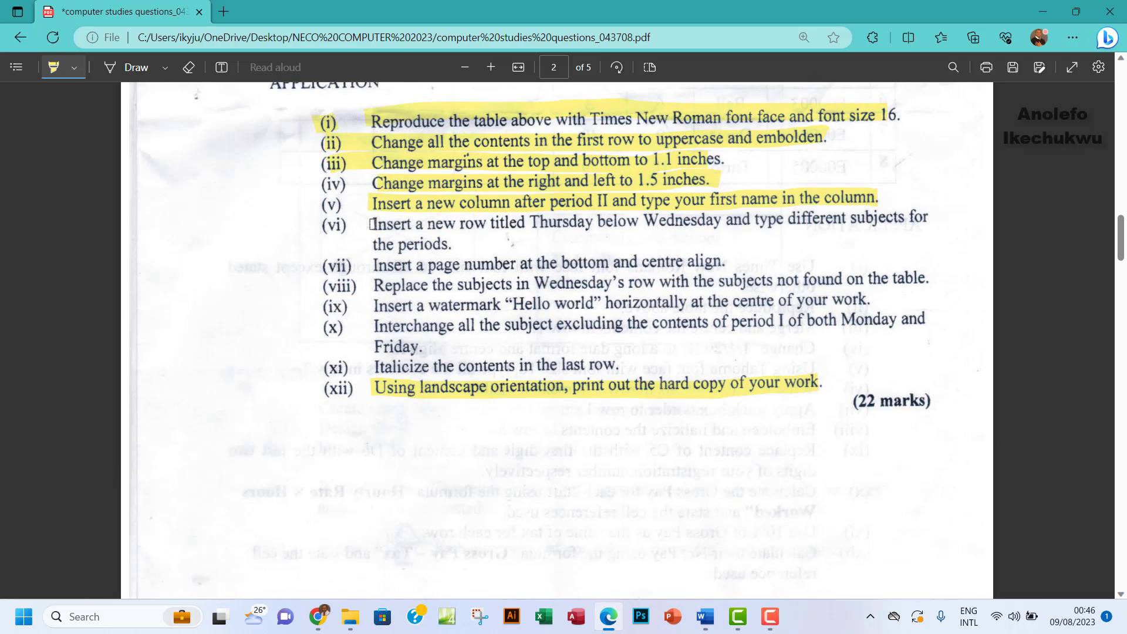
pyautogui.moveTo(381, 228); pyautogui.dragTo(910, 217)
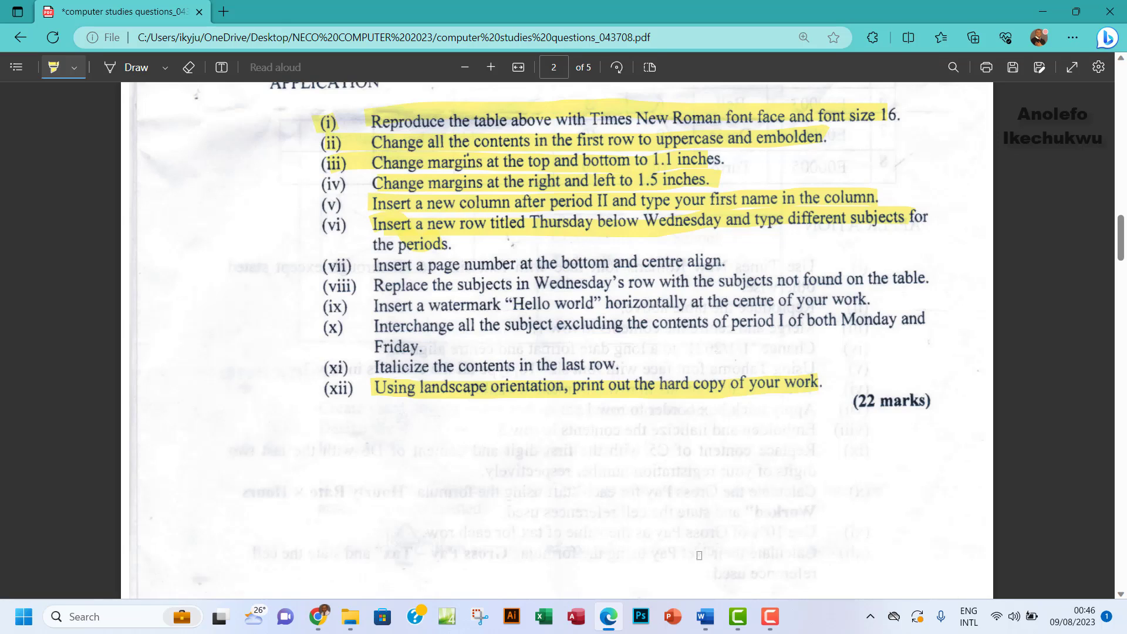
# Back in the timetable document, add a Blank (Three Columns) footer
pyautogui.moveTo(704, 623)
pyautogui.click(794, 555)
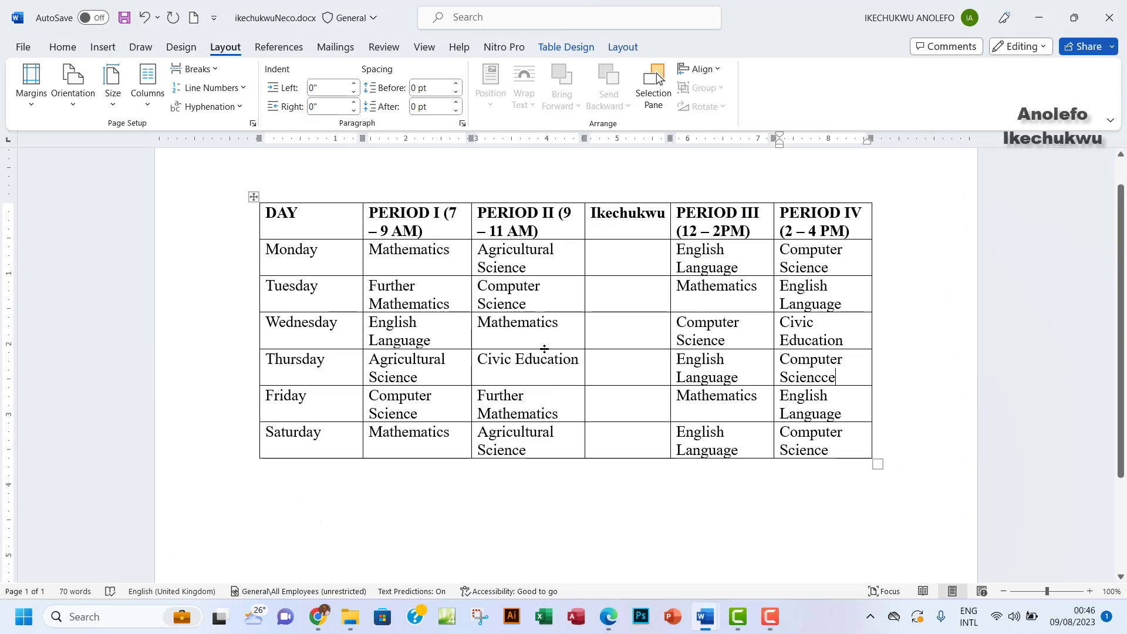
pyautogui.click(103, 47)
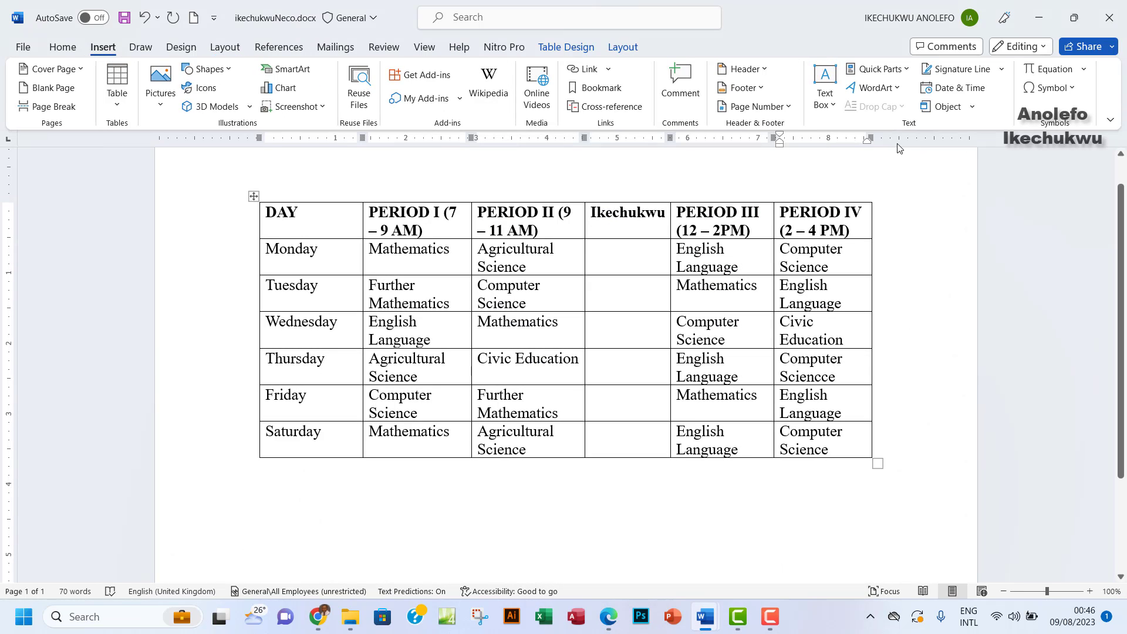
pyautogui.click(759, 88)
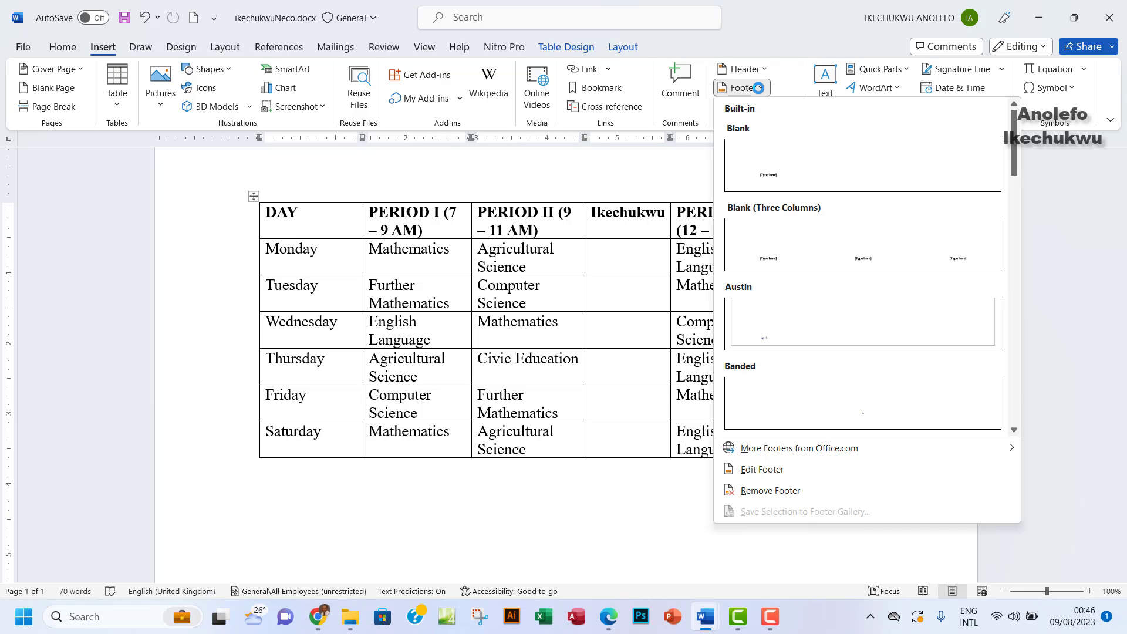
pyautogui.click(870, 260)
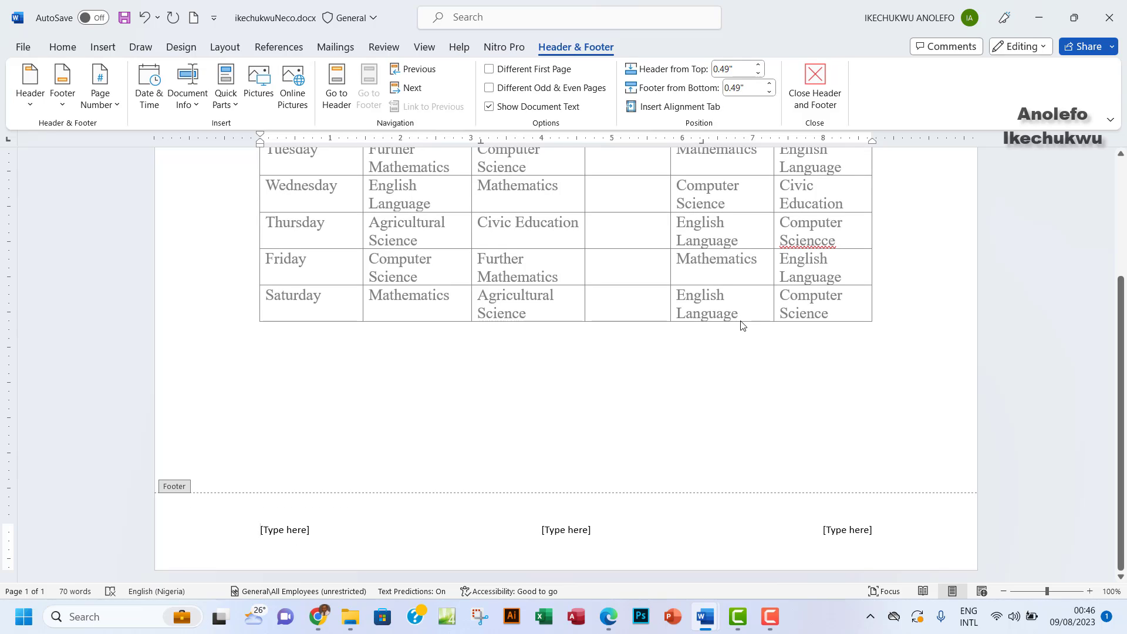
# Put a plain page number in the centre footer placeholder
pyautogui.click(573, 532)
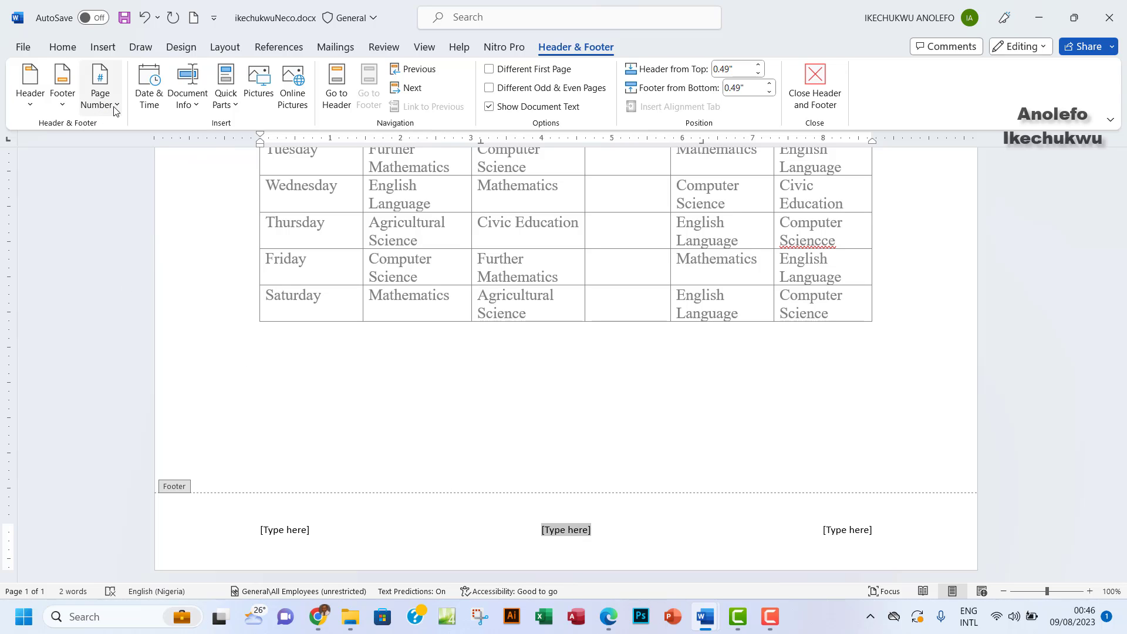
pyautogui.click(114, 105)
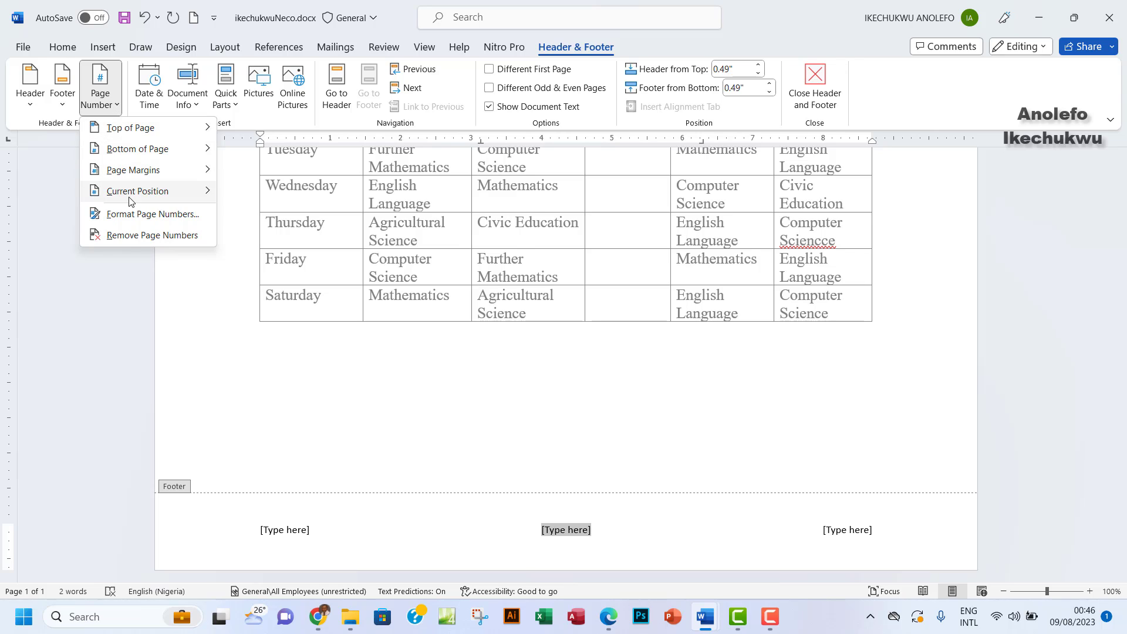
pyautogui.moveTo(138, 195)
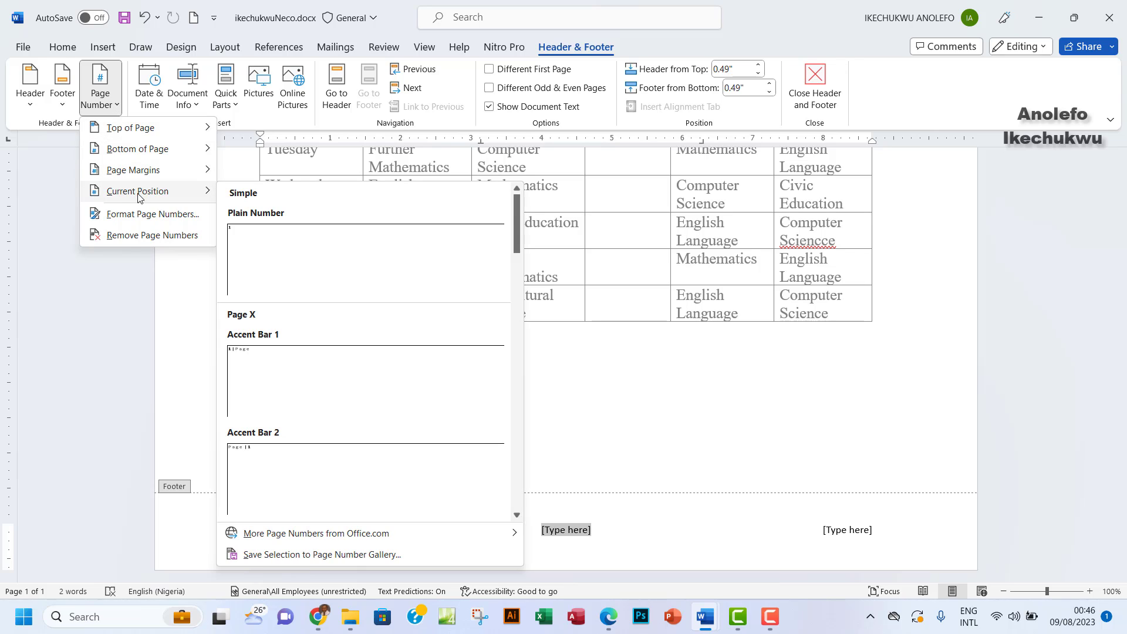
pyautogui.click(282, 264)
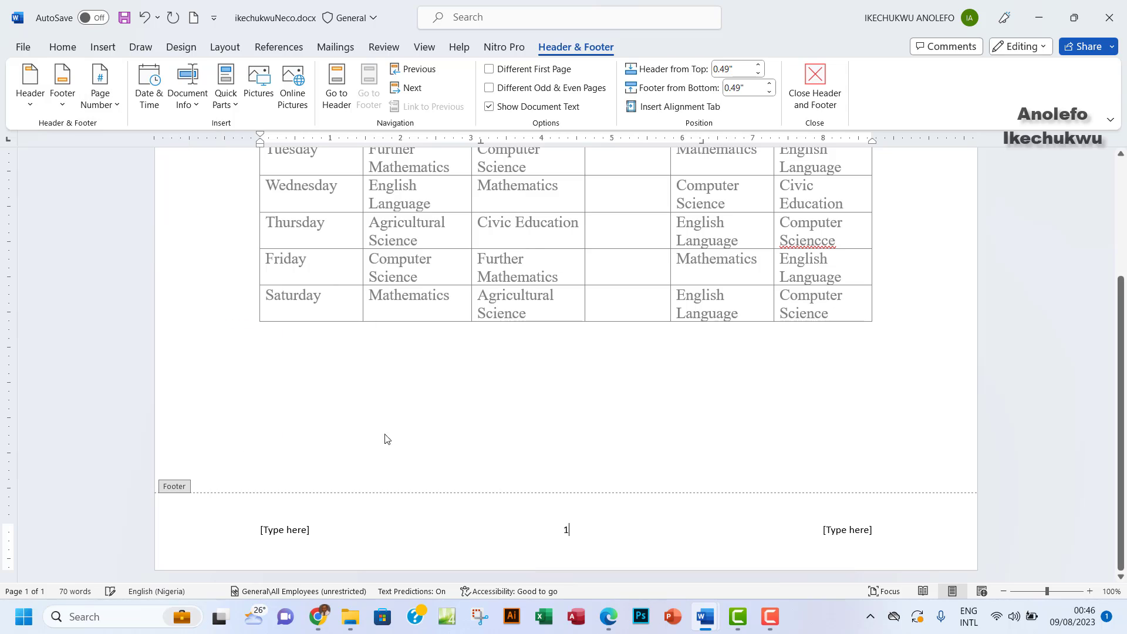
# Delete the left and right footer placeholders and close footer editing
pyautogui.click(294, 529)
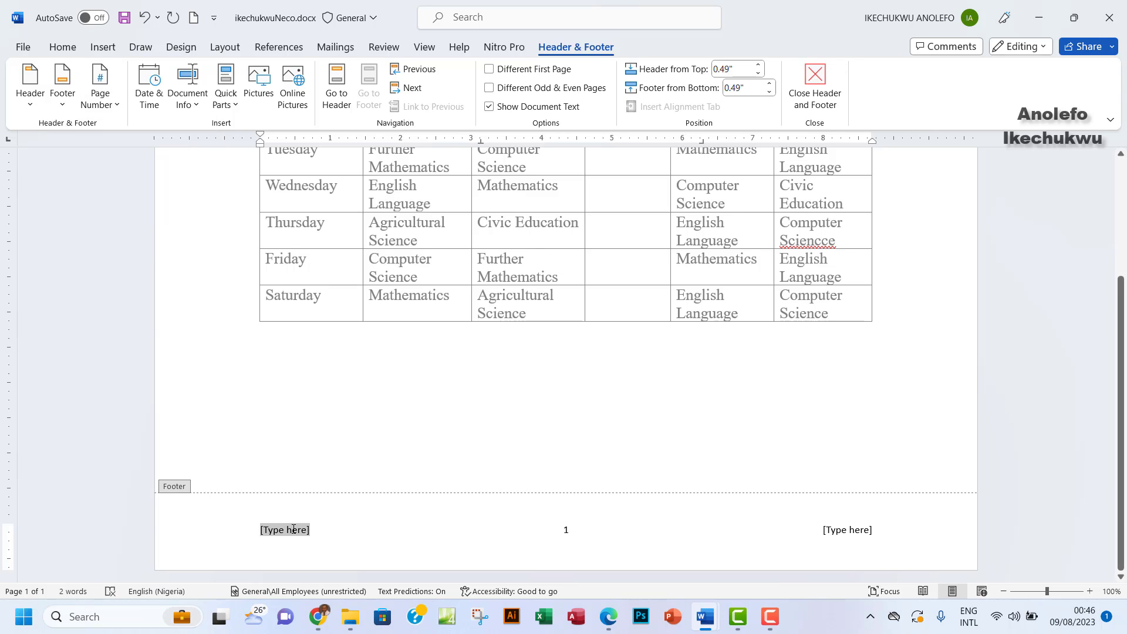
pyautogui.press('Delete')
pyautogui.click(853, 530)
pyautogui.press('Delete')
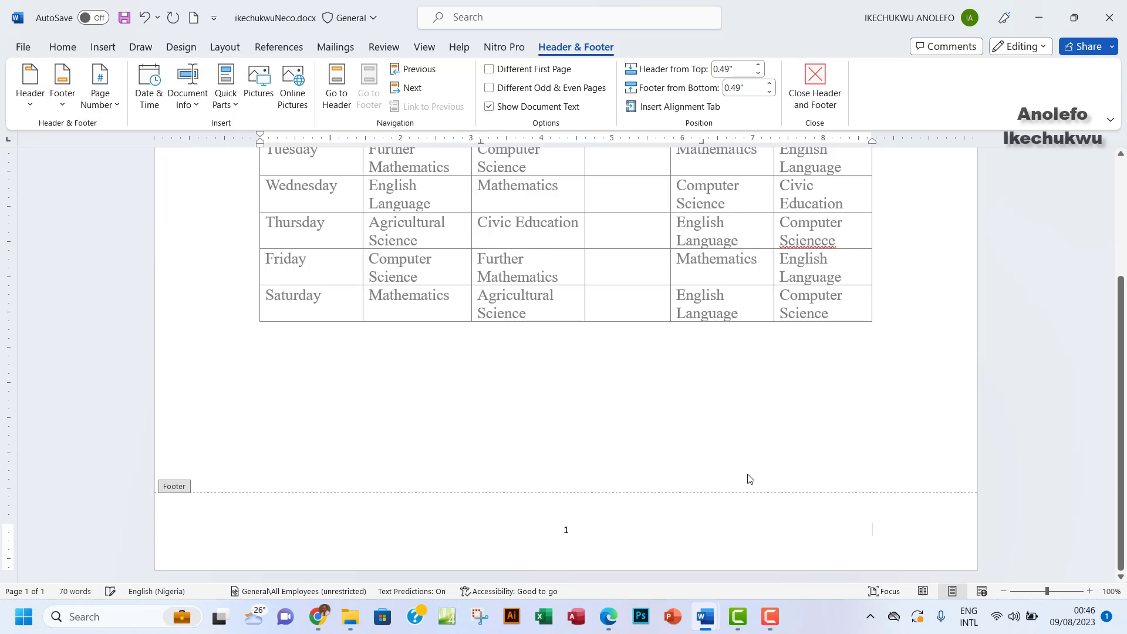
pyautogui.click(811, 94)
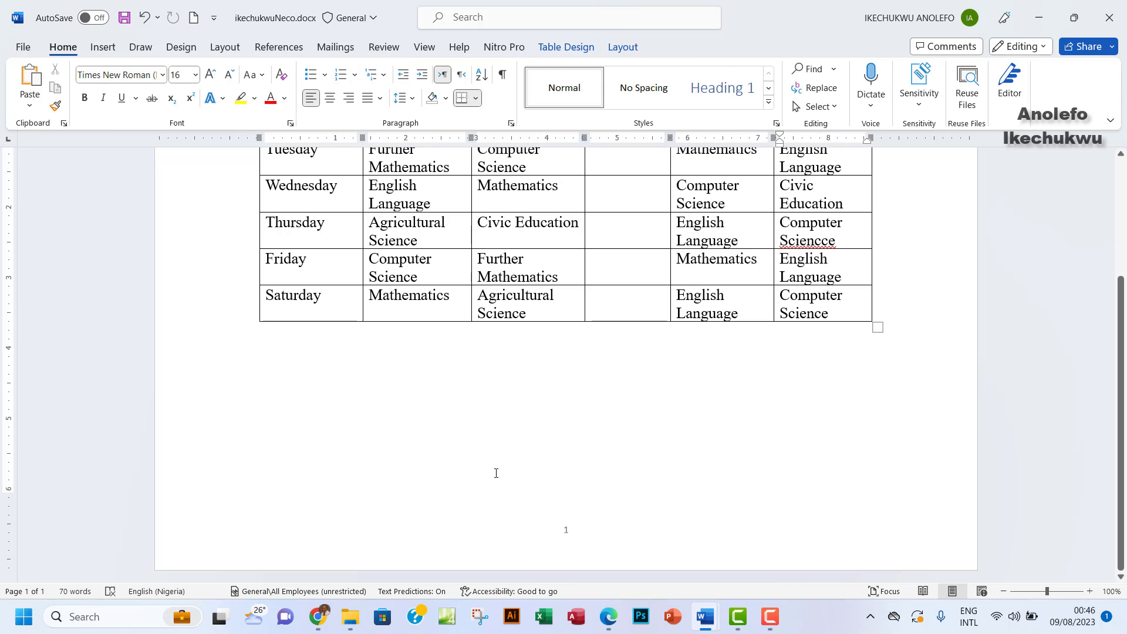
pyautogui.scroll(3, 496, 473)
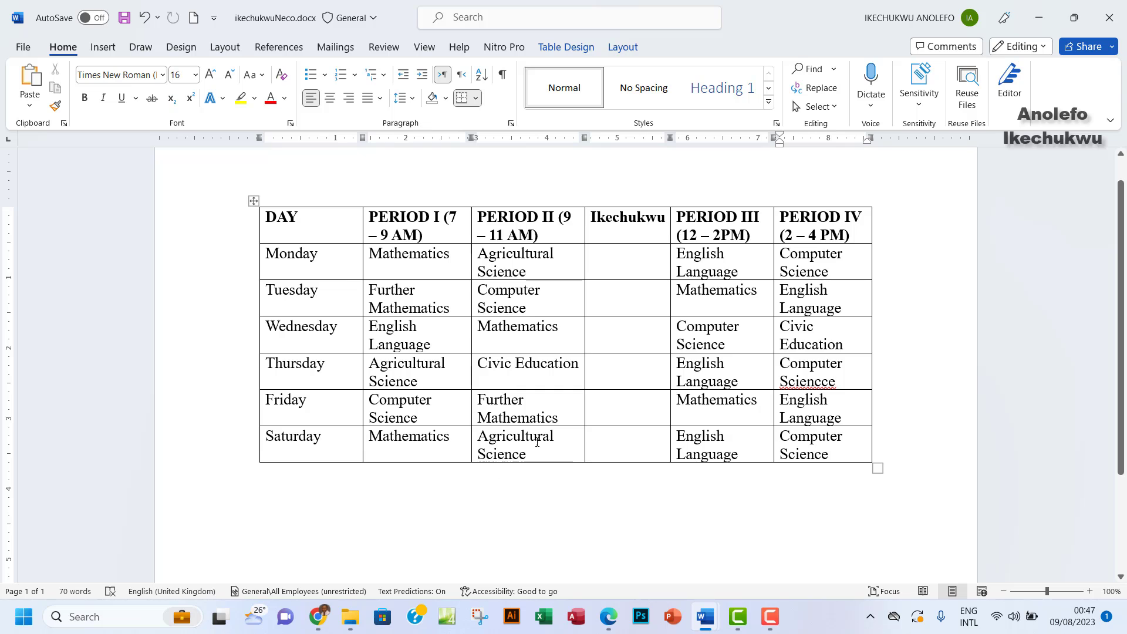
# Highlight task (vii) on the centred page number in the exam PDF, then return to Word
pyautogui.click(610, 616)
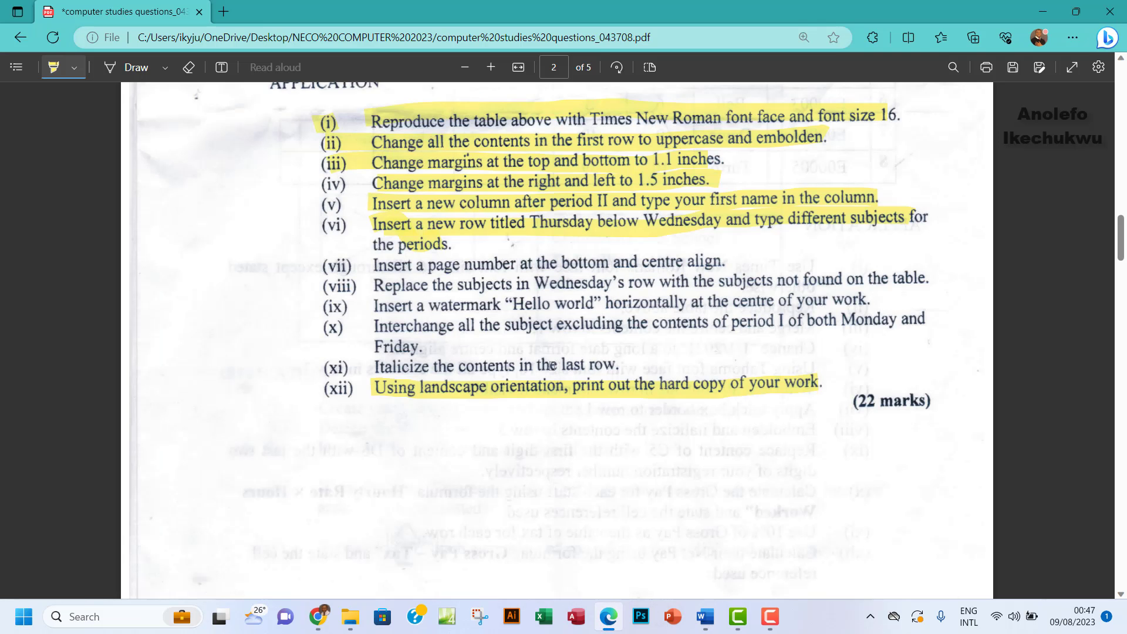
pyautogui.moveTo(373, 264); pyautogui.dragTo(730, 262)
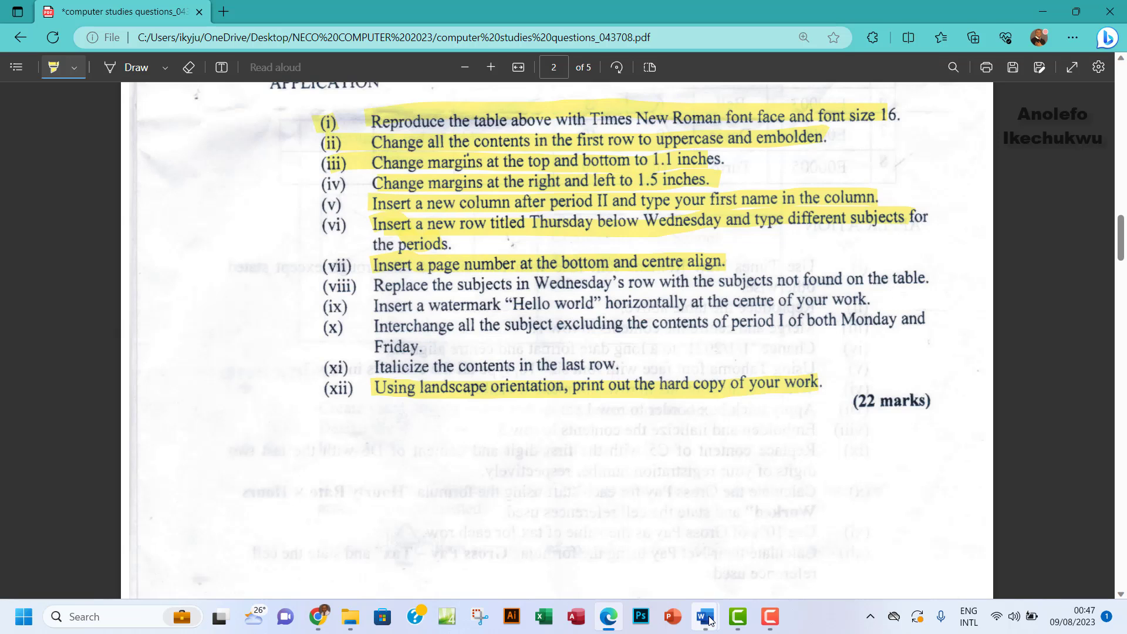
pyautogui.moveTo(708, 621)
pyautogui.click(798, 569)
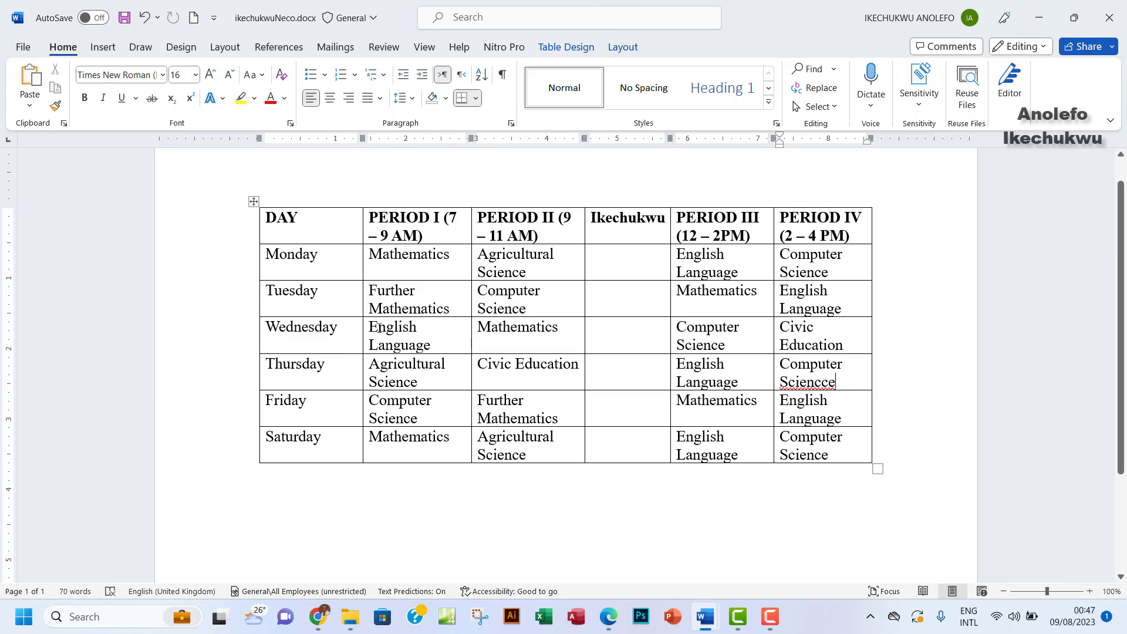
# Replace Wednesday's Period I and Period II subjects with ICT and History
pyautogui.moveTo(371, 327); pyautogui.dragTo(433, 340)
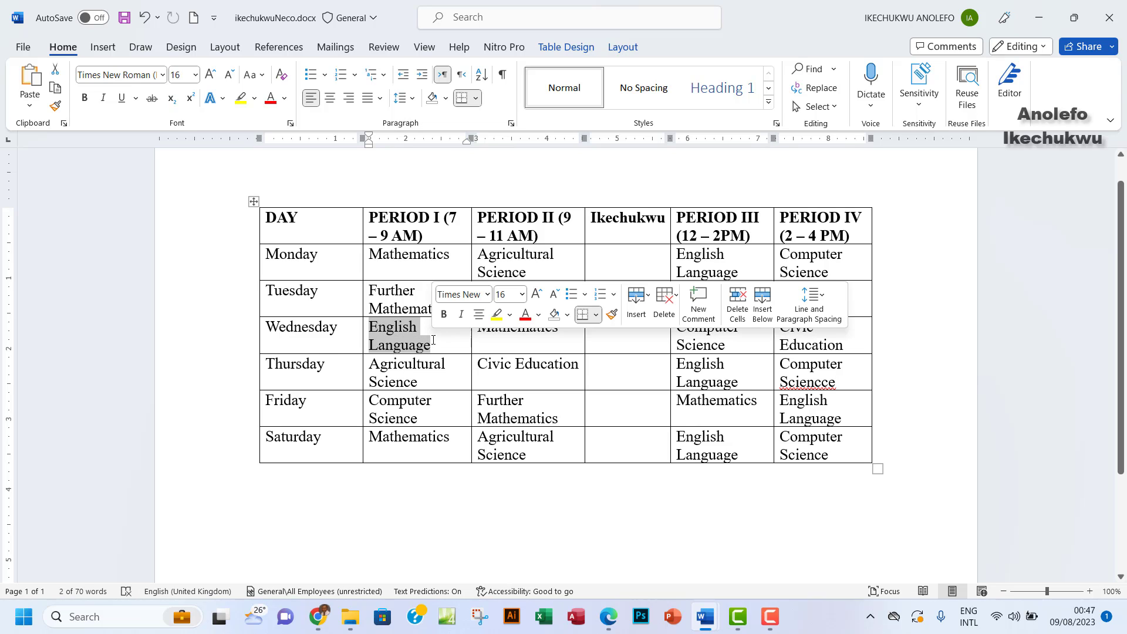
pyautogui.write('Ik')
pyautogui.press('BackSpace')
pyautogui.press('BackSpace')
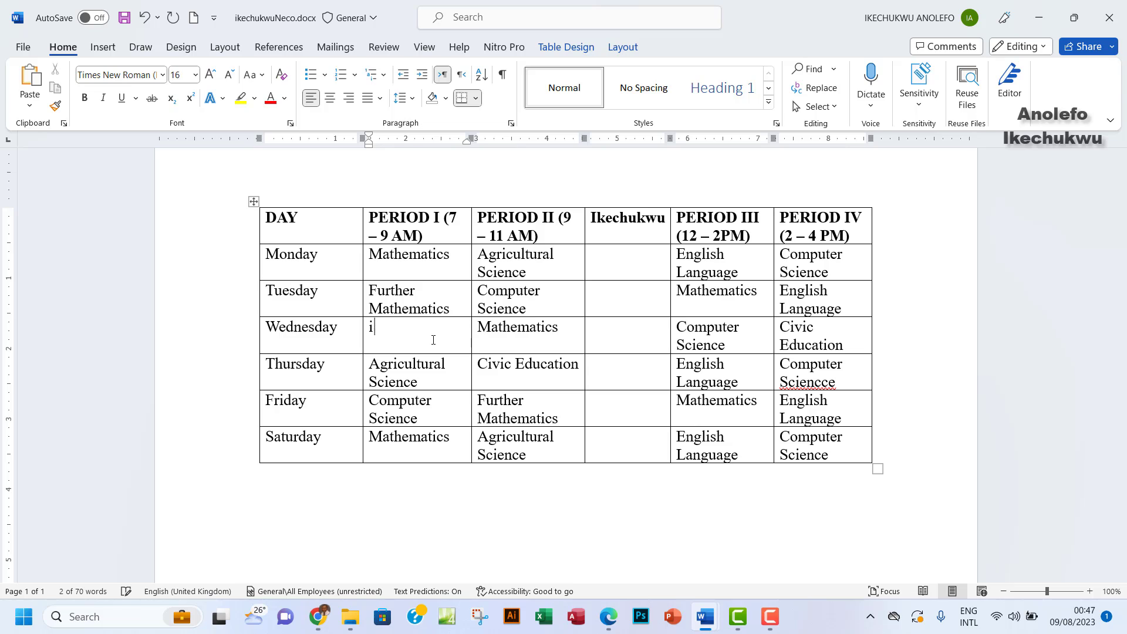
pyautogui.write('ICT')
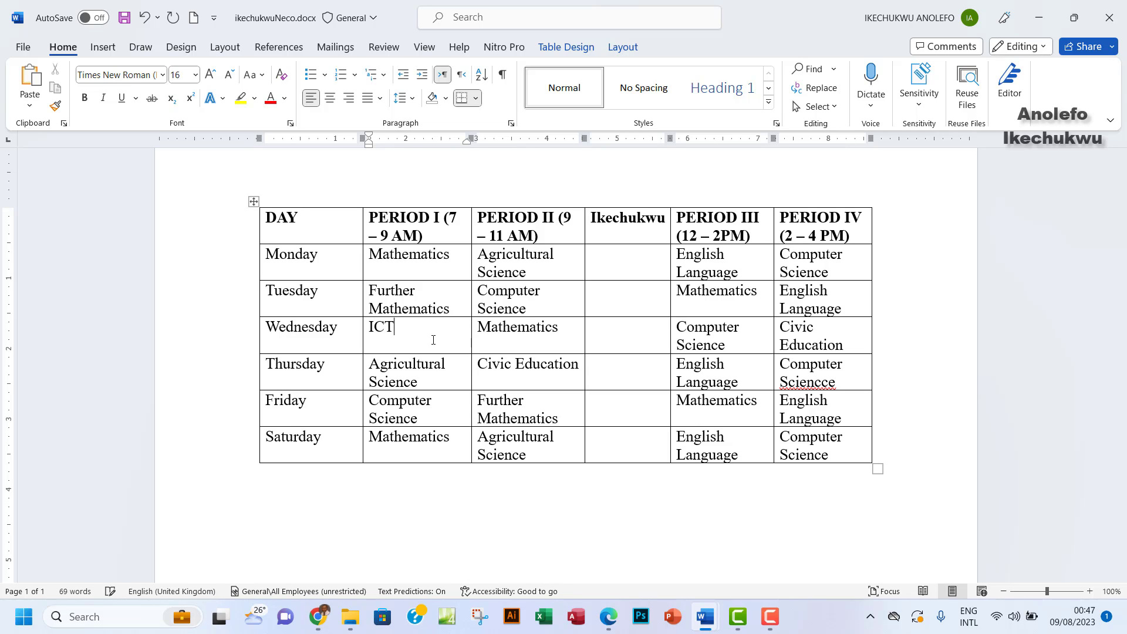
pyautogui.press('Tab')
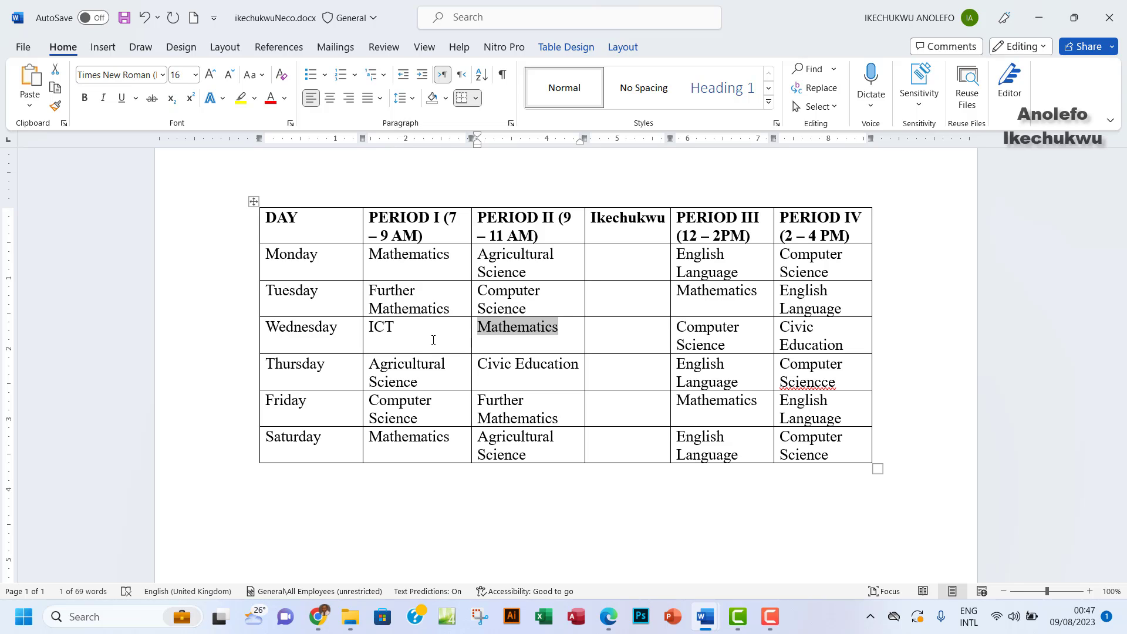
pyautogui.write('HIS')
pyautogui.press('BackSpace')
pyautogui.press('BackSpace')
pyautogui.press('BackSpace')
pyautogui.write('H')
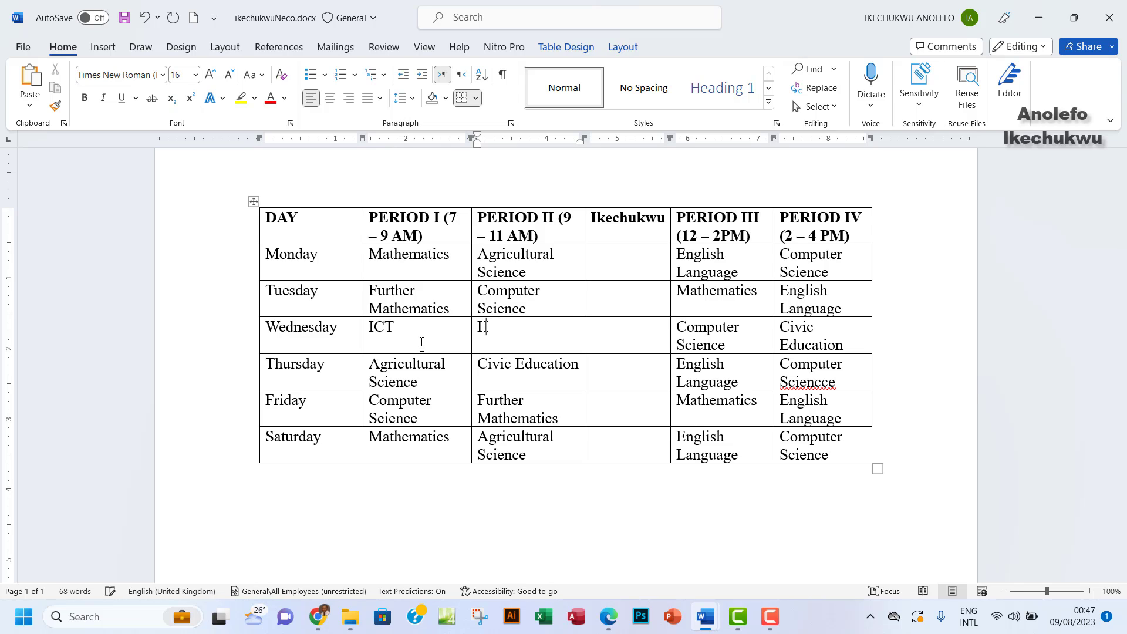
pyautogui.write('istory')
# Enter Social Studies for Wednesday's Period III and CRS for Period IV, then show the exam PDF
pyautogui.press('Tab')
pyautogui.press('Tab')
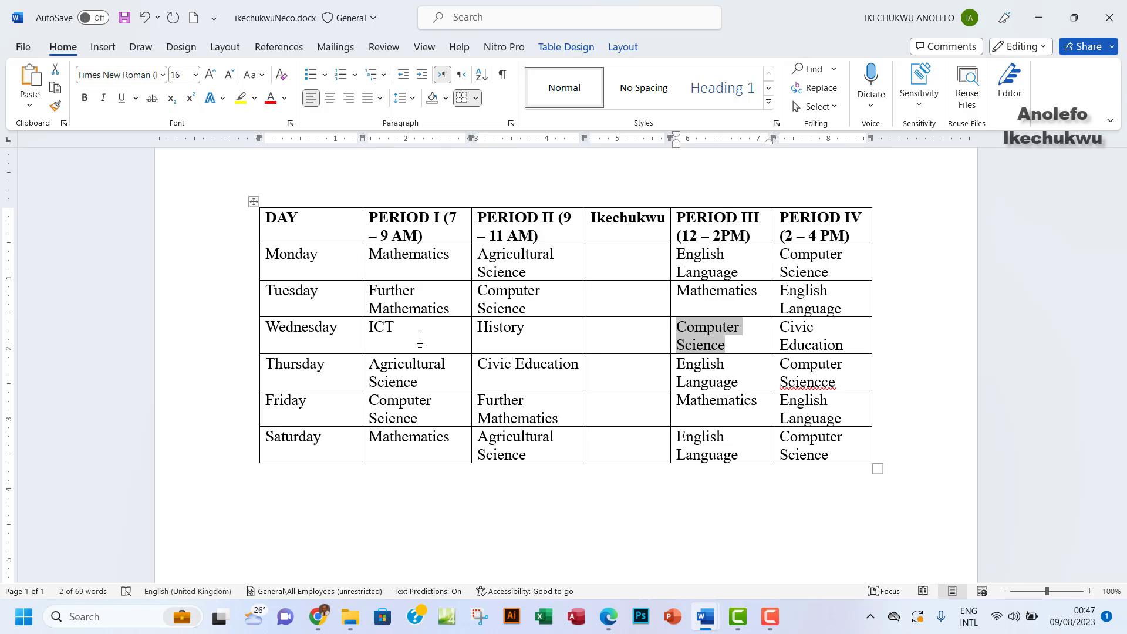
pyautogui.write('So')
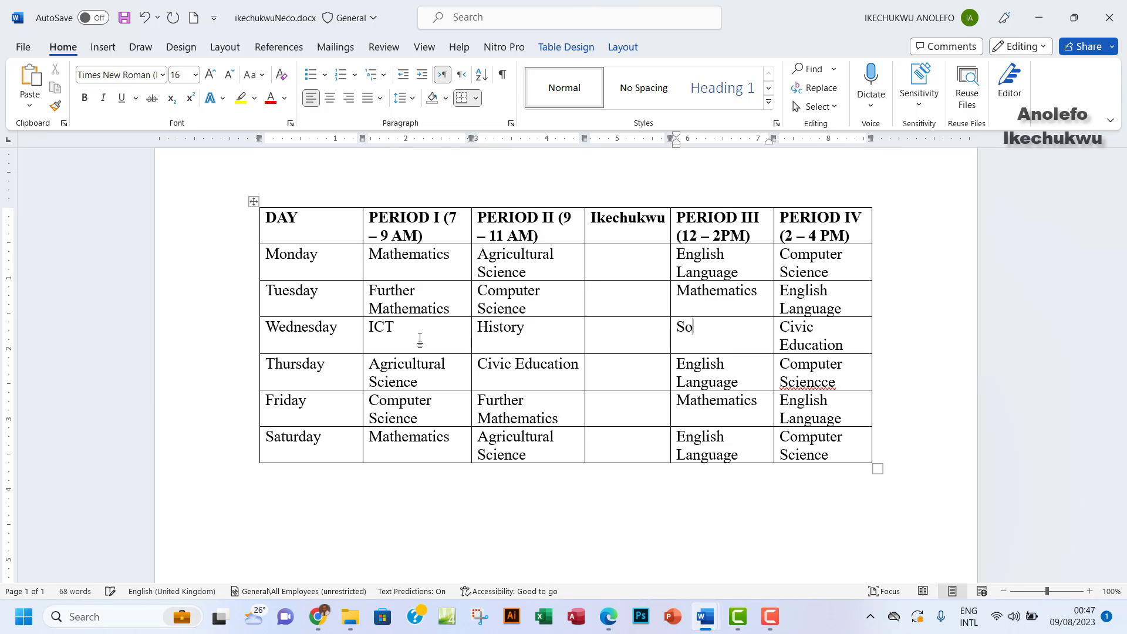
pyautogui.write('cial Studies')
pyautogui.press('Tab')
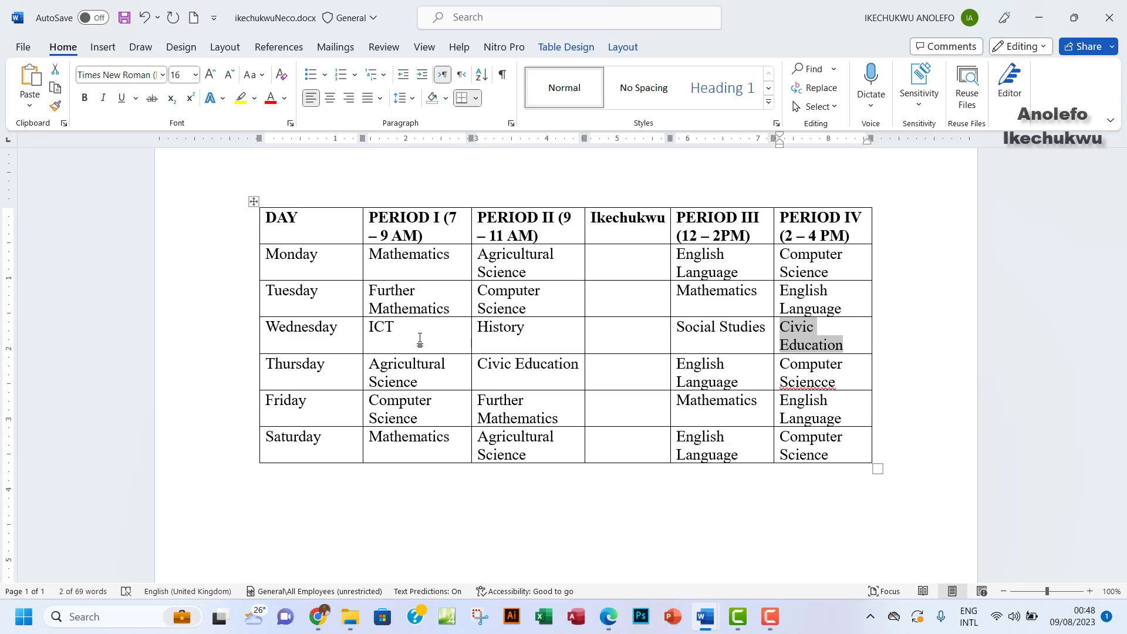
pyautogui.write('c')
pyautogui.press('BackSpace')
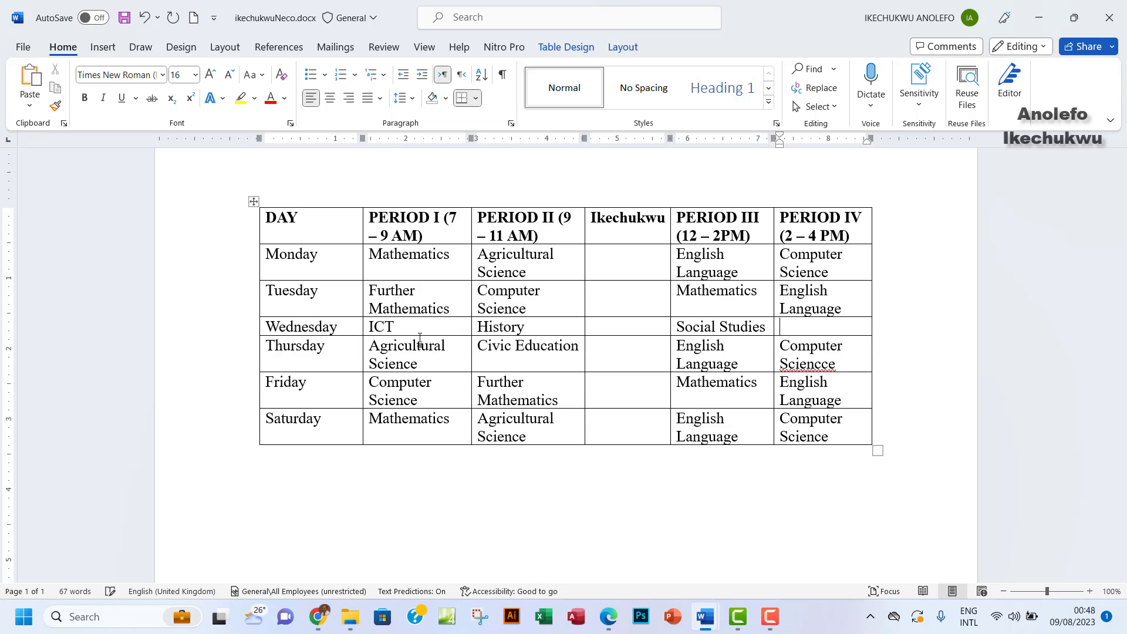
pyautogui.write('CRS')
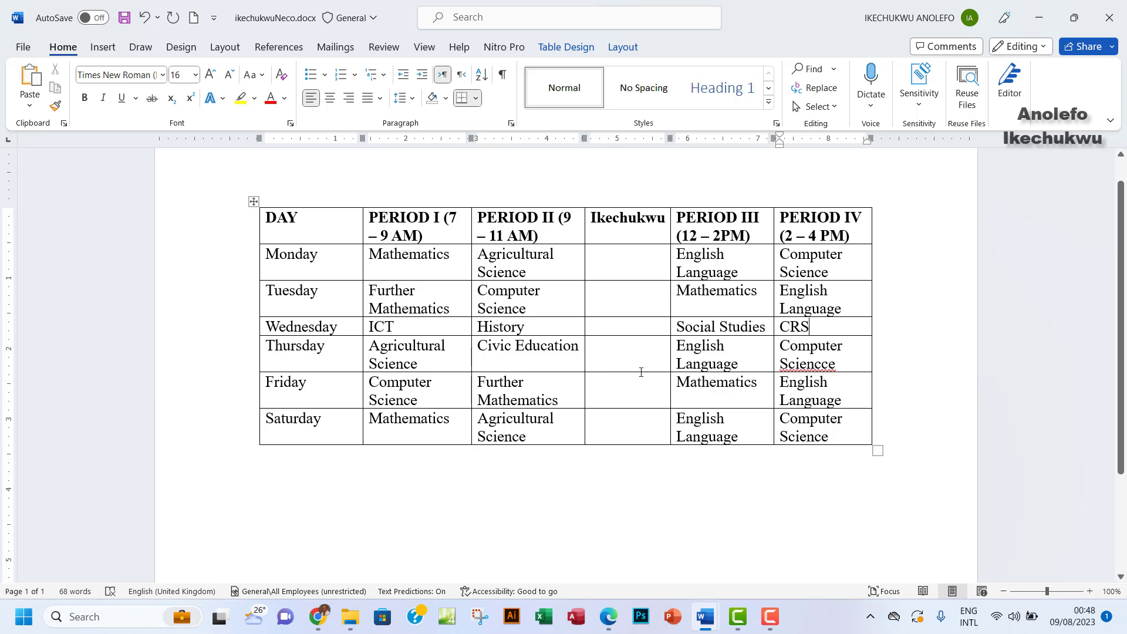
pyautogui.click(608, 616)
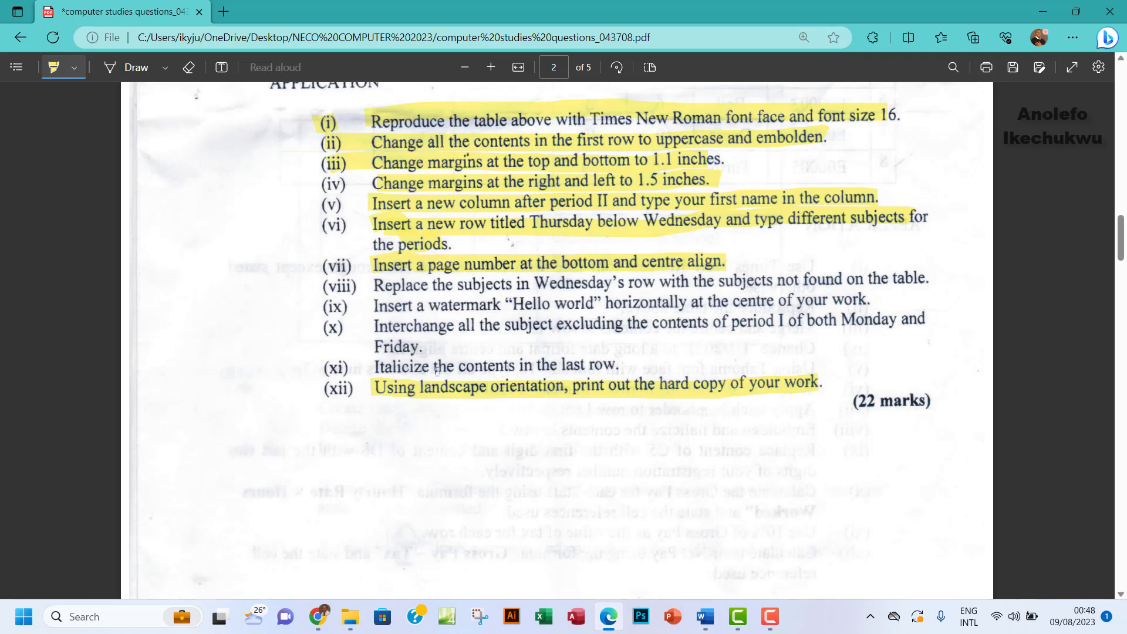
# Highlight item (viii) on replacing Wednesday's subjects, then return to the Word timetable
pyautogui.moveTo(377, 282); pyautogui.dragTo(933, 278)
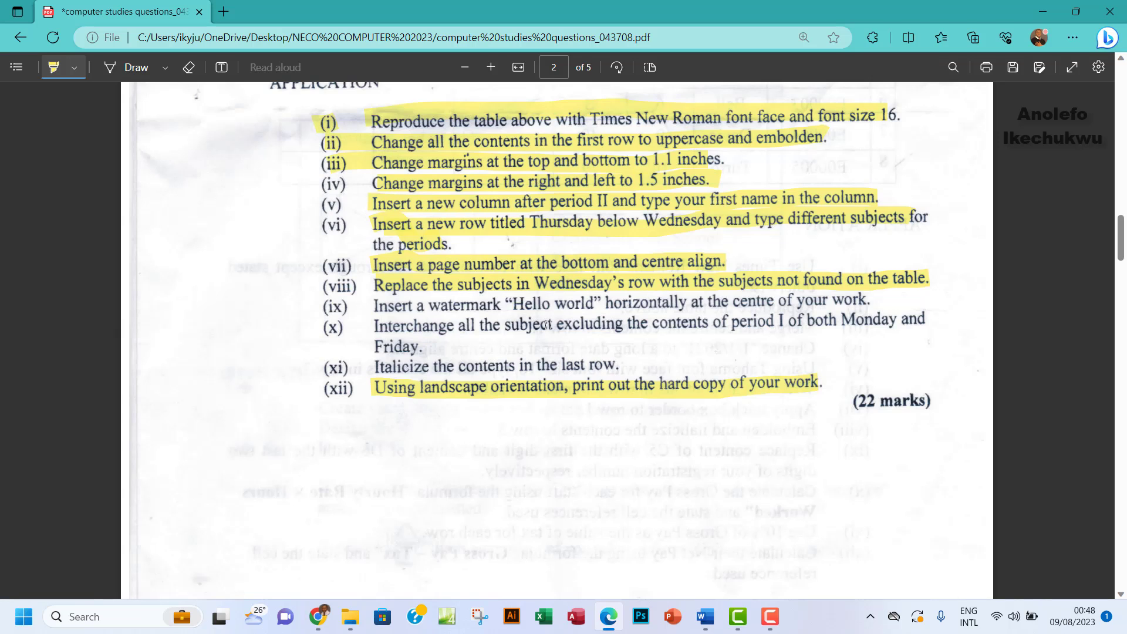
pyautogui.moveTo(704, 615)
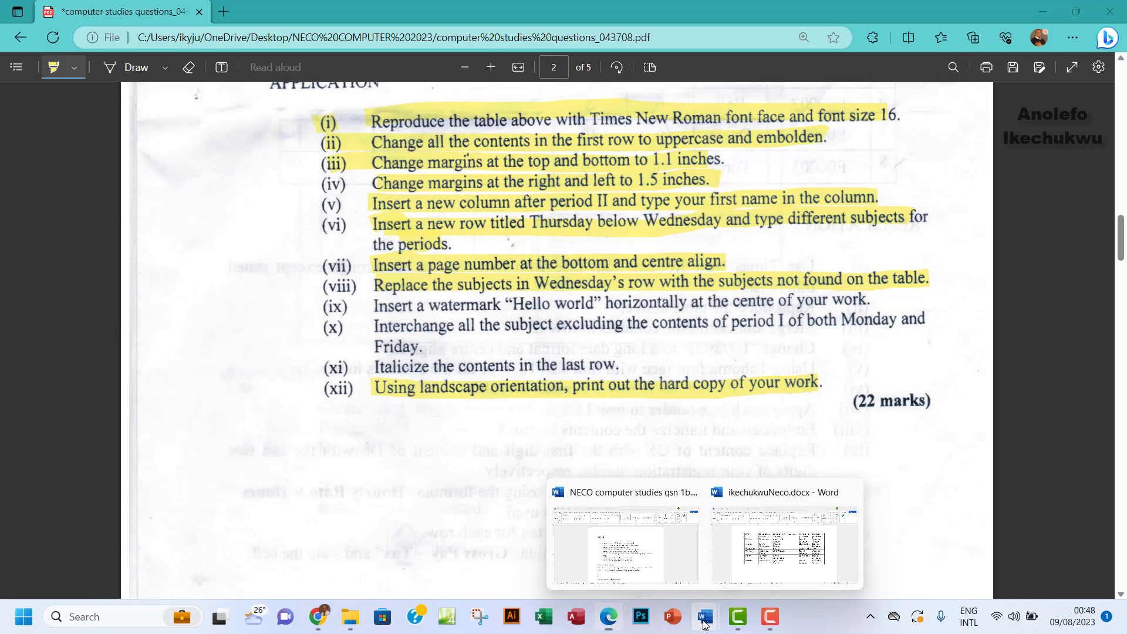
pyautogui.click(793, 563)
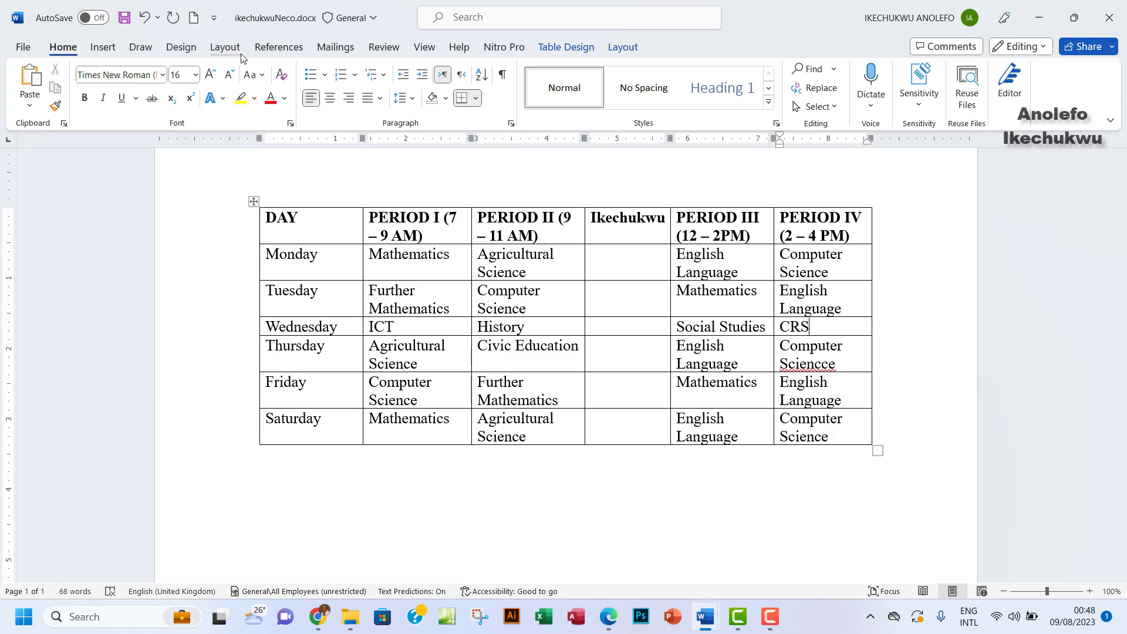
# Open the custom watermark settings, choose a text watermark and enter 'Hello World' as its text
pyautogui.click(181, 47)
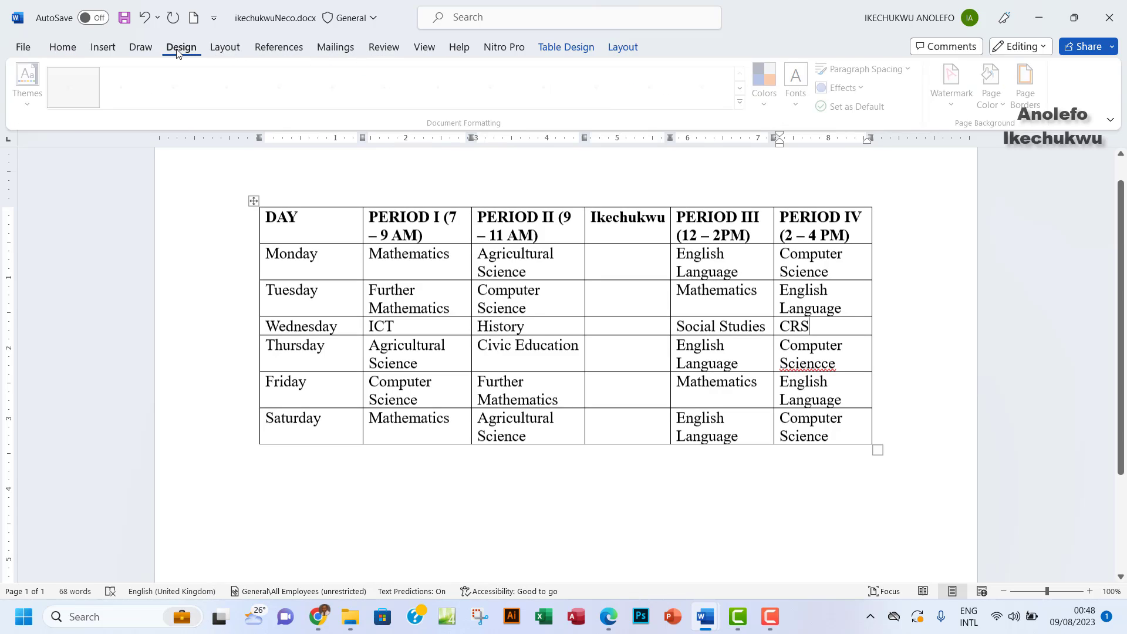
pyautogui.click(955, 97)
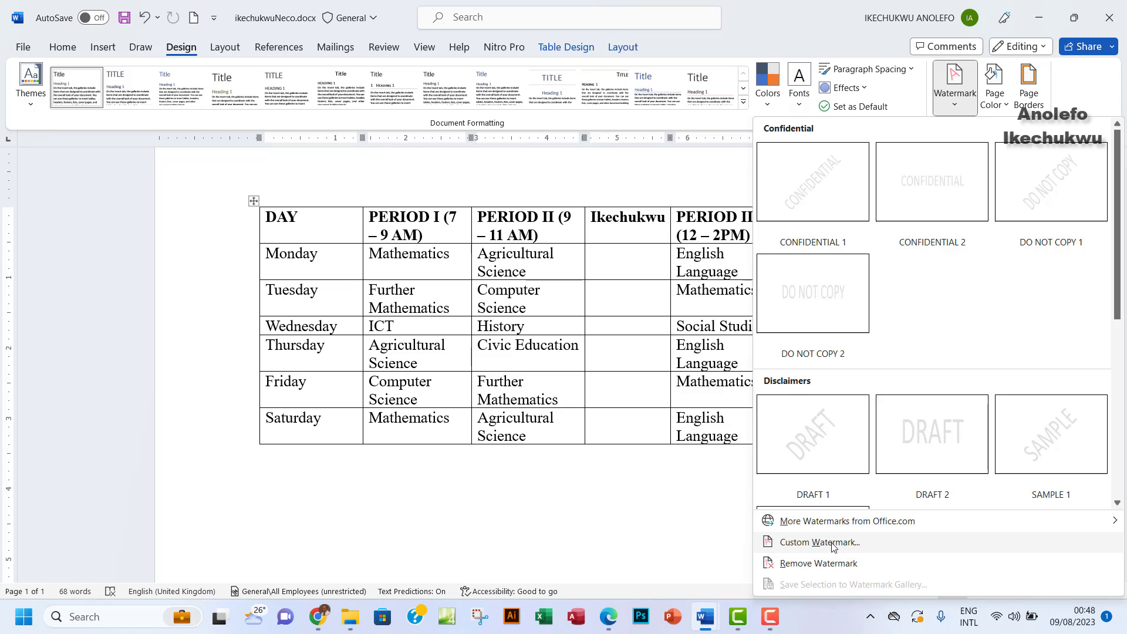
pyautogui.click(849, 543)
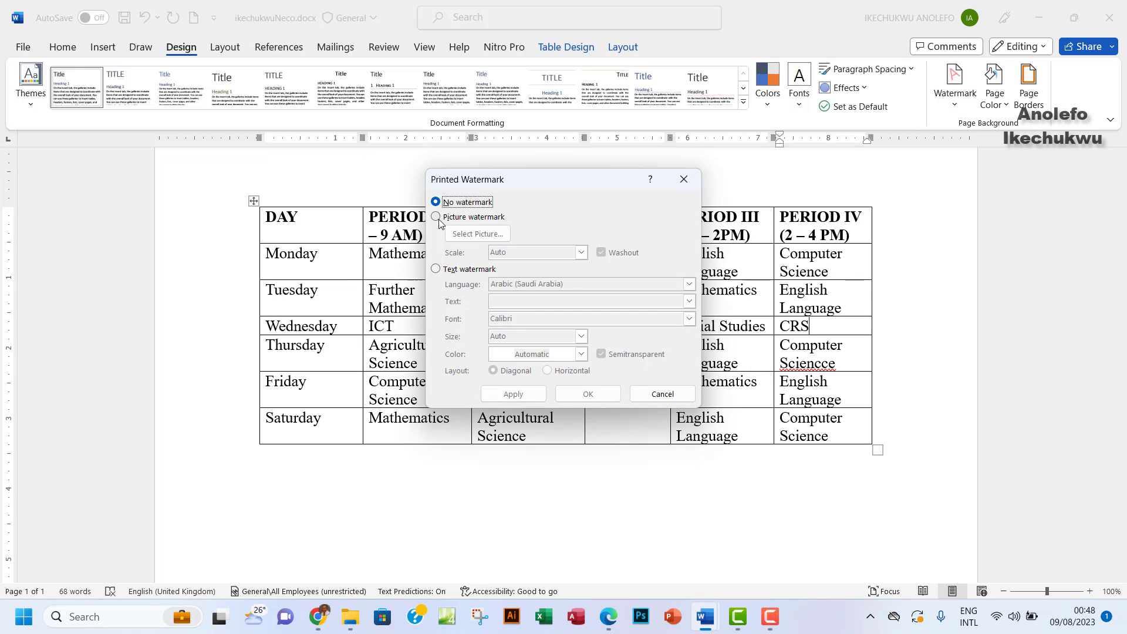
pyautogui.click(436, 270)
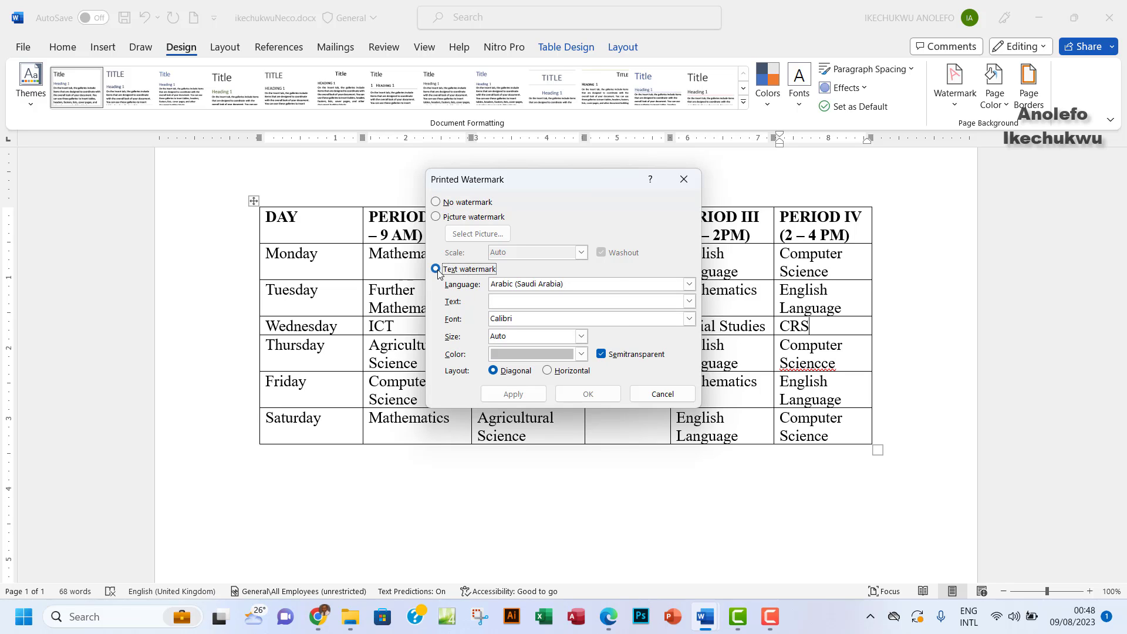
pyautogui.click(523, 302)
pyautogui.write('Hello')
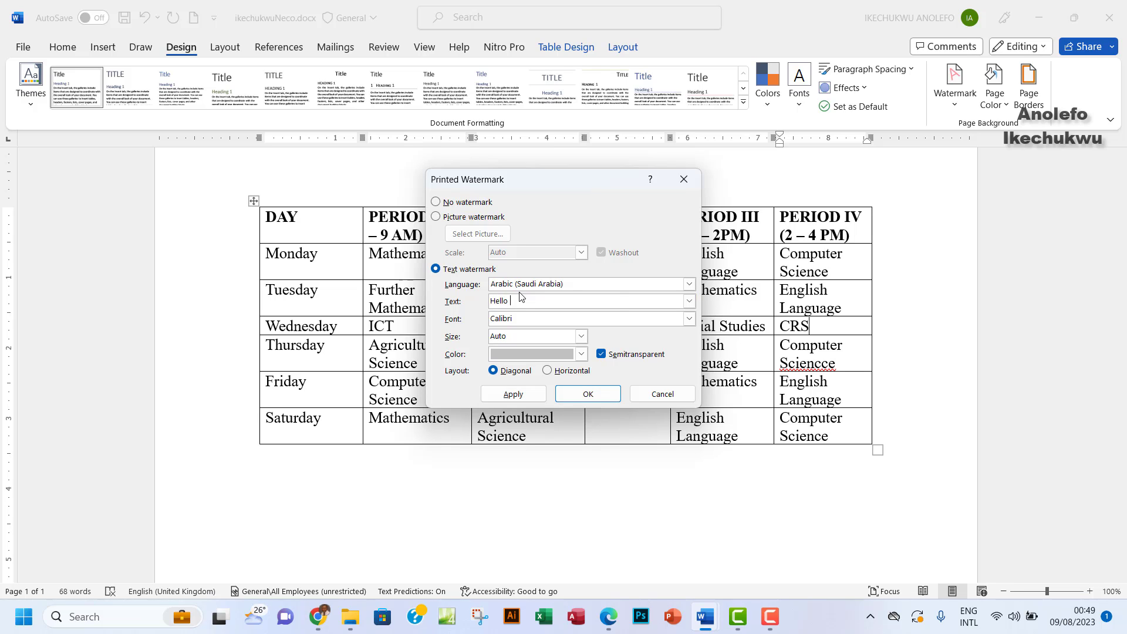
pyautogui.write(' World')
pyautogui.click(614, 617)
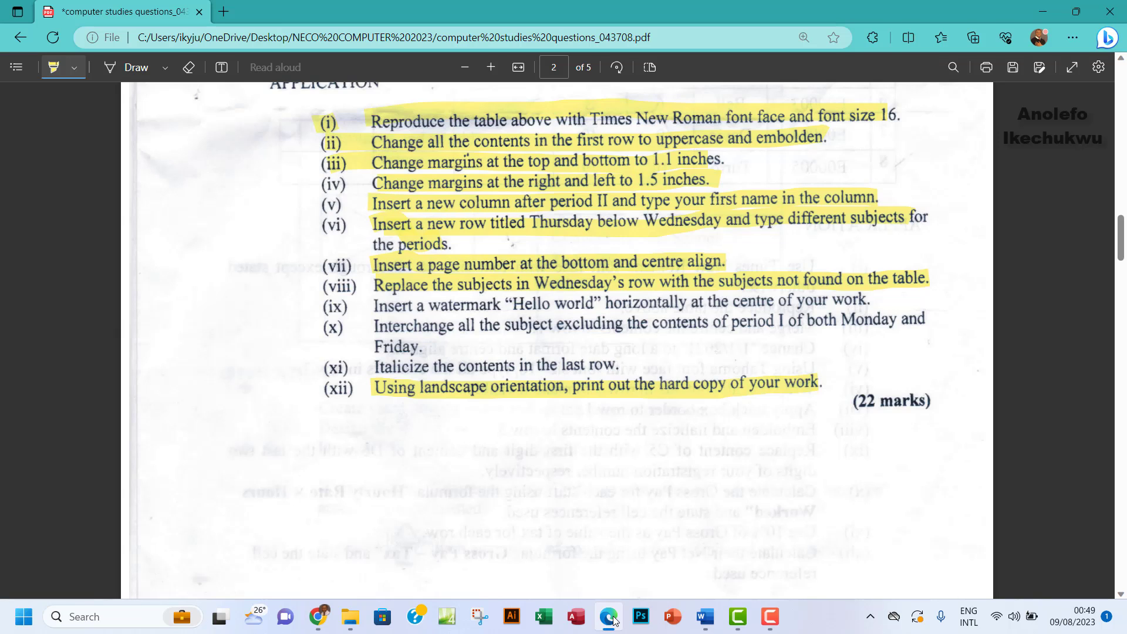
pyautogui.click(613, 620)
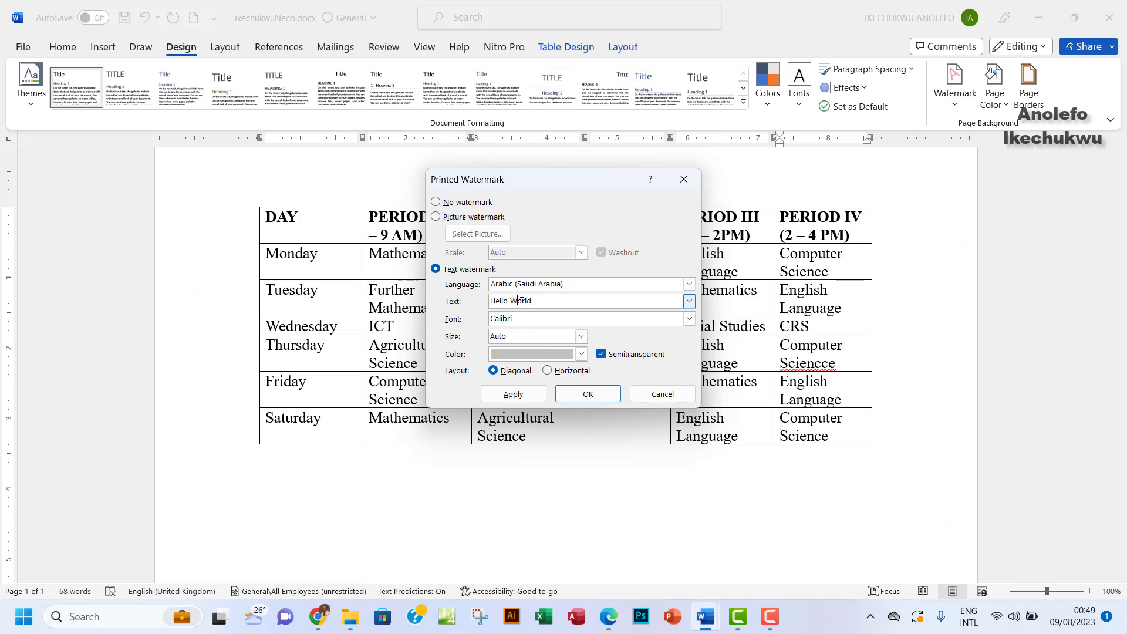
# Set the watermark language to English (United Kingdom) and its text to 'Hello world'
pyautogui.click(518, 302)
pyautogui.press('BackSpace')
pyautogui.write('w')
pyautogui.click(689, 284)
pyautogui.click(546, 309)
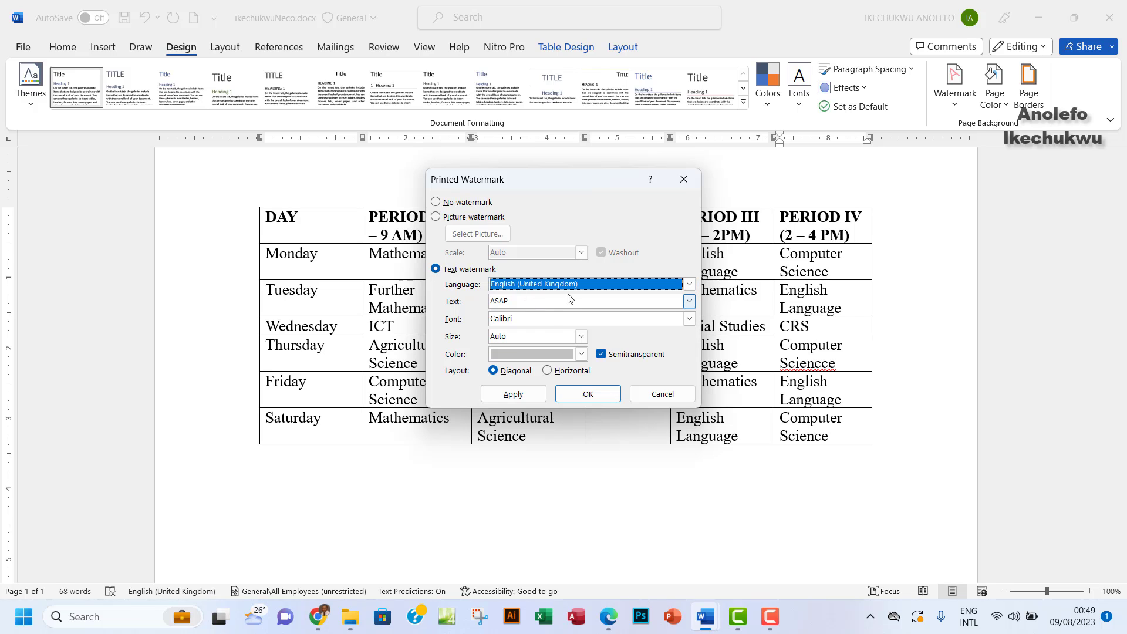
pyautogui.click(519, 306)
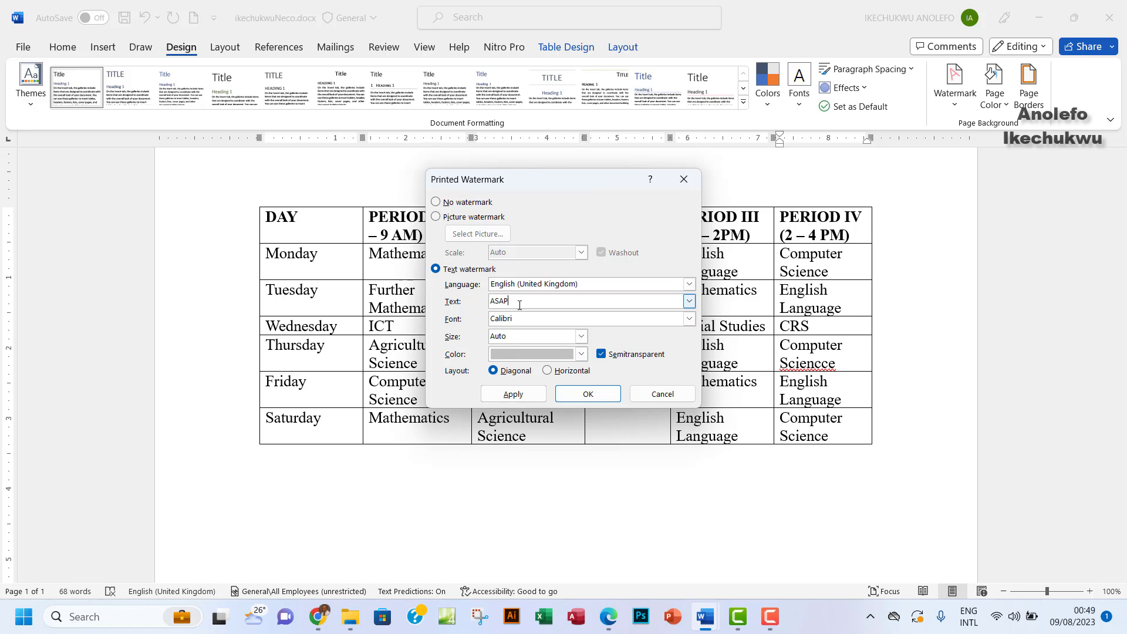
pyautogui.press('BackSpace')
pyautogui.press('BackSpace')
pyautogui.press('BackSpace')
pyautogui.press('BackSpace')
pyautogui.write('Hello wo')
# Lay the watermark out horizontally, apply it, and close the watermark settings
pyautogui.click(547, 373)
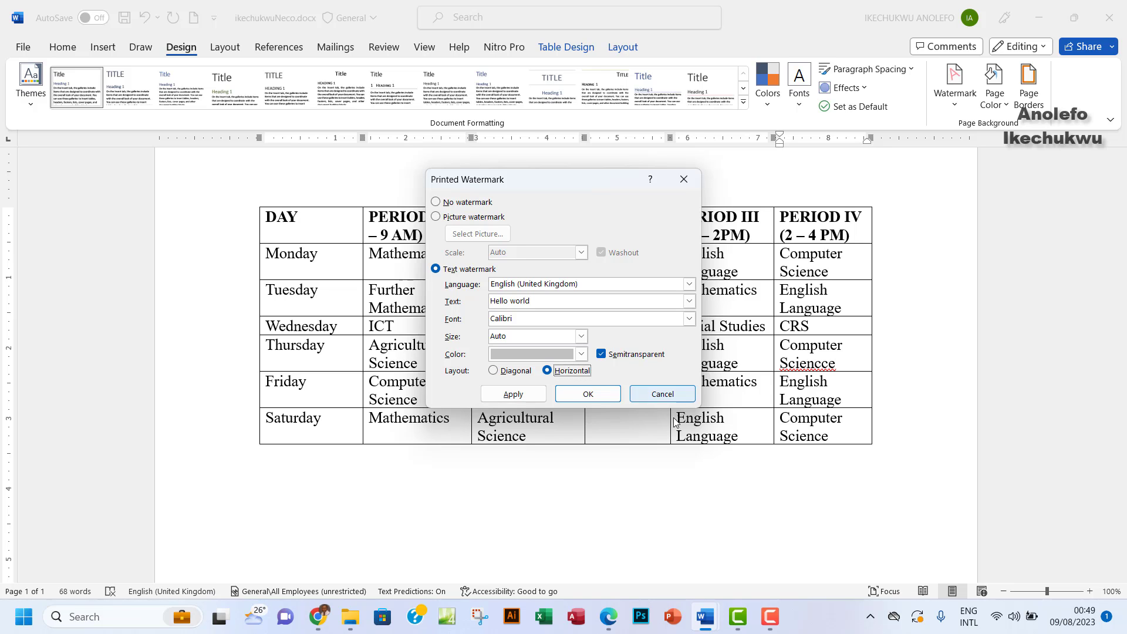
pyautogui.click(608, 616)
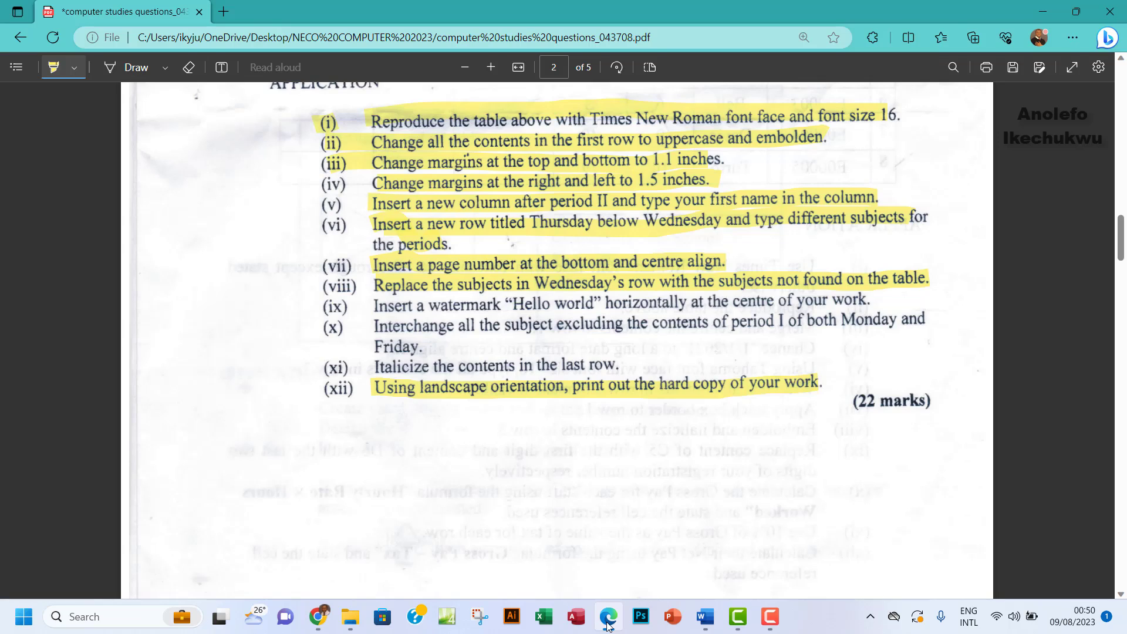
pyautogui.click(608, 624)
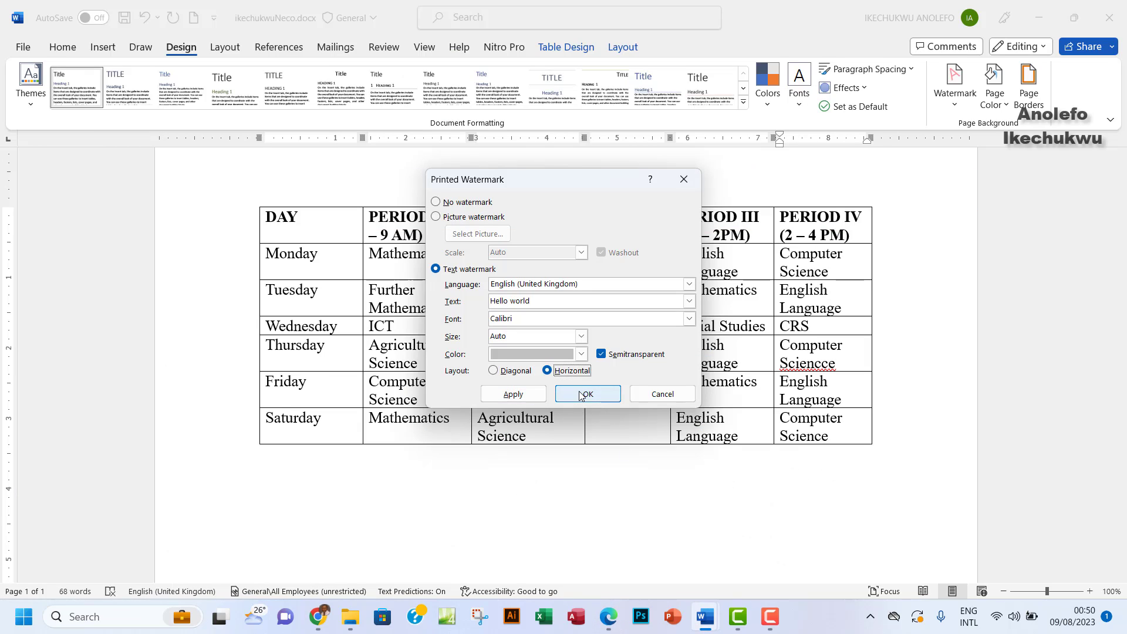
pyautogui.click(531, 395)
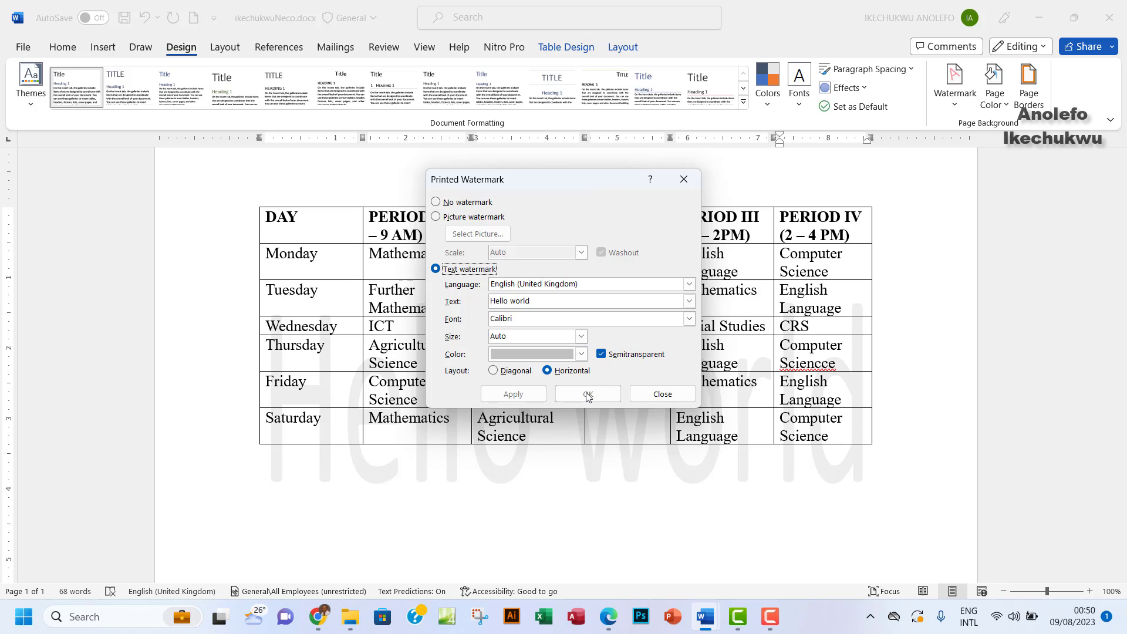
pyautogui.click(641, 394)
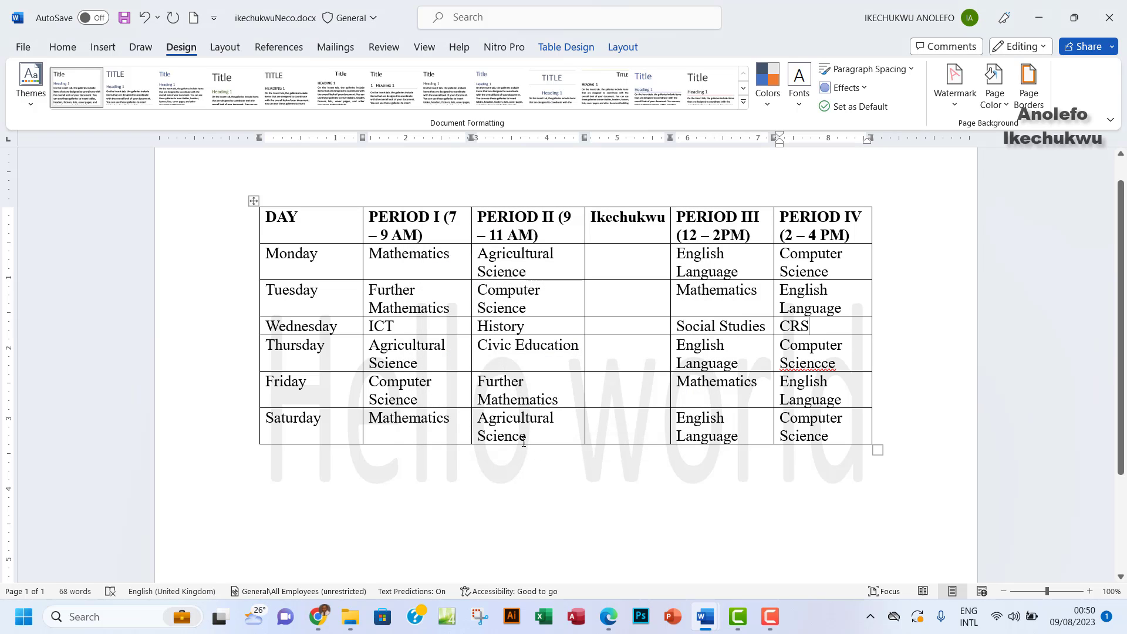
# Move the 'Hello world' watermark slightly higher over the timetable and close header/footer editing
pyautogui.click(62, 47)
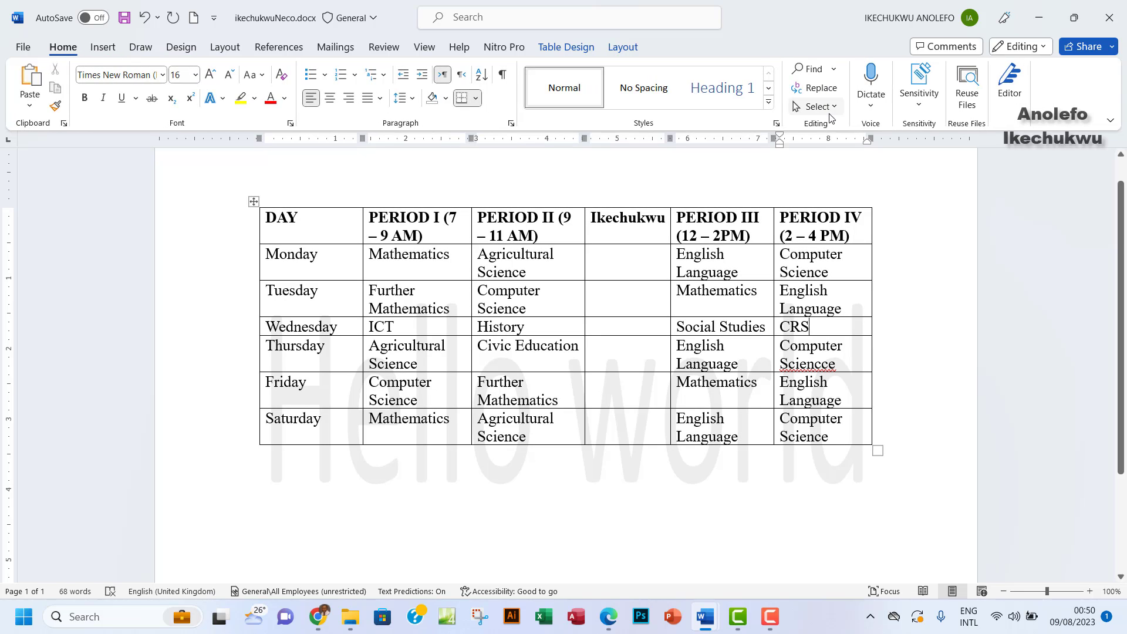
pyautogui.click(104, 50)
pyautogui.click(744, 90)
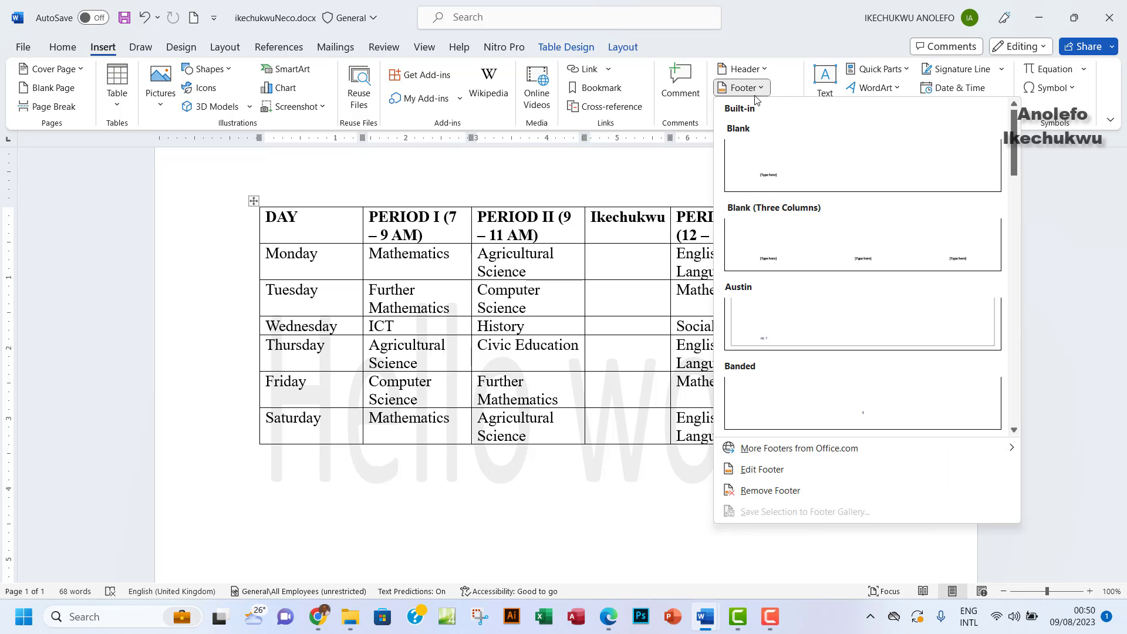
pyautogui.click(782, 472)
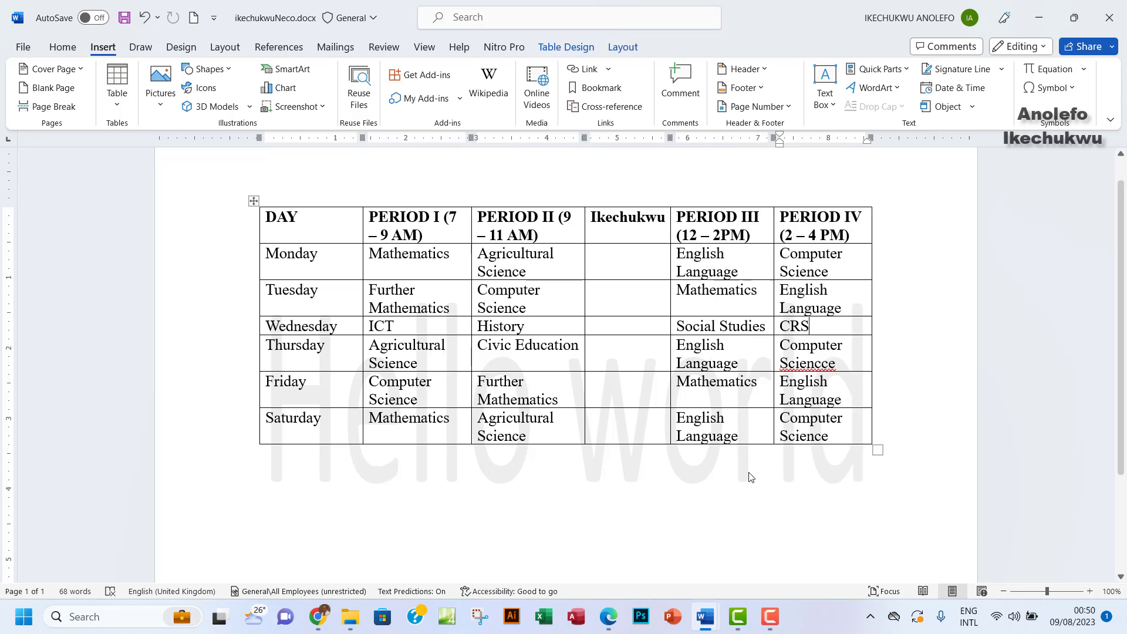
pyautogui.scroll(2, 678, 385)
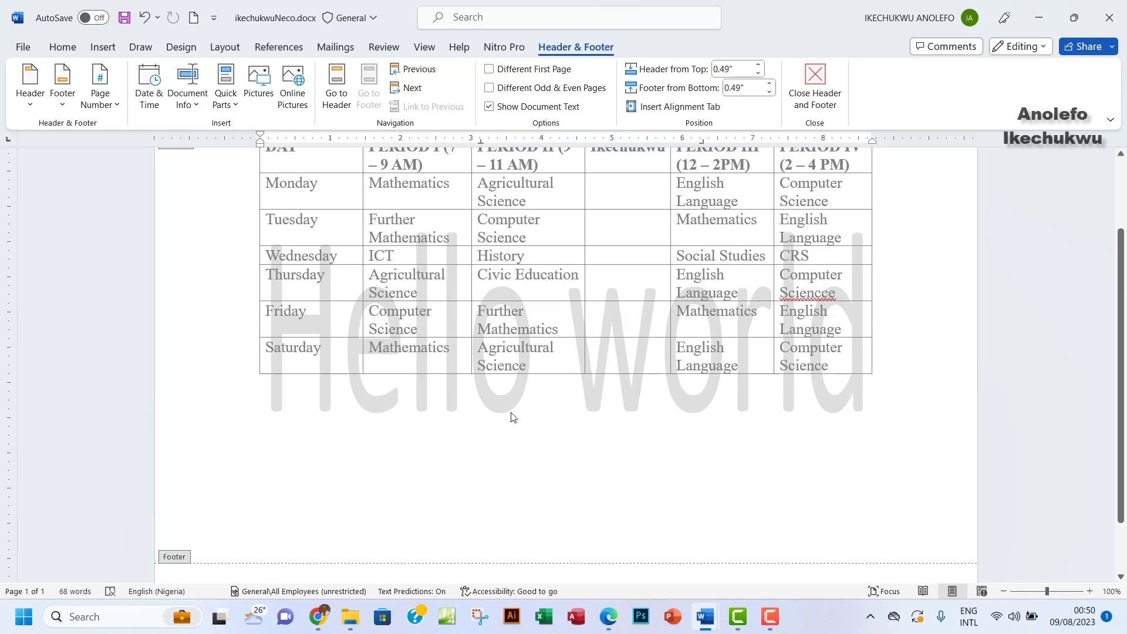
pyautogui.click(502, 338)
pyautogui.moveTo(502, 338); pyautogui.dragTo(503, 330)
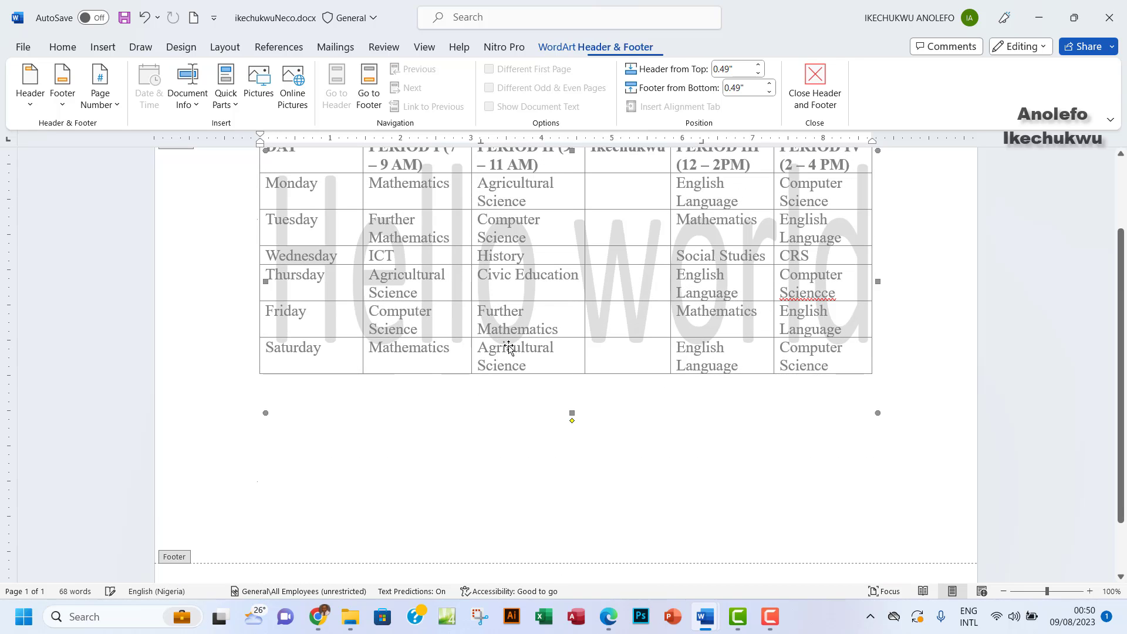
pyautogui.scroll(2, 594, 417)
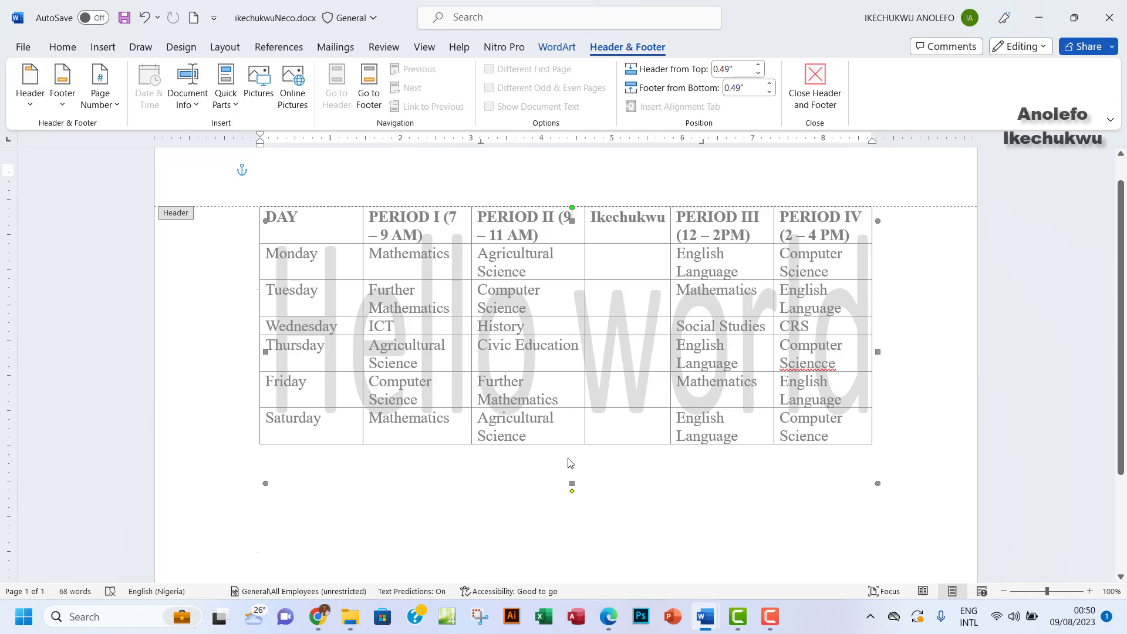
pyautogui.click(808, 101)
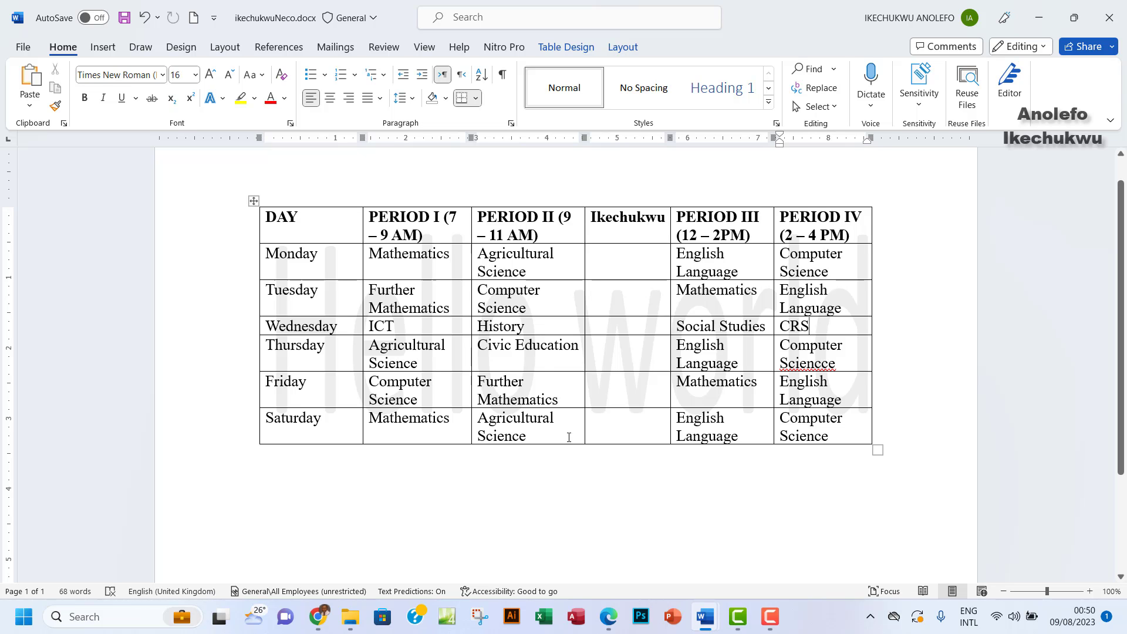
pyautogui.click(608, 616)
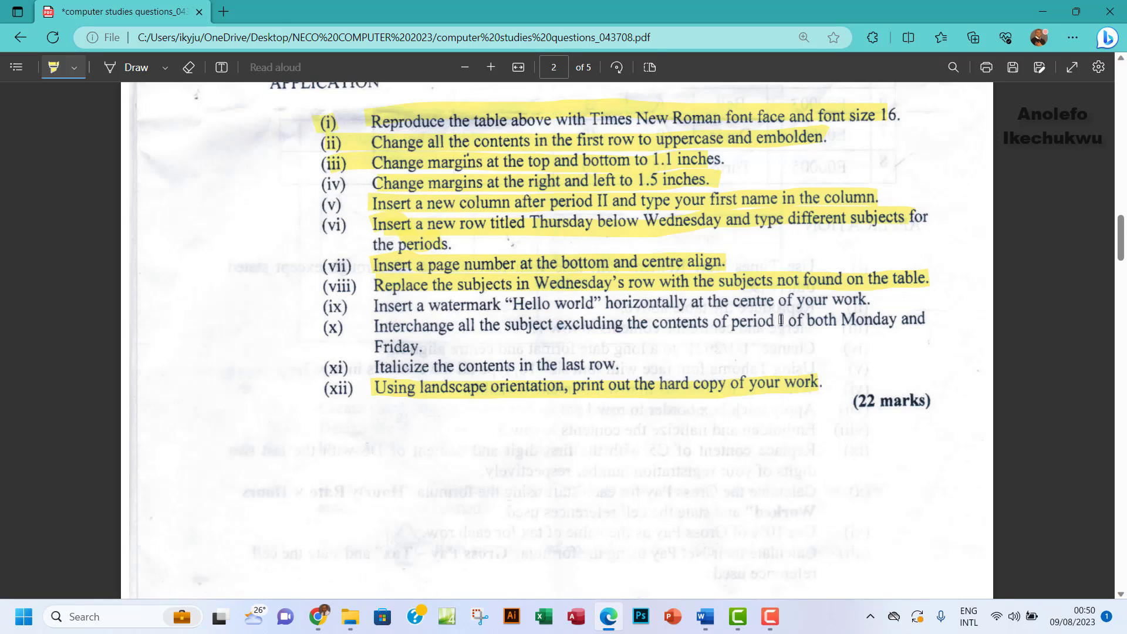
# Highlight all of item (ix) on the 'Hello world' watermark in the exam PDF
pyautogui.moveTo(372, 305); pyautogui.dragTo(552, 308)
pyautogui.moveTo(636, 311); pyautogui.dragTo(876, 299)
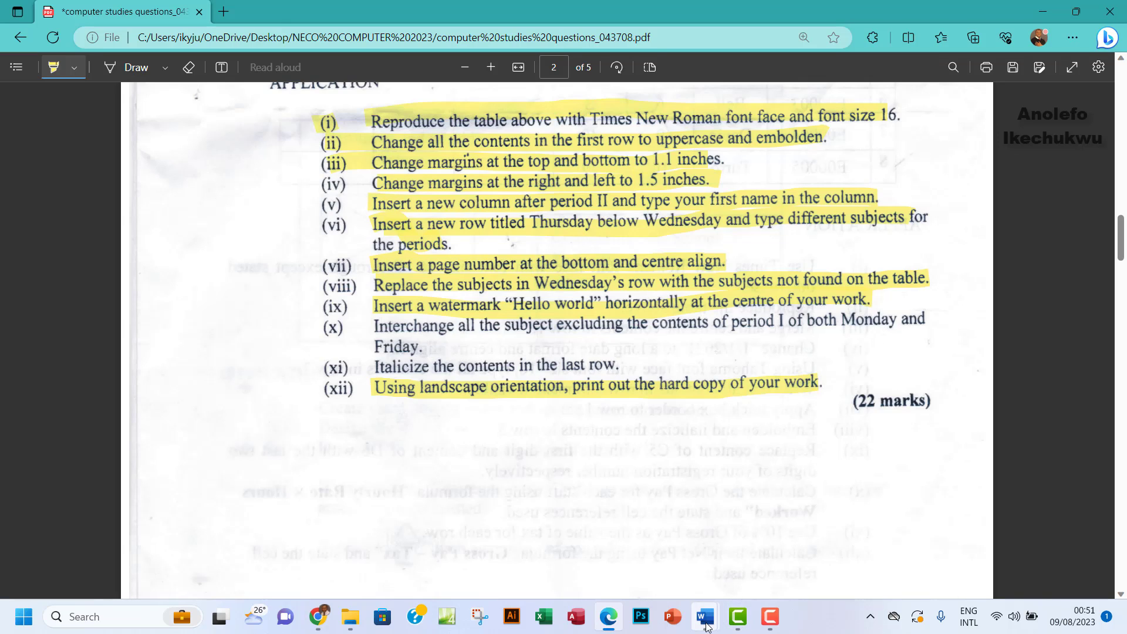
# Bring the ikechukwuNeco.docx timetable window in Word back to the front
pyautogui.moveTo(706, 627)
pyautogui.click(779, 560)
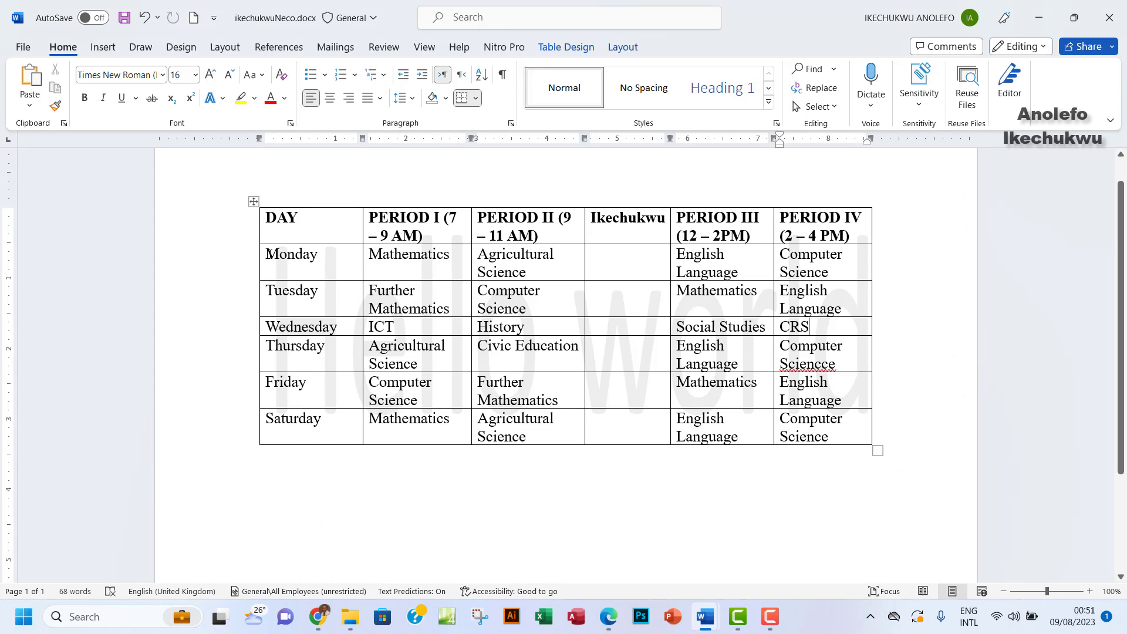
# Move ICT out of Wednesday's Period I cell, replacing Further Mathematics in Tuesday's Period I
pyautogui.moveTo(368, 257); pyautogui.dragTo(460, 259)
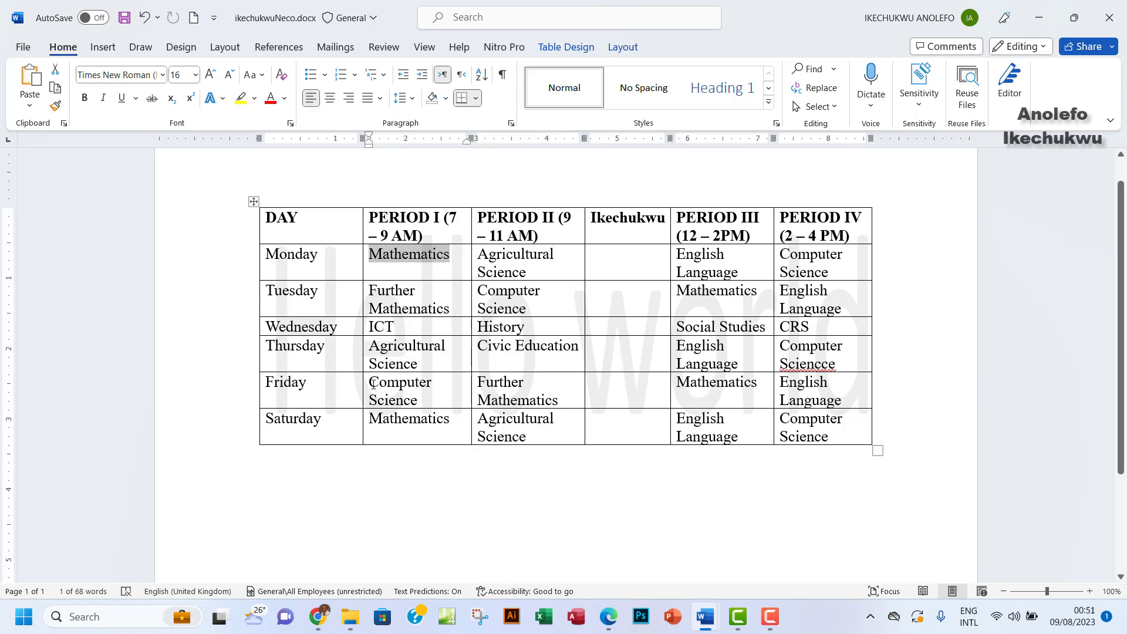
pyautogui.moveTo(373, 383); pyautogui.dragTo(422, 397)
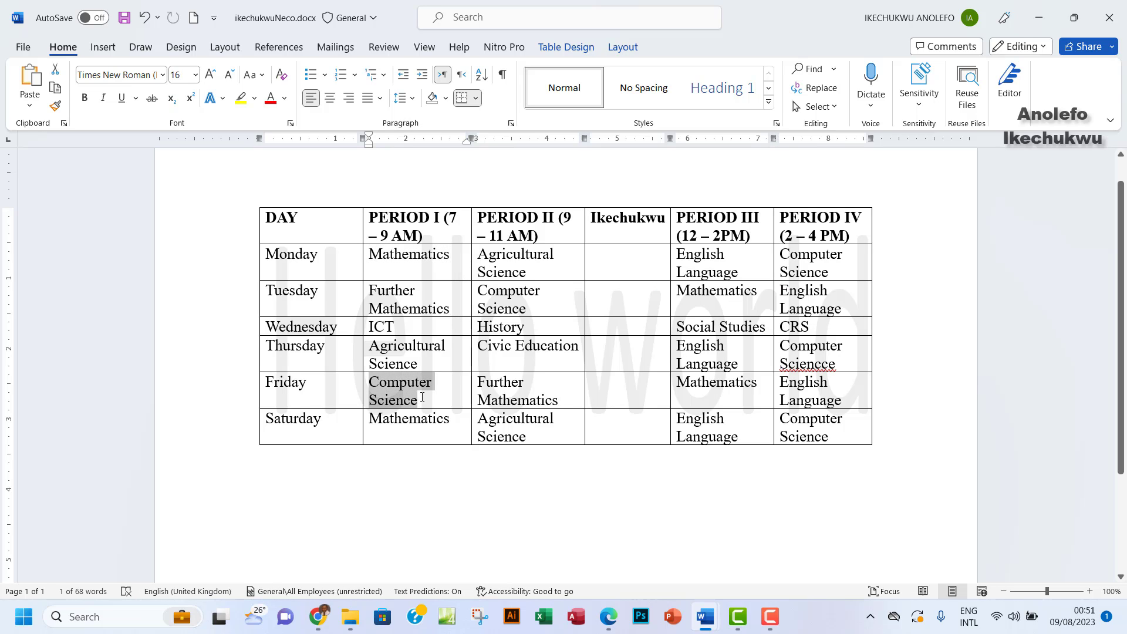
pyautogui.rightClick(422, 398)
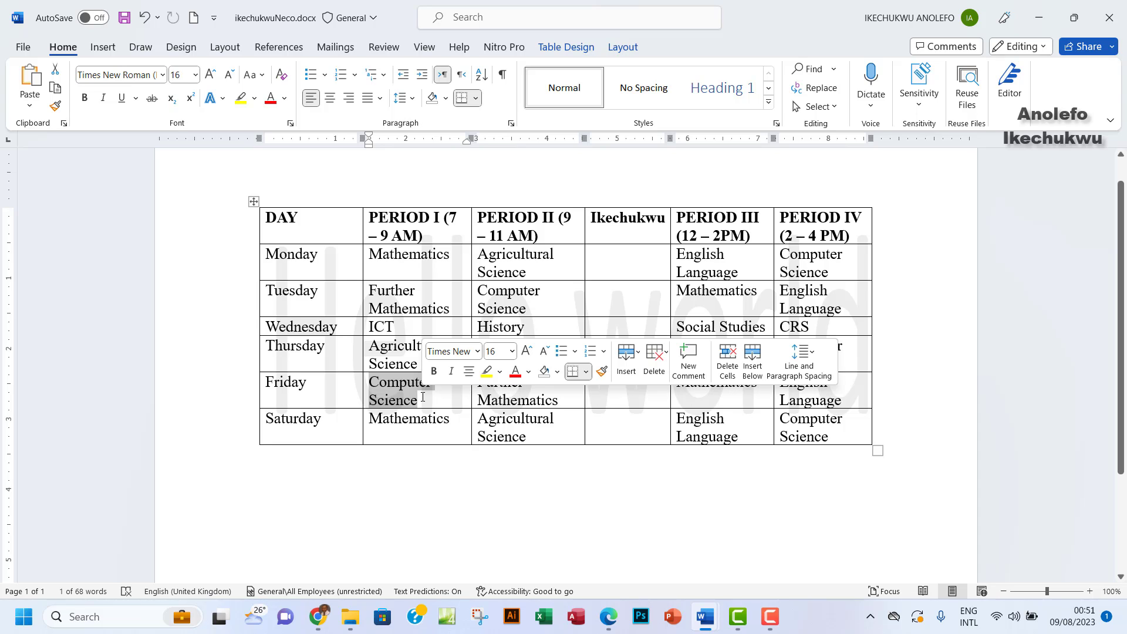
pyautogui.click(399, 331)
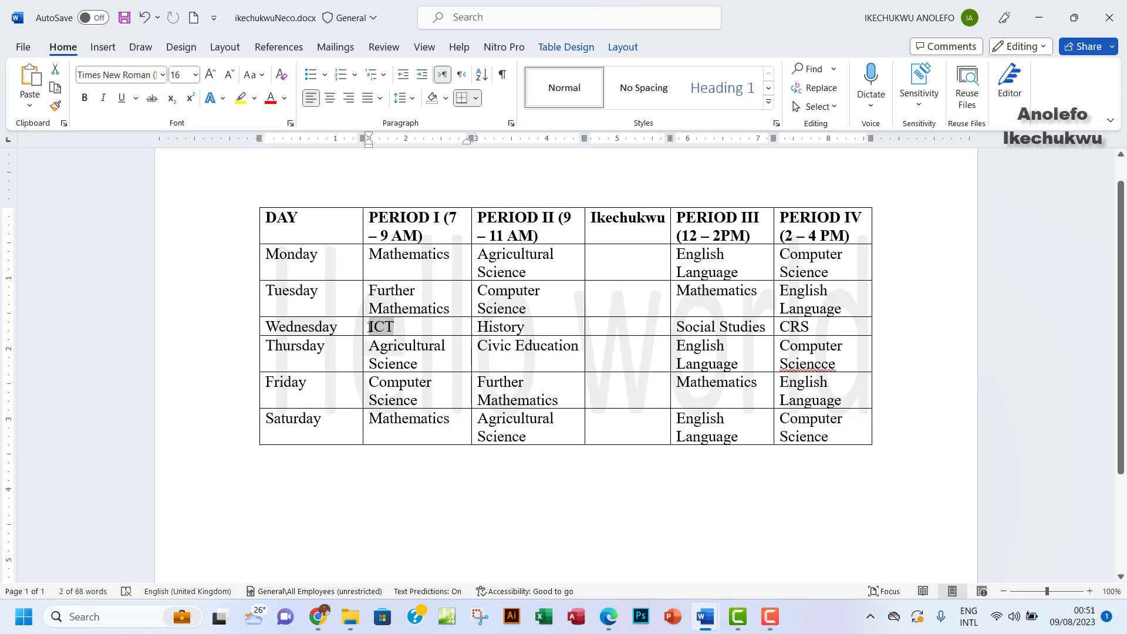
pyautogui.click(365, 329)
pyautogui.hotkey('ctrl', 'c')
pyautogui.press('Delete')
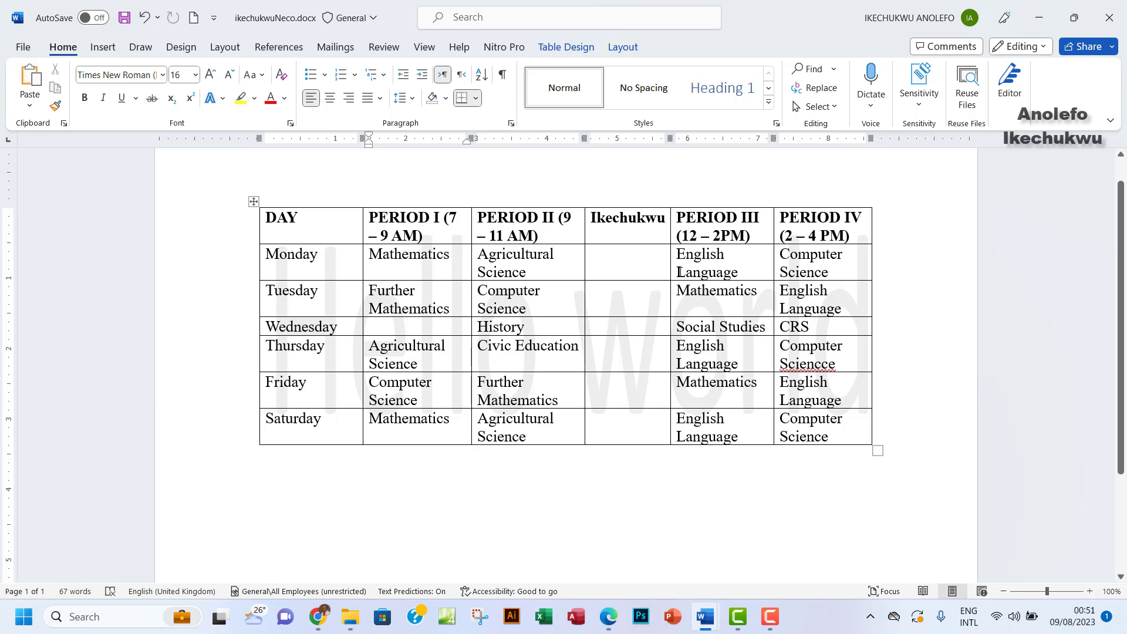
pyautogui.moveTo(745, 276); pyautogui.dragTo(680, 265)
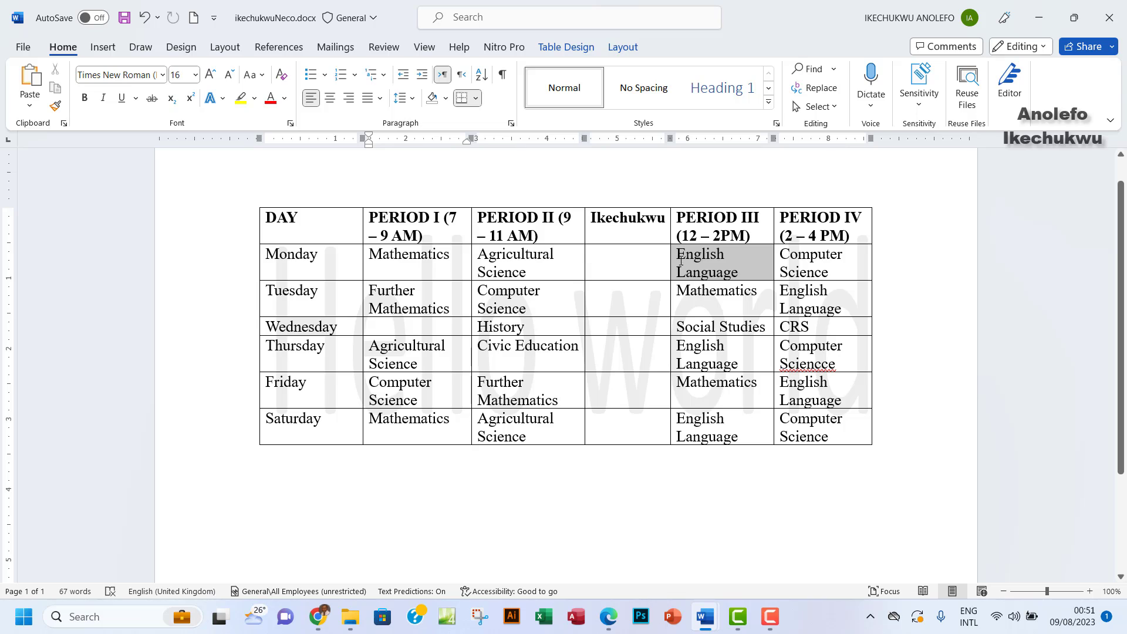
pyautogui.click(408, 304)
pyautogui.moveTo(449, 315); pyautogui.dragTo(369, 293)
pyautogui.click(425, 300)
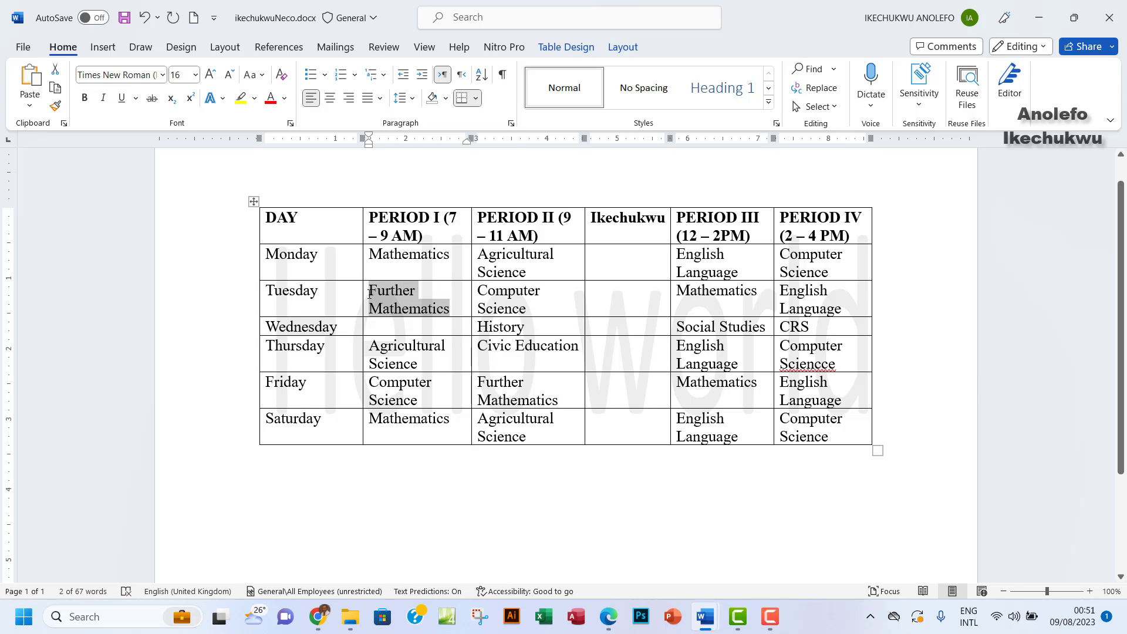
pyautogui.hotkey('ctrl', 'v')
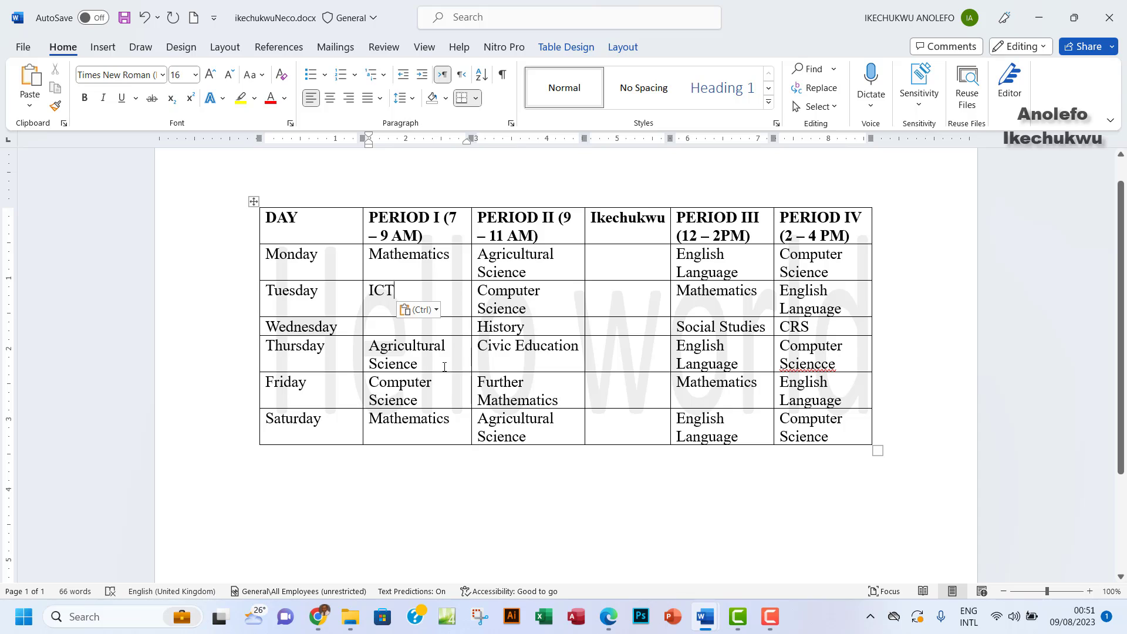
# Put Further Mathematics into the empty Wednesday Period I cell
pyautogui.moveTo(524, 400); pyautogui.dragTo(478, 382)
pyautogui.hotkey('ctrl', 'c')
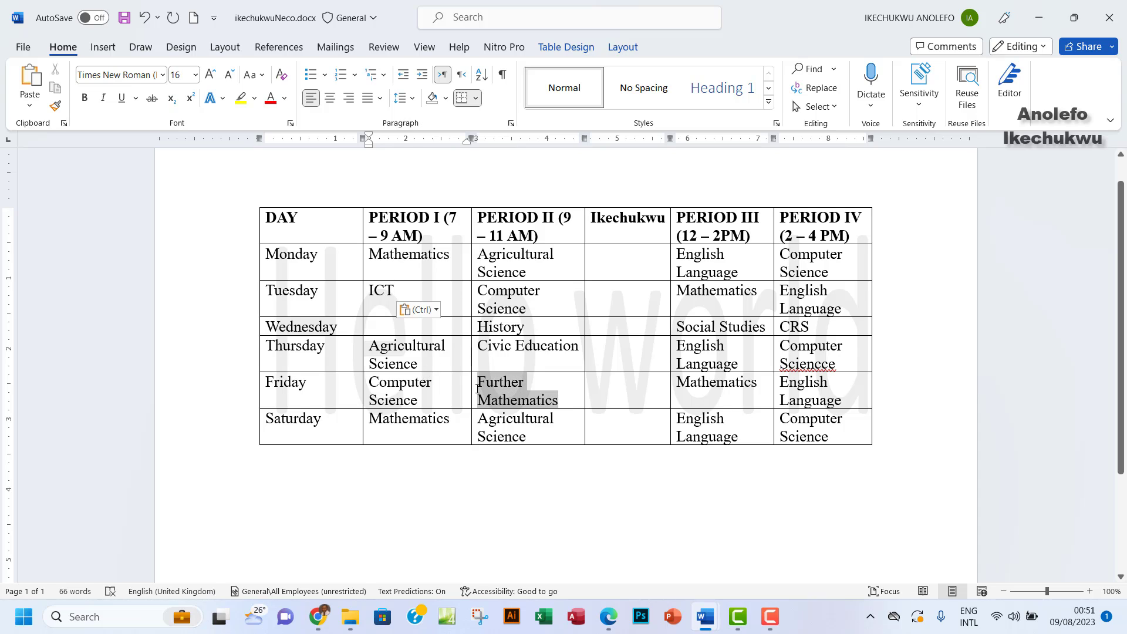
pyautogui.click(385, 326)
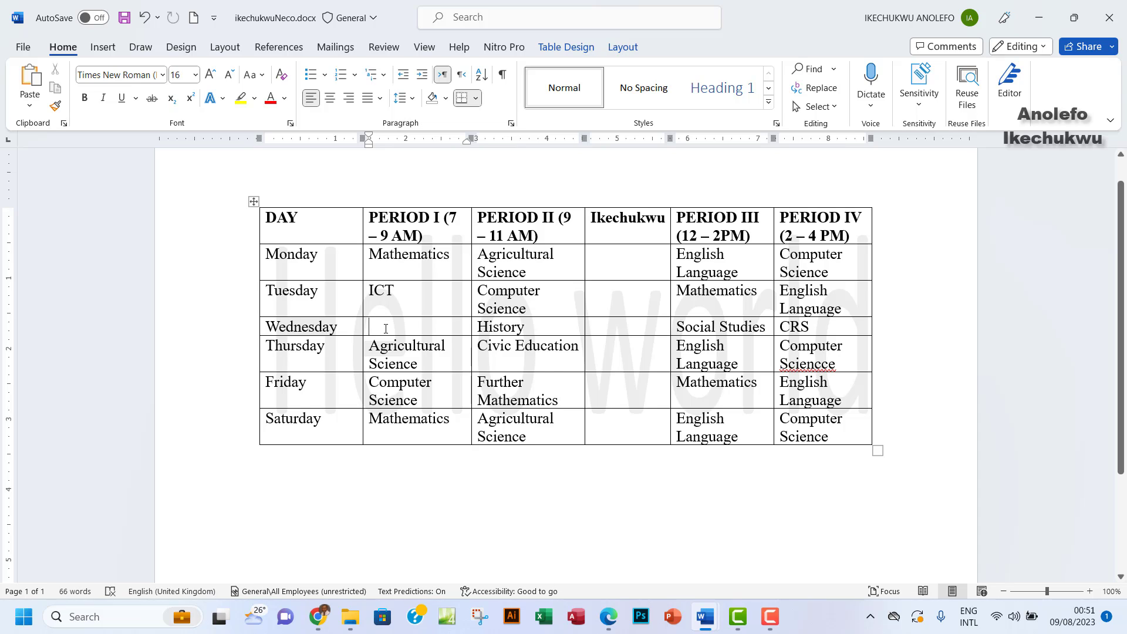
pyautogui.hotkey('ctrl', 'v')
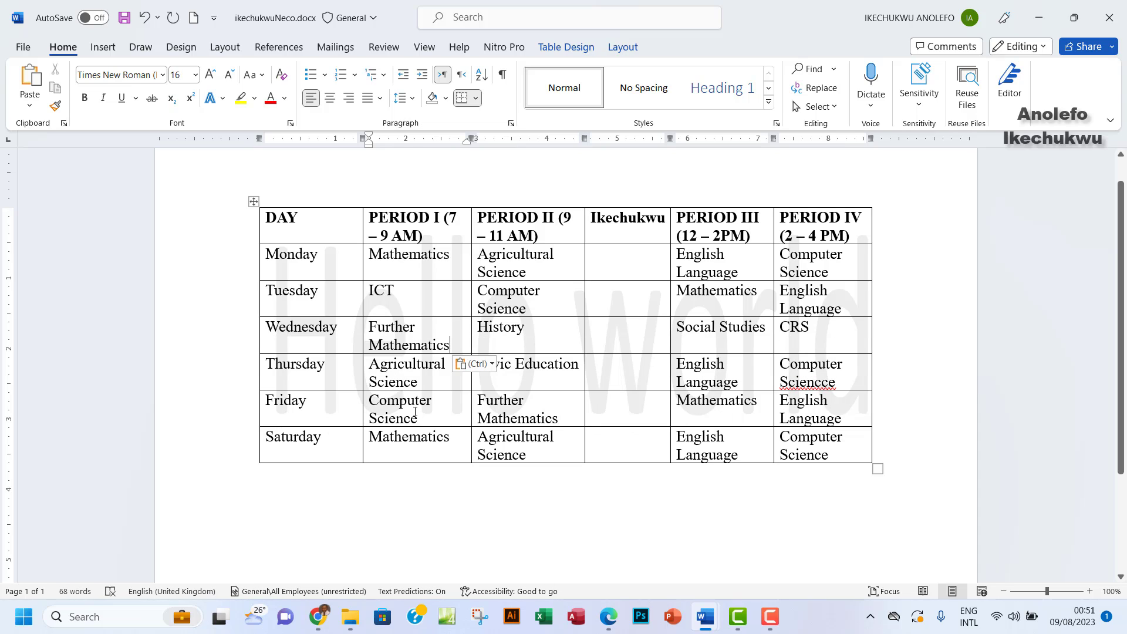
# Move Mathematics from Saturday's Period I cell over Thursday's Agricultural Science
pyautogui.moveTo(429, 420); pyautogui.dragTo(371, 403)
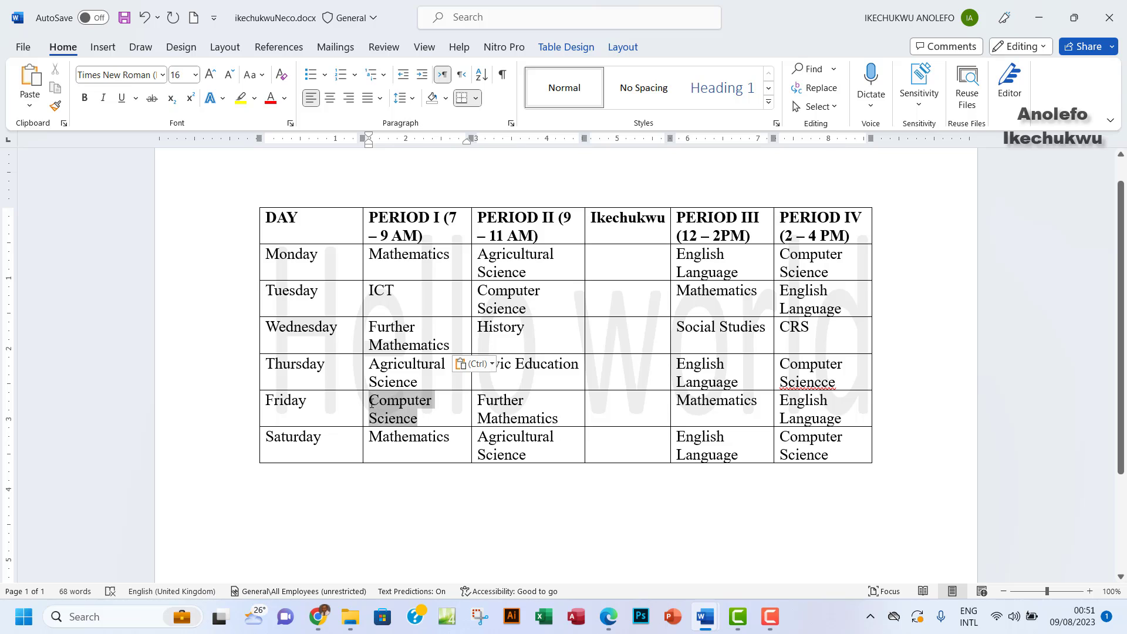
pyautogui.moveTo(450, 438); pyautogui.dragTo(365, 431)
pyautogui.click(390, 436)
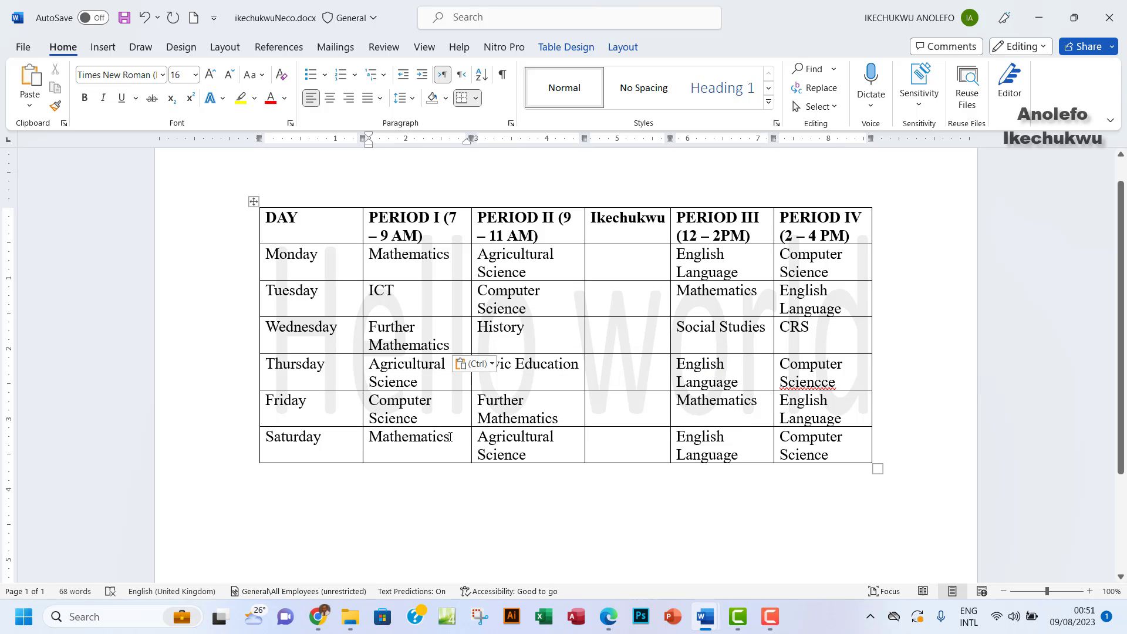
pyautogui.moveTo(450, 437); pyautogui.dragTo(370, 438)
pyautogui.hotkey('ctrl', 'c')
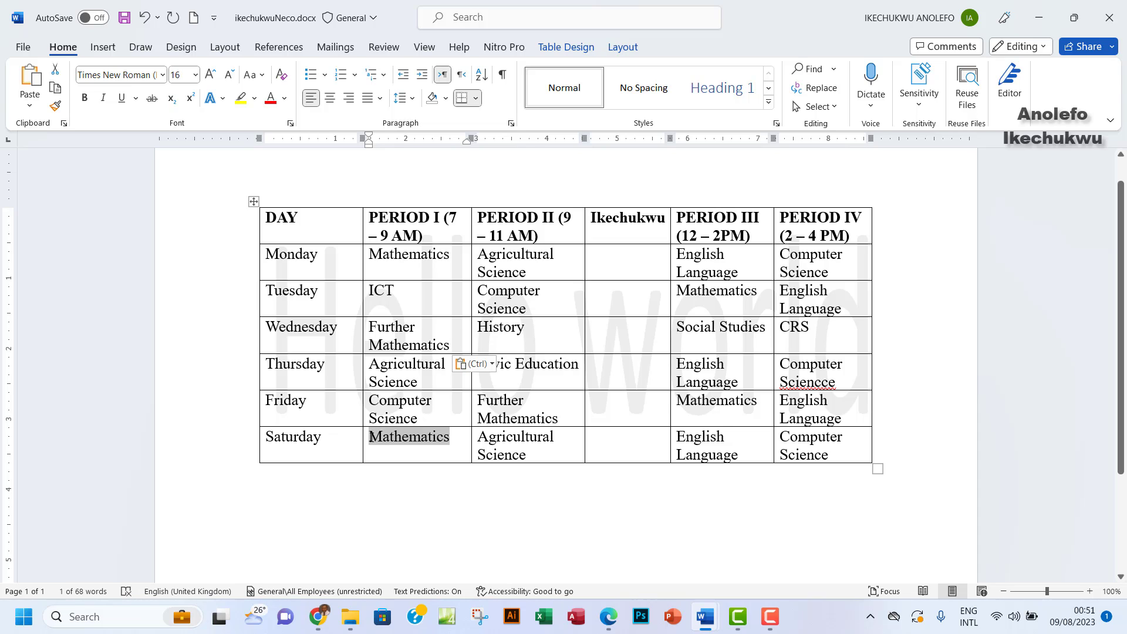
pyautogui.press('Delete')
pyautogui.moveTo(415, 379); pyautogui.dragTo(370, 368)
pyautogui.hotkey('ctrl', 'v')
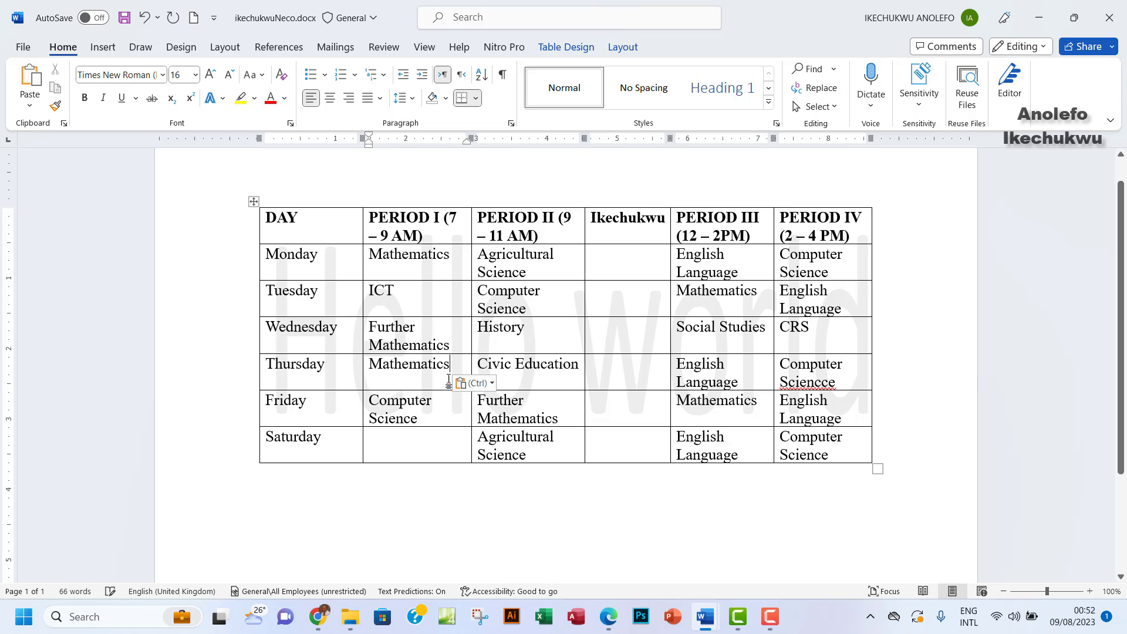
# Copy Agricultural Science from Monday Period II into the empty Saturday Period I cell
pyautogui.moveTo(533, 274); pyautogui.dragTo(478, 258)
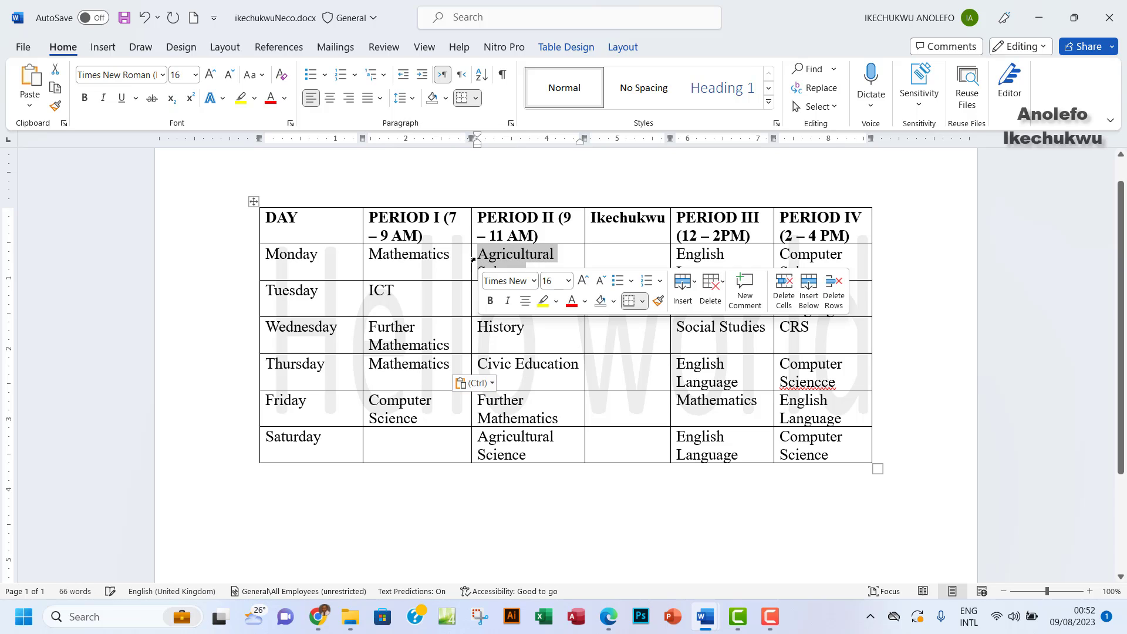
pyautogui.hotkey('ctrl', 'c')
pyautogui.click(433, 437)
pyautogui.hotkey('ctrl', 'v')
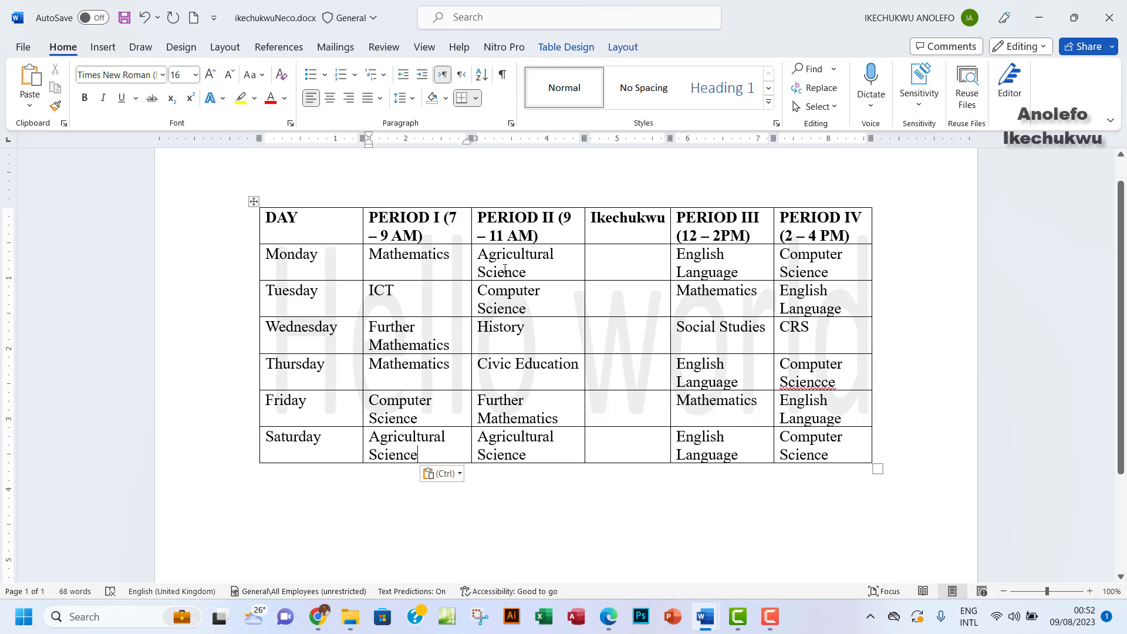
# Move Agricultural Science from Monday Period II over Monday's Period III English Language
pyautogui.moveTo(477, 264); pyautogui.dragTo(817, 270)
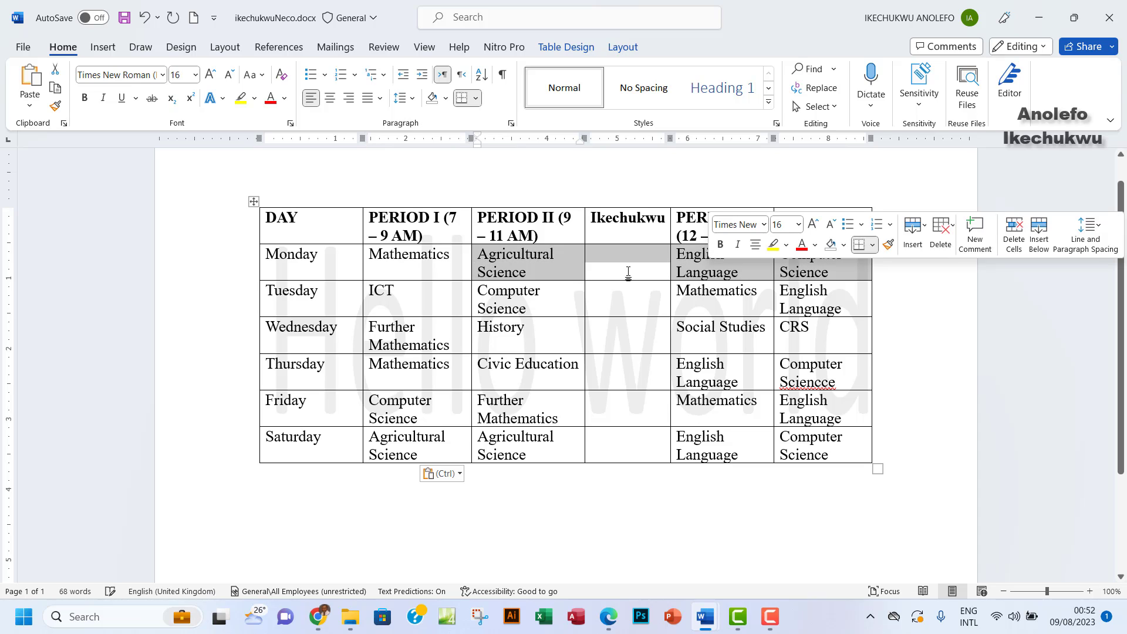
pyautogui.click(539, 272)
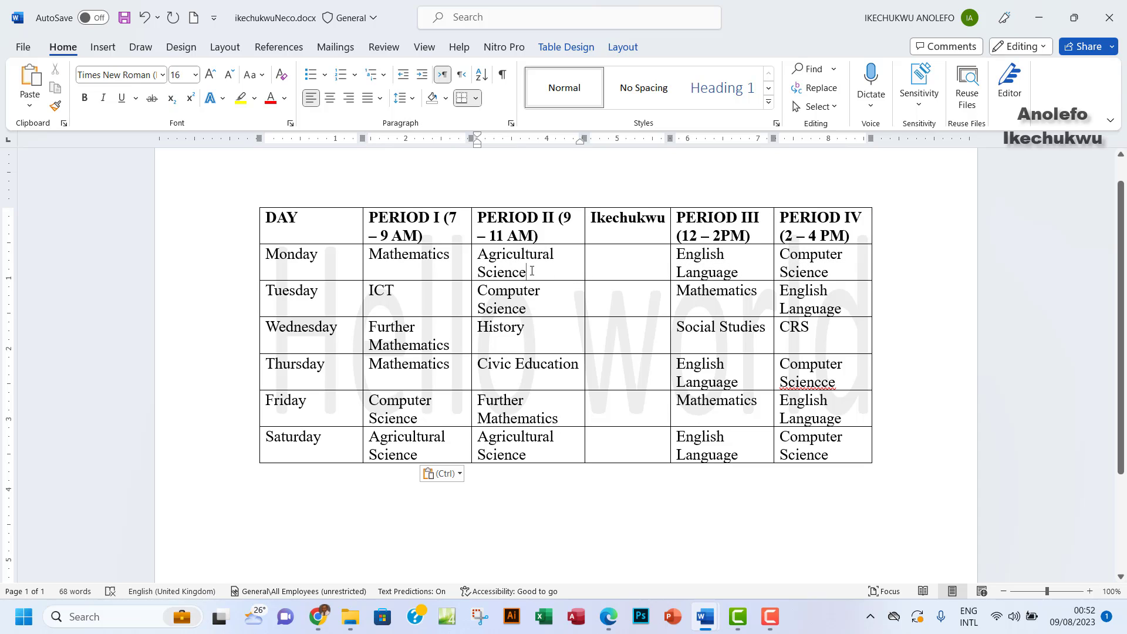
pyautogui.moveTo(539, 272); pyautogui.dragTo(492, 258)
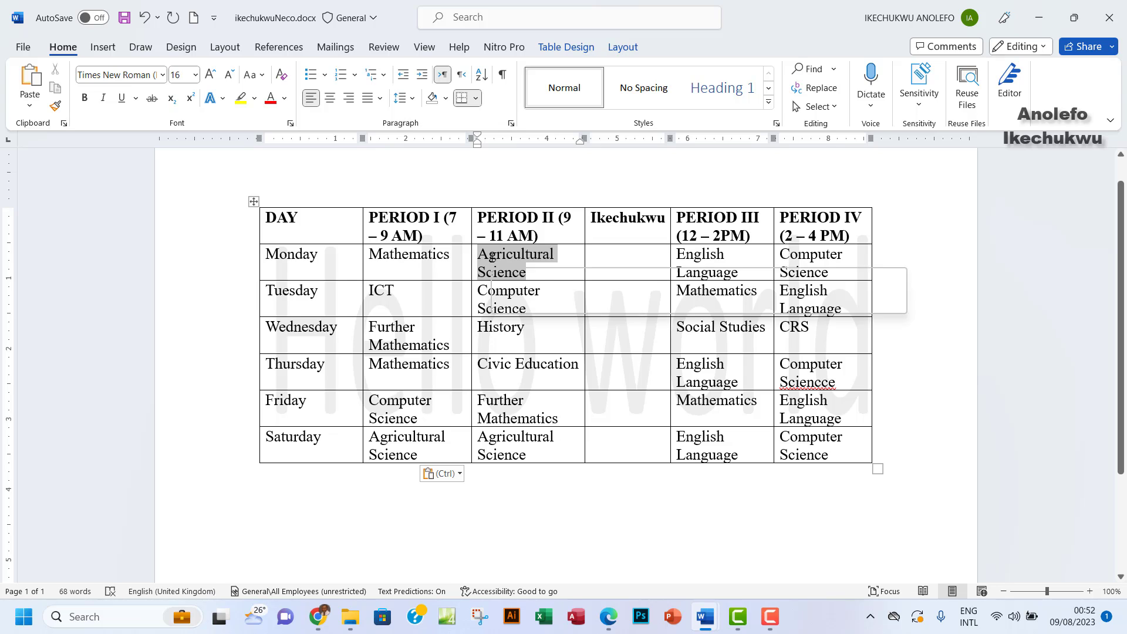
pyautogui.hotkey('ctrl', 'c')
pyautogui.press('Delete')
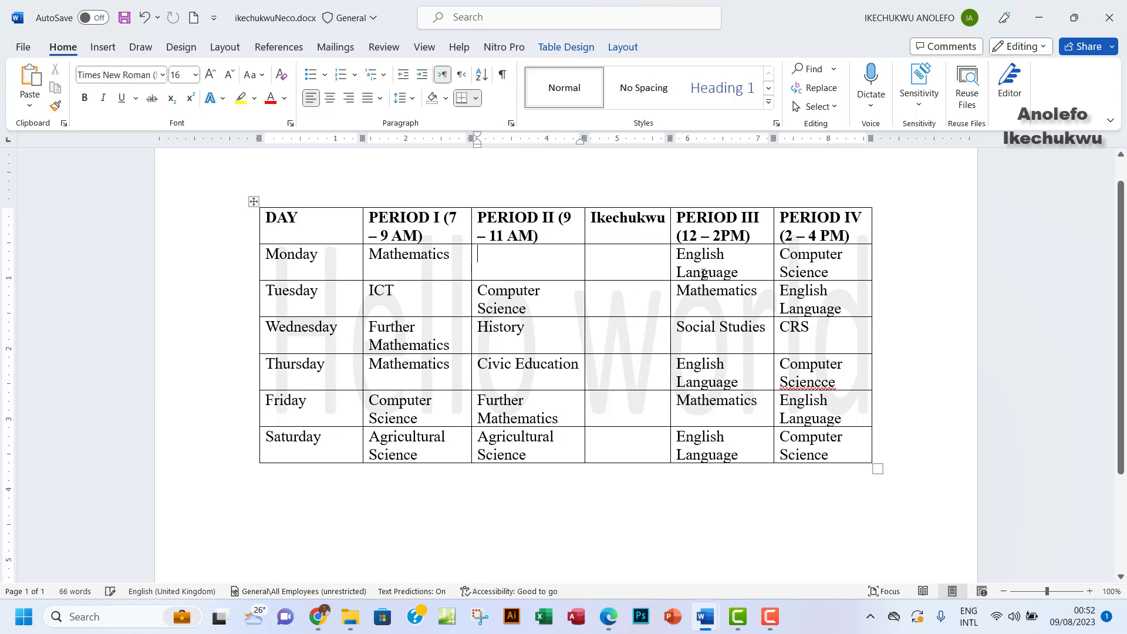
pyautogui.moveTo(741, 274); pyautogui.dragTo(675, 254)
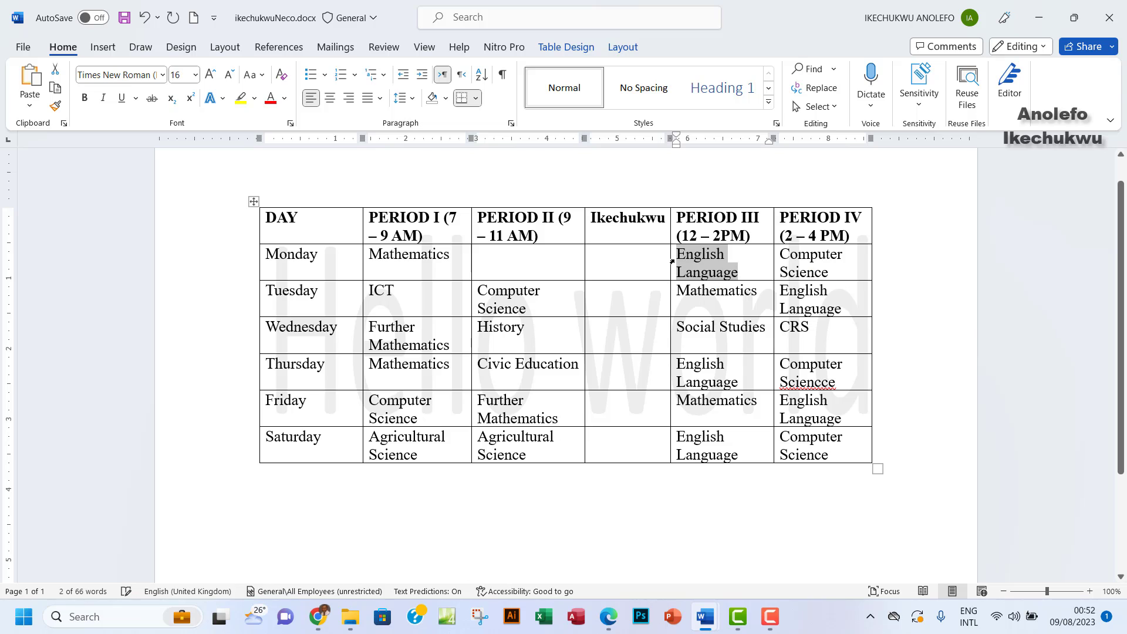
pyautogui.hotkey('ctrl', 'v')
# Move Computer Science to Monday Period II and put Agricultural Science in Monday Period IV
pyautogui.moveTo(843, 272); pyautogui.dragTo(781, 259)
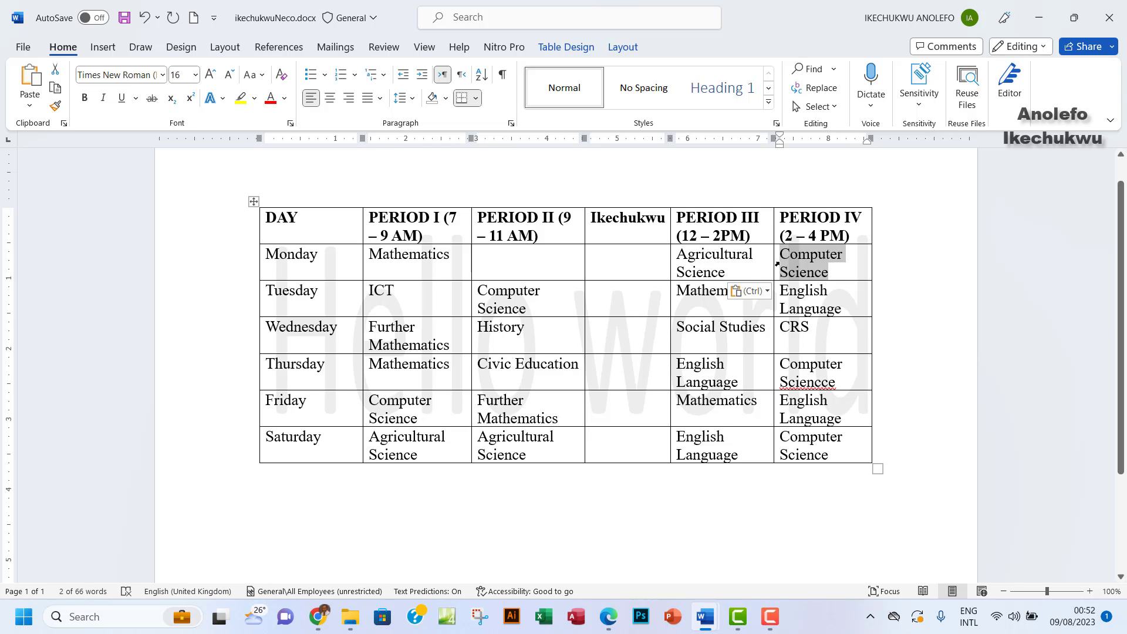
pyautogui.hotkey('ctrl', 'x')
pyautogui.click(524, 263)
pyautogui.hotkey('ctrl', 'v')
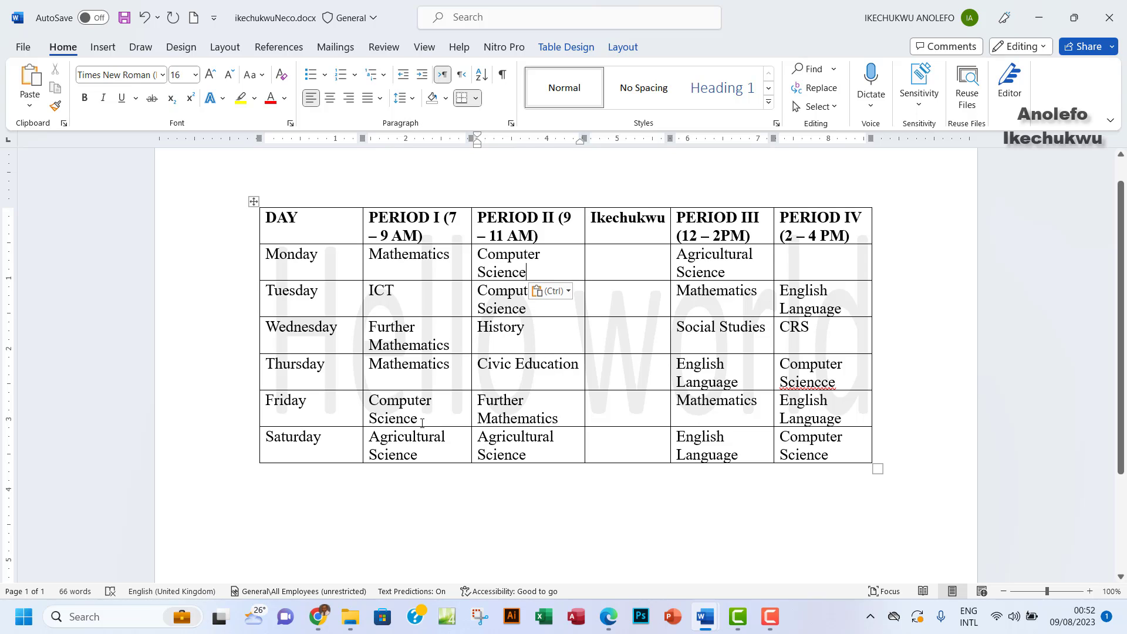
pyautogui.moveTo(425, 456); pyautogui.dragTo(367, 439)
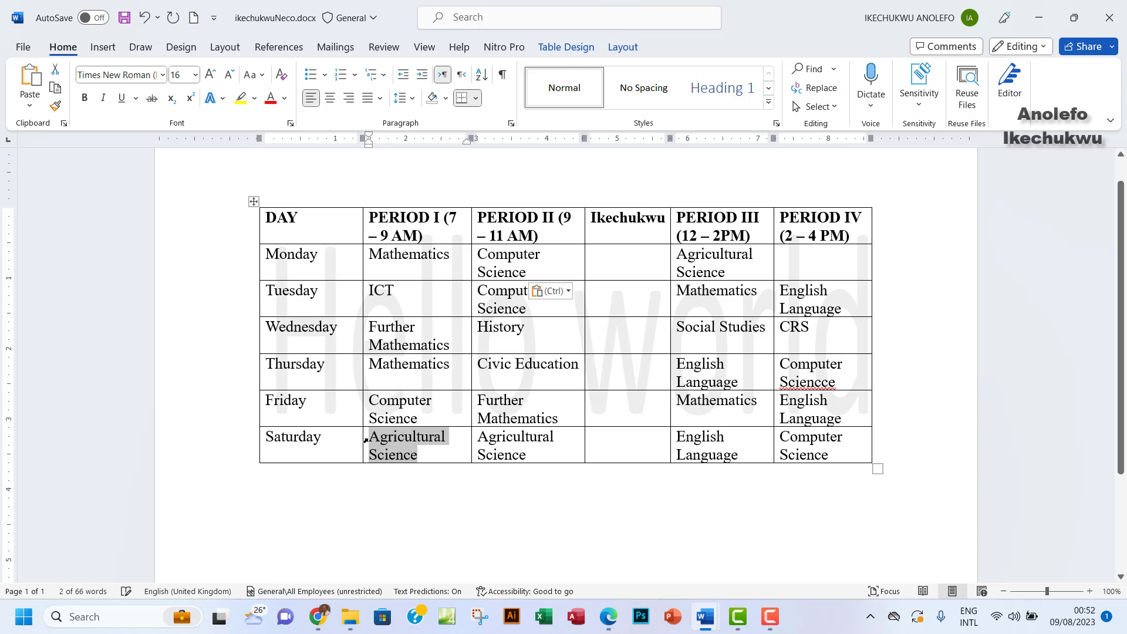
pyautogui.click(797, 266)
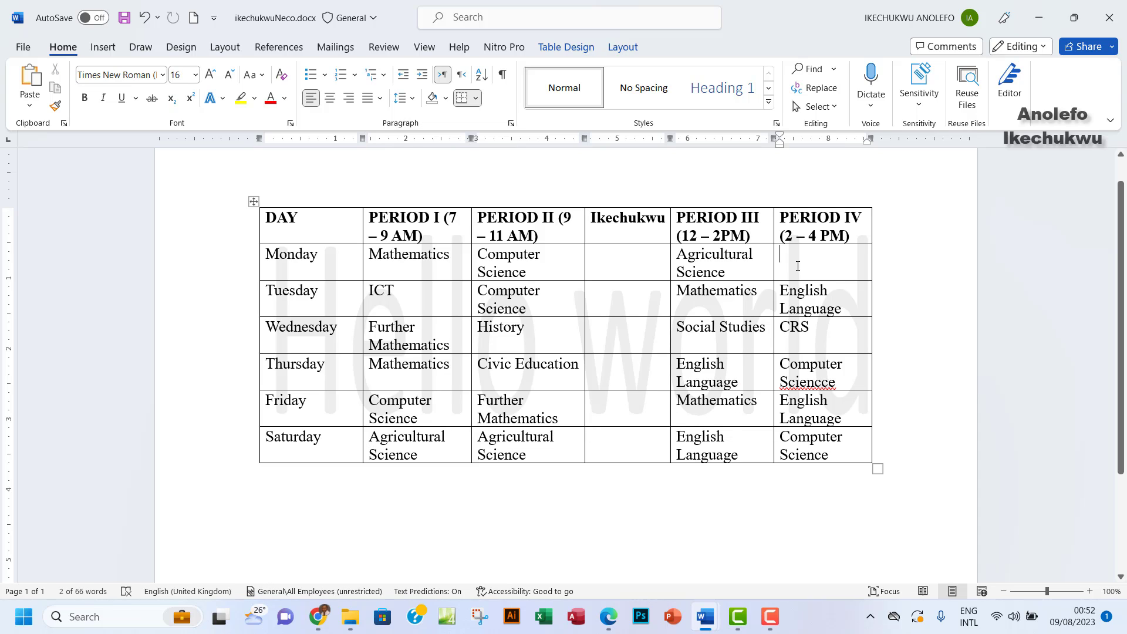
pyautogui.hotkey('ctrl', 'v')
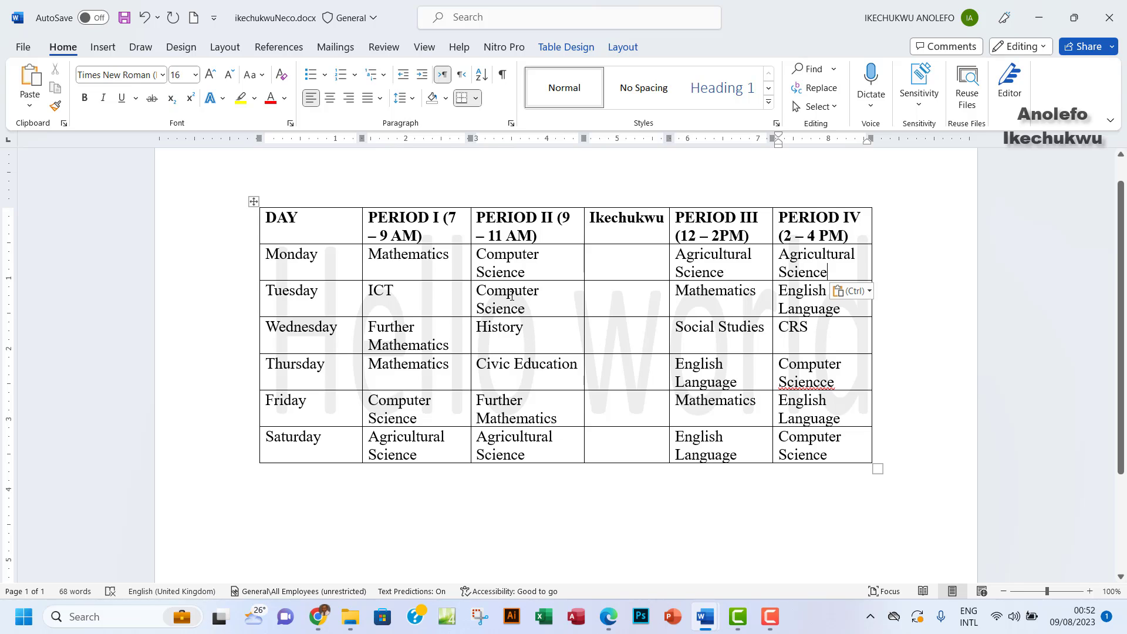
# Swap Further Mathematics from Friday Period II with History in Wednesday Period II
pyautogui.moveTo(511, 295); pyautogui.dragTo(518, 435)
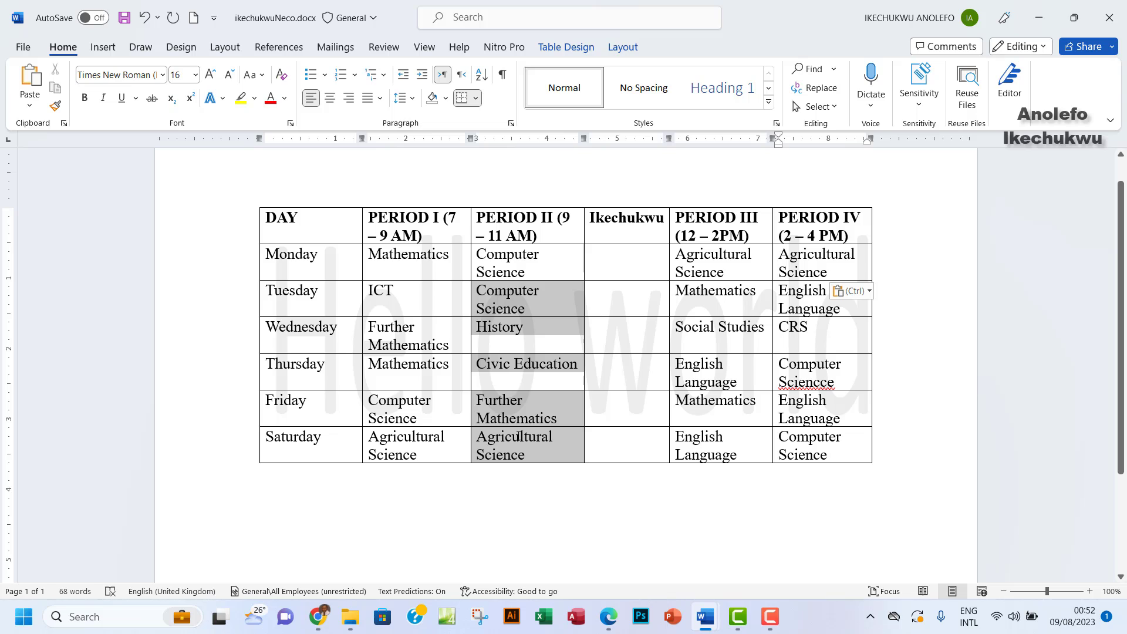
pyautogui.click(500, 367)
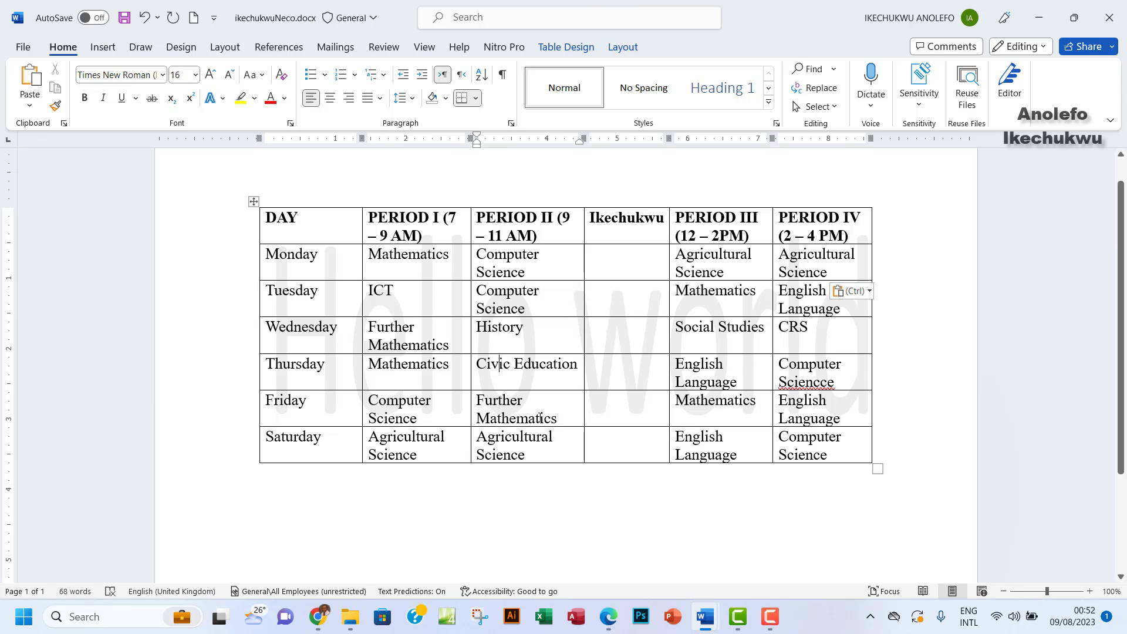
pyautogui.moveTo(556, 417); pyautogui.dragTo(486, 405)
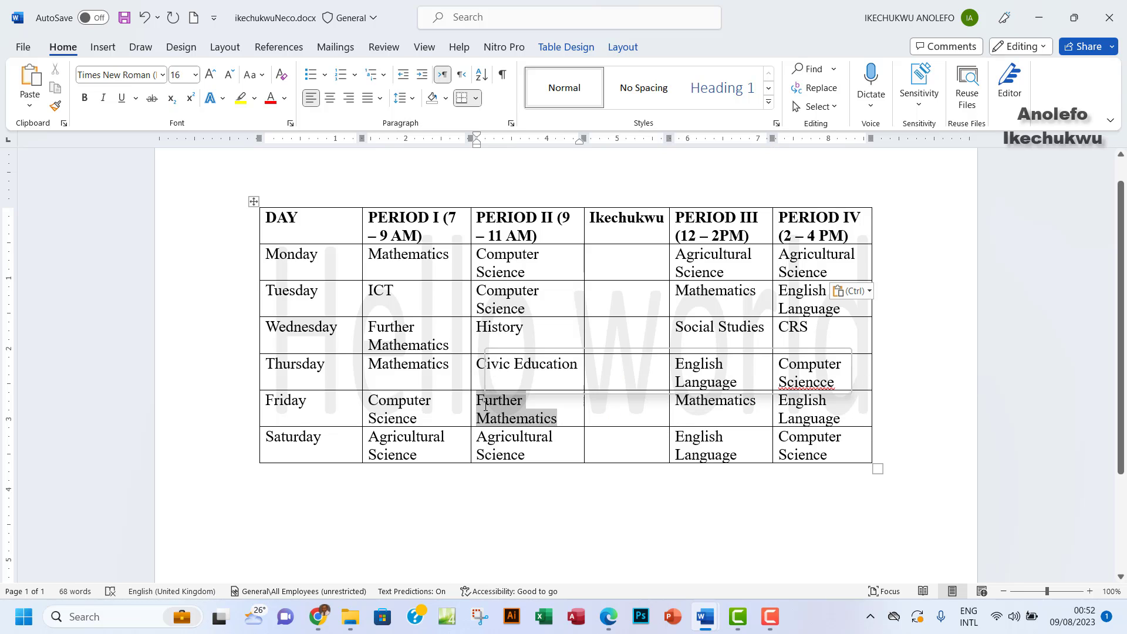
pyautogui.press('Delete')
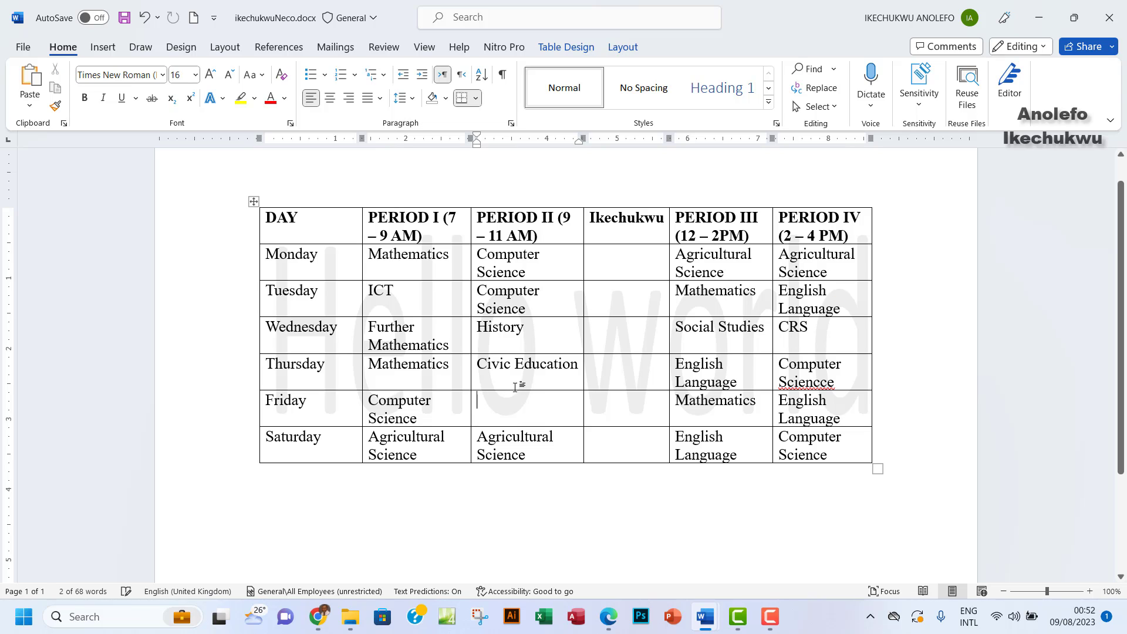
pyautogui.moveTo(524, 328); pyautogui.dragTo(469, 334)
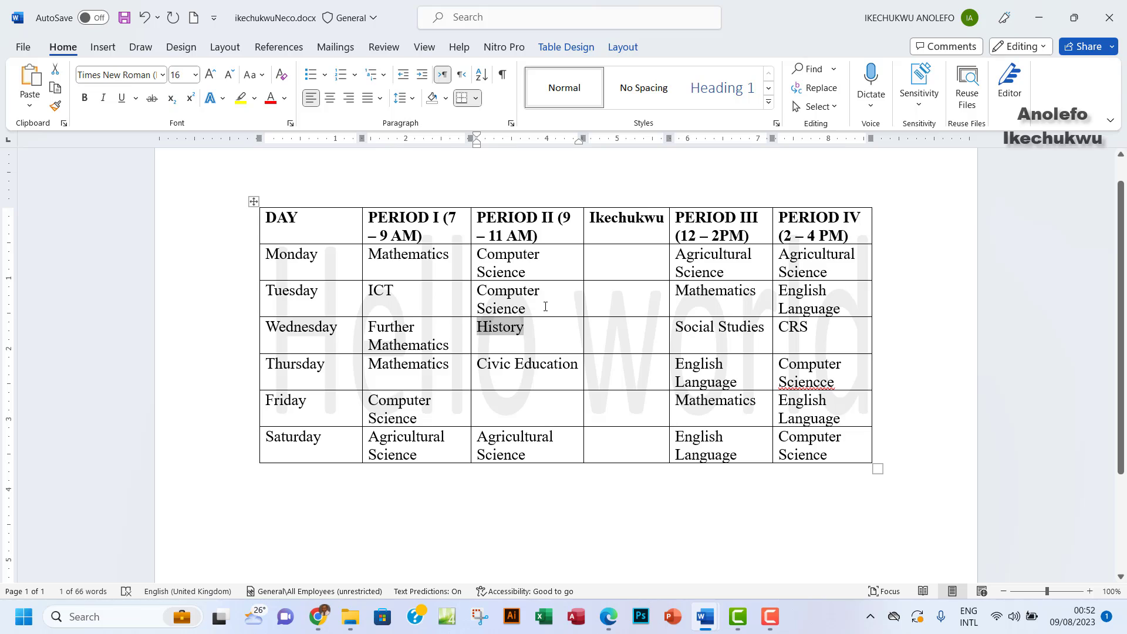
pyautogui.hotkey('ctrl', 'v')
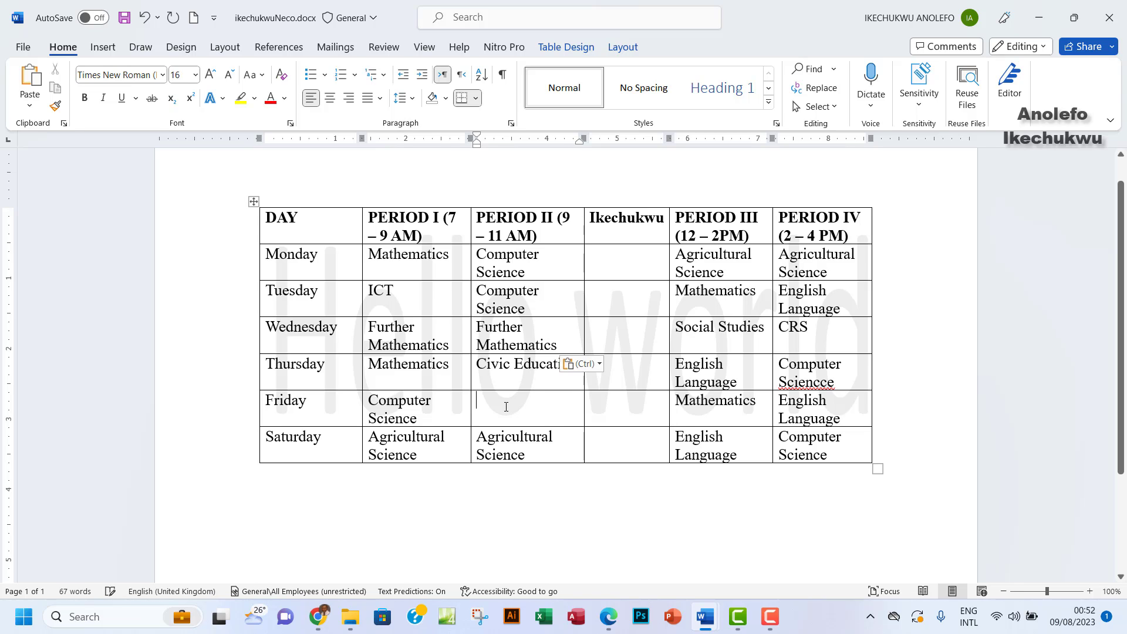
pyautogui.write('His')
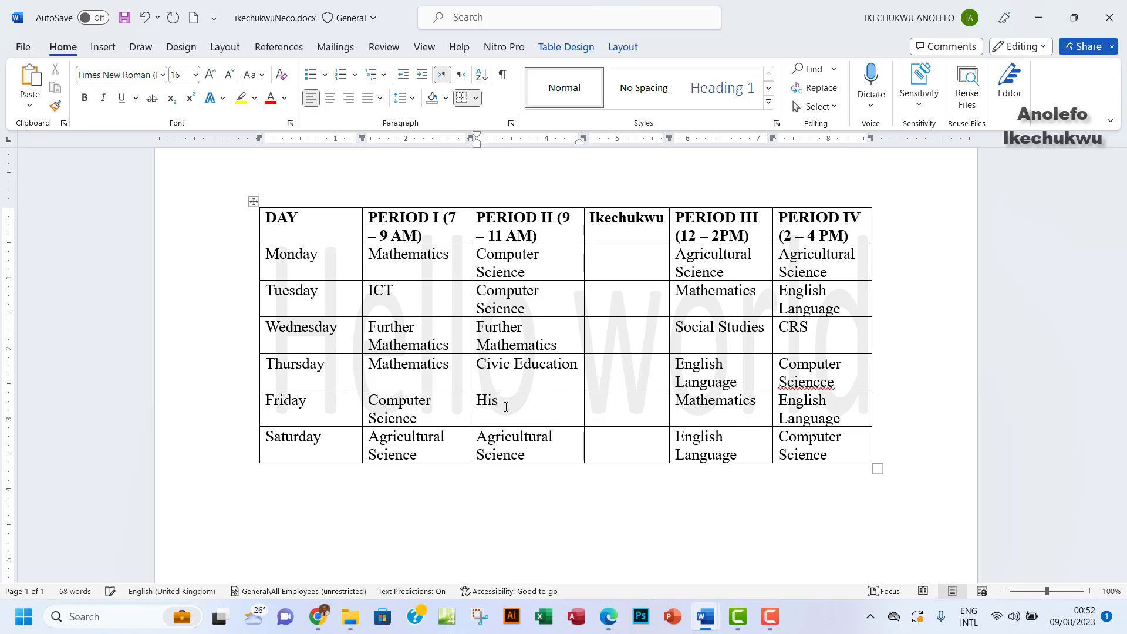
pyautogui.write('tory')
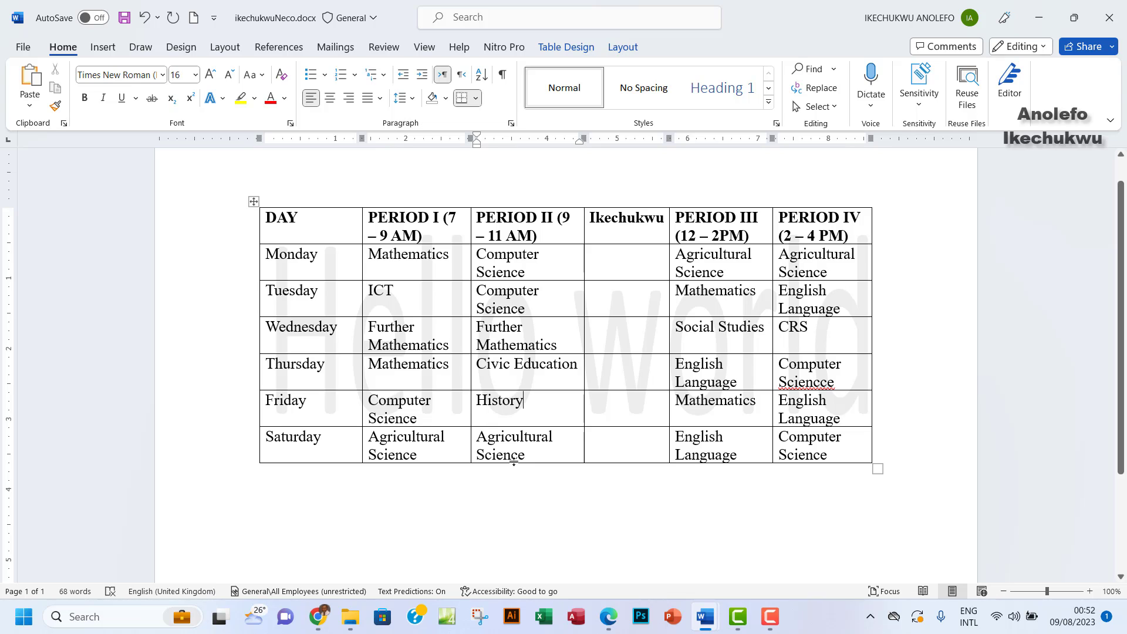
# Move Saturday's Agricultural Science to Thursday Period III and copy English Language into Saturday Period II
pyautogui.moveTo(539, 457); pyautogui.dragTo(474, 442)
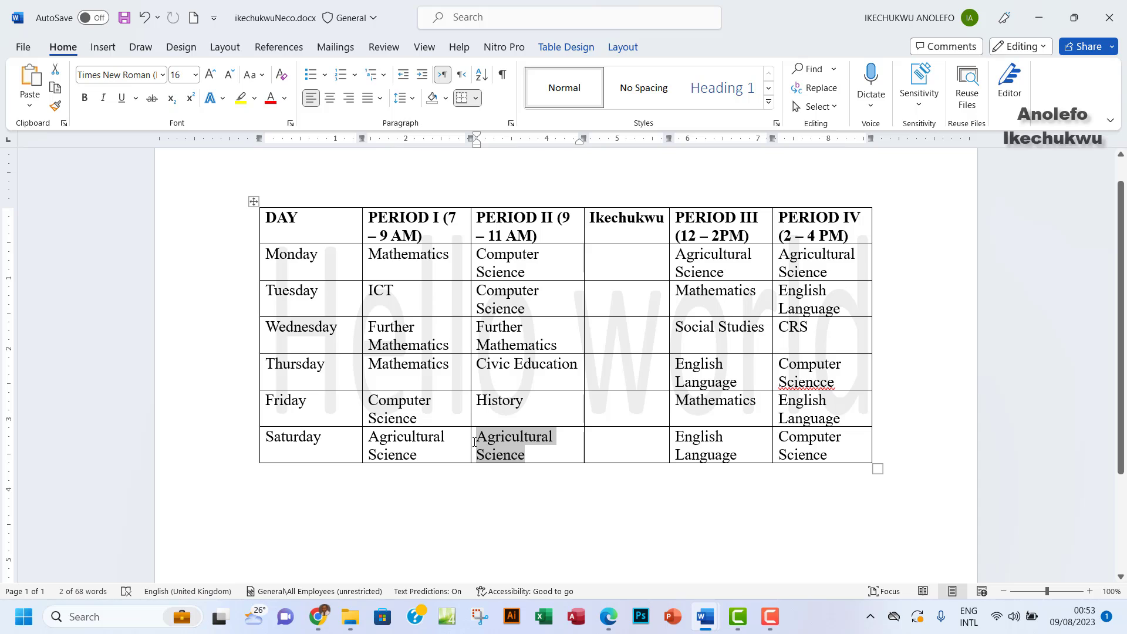
pyautogui.press('Delete')
pyautogui.moveTo(737, 382); pyautogui.dragTo(671, 368)
pyautogui.hotkey('ctrl', 'v')
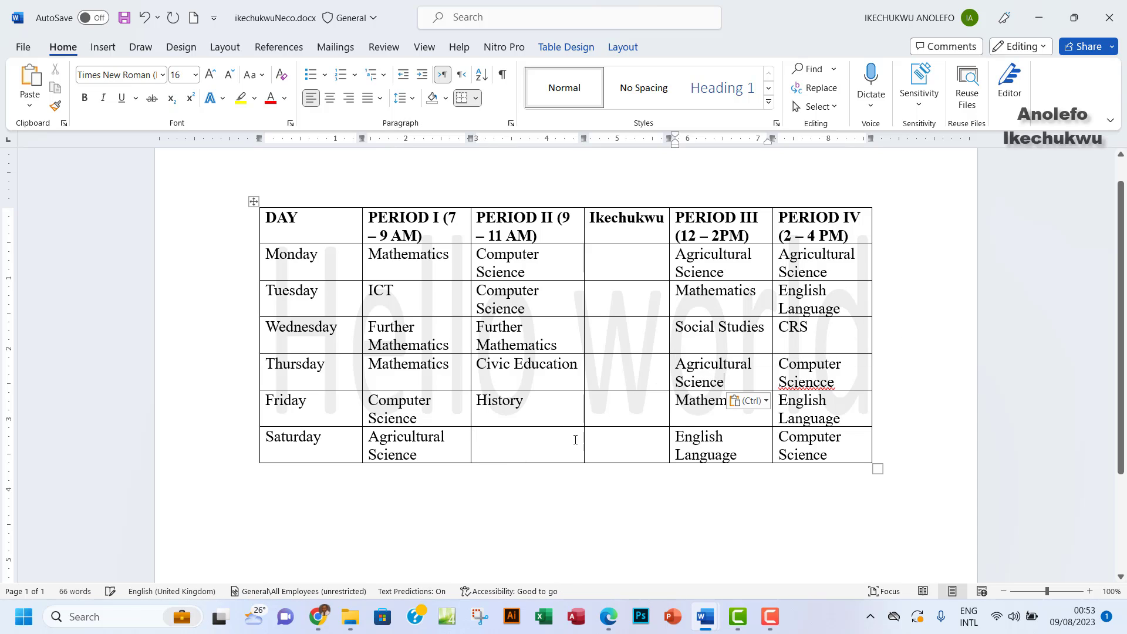
pyautogui.click(519, 447)
pyautogui.moveTo(842, 311); pyautogui.dragTo(779, 303)
pyautogui.hotkey('ctrl', 'c')
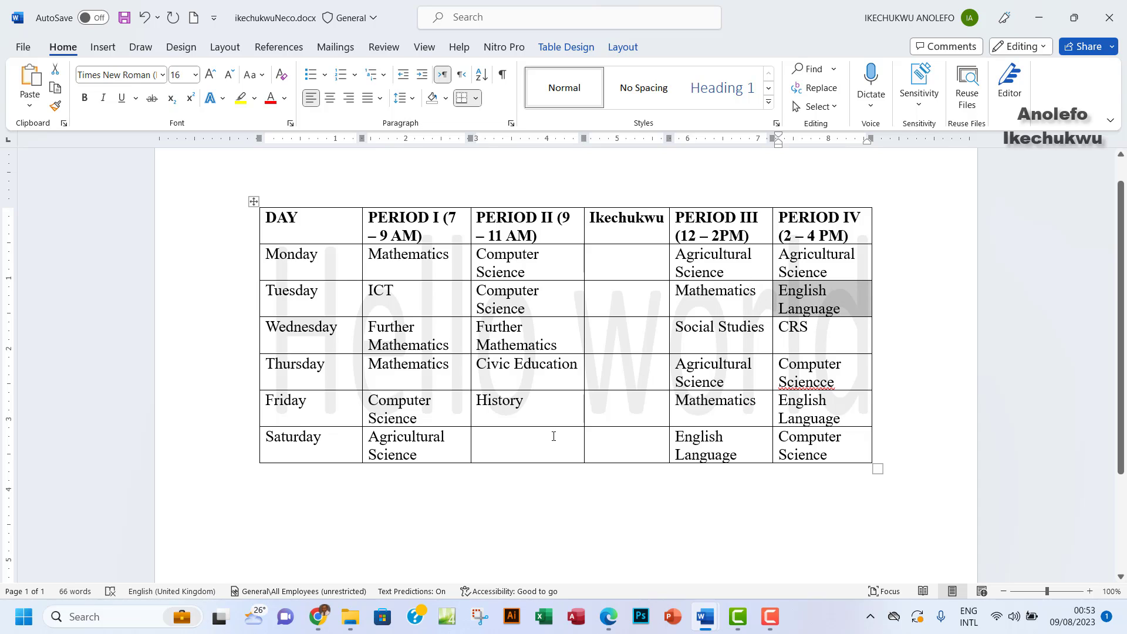
pyautogui.click(510, 453)
pyautogui.hotkey('ctrl', 'v')
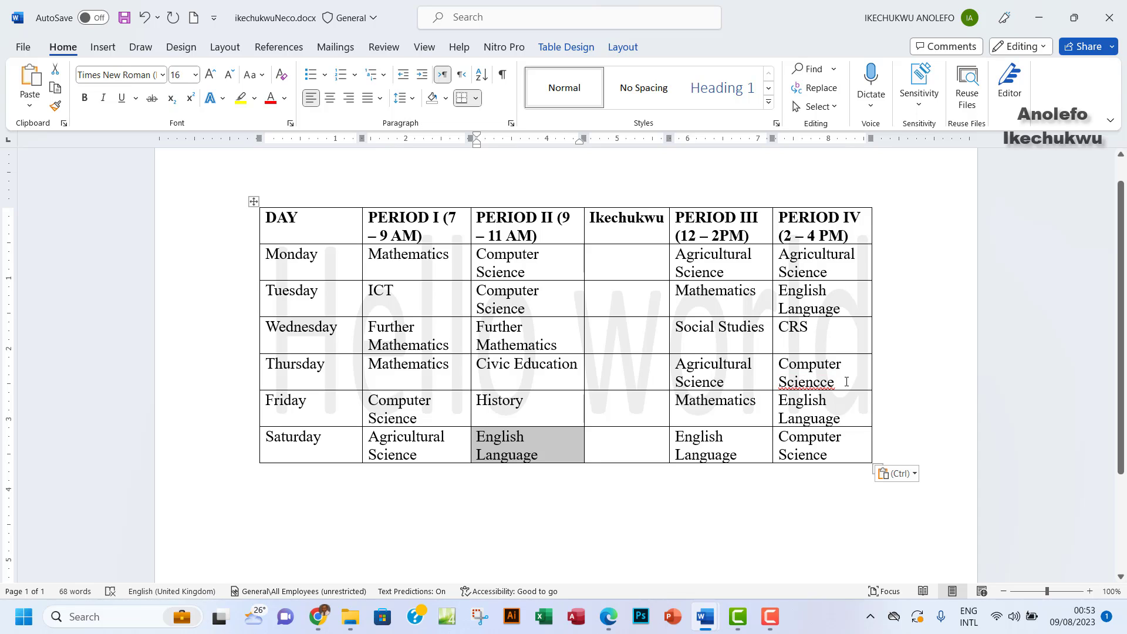
# Correct 'Sciencce' to 'Science', move Computer Science to Wednesday Period IV, and type CRS
pyautogui.click(823, 381)
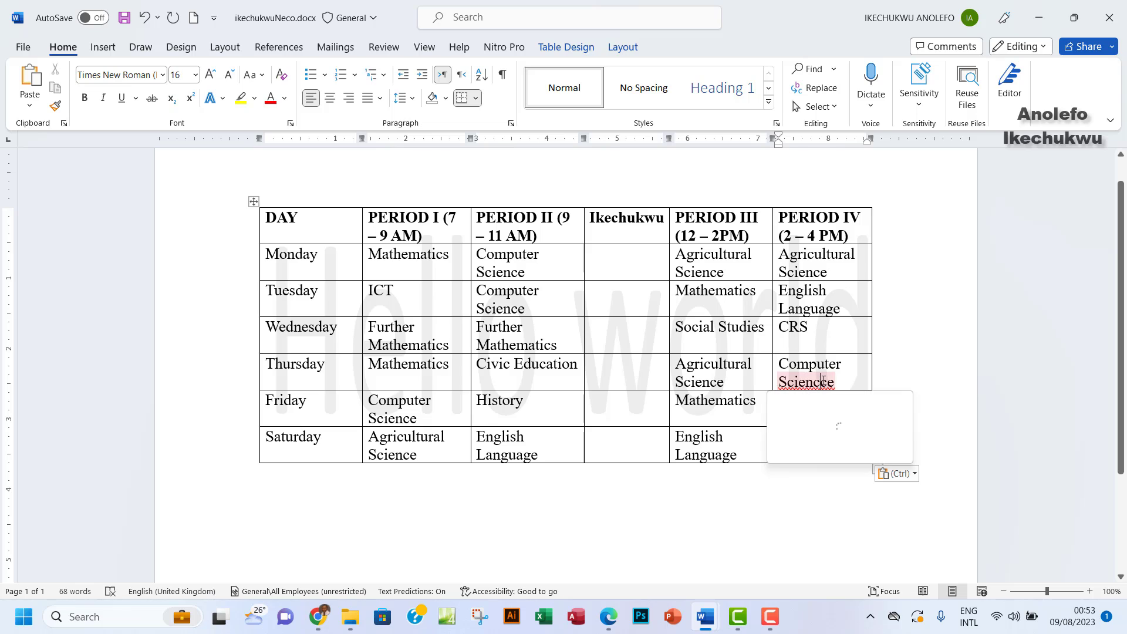
pyautogui.click(790, 431)
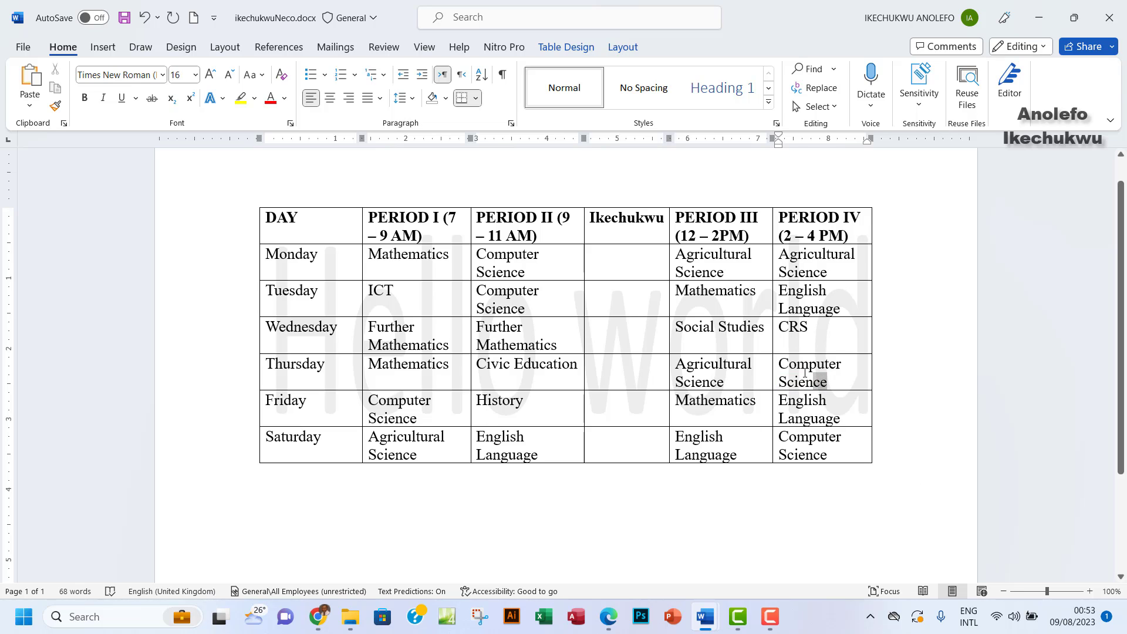
pyautogui.moveTo(805, 373); pyautogui.dragTo(785, 367)
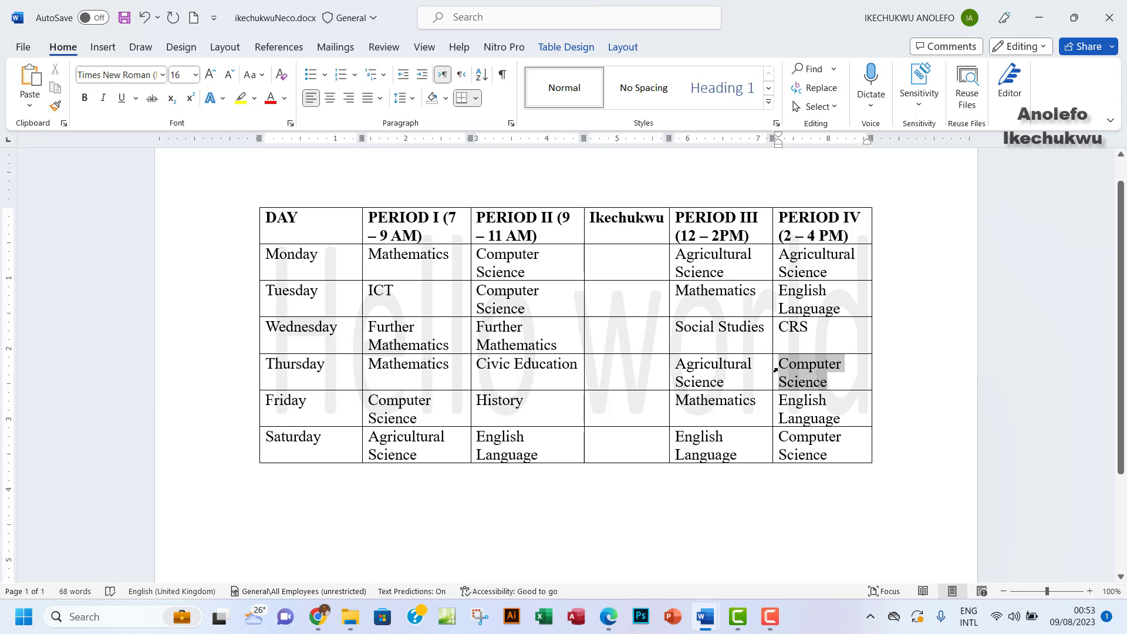
pyautogui.press('Delete')
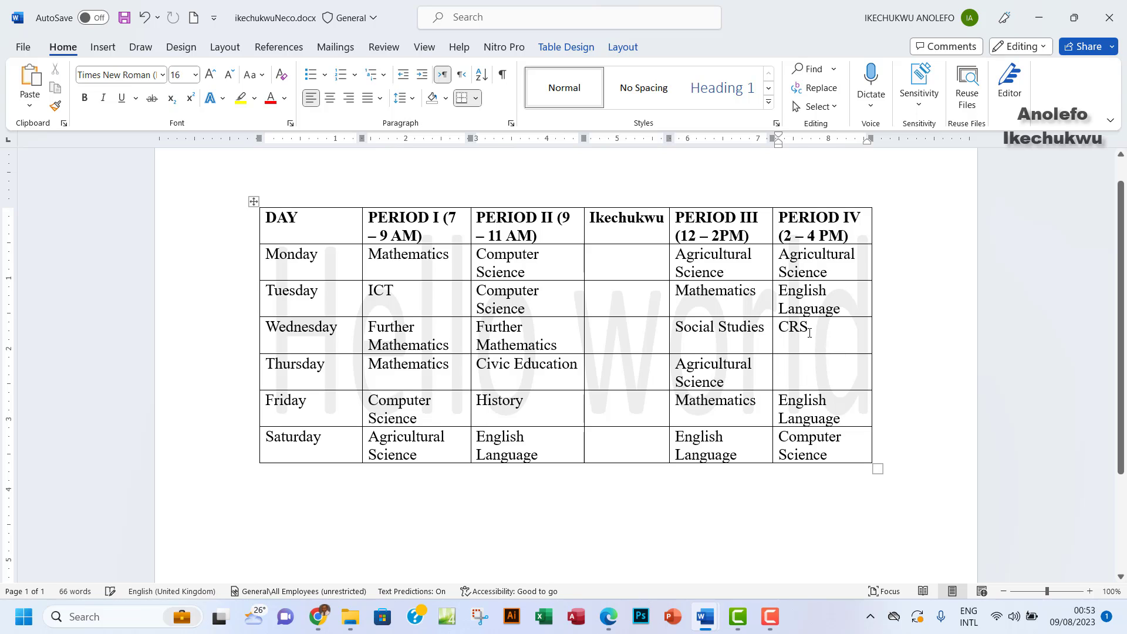
pyautogui.moveTo(809, 332); pyautogui.dragTo(771, 334)
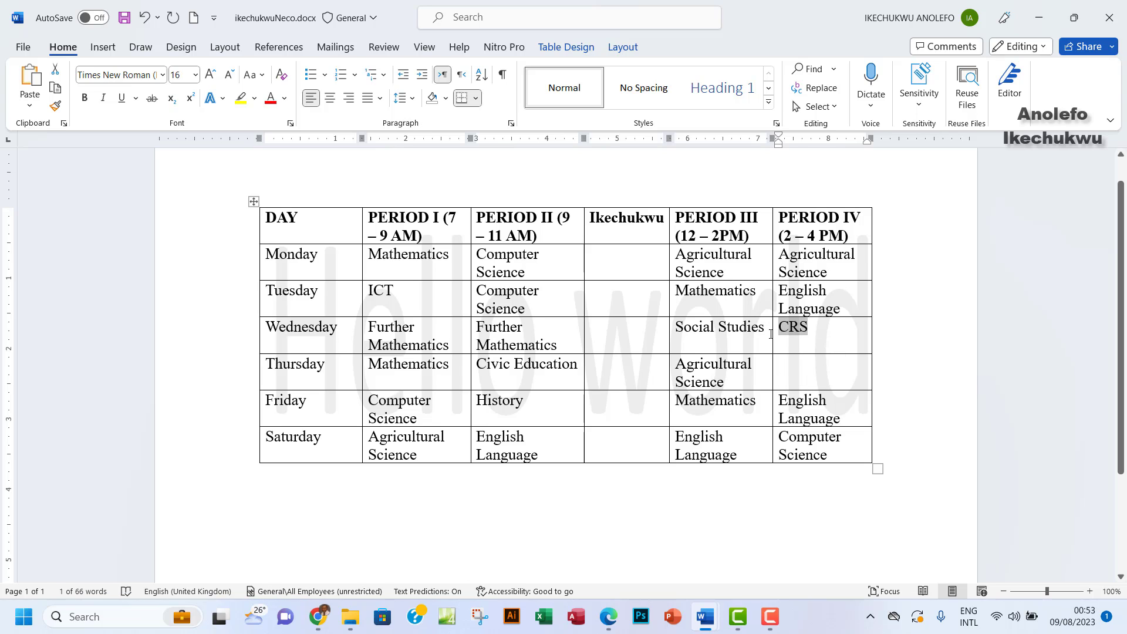
pyautogui.hotkey('ctrl', 'v')
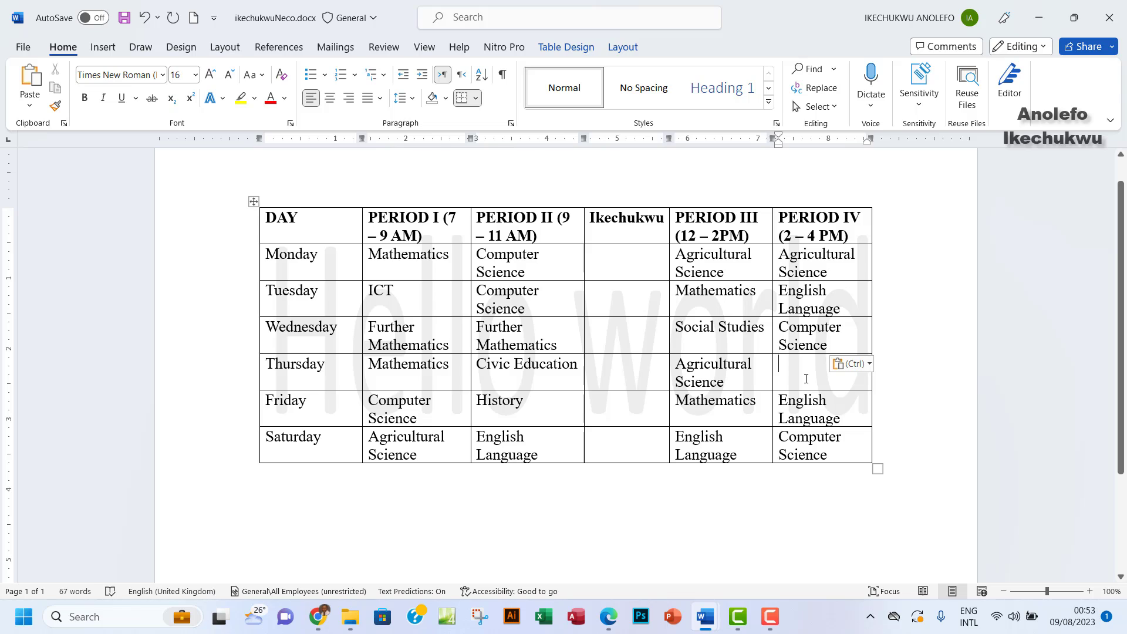
pyautogui.write('c')
pyautogui.press('BackSpace')
pyautogui.write('CRS')
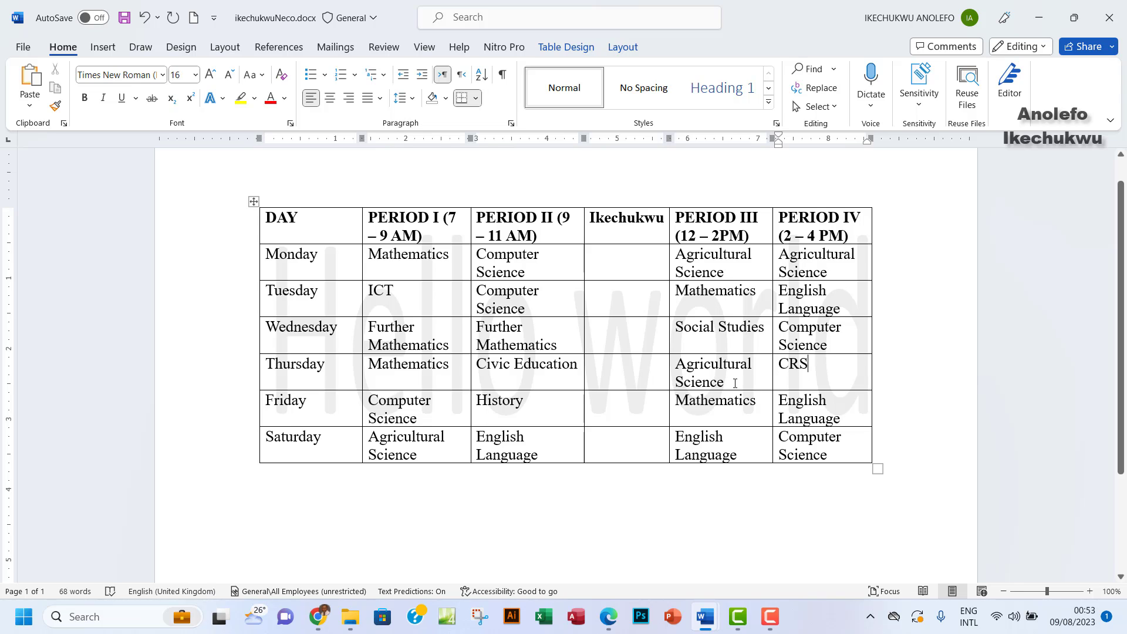
# Put Social Studies from Wednesday Period III in place of Friday's Period III Mathematics
pyautogui.moveTo(723, 381); pyautogui.dragTo(693, 366)
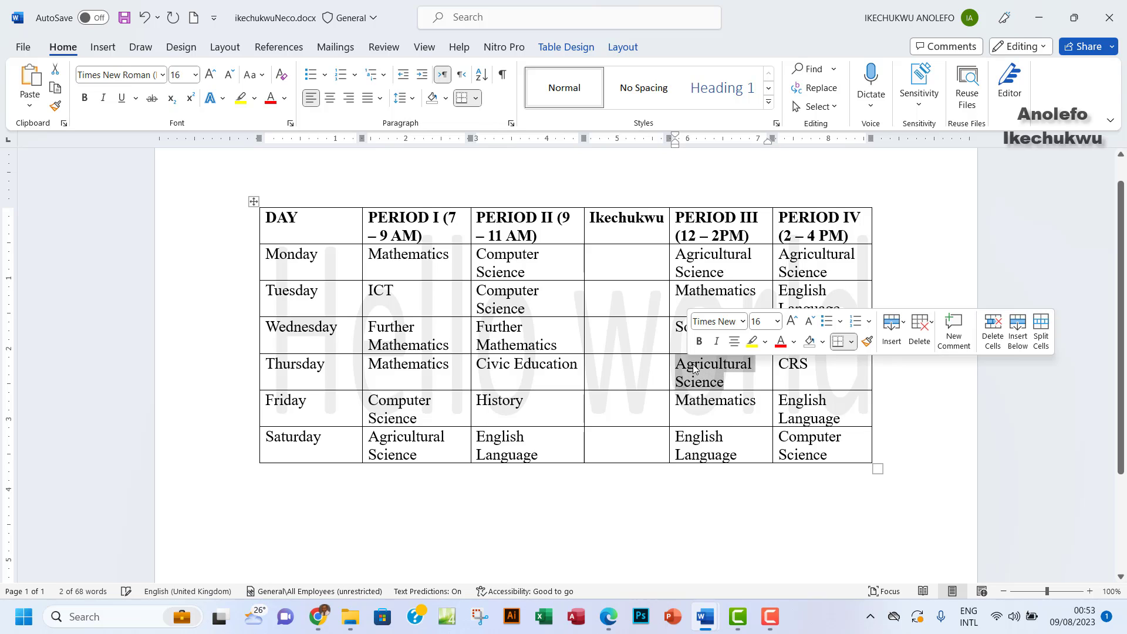
pyautogui.click(683, 331)
pyautogui.tripleClick(682, 328)
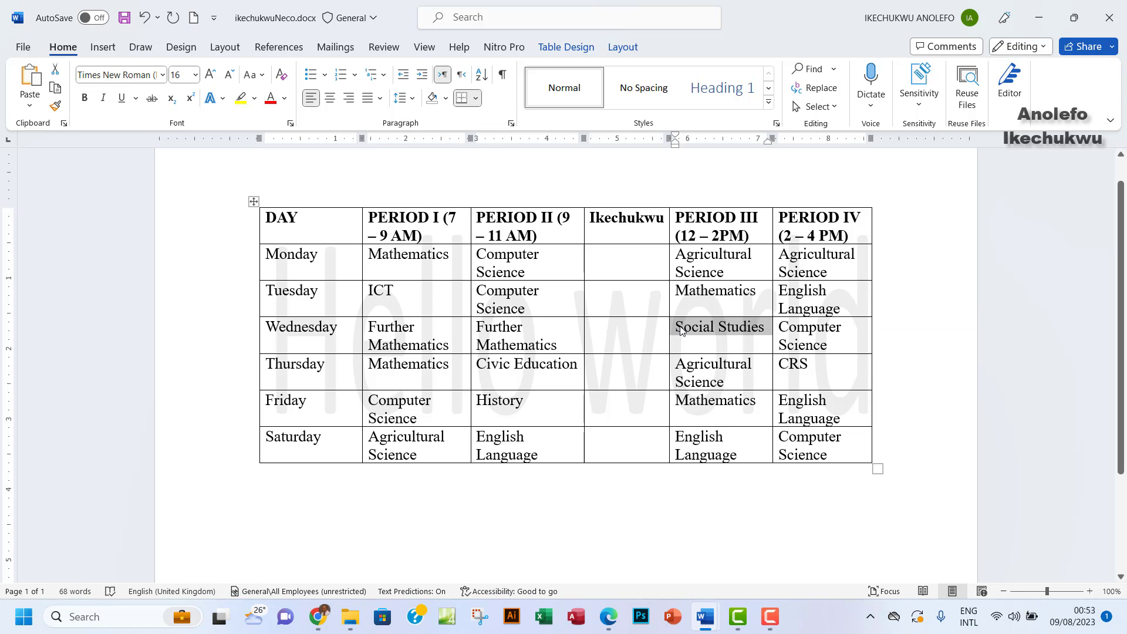
pyautogui.click(682, 328)
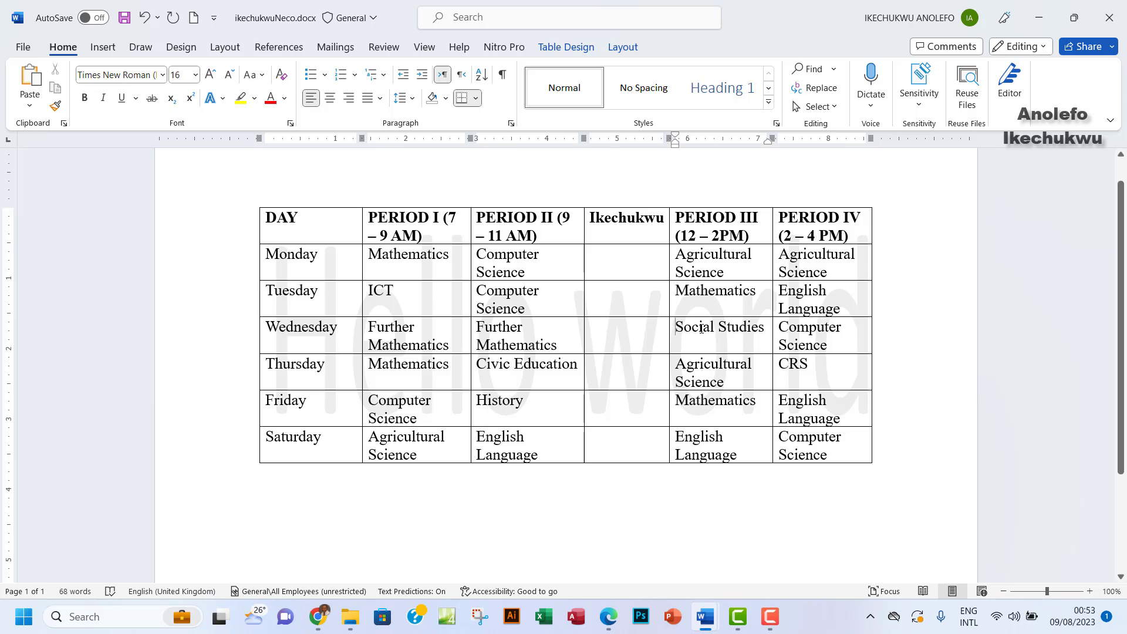
pyautogui.moveTo(679, 327); pyautogui.dragTo(754, 329)
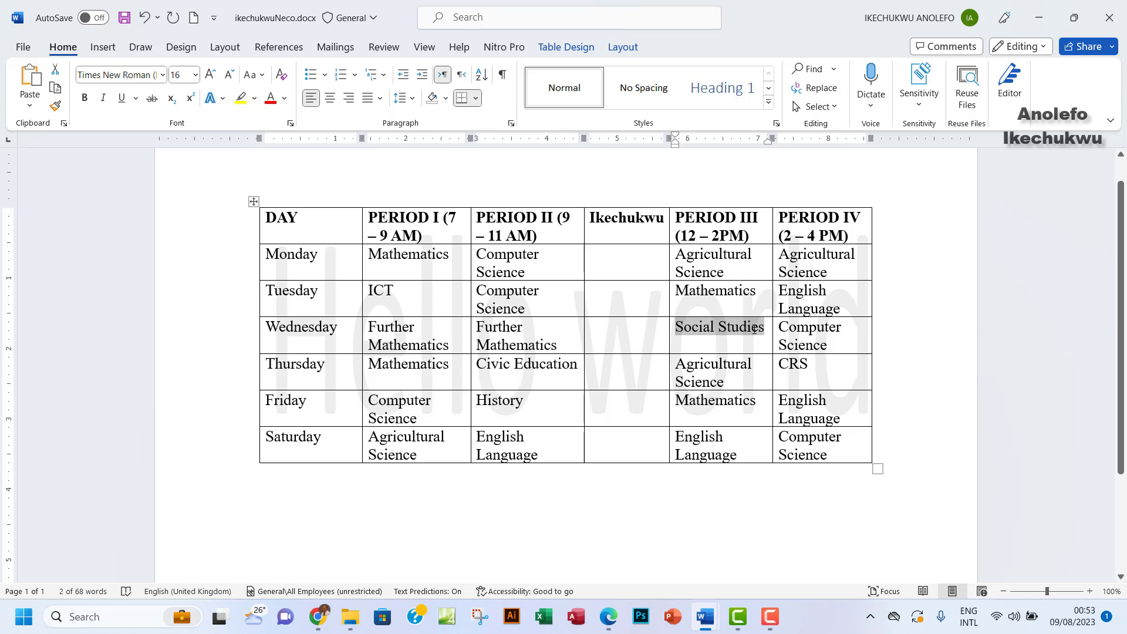
pyautogui.doubleClick(757, 400)
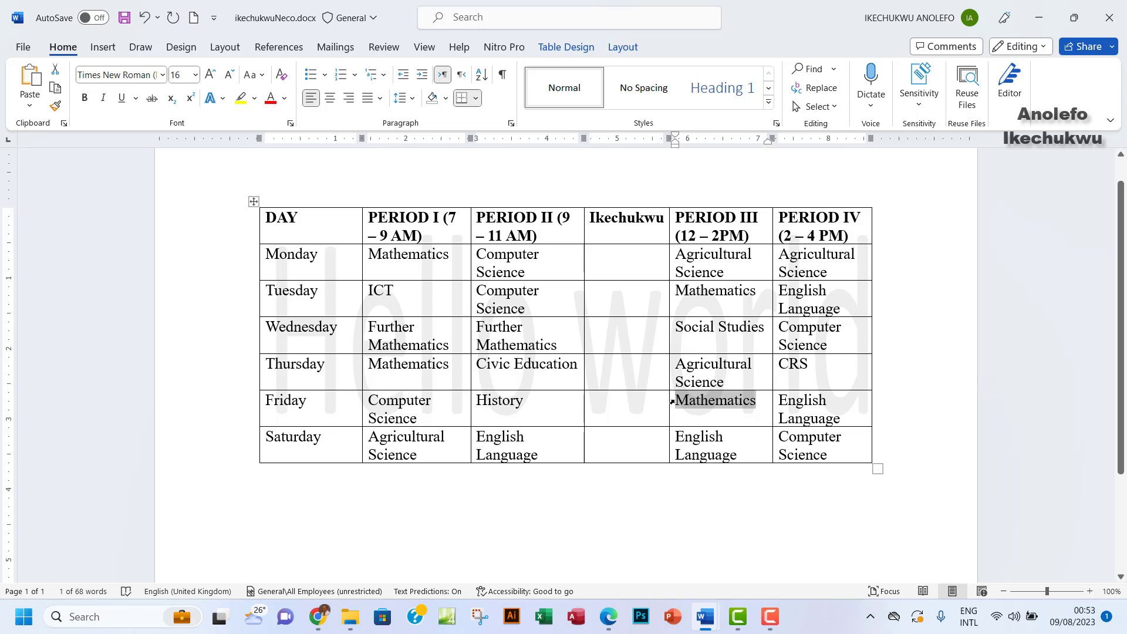
pyautogui.hotkey('ctrl', 'v')
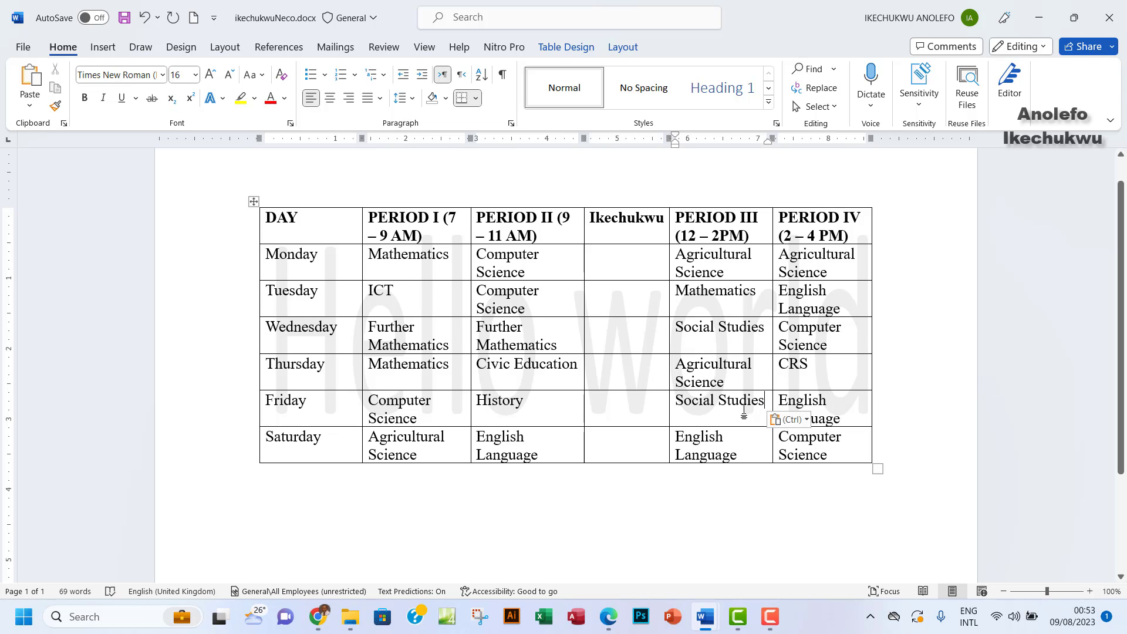
# Put Computer Science in place of Social Studies in Wednesday Period III
pyautogui.moveTo(823, 466); pyautogui.dragTo(781, 440)
pyautogui.hotkey('ctrl', 'c')
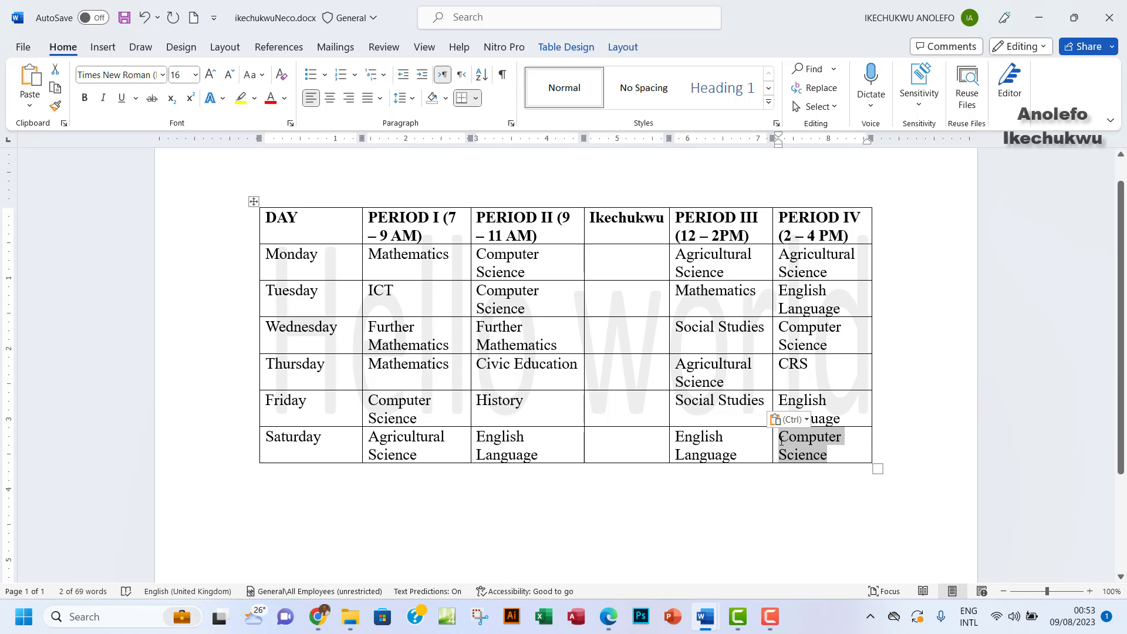
pyautogui.doubleClick(721, 328)
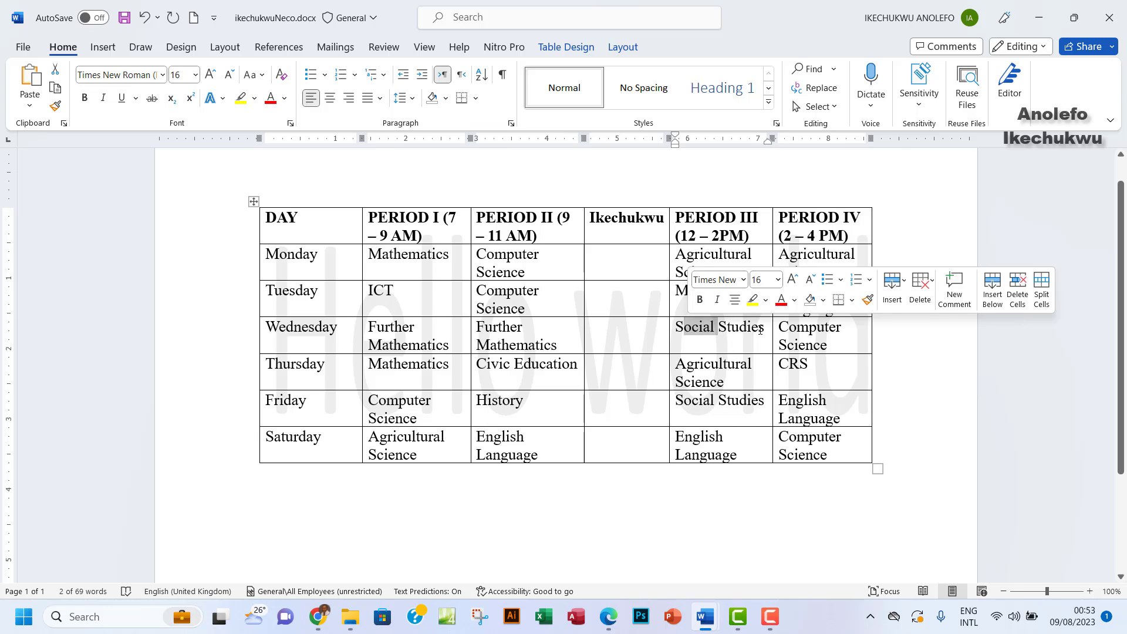
pyautogui.moveTo(760, 330); pyautogui.dragTo(692, 332)
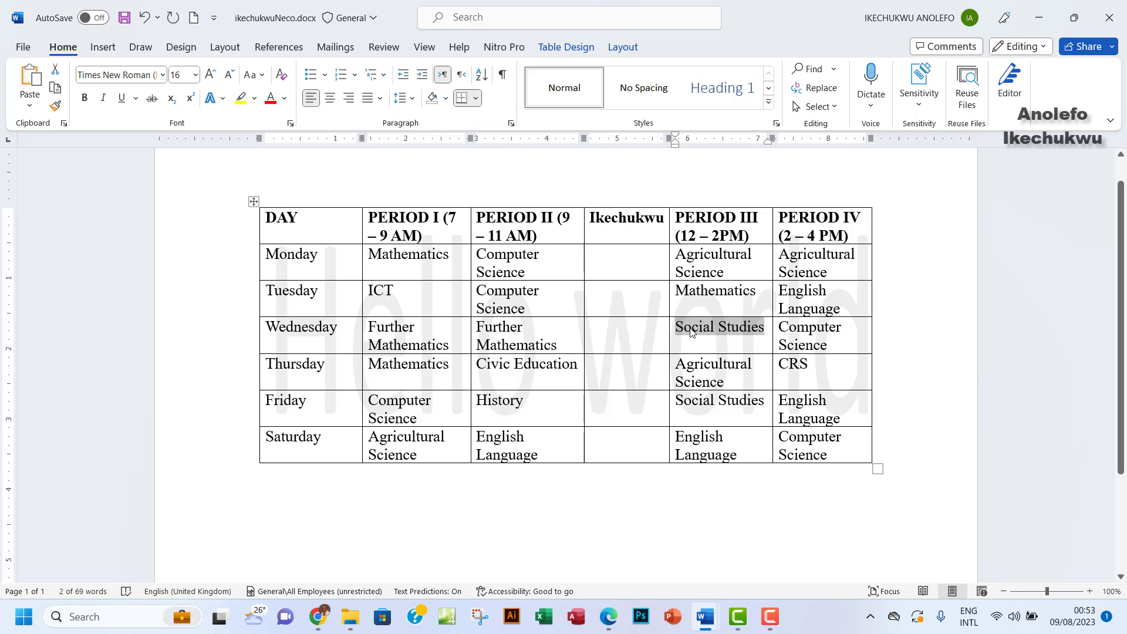
pyautogui.hotkey('ctrl', 'v')
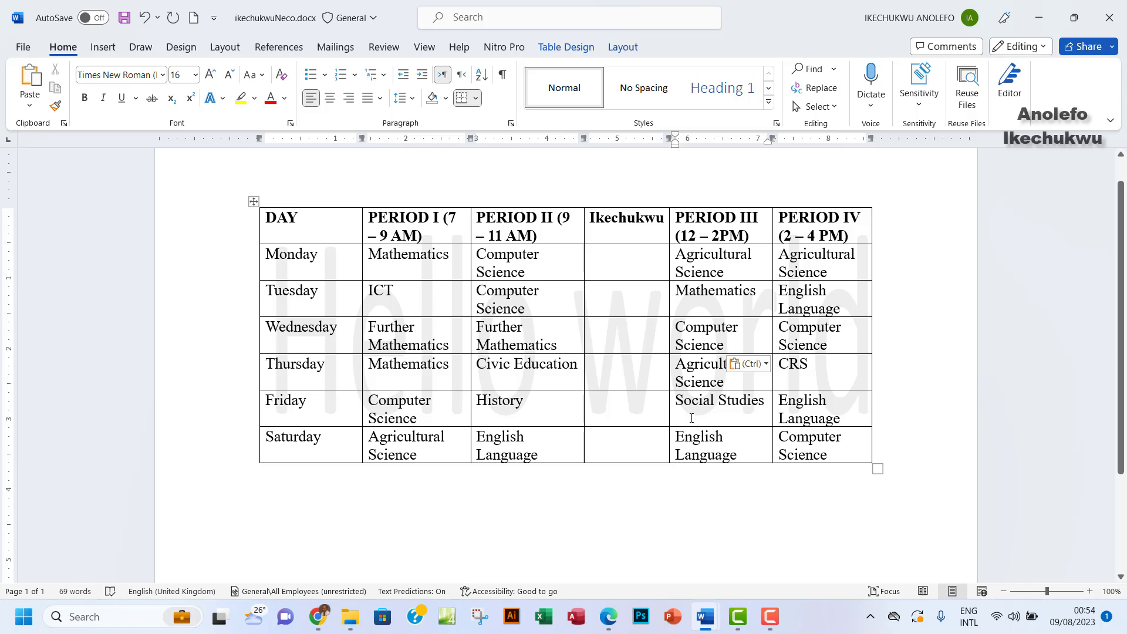
# Move Social Studies from Friday Period III over Saturday Period IV's Computer Science
pyautogui.moveTo(829, 453); pyautogui.dragTo(770, 443)
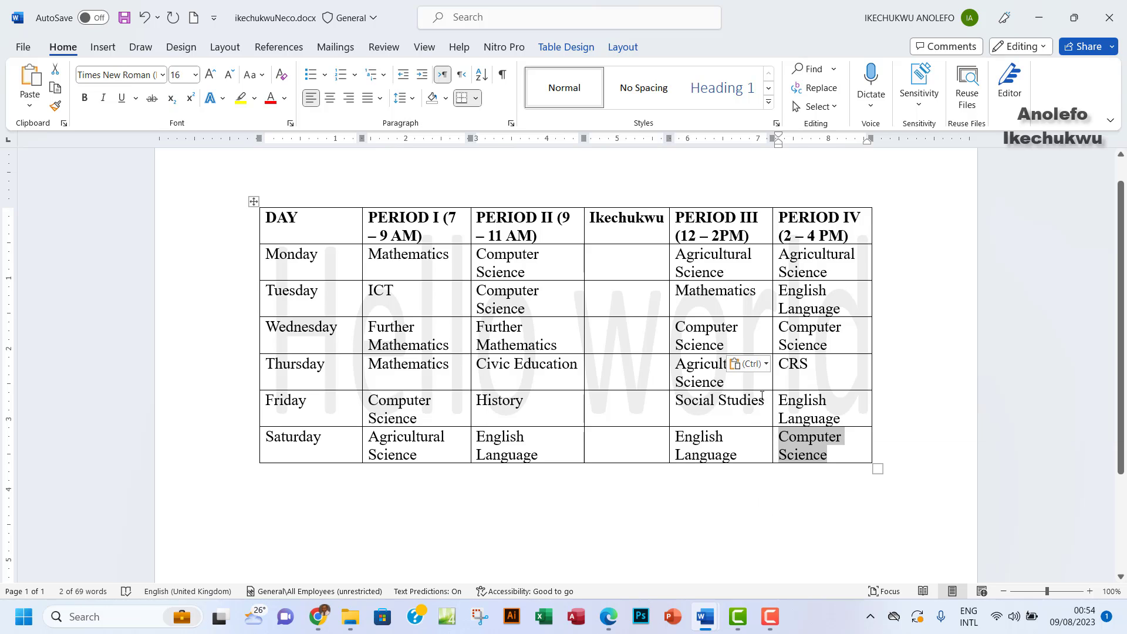
pyautogui.moveTo(763, 398); pyautogui.dragTo(672, 415)
pyautogui.hotkey('ctrl', 'c')
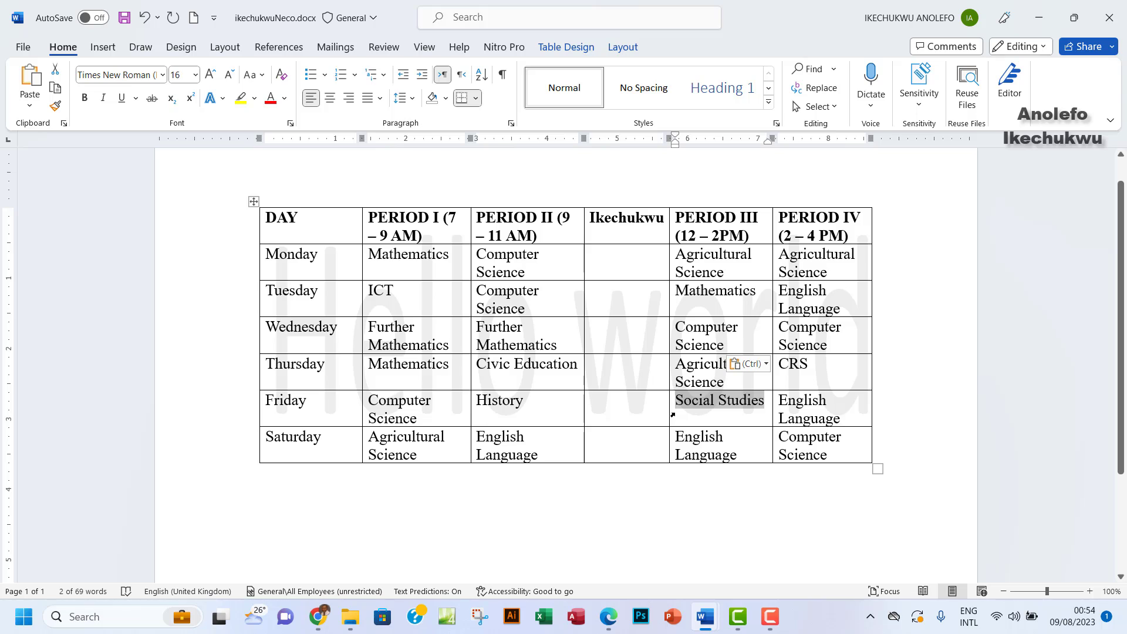
pyautogui.press('Delete')
pyautogui.moveTo(829, 457); pyautogui.dragTo(780, 437)
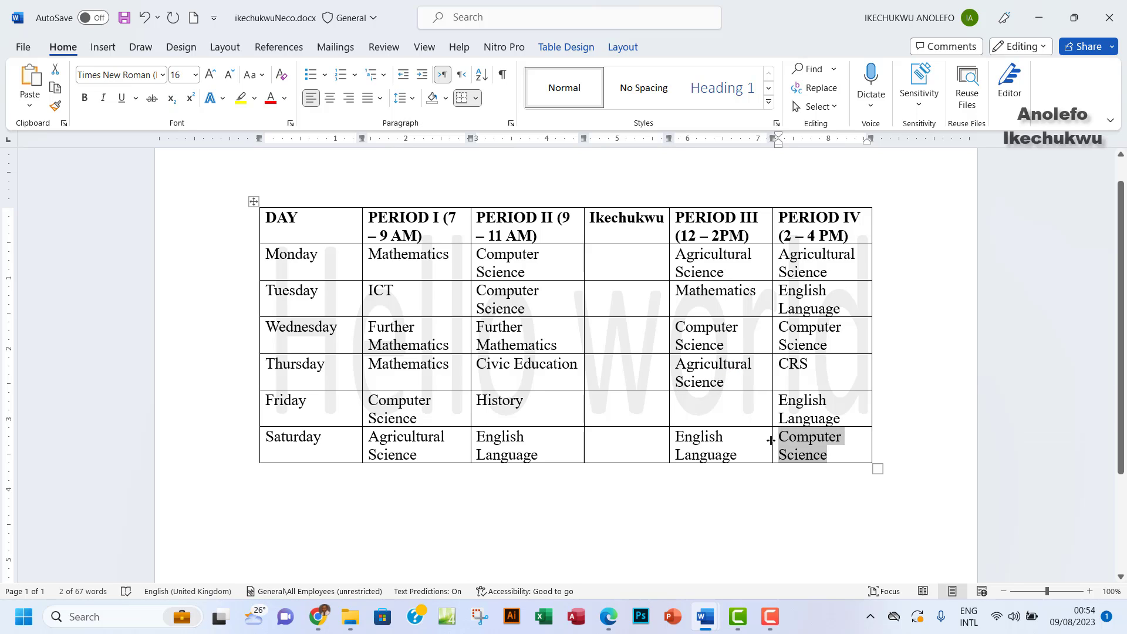
pyautogui.hotkey('ctrl', 'v')
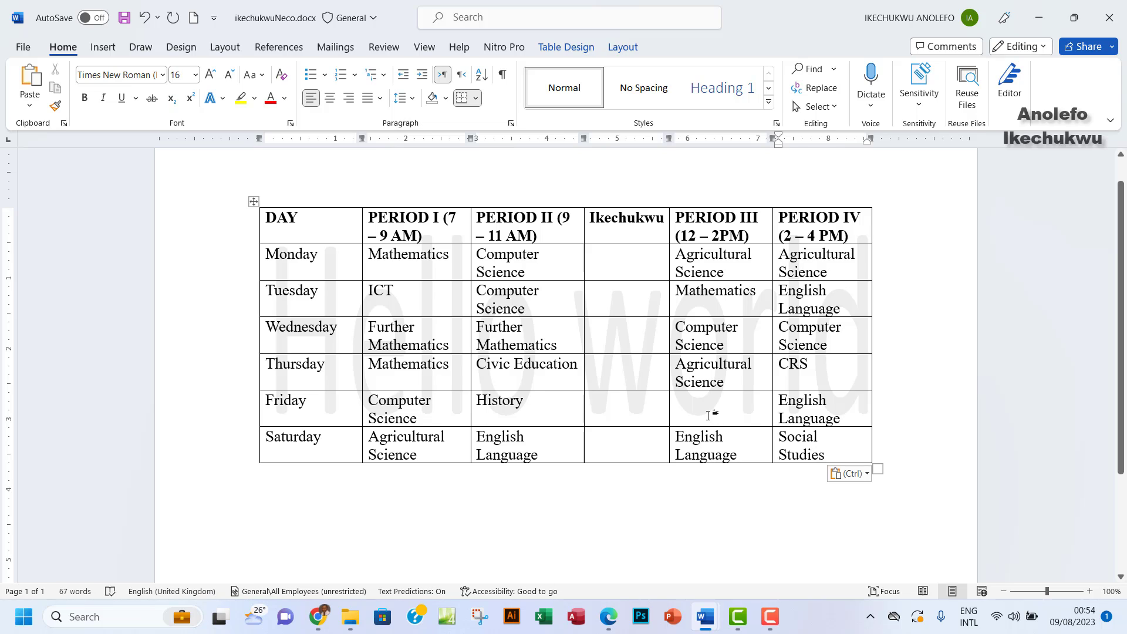
# Copy Computer Science into Friday Period III, then highlight item (x) in the exam PDF
pyautogui.click(712, 415)
pyautogui.moveTo(838, 343); pyautogui.dragTo(778, 329)
pyautogui.hotkey('ctrl', 'x')
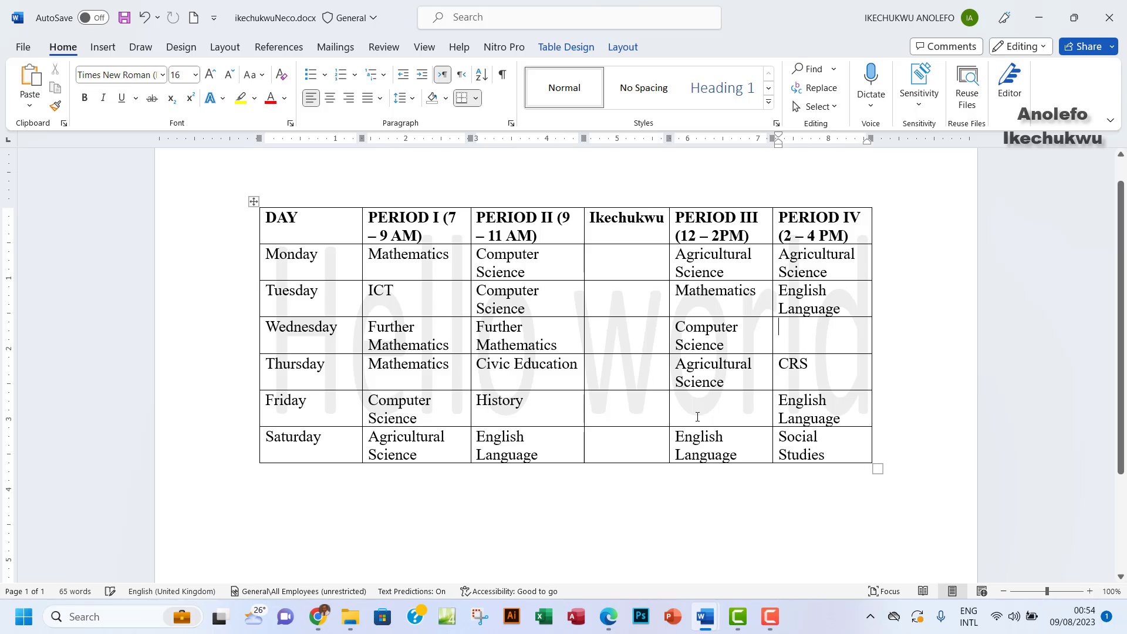
pyautogui.hotkey('ctrl', 'z')
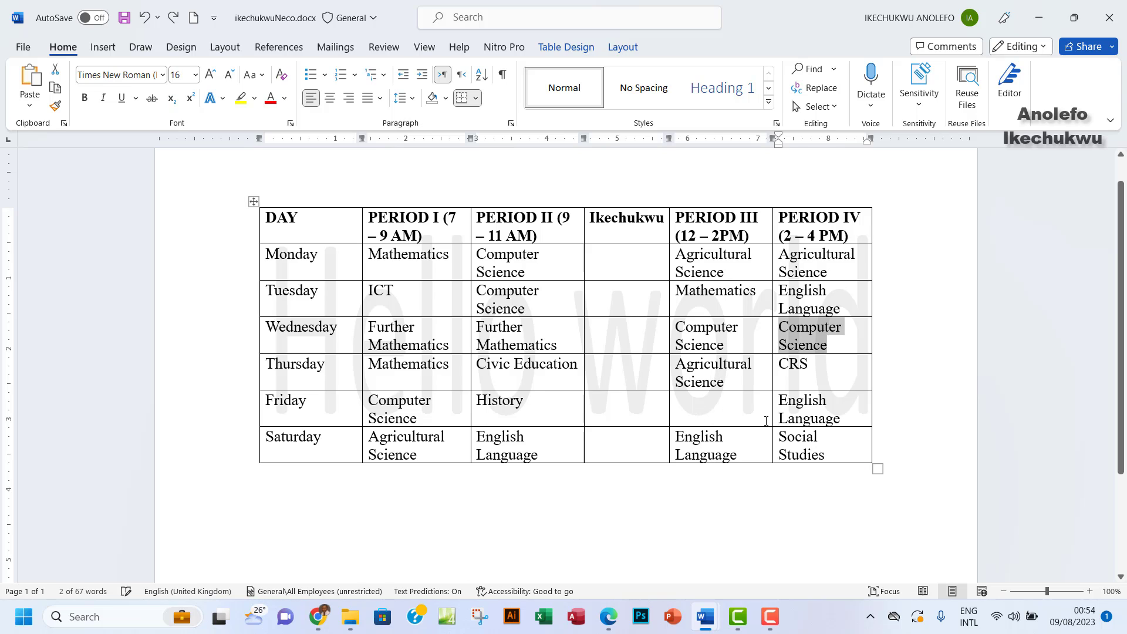
pyautogui.click(700, 403)
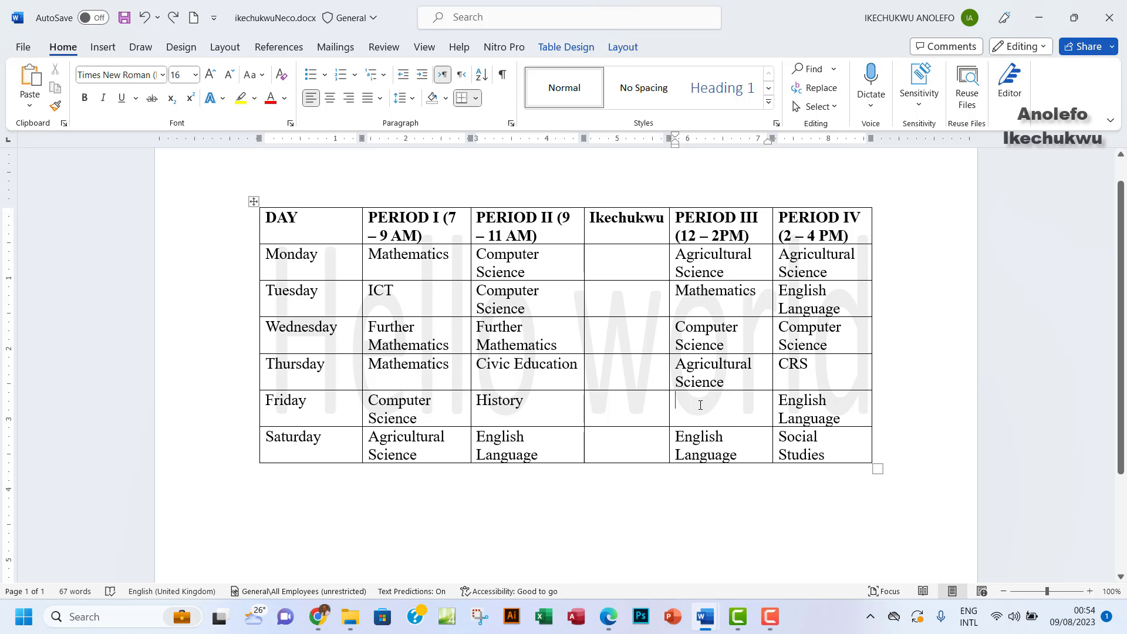
pyautogui.hotkey('ctrl', 'v')
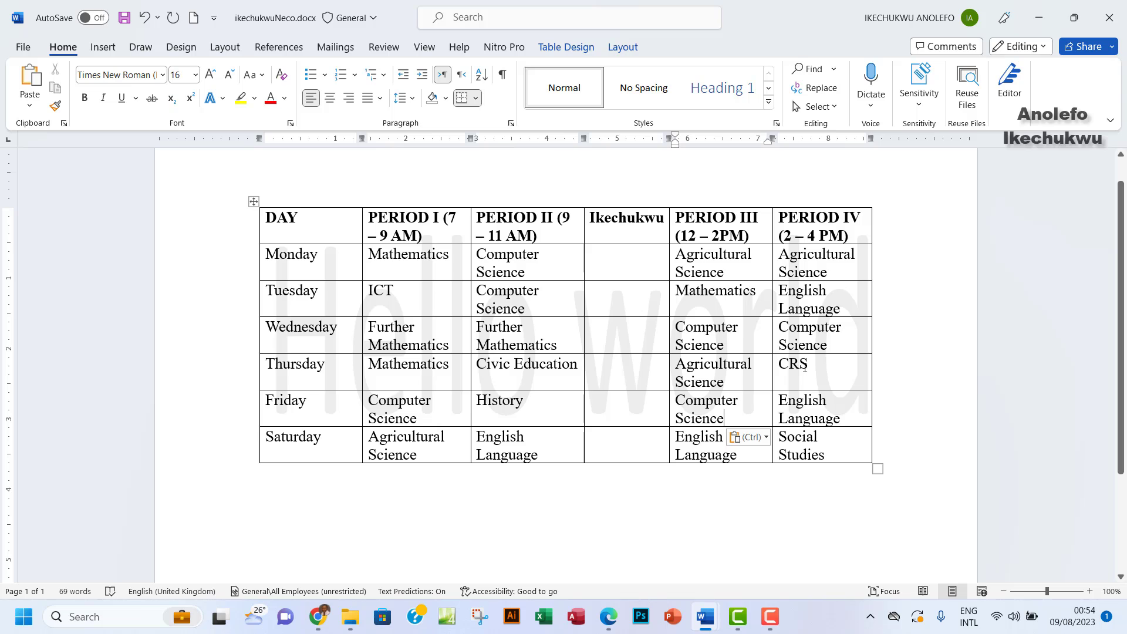
pyautogui.click(608, 616)
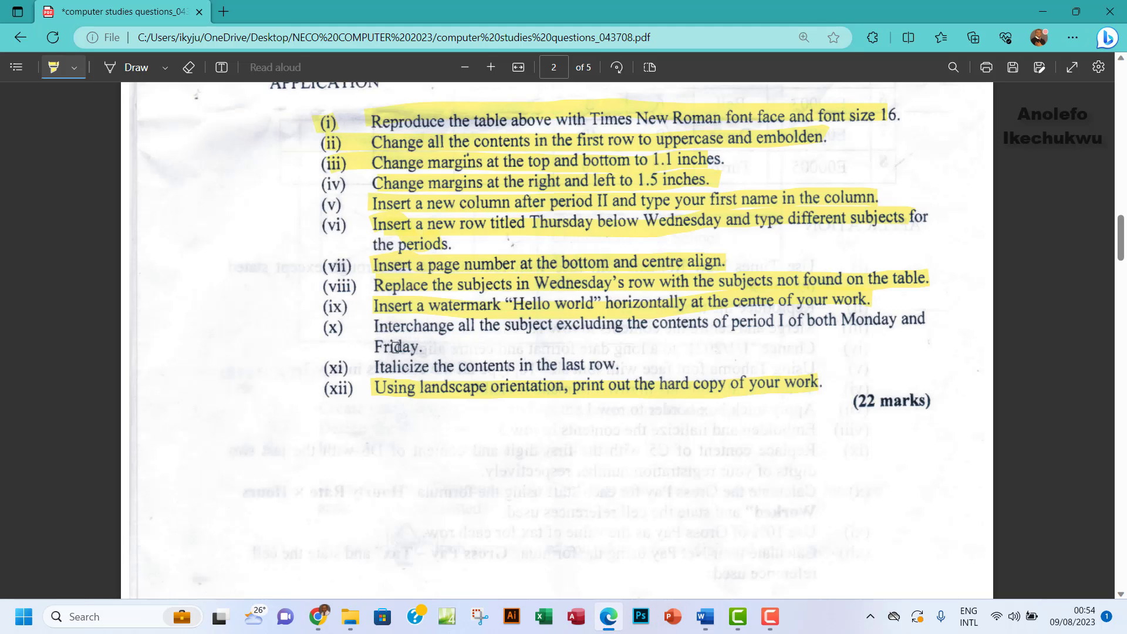
pyautogui.moveTo(373, 334); pyautogui.dragTo(923, 315)
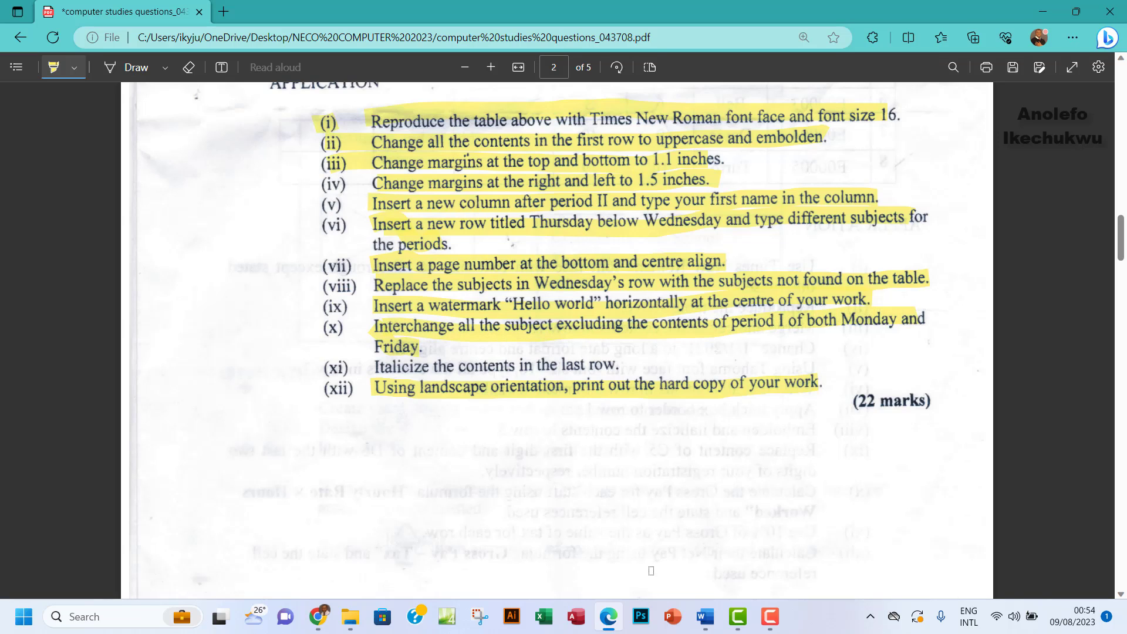
# Check the Monday Mathematics and Friday Computer Science Period I entries, then return to the questions PDF
pyautogui.moveTo(704, 617)
pyautogui.click(763, 563)
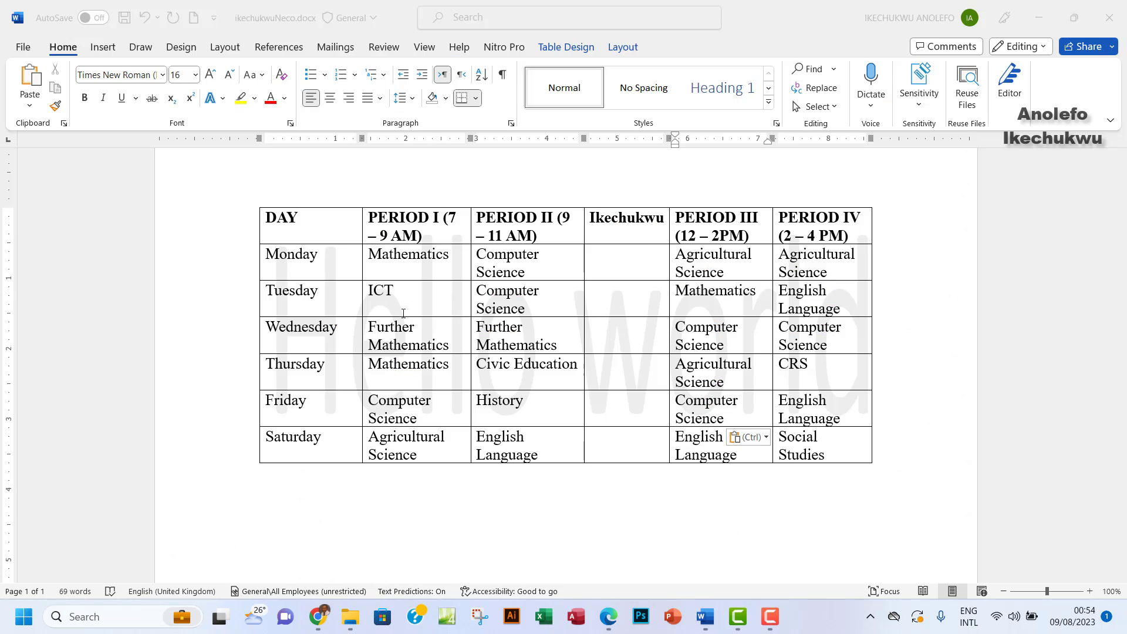
pyautogui.moveTo(372, 255); pyautogui.dragTo(443, 255)
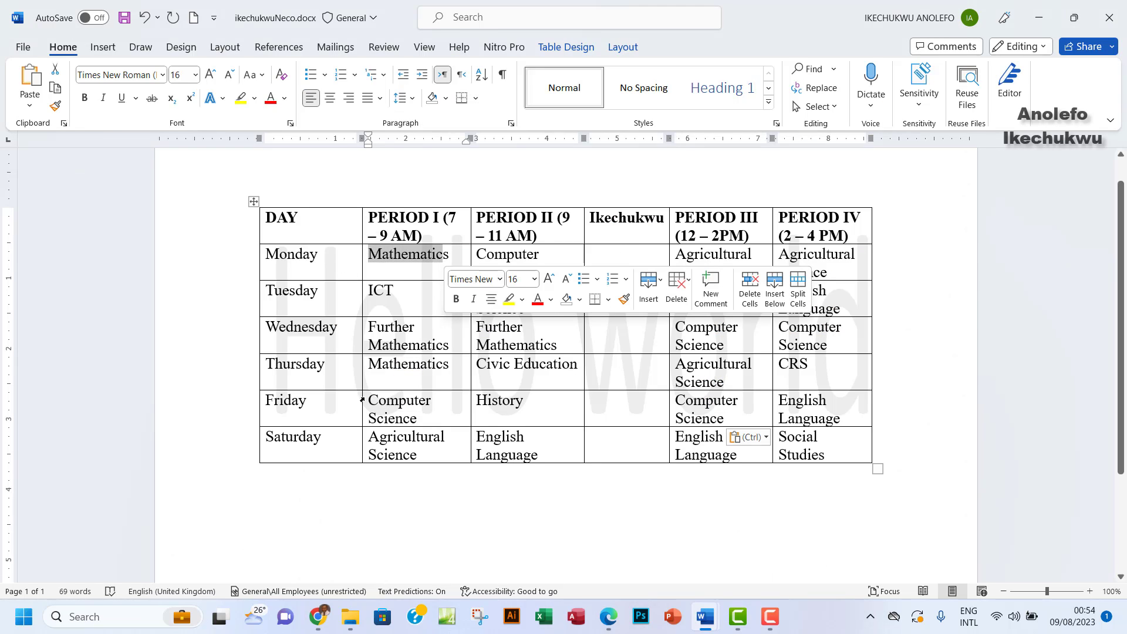
pyautogui.moveTo(368, 401); pyautogui.dragTo(419, 418)
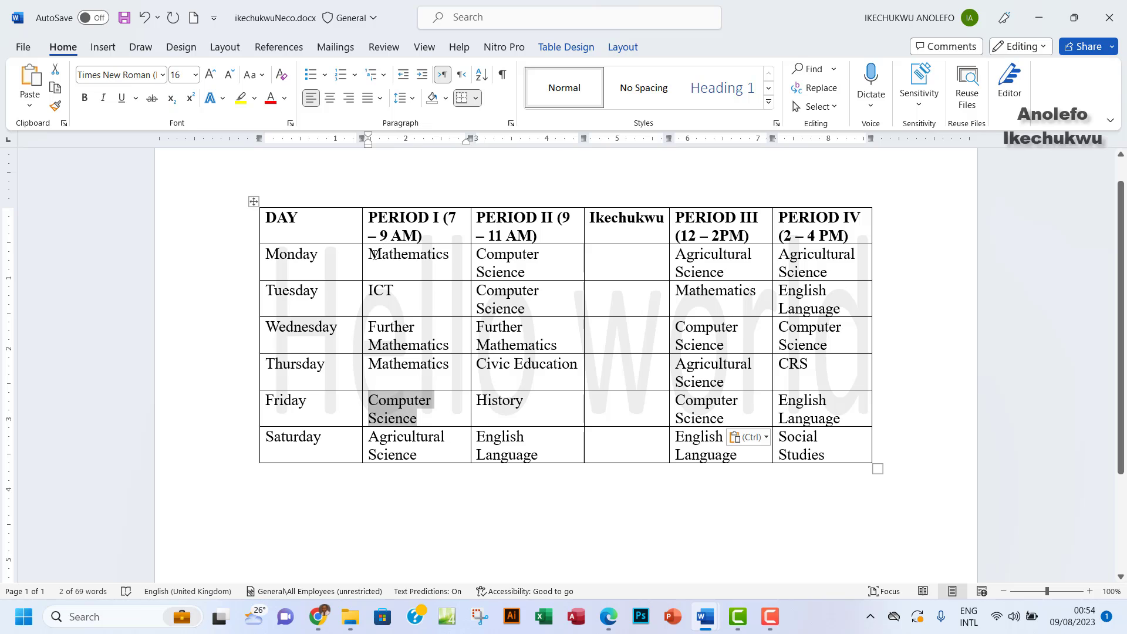
pyautogui.moveTo(370, 255); pyautogui.dragTo(443, 259)
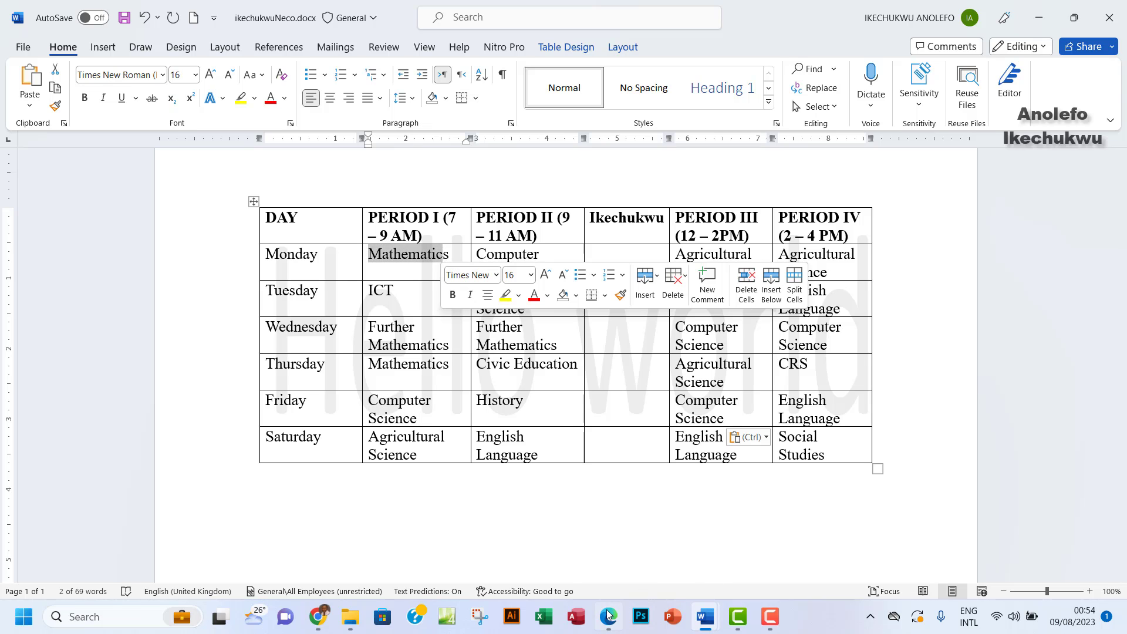
pyautogui.click(607, 546)
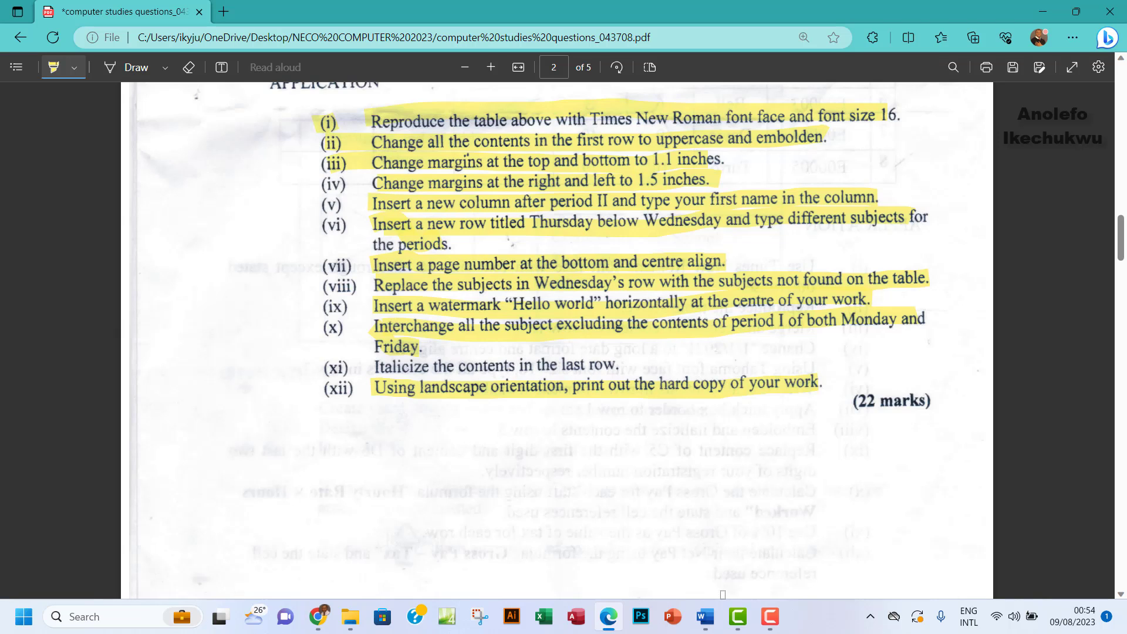
# Italicize every entry in the timetable's Saturday row
pyautogui.moveTo(707, 627)
pyautogui.click(763, 563)
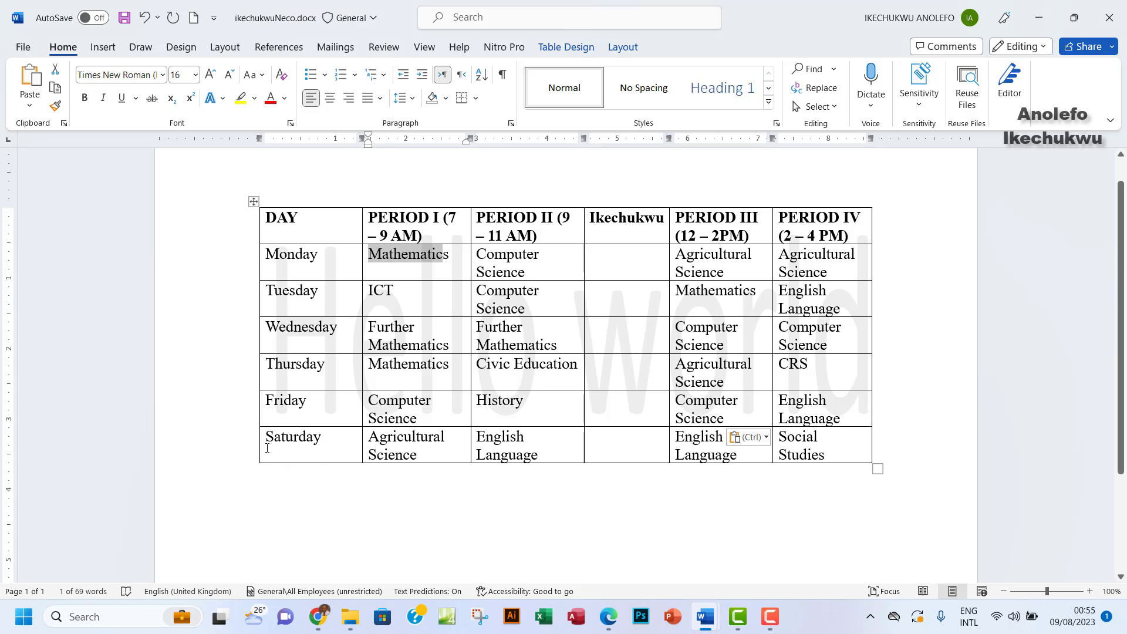
pyautogui.moveTo(261, 446); pyautogui.dragTo(829, 457)
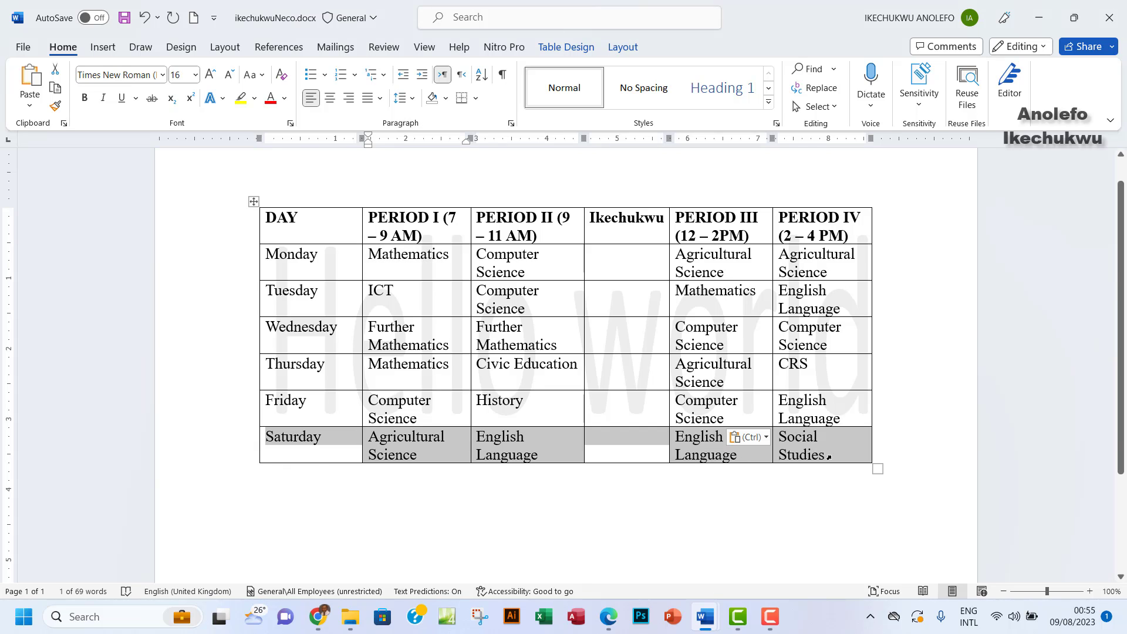
pyautogui.click(102, 98)
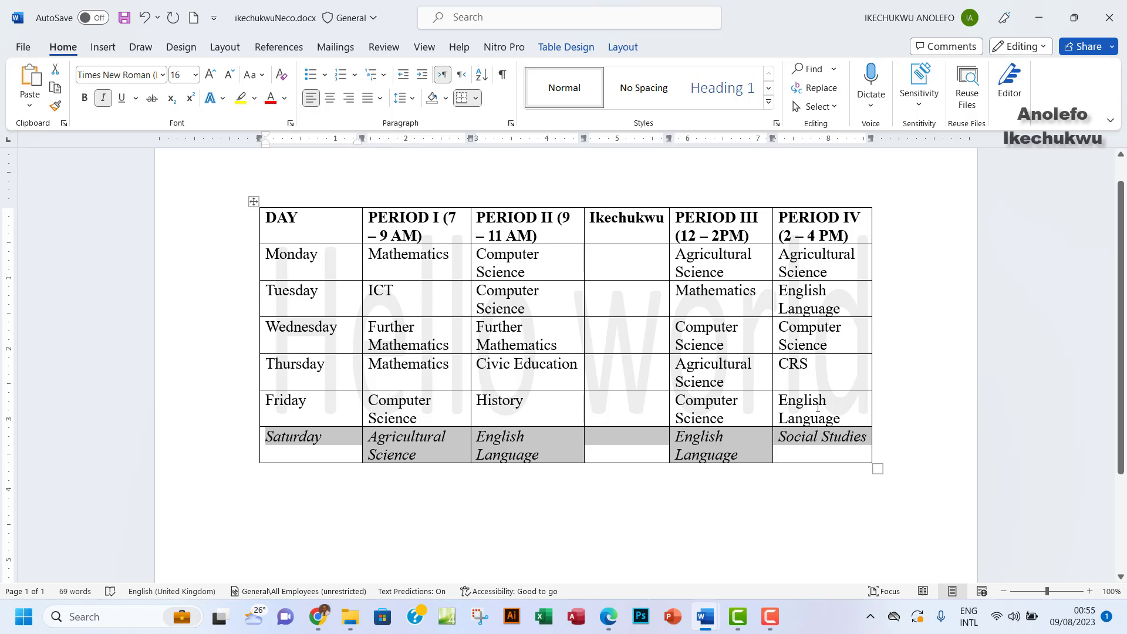
pyautogui.click(609, 620)
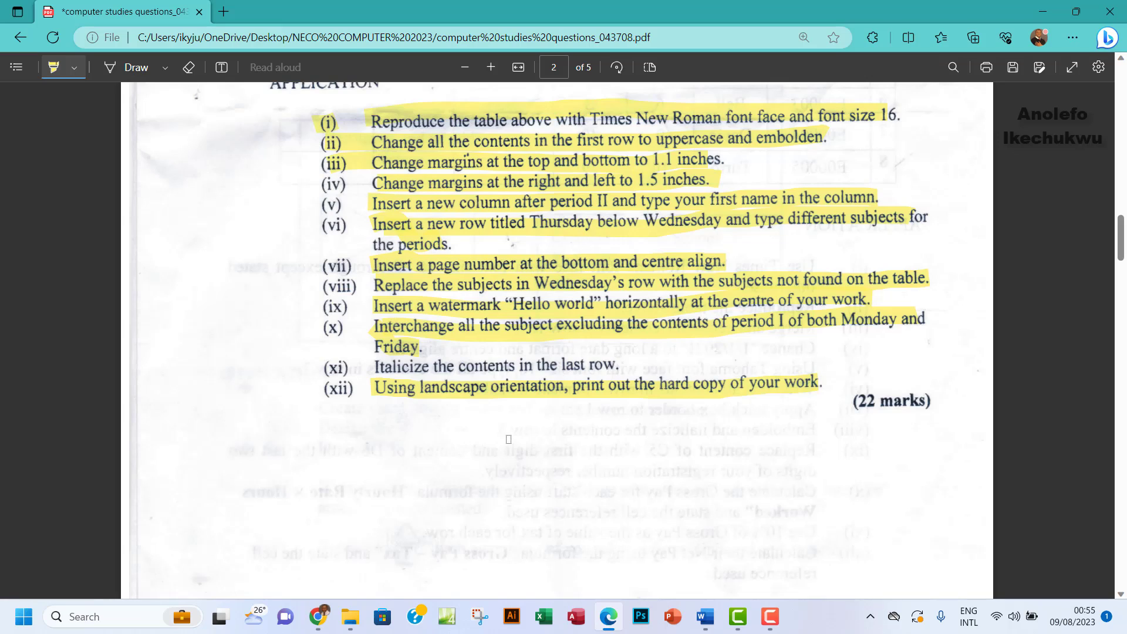
# Highlight item (xi) about italicizing the last row, then return to the Word timetable
pyautogui.moveTo(378, 364); pyautogui.dragTo(628, 367)
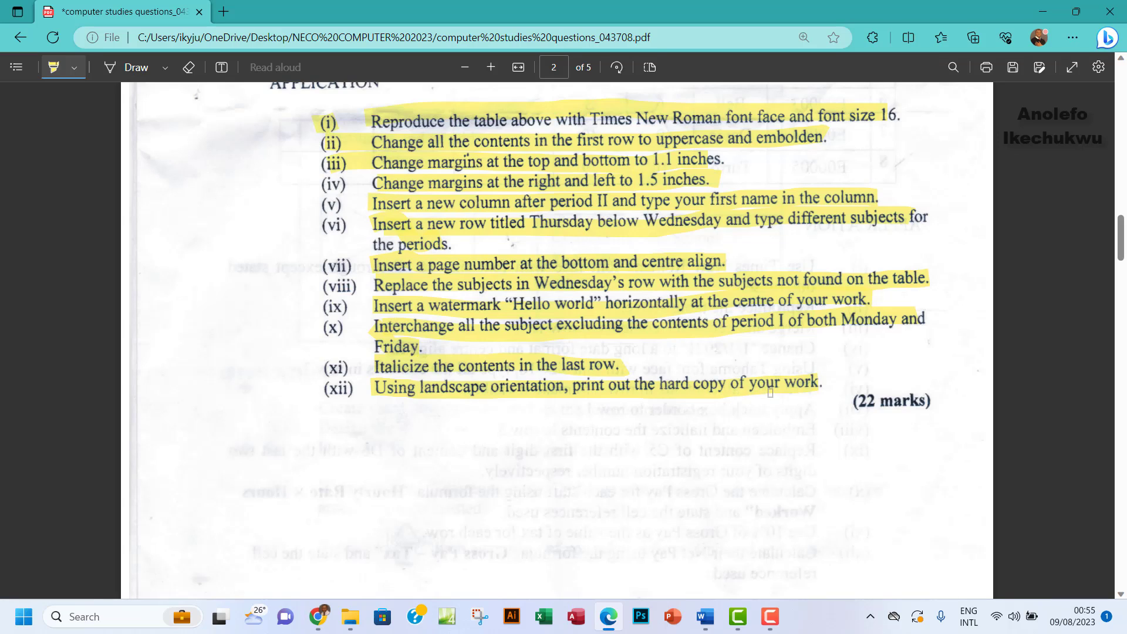
pyautogui.moveTo(713, 627)
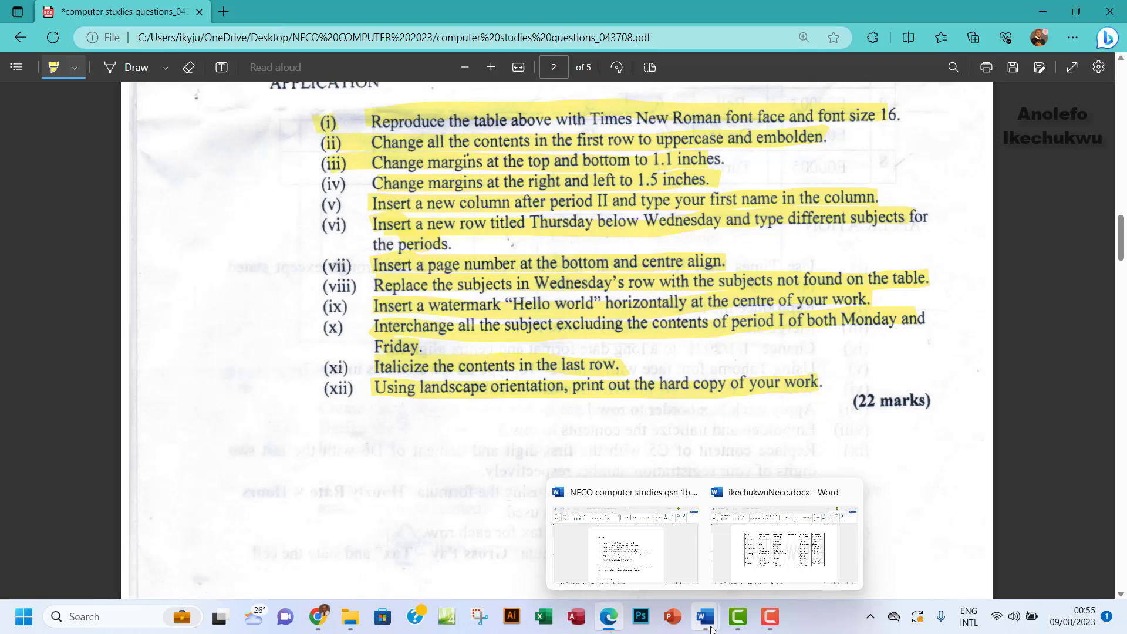
pyautogui.click(759, 586)
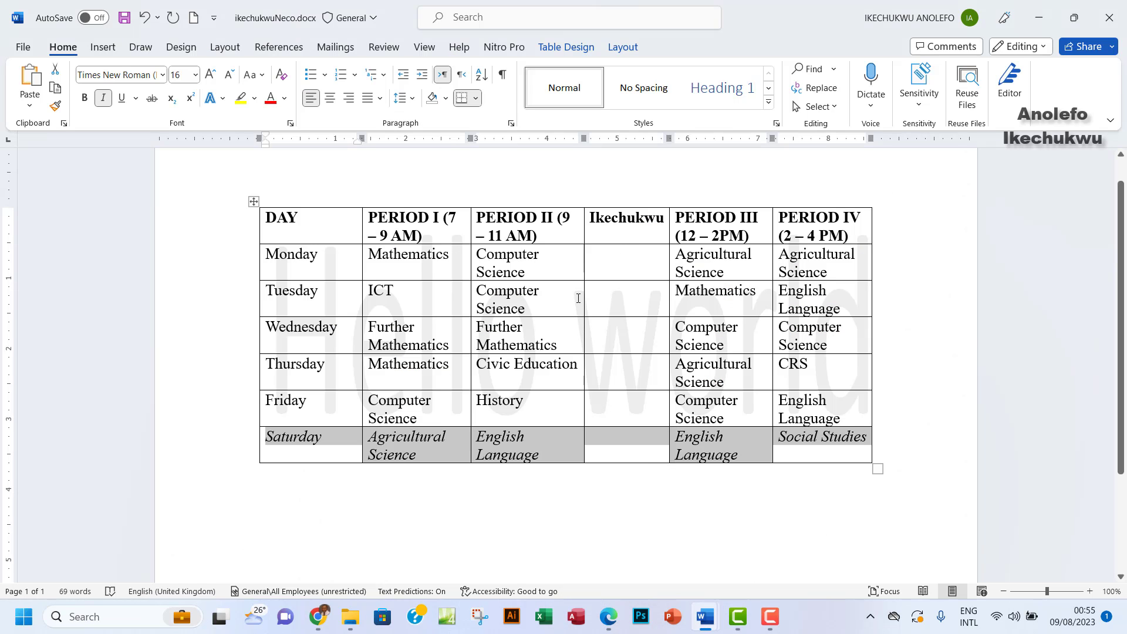
pyautogui.click(608, 616)
pyautogui.scroll(7, 398, 353)
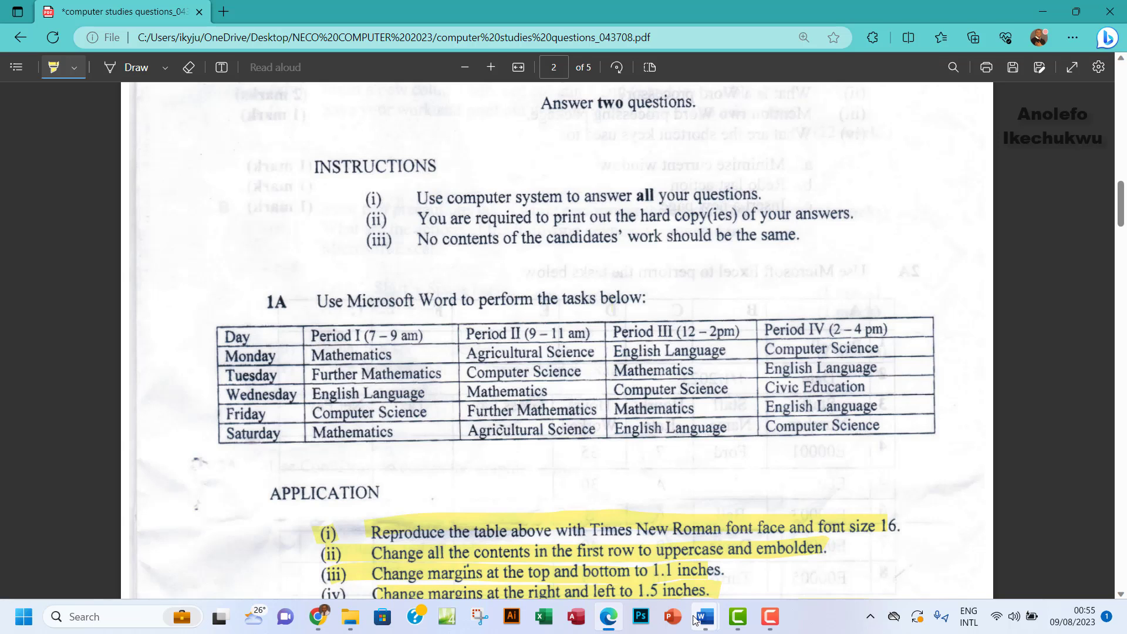
pyautogui.moveTo(696, 620)
pyautogui.click(772, 553)
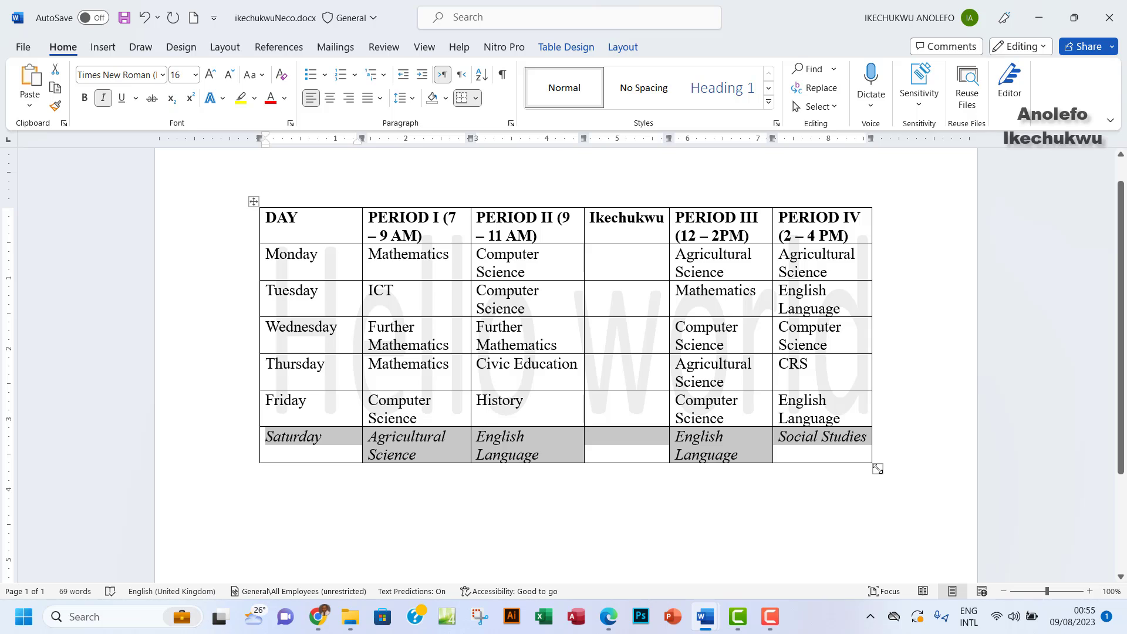
# Widen the table rightward, shift it left, and narrow DAY so PERIOD I widens
pyautogui.moveTo(877, 468); pyautogui.dragTo(936, 461)
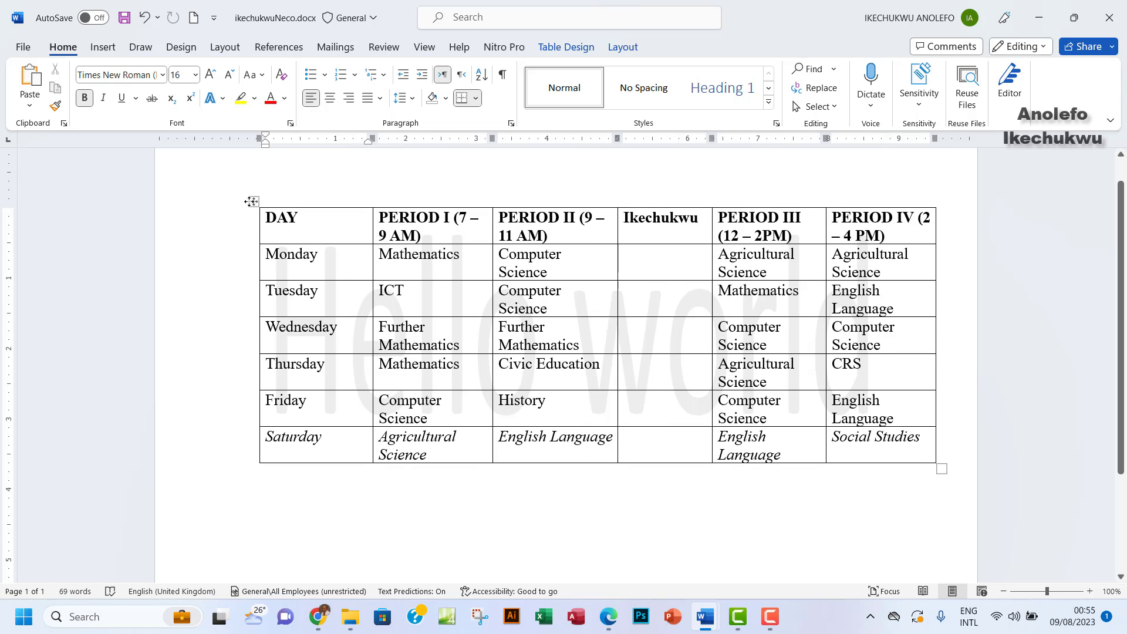
pyautogui.moveTo(253, 203); pyautogui.dragTo(221, 202)
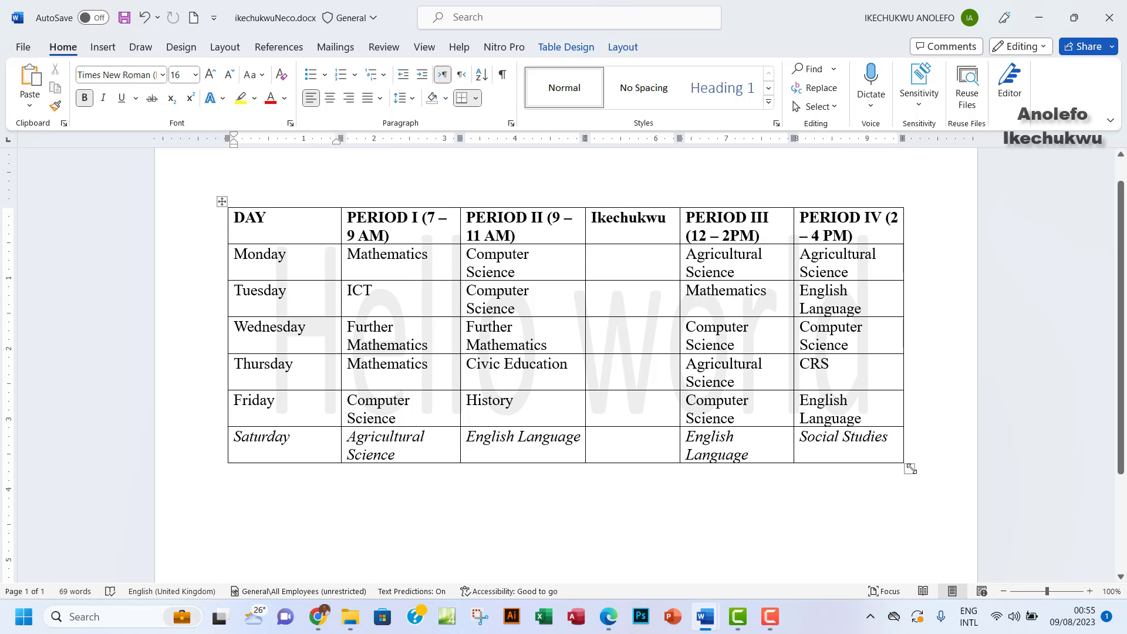
pyautogui.moveTo(910, 468); pyautogui.dragTo(953, 463)
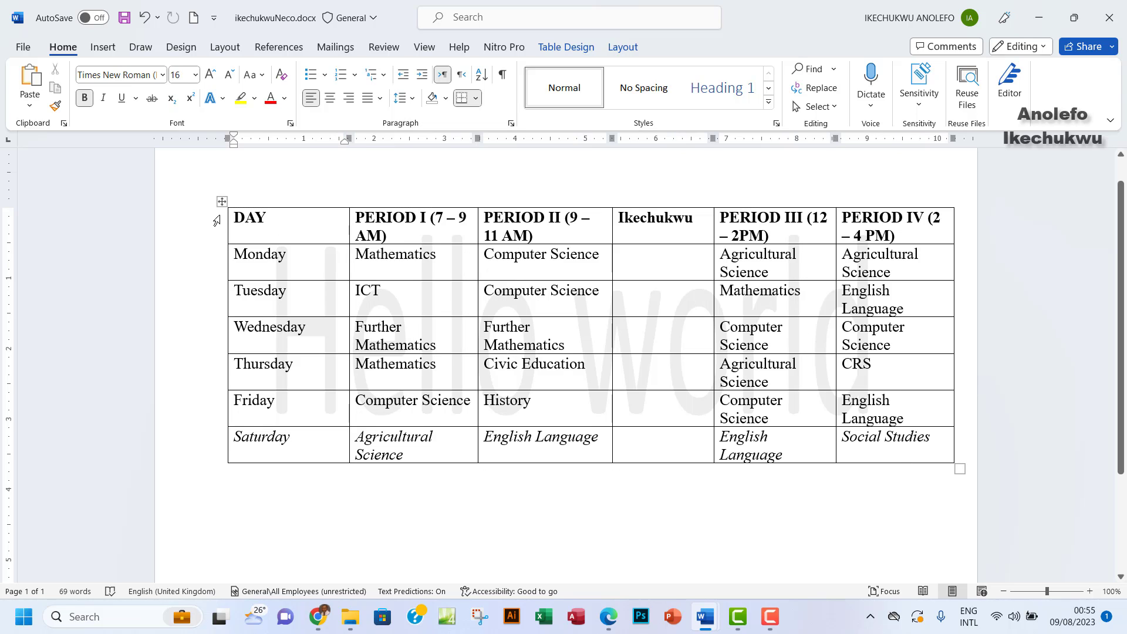
pyautogui.moveTo(221, 256)
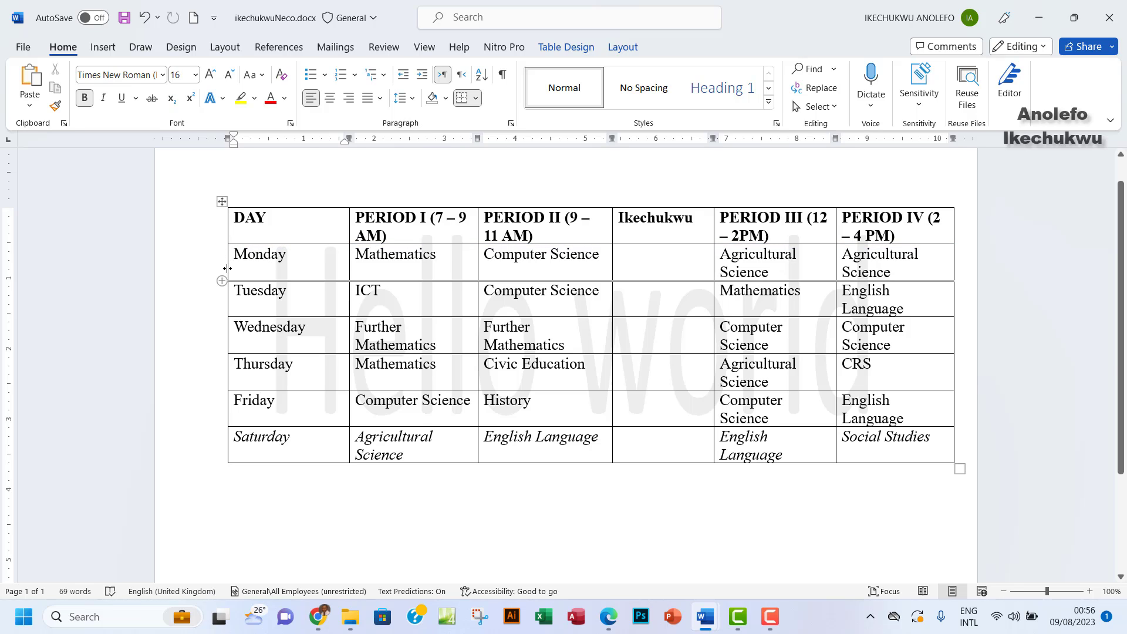
pyautogui.moveTo(228, 269); pyautogui.dragTo(193, 268)
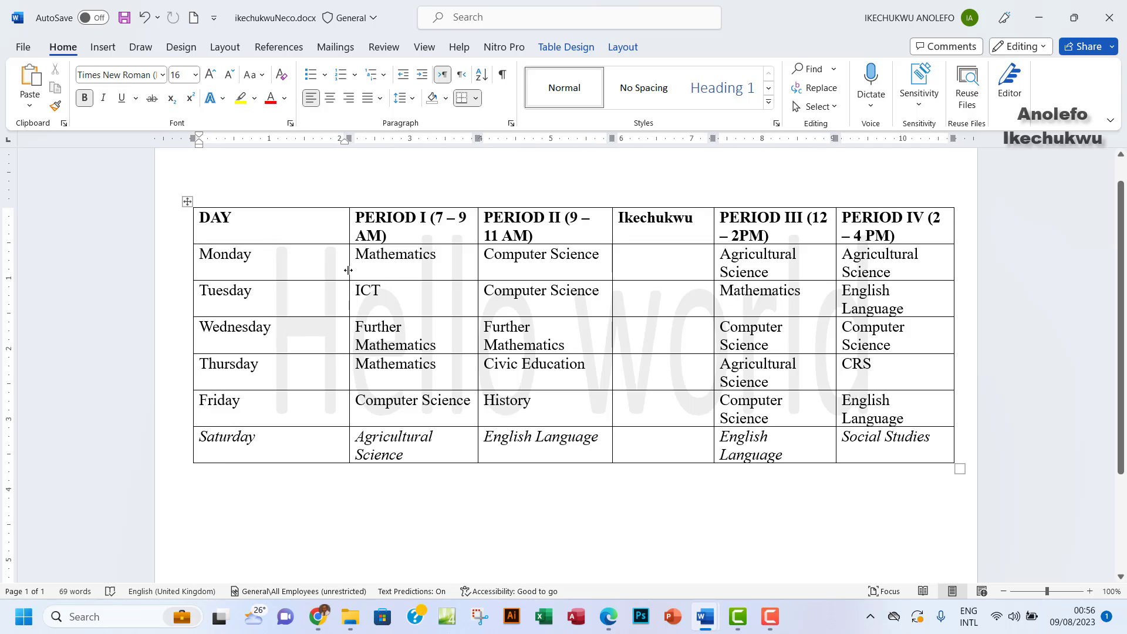
pyautogui.moveTo(348, 269); pyautogui.dragTo(277, 283)
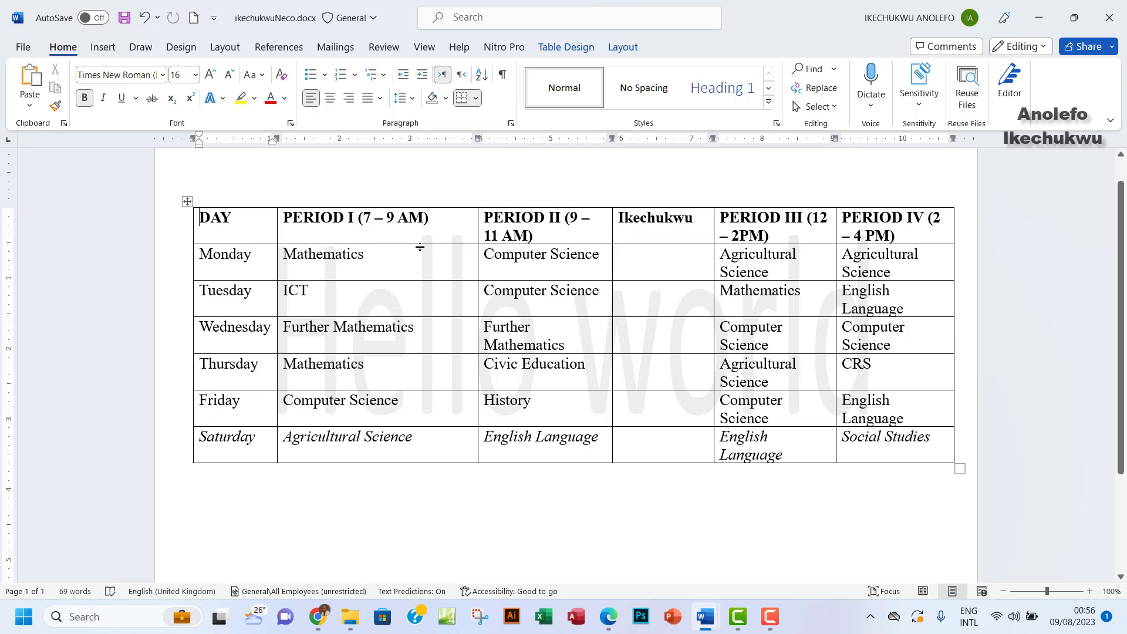
# Adjust the PERIOD II, Ikechukwu and PERIOD III column widths
pyautogui.moveTo(477, 231); pyautogui.dragTo(439, 244)
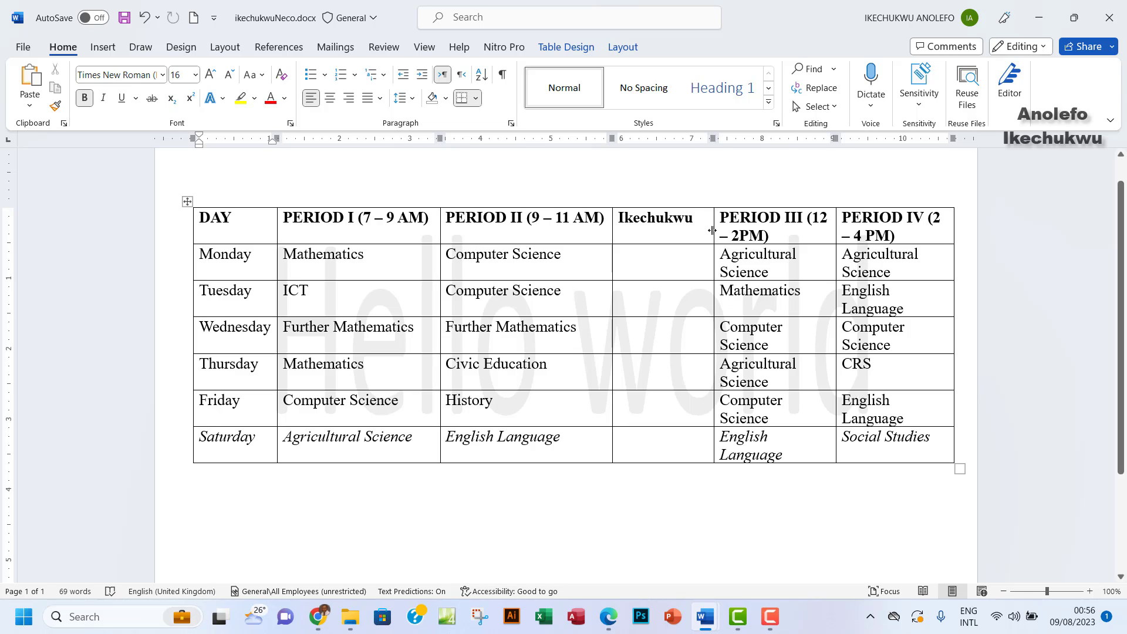
pyautogui.moveTo(712, 231); pyautogui.dragTo(696, 231)
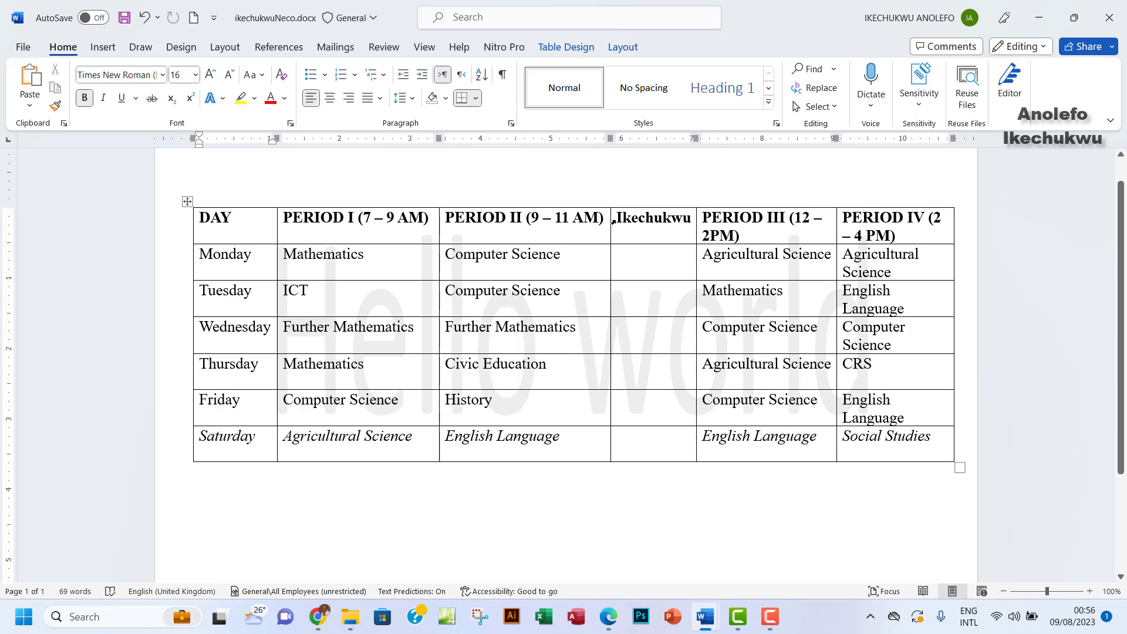
pyautogui.moveTo(616, 220); pyautogui.dragTo(692, 224)
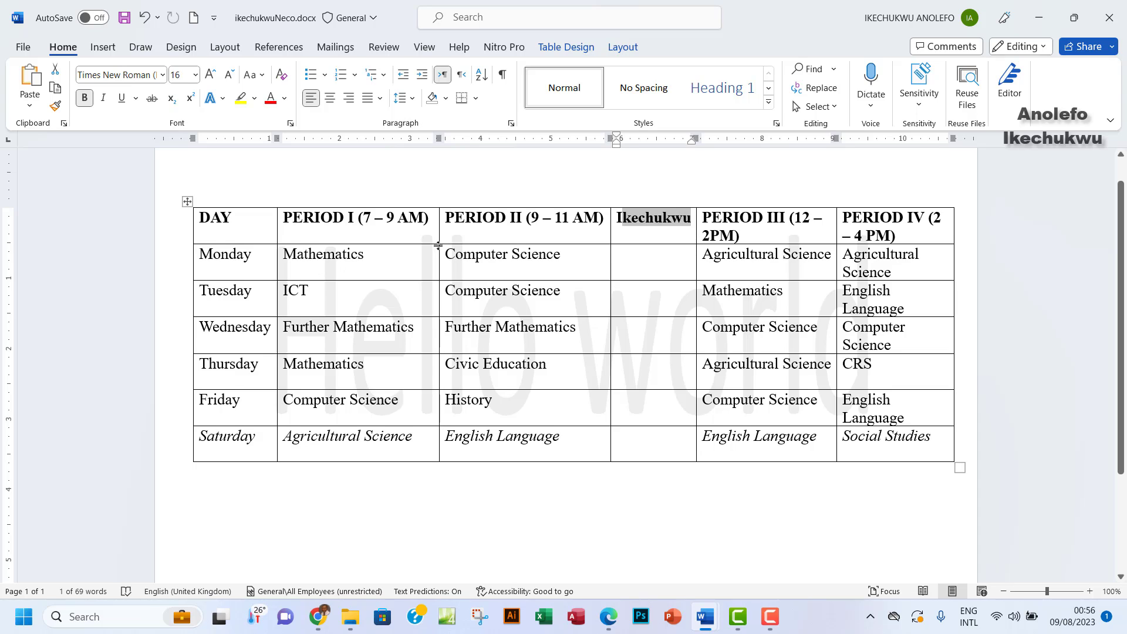
pyautogui.moveTo(438, 246); pyautogui.dragTo(433, 247)
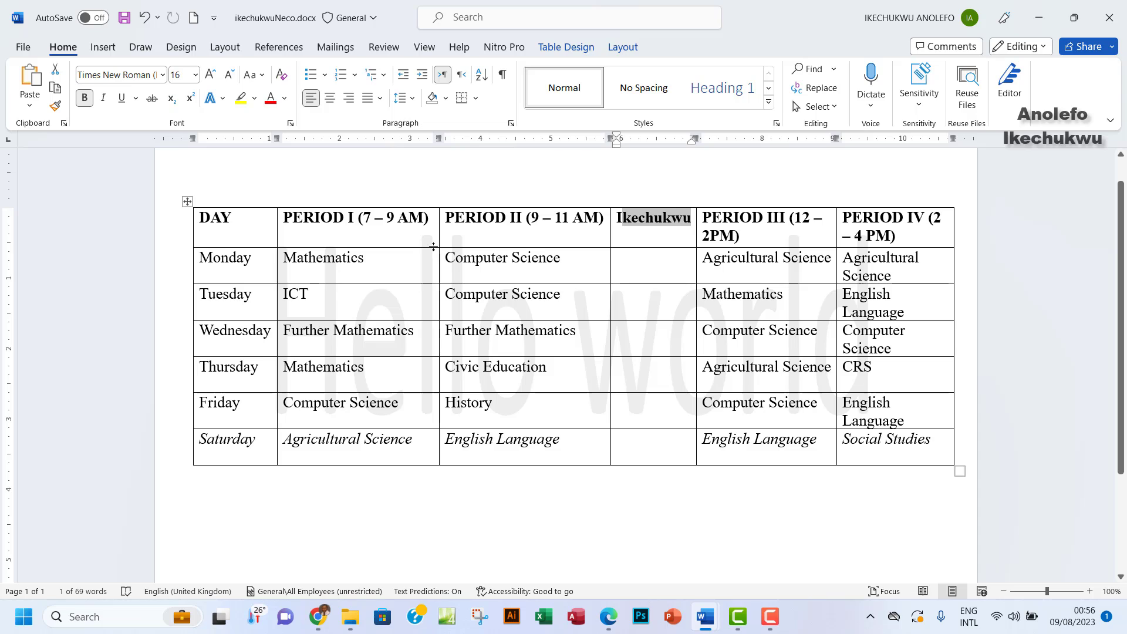
pyautogui.hotkey('ctrl', 'z')
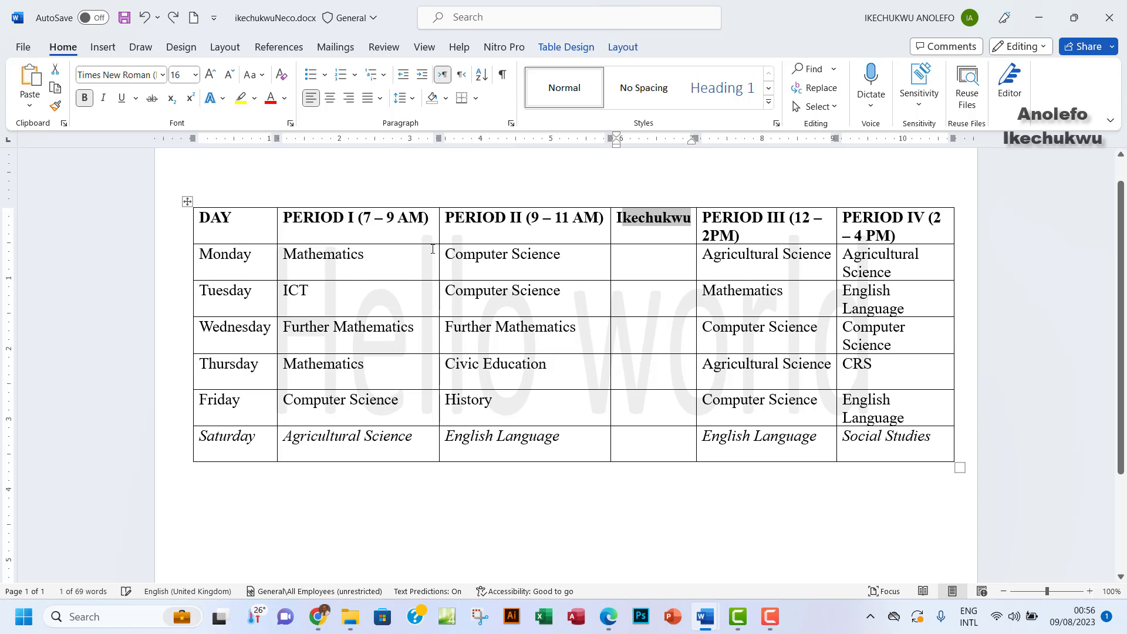
pyautogui.moveTo(611, 238); pyautogui.dragTo(611, 236)
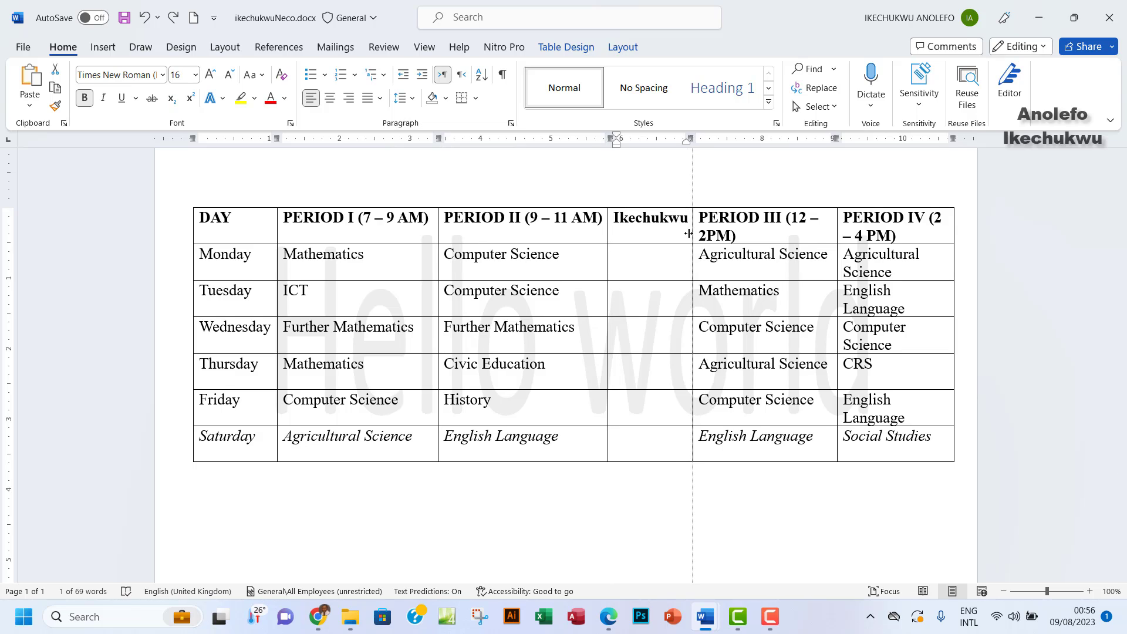
pyautogui.moveTo(686, 234); pyautogui.dragTo(686, 235)
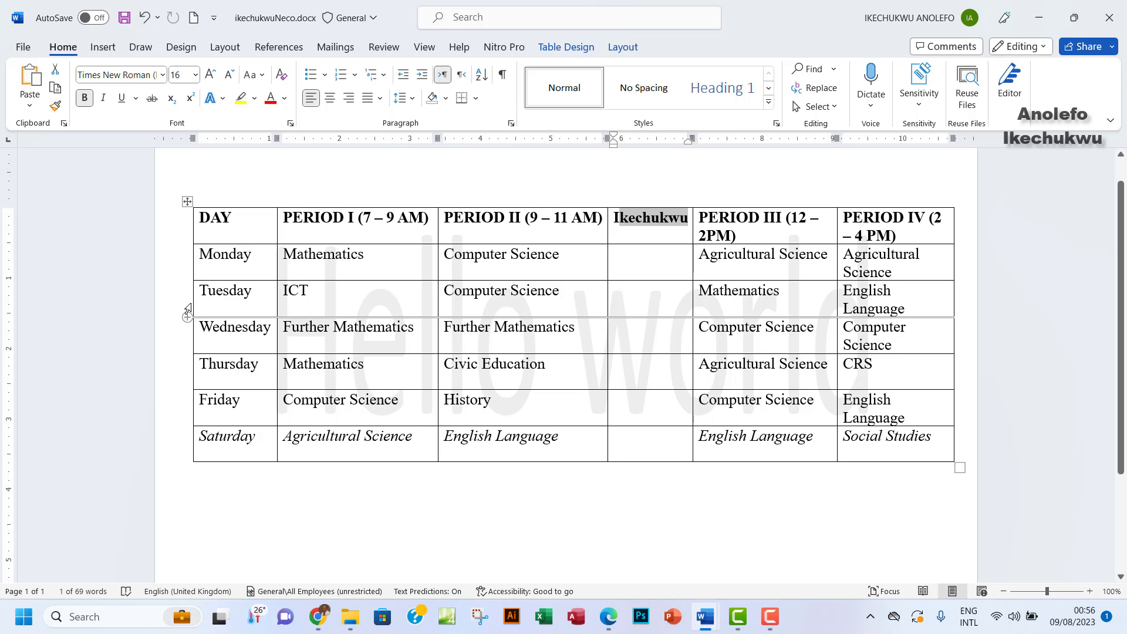
# Extend the table further left and narrow DAY, PERIOD I, PERIOD II and Ikechukwu columns
pyautogui.moveTo(193, 304); pyautogui.dragTo(175, 304)
pyautogui.moveTo(172, 305); pyautogui.dragTo(172, 305)
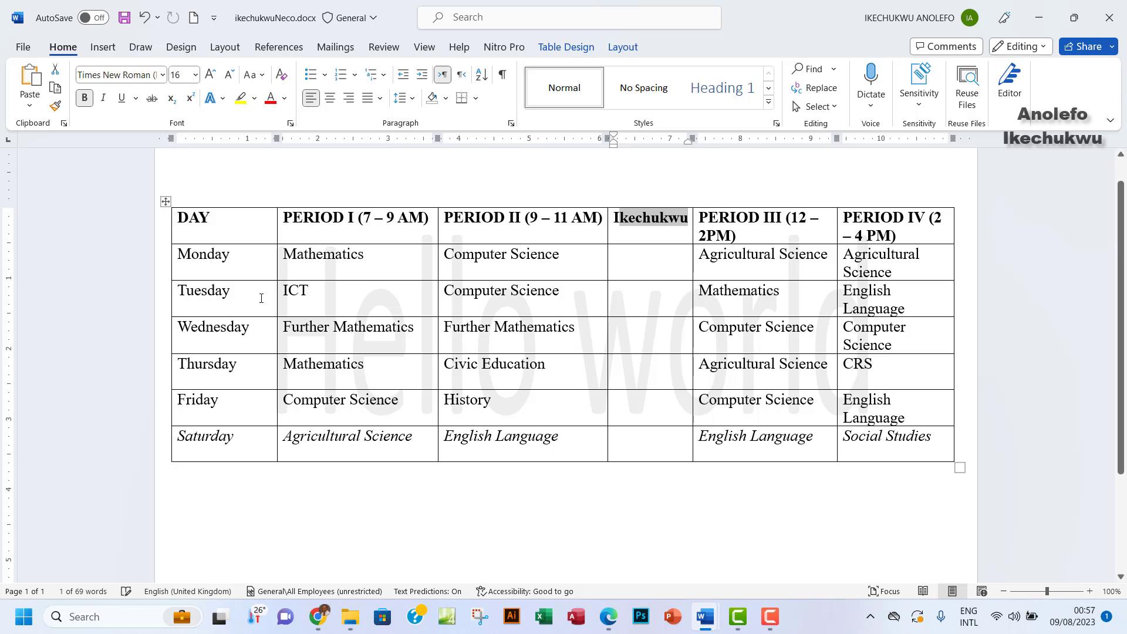
pyautogui.moveTo(275, 268); pyautogui.dragTo(249, 277)
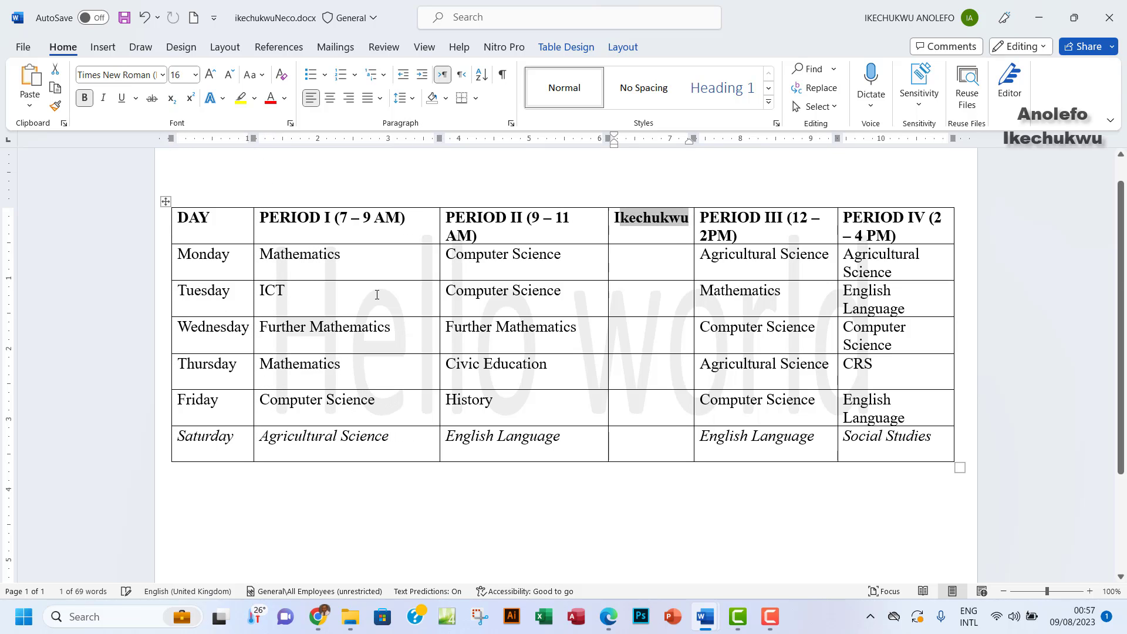
pyautogui.moveTo(439, 271); pyautogui.dragTo(413, 272)
pyautogui.doubleClick(646, 219)
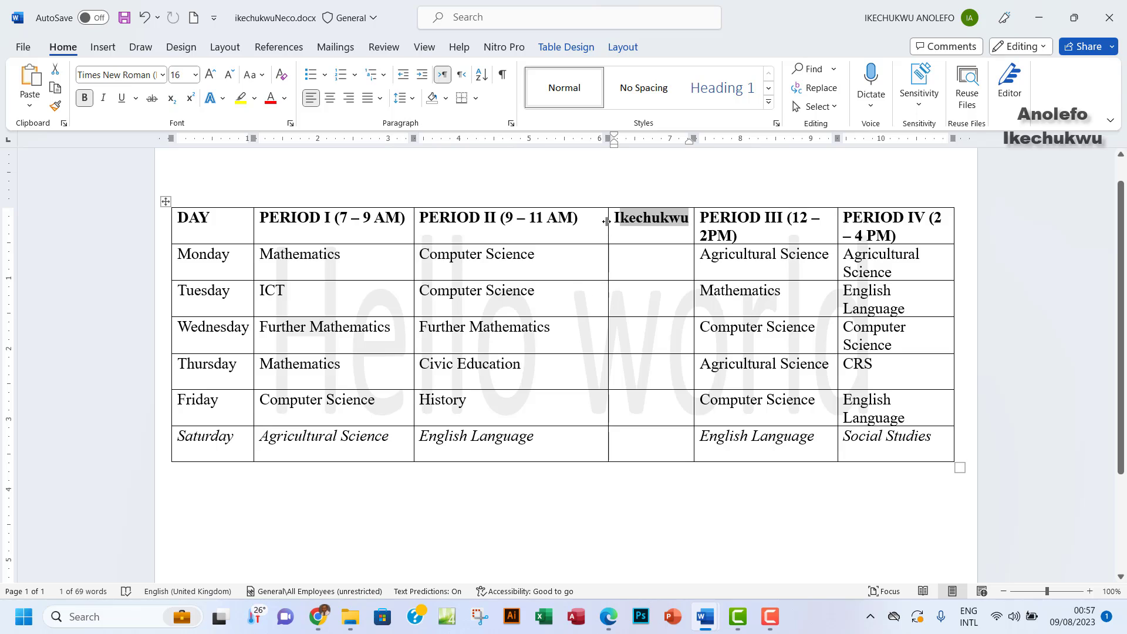
pyautogui.moveTo(606, 229); pyautogui.dragTo(584, 239)
pyautogui.moveTo(694, 231); pyautogui.dragTo(670, 234)
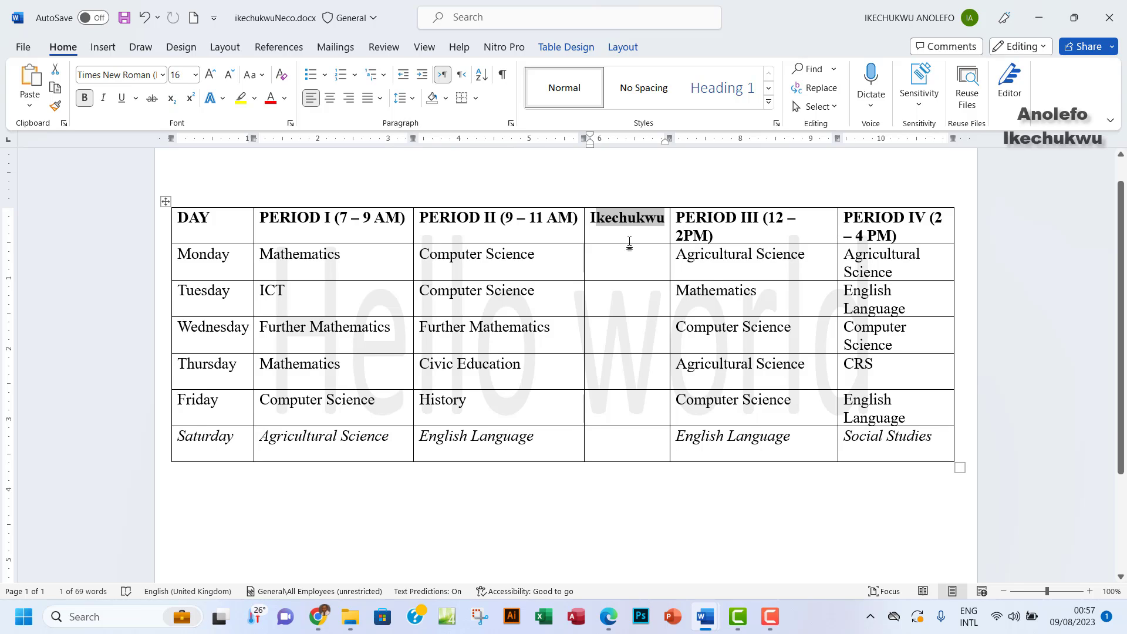
pyautogui.moveTo(289, 221); pyautogui.dragTo(898, 229)
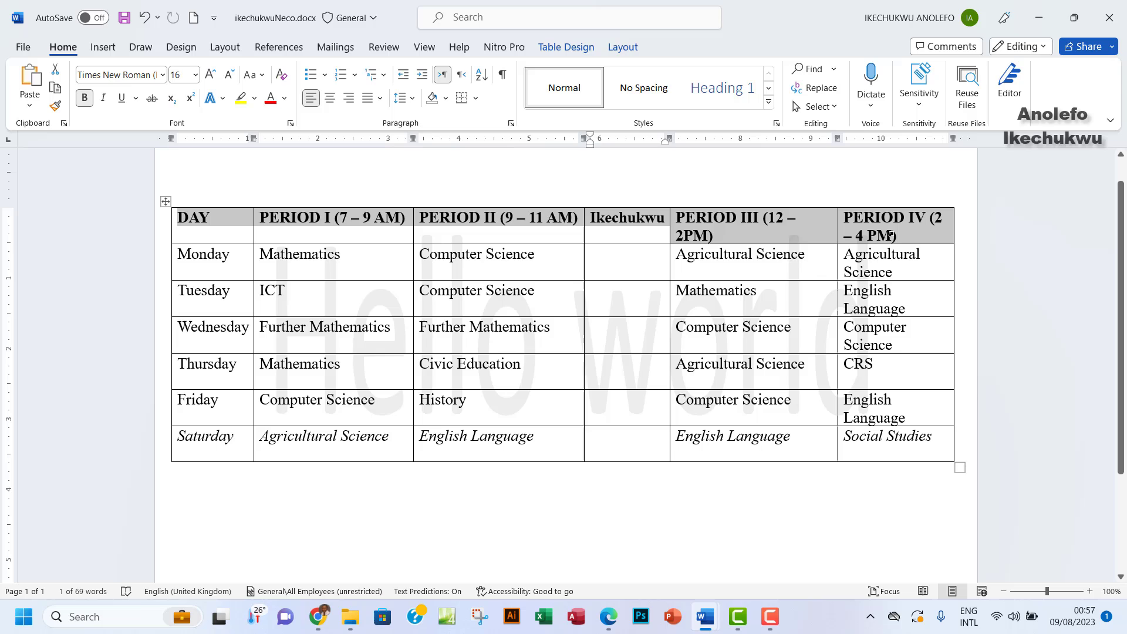
# Set the whole table's alignment to Align Center Left after briefly trying Align Center
pyautogui.click(610, 627)
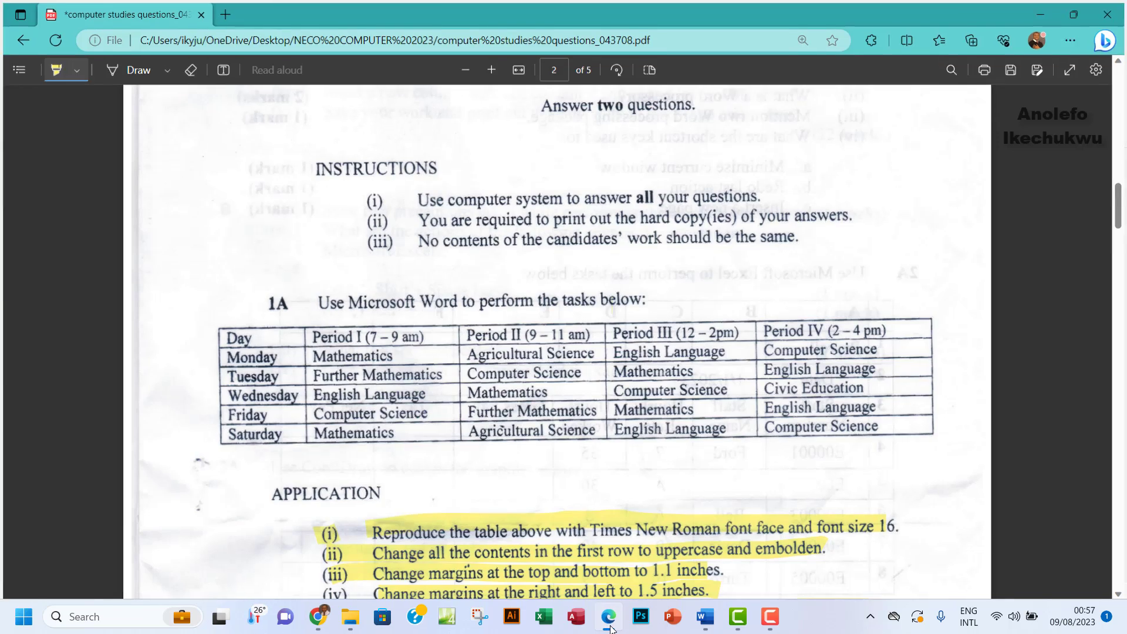
pyautogui.click(610, 627)
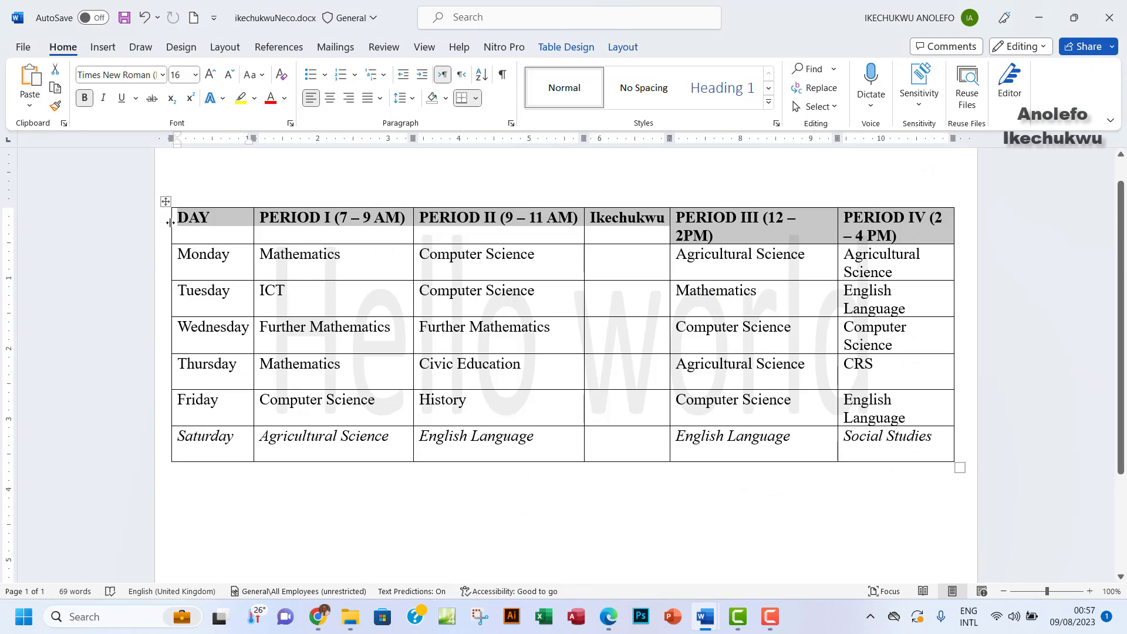
pyautogui.click(166, 202)
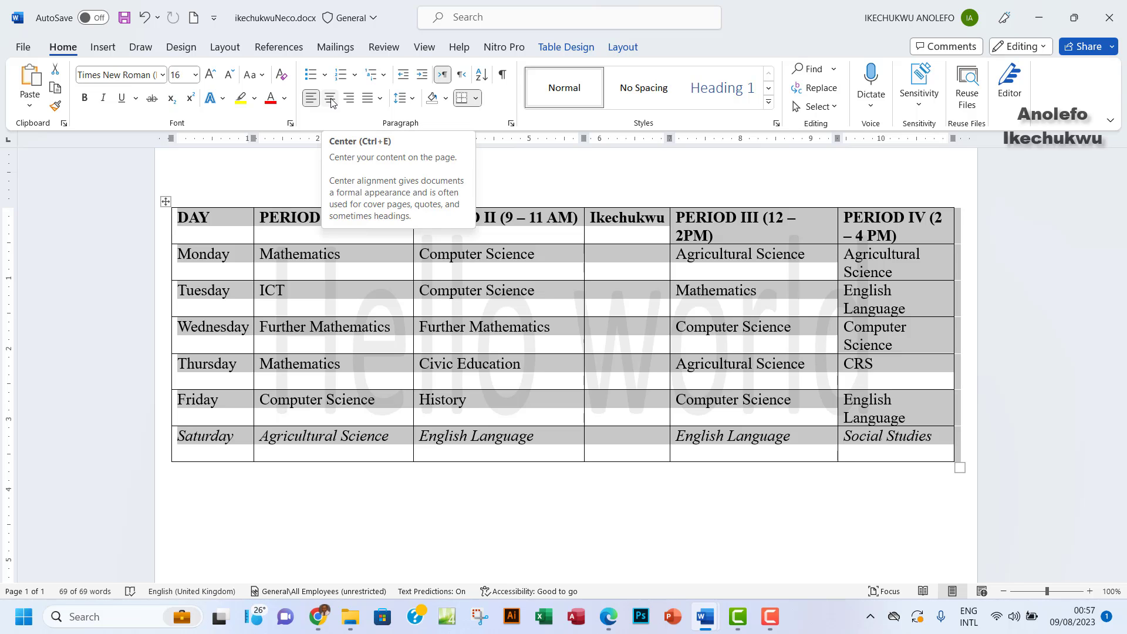
pyautogui.click(613, 628)
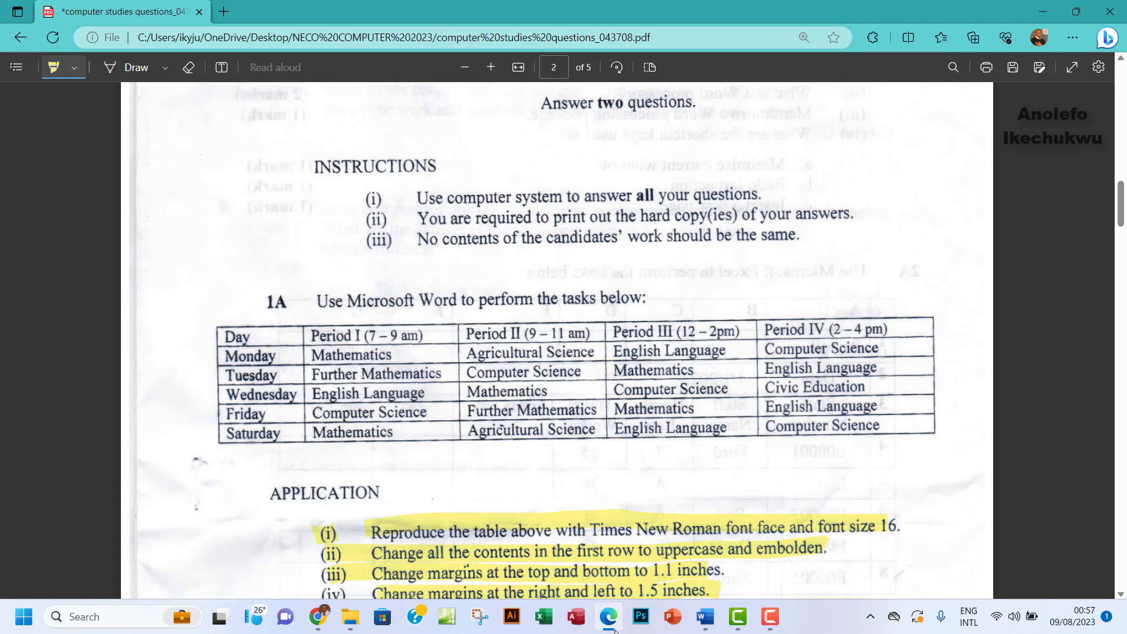
pyautogui.click(613, 628)
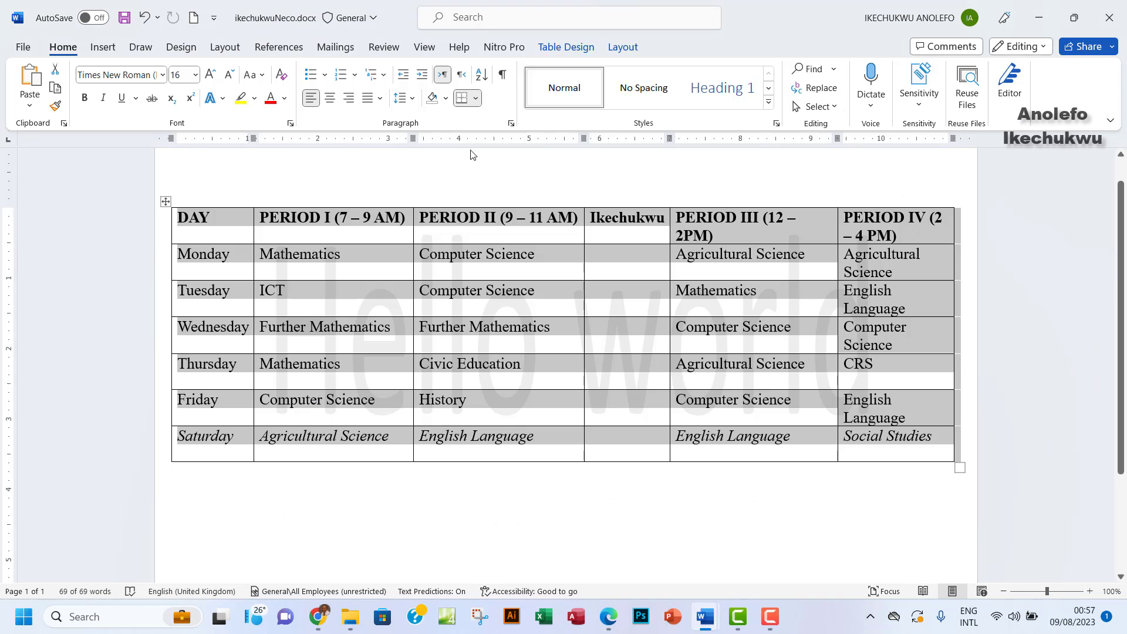
pyautogui.click(622, 46)
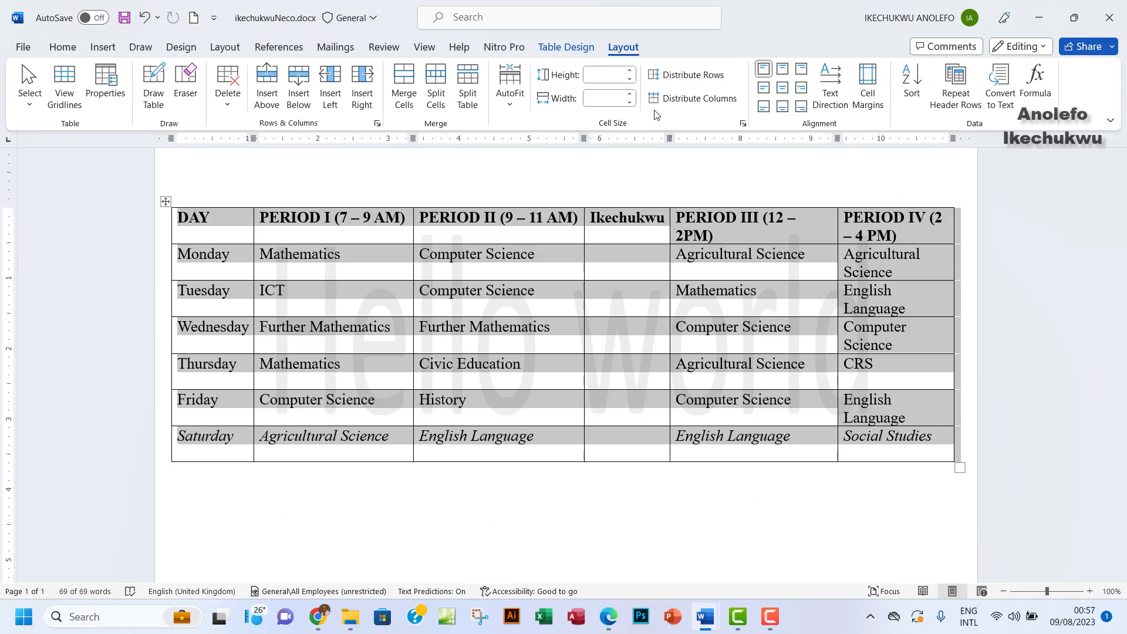
pyautogui.click(782, 90)
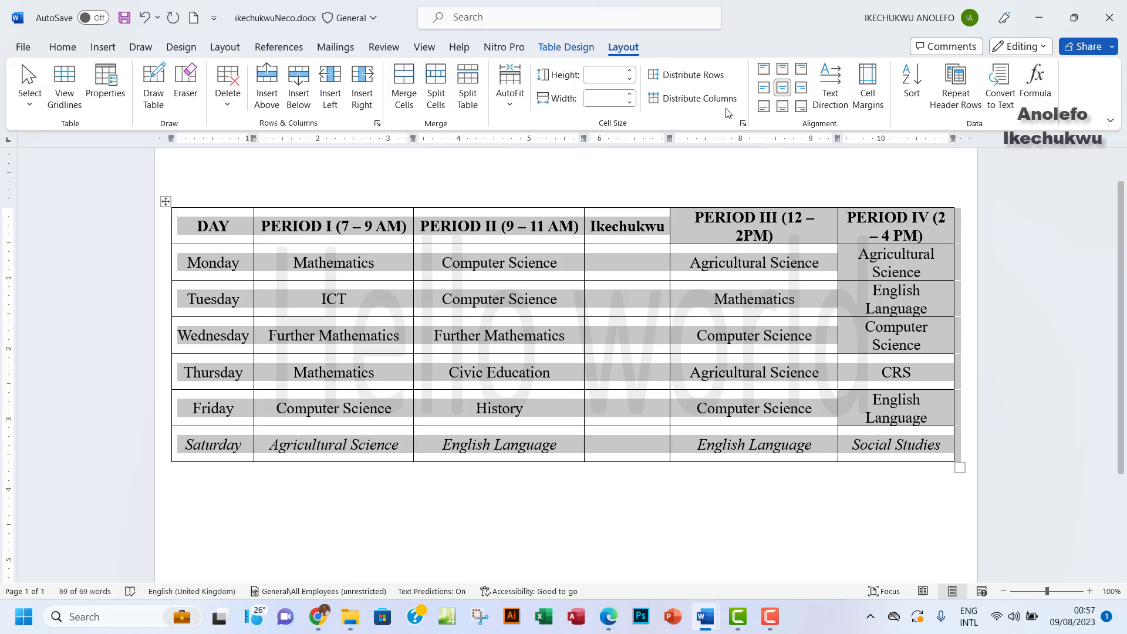
pyautogui.click(763, 88)
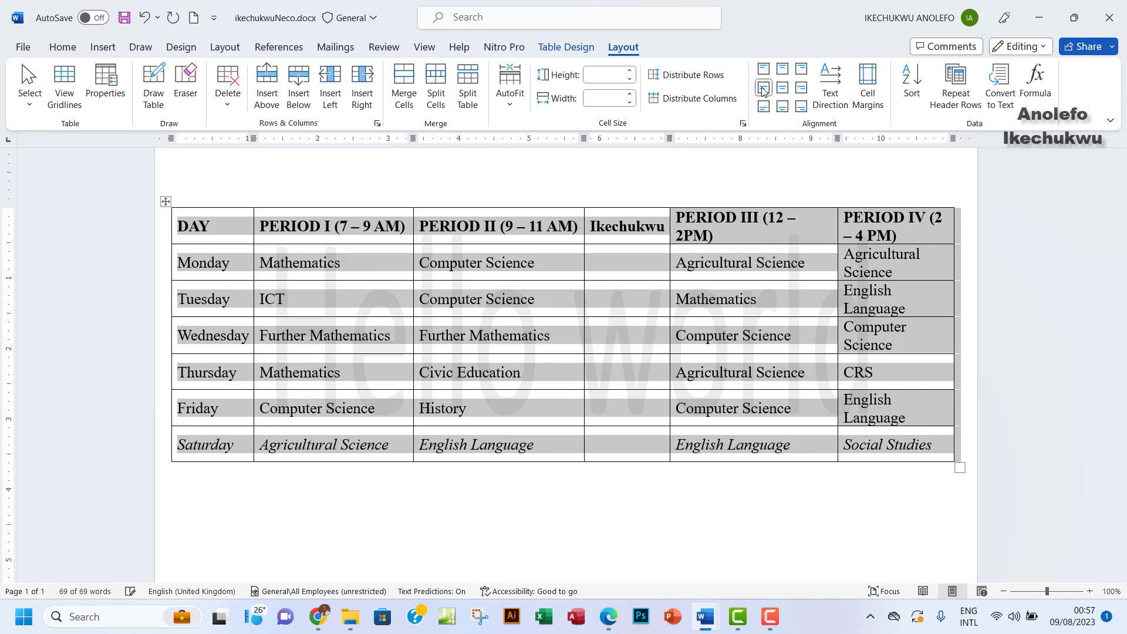
pyautogui.click(613, 274)
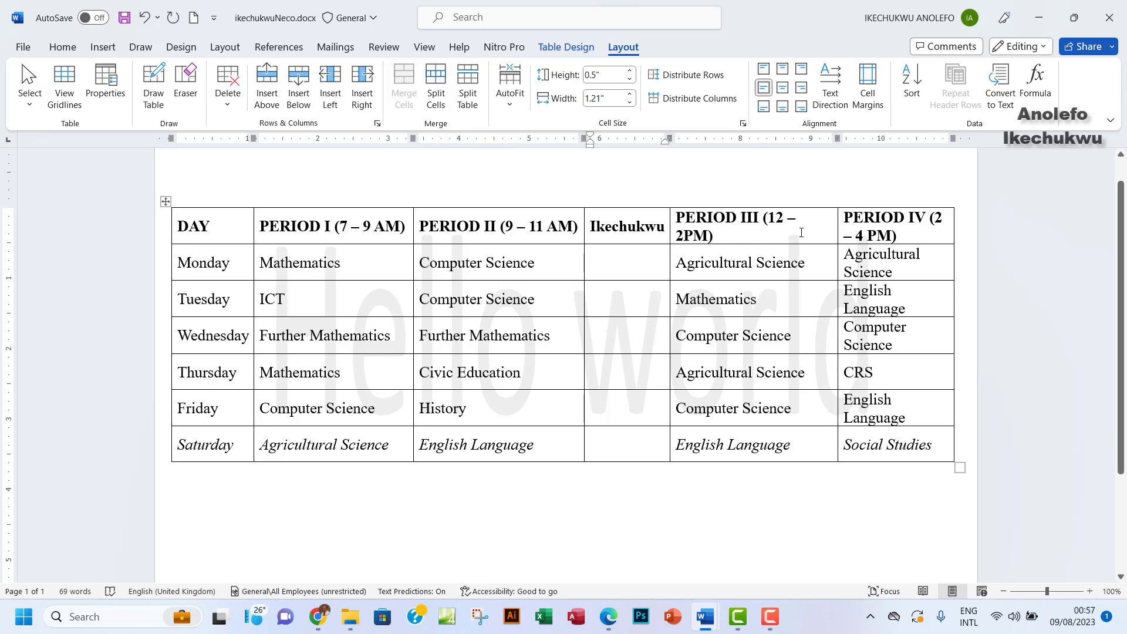
# Drag the PERIOD III/PERIOD IV border left so PERIOD IV entries fit on one line
pyautogui.moveTo(833, 229); pyautogui.dragTo(816, 233)
pyautogui.click(669, 261)
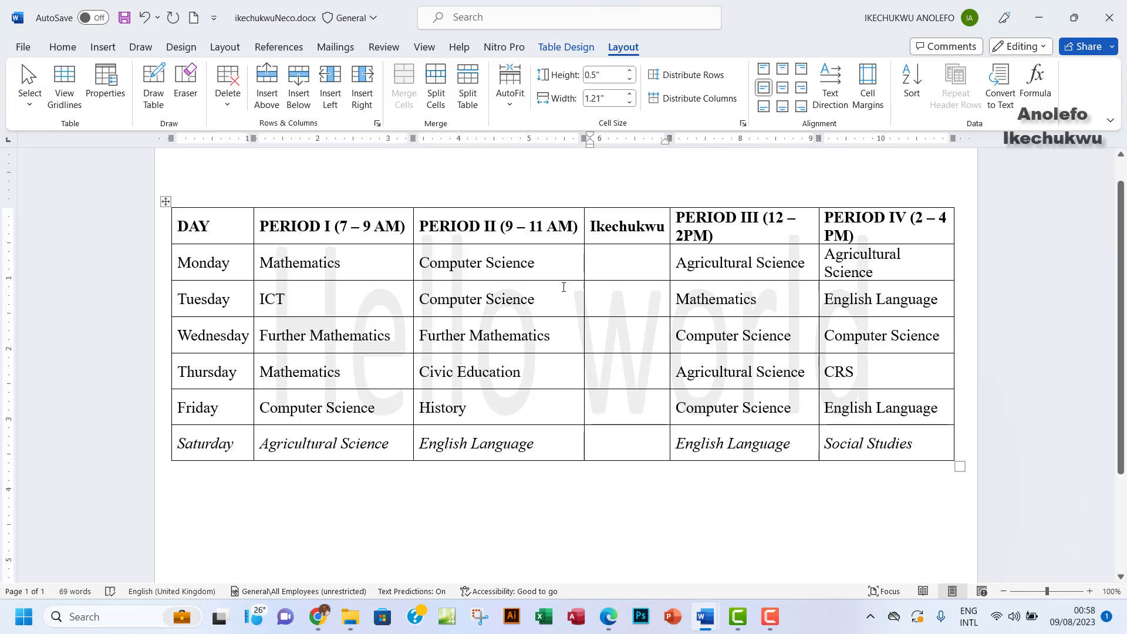
pyautogui.moveTo(173, 230); pyautogui.dragTo(871, 231)
pyautogui.click(861, 275)
pyautogui.moveTo(840, 267); pyautogui.dragTo(825, 254)
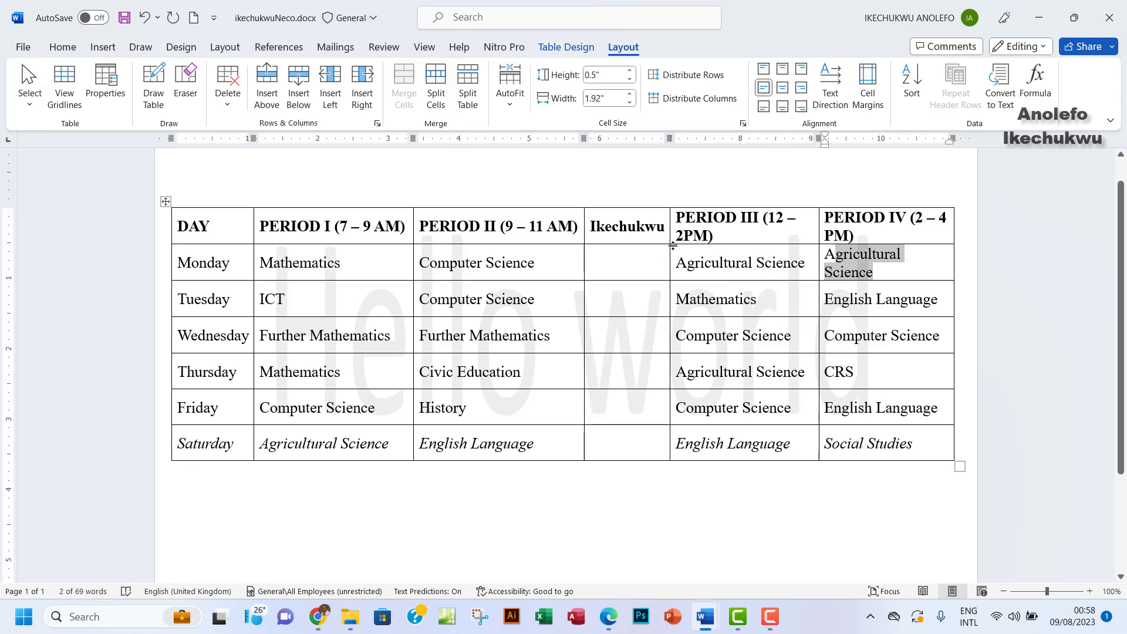
pyautogui.moveTo(667, 247)
pyautogui.mouseDown()
pyautogui.moveTo(656, 250)
pyautogui.moveTo(663, 237)
pyautogui.mouseUp()
pyautogui.click(762, 299)
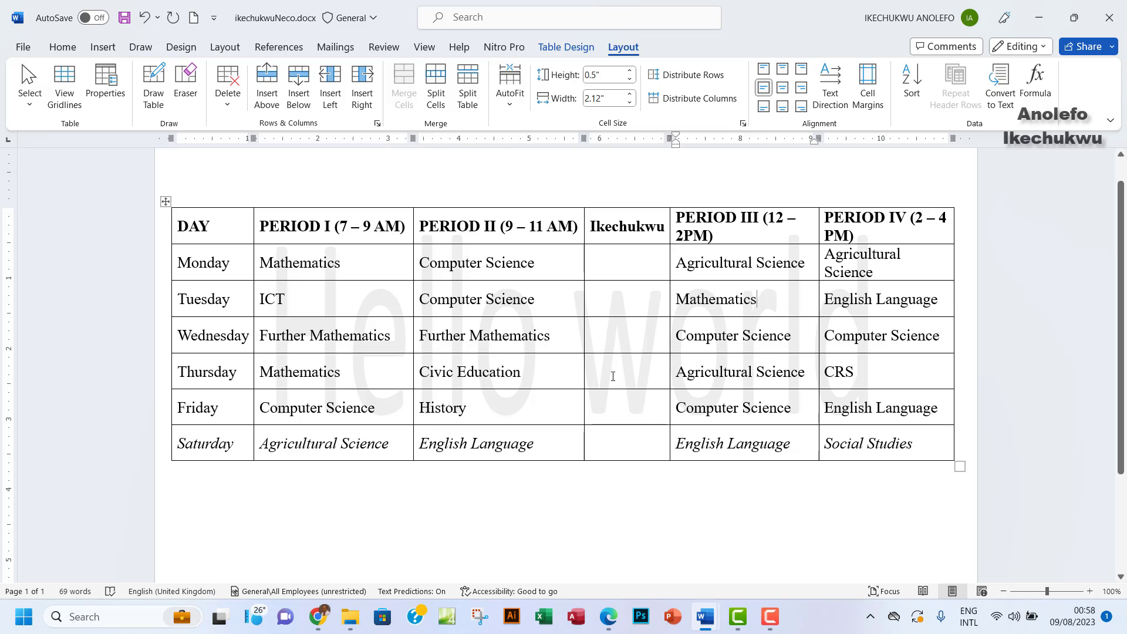
# Check the exam question PDF in Edge, then return to ikechukwuNeco.docx's File screen
pyautogui.click(609, 618)
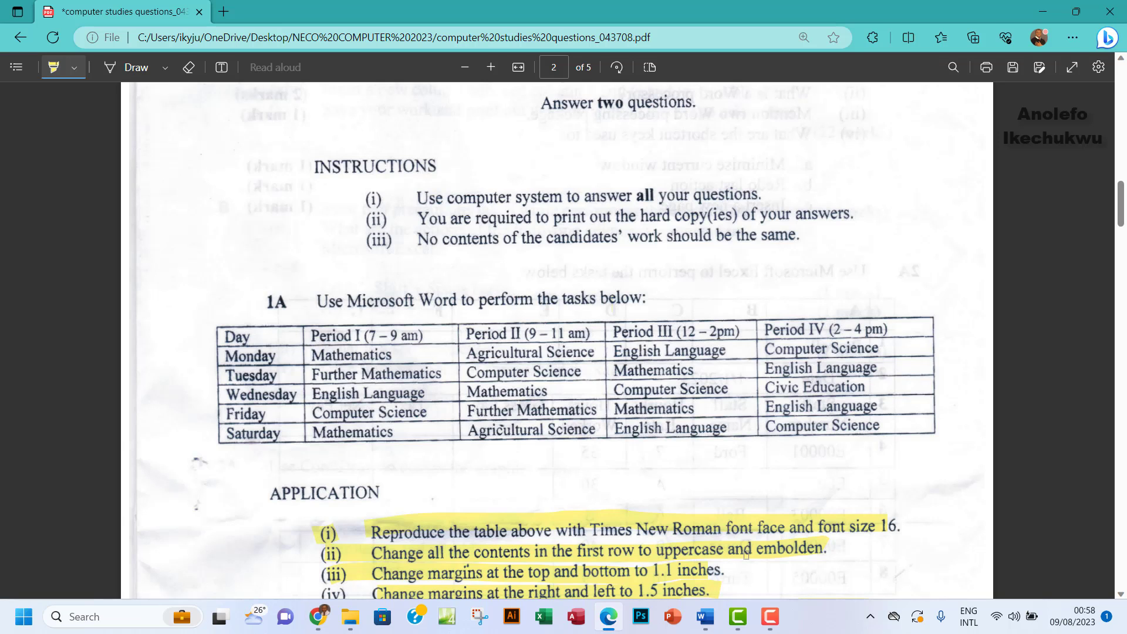
pyautogui.moveTo(705, 616)
pyautogui.click(786, 528)
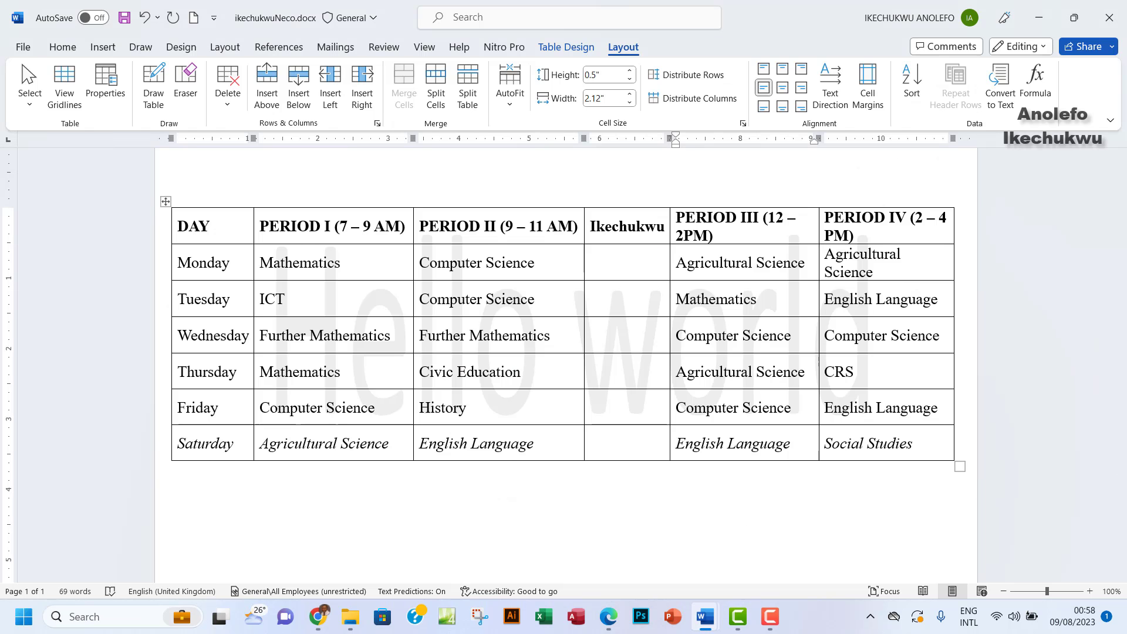
pyautogui.click(22, 46)
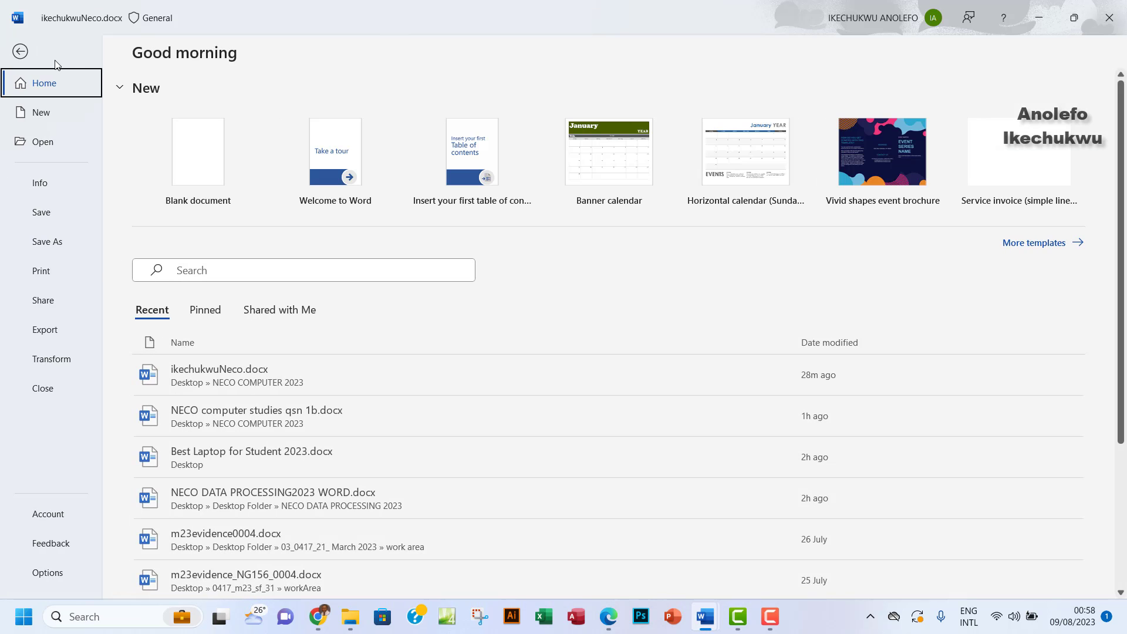
# Preview the landscape timetable on the Print page and send it to the printer
pyautogui.click(50, 270)
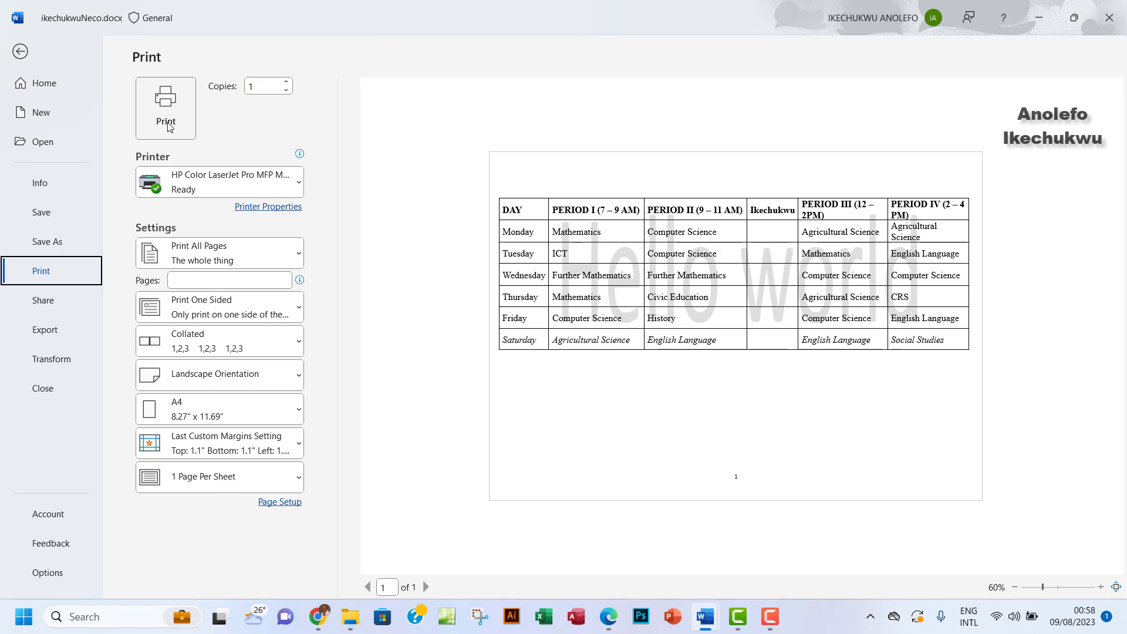
pyautogui.click(170, 126)
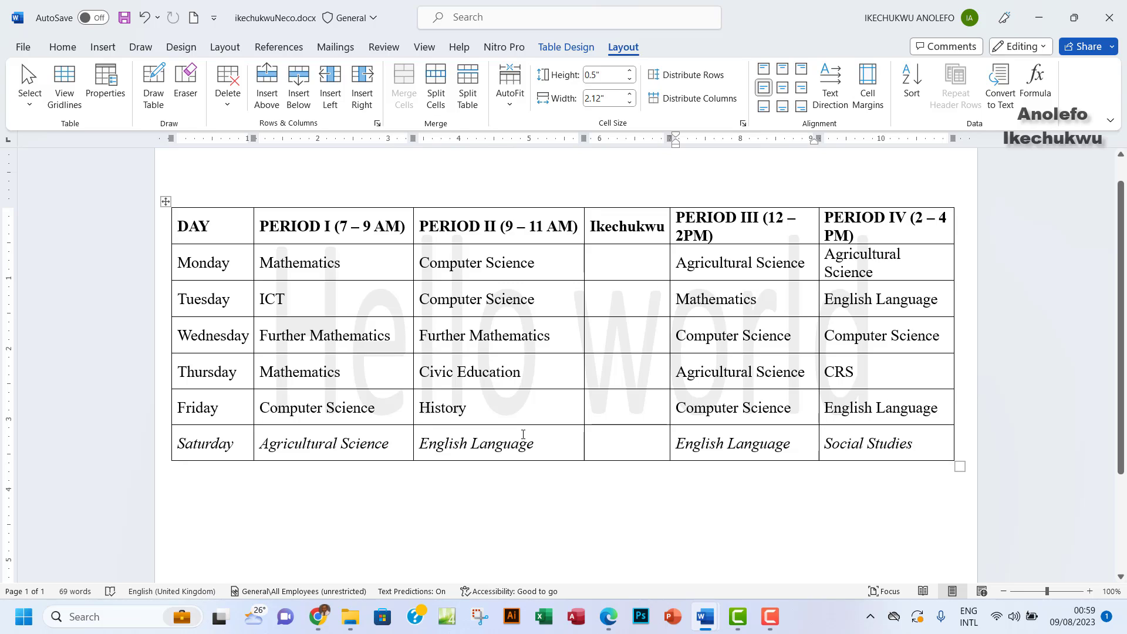
pyautogui.scroll(1, 523, 434)
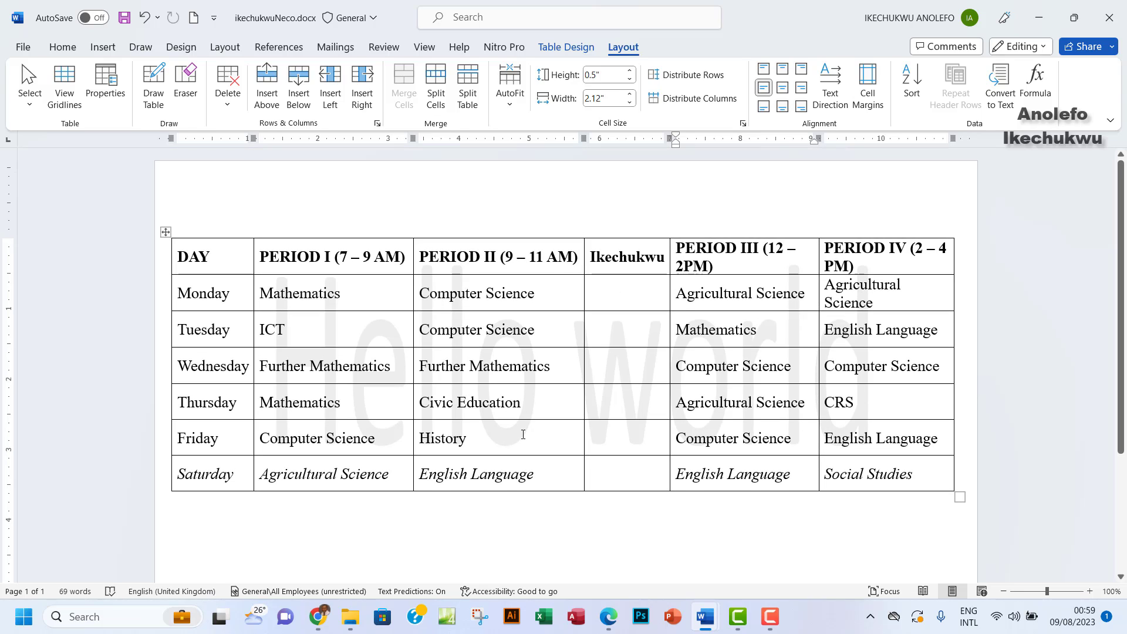
pyautogui.scroll(-3, 525, 420)
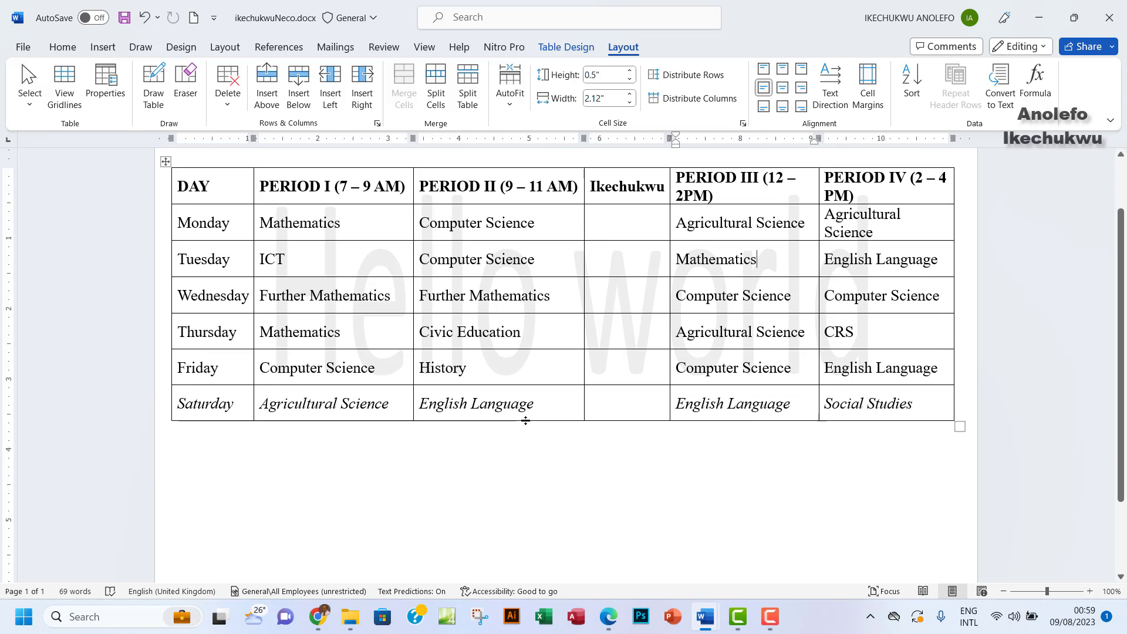
pyautogui.scroll(1, 526, 421)
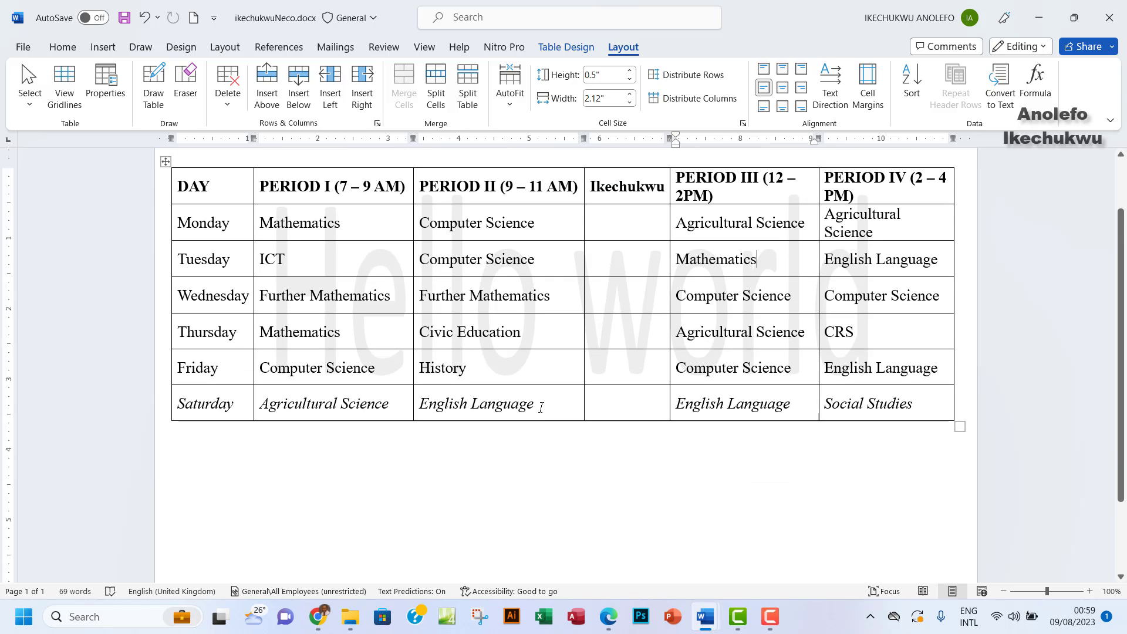
pyautogui.scroll(1, 539, 407)
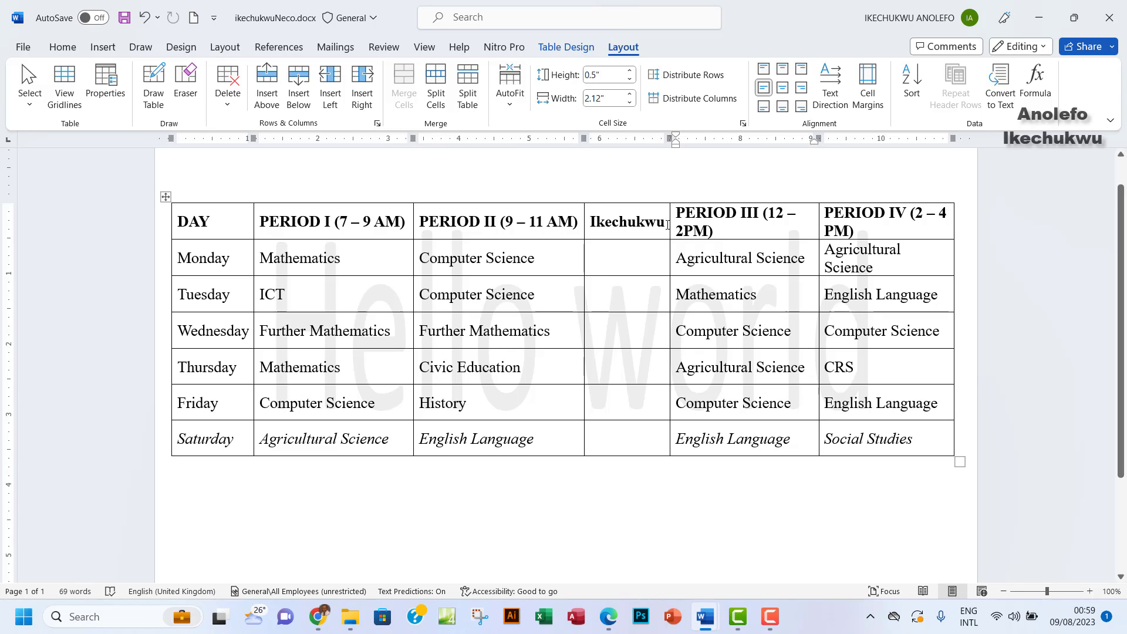
pyautogui.moveTo(667, 225)
pyautogui.mouseDown()
pyautogui.moveTo(578, 224)
pyautogui.moveTo(668, 223)
pyautogui.mouseUp()
pyautogui.click(596, 223)
pyautogui.scroll(-2, 643, 353)
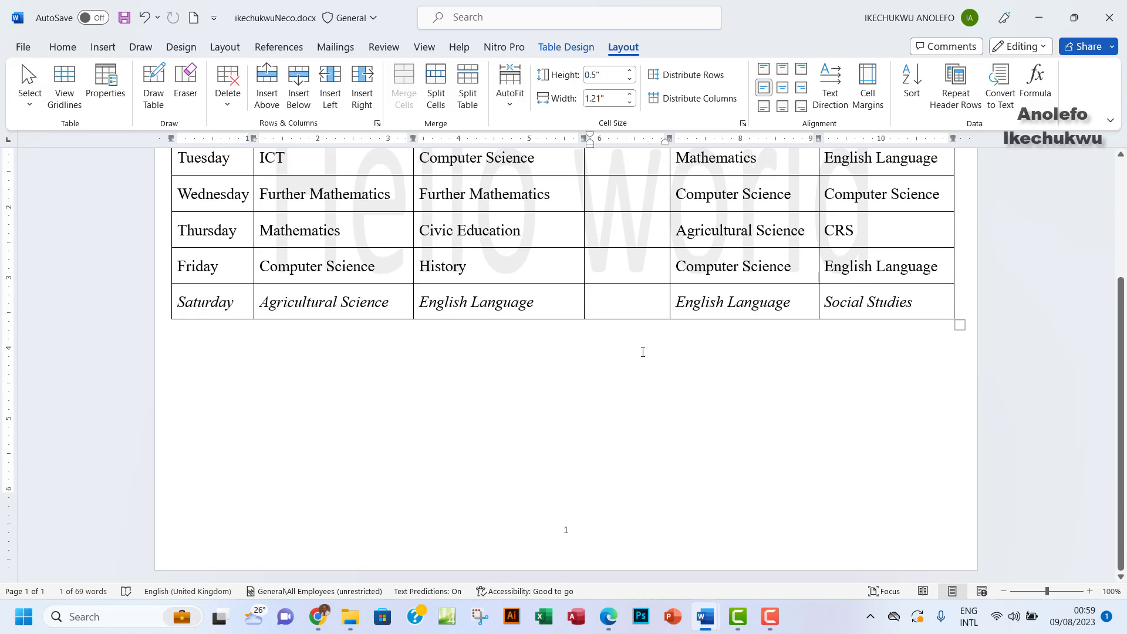
pyautogui.scroll(3, 643, 353)
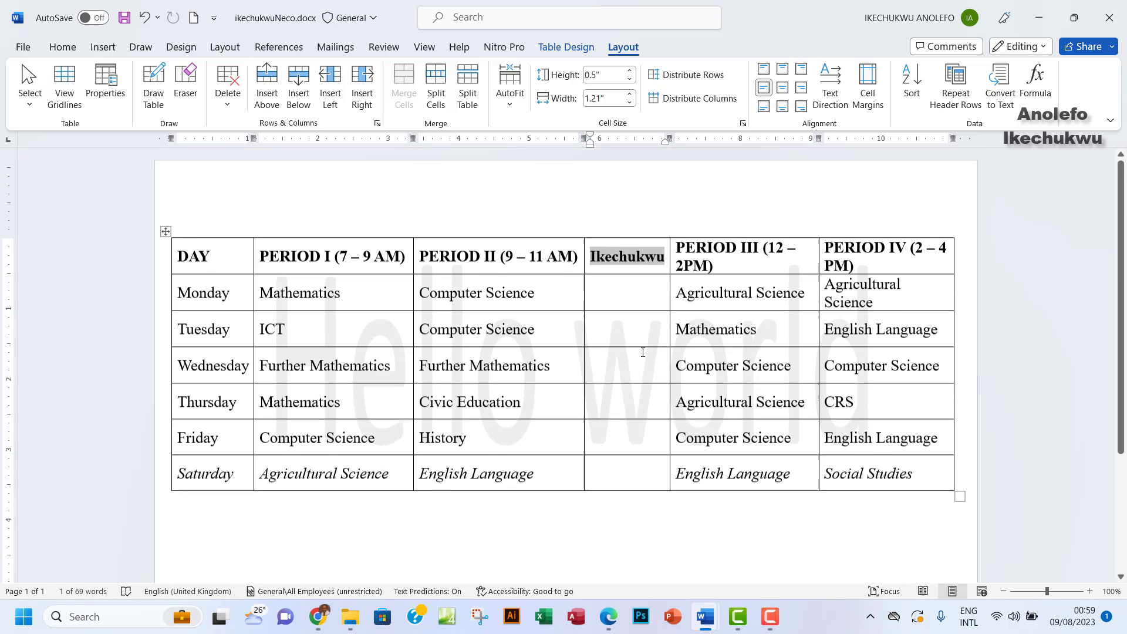
# Put the candidate's full name and identification numbers in the page header, then close the header
pyautogui.doubleClick(261, 195)
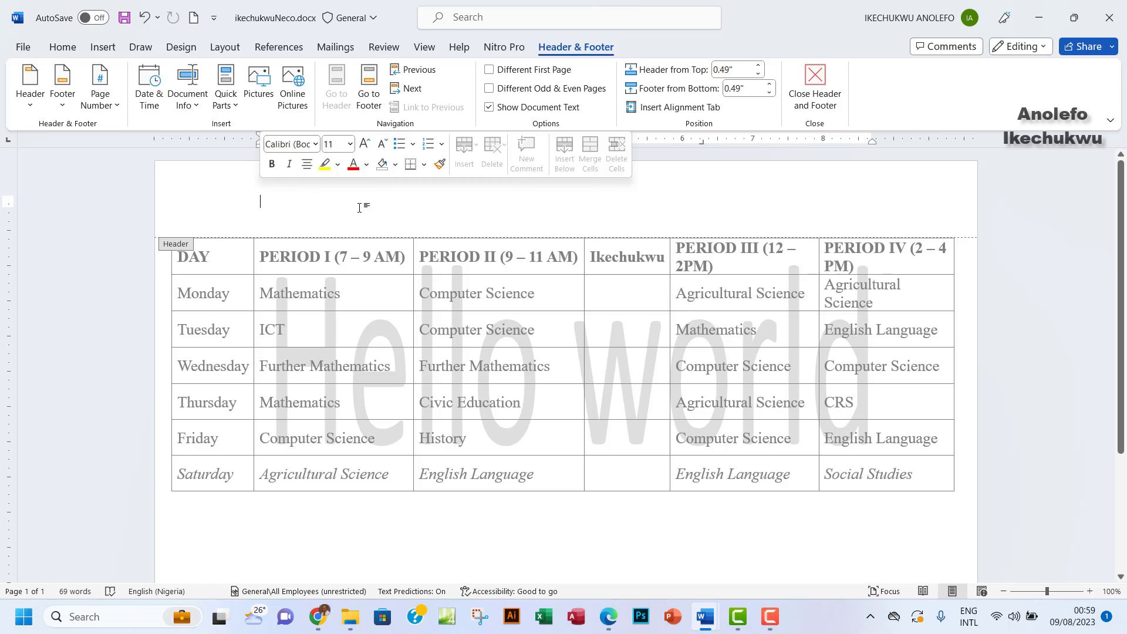
pyautogui.write('Ike')
pyautogui.press('BackSpace')
pyautogui.press('BackSpace')
pyautogui.press('BackSpace')
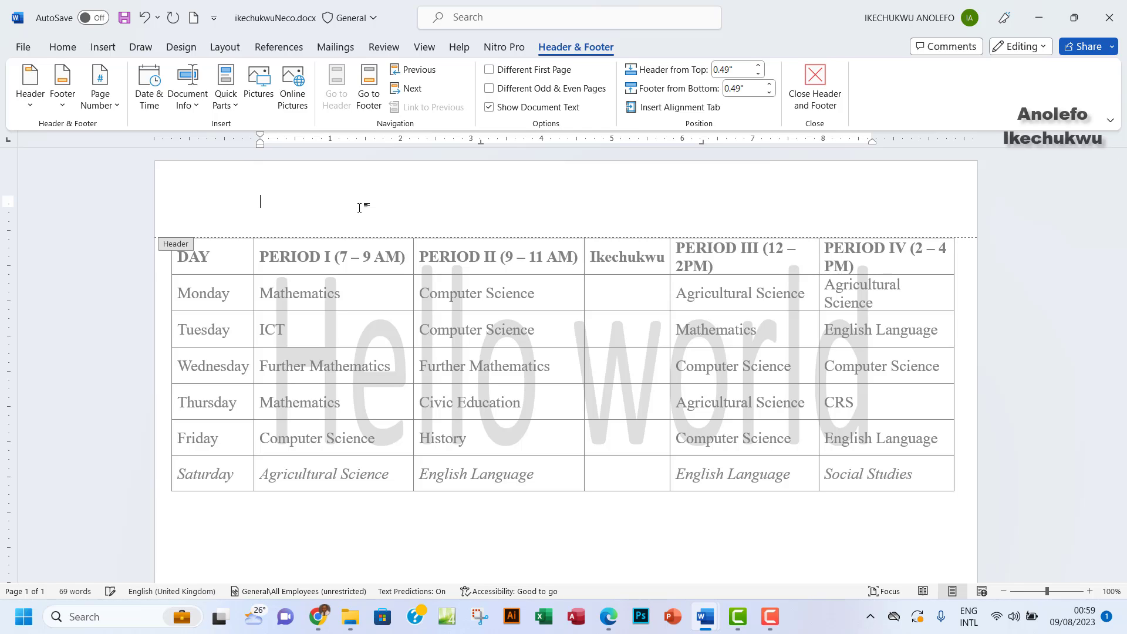
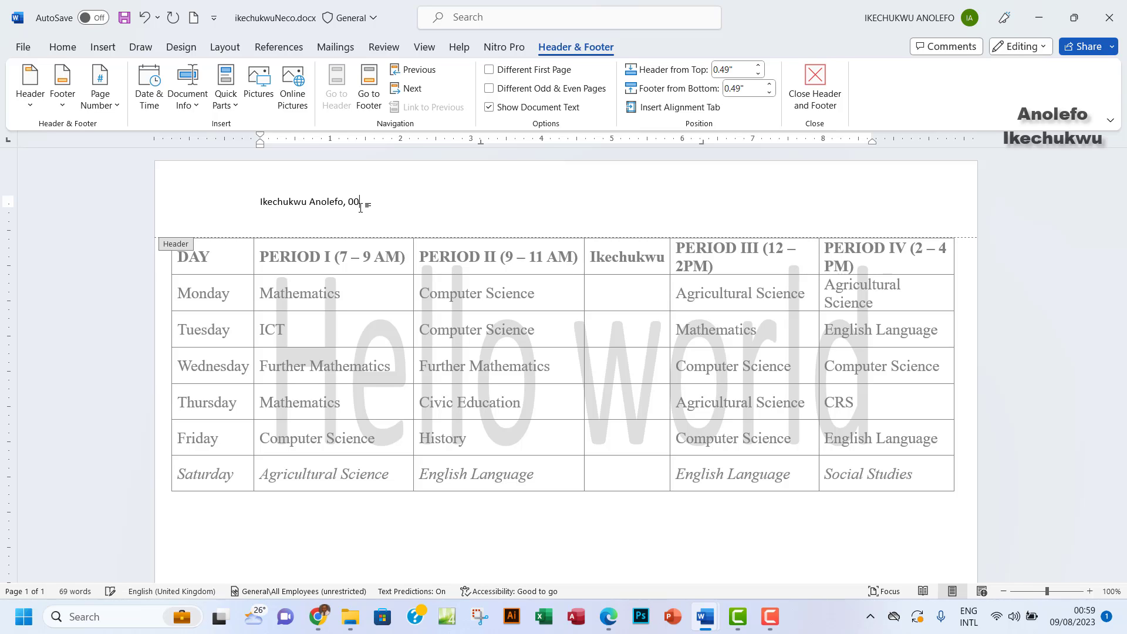
pyautogui.tripleClick(338, 202)
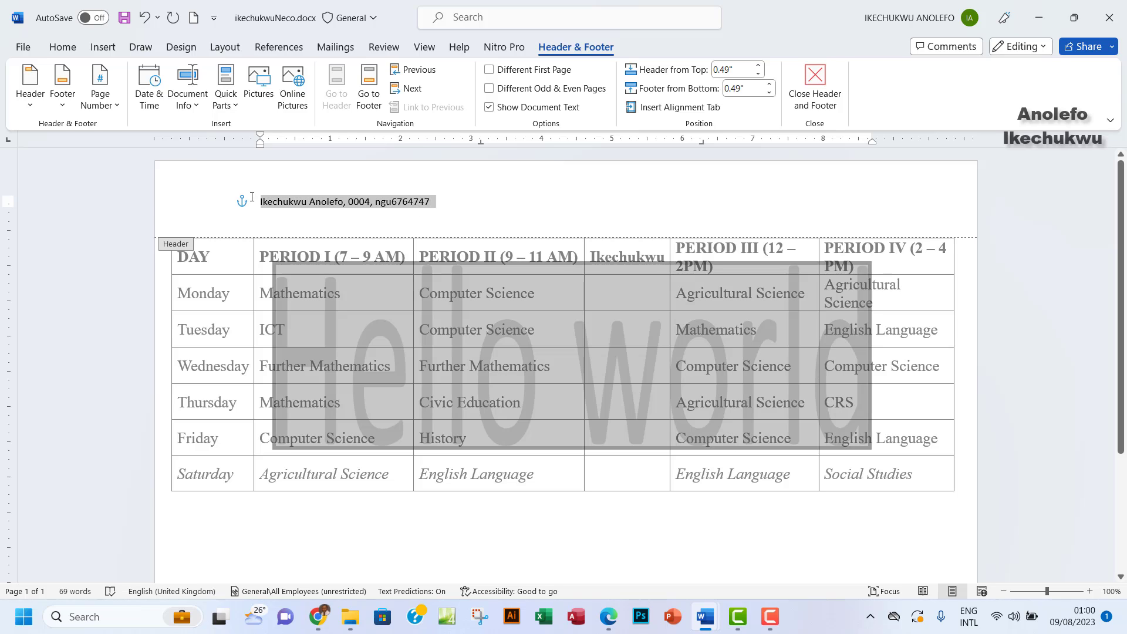
pyautogui.click(374, 202)
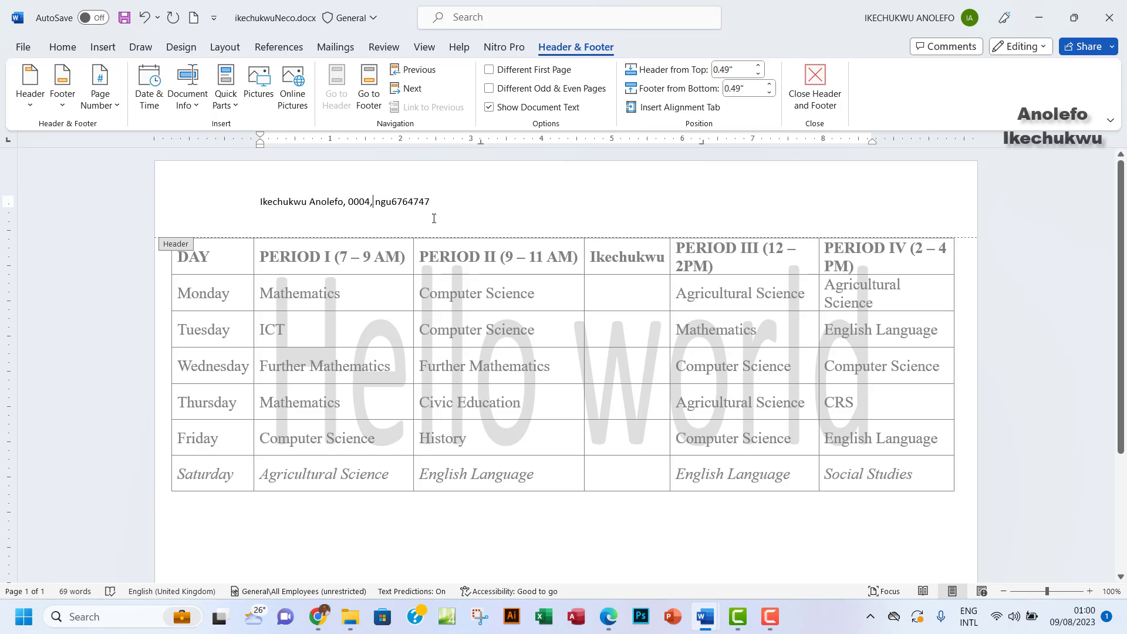
pyautogui.click(815, 85)
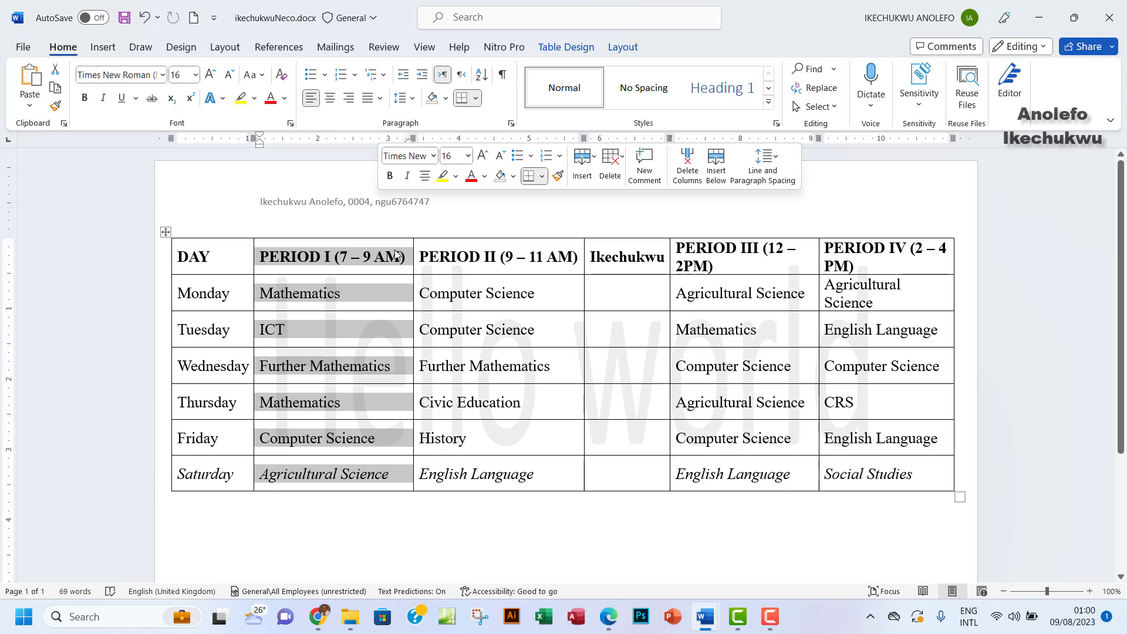
# Place the cursor in the empty paragraph below the timetable
pyautogui.click(467, 298)
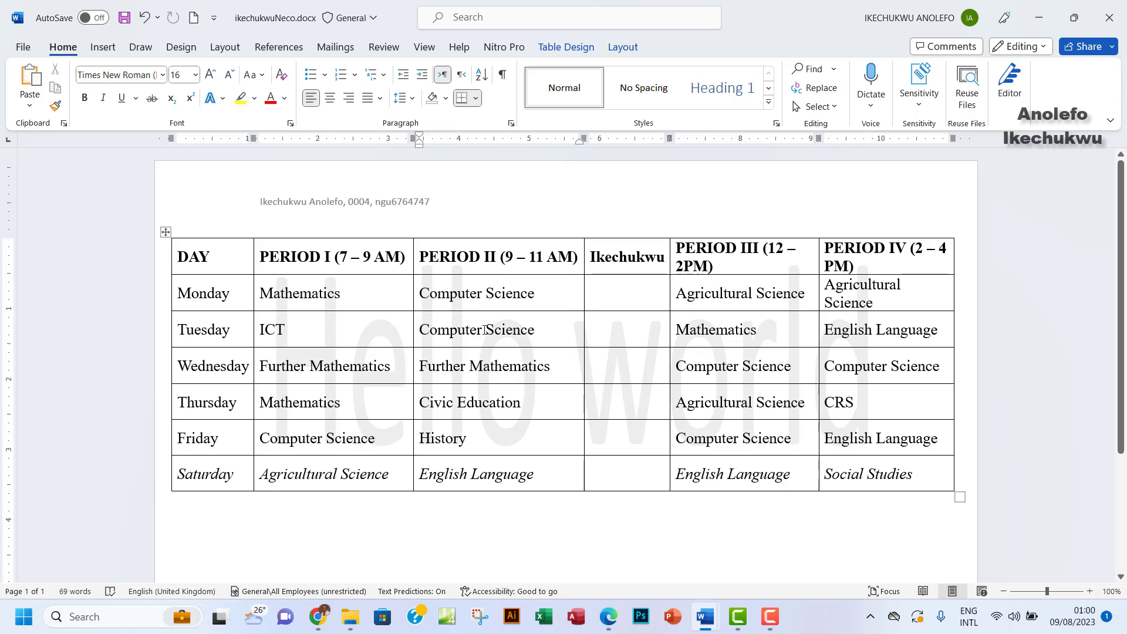
pyautogui.scroll(-3, 530, 333)
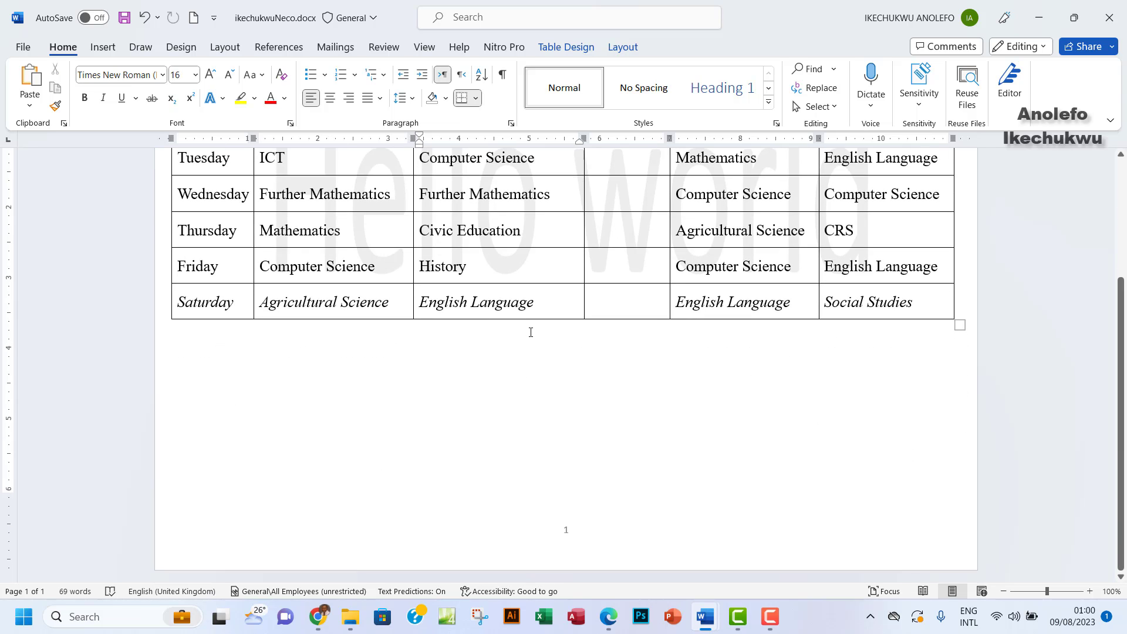
pyautogui.click(529, 493)
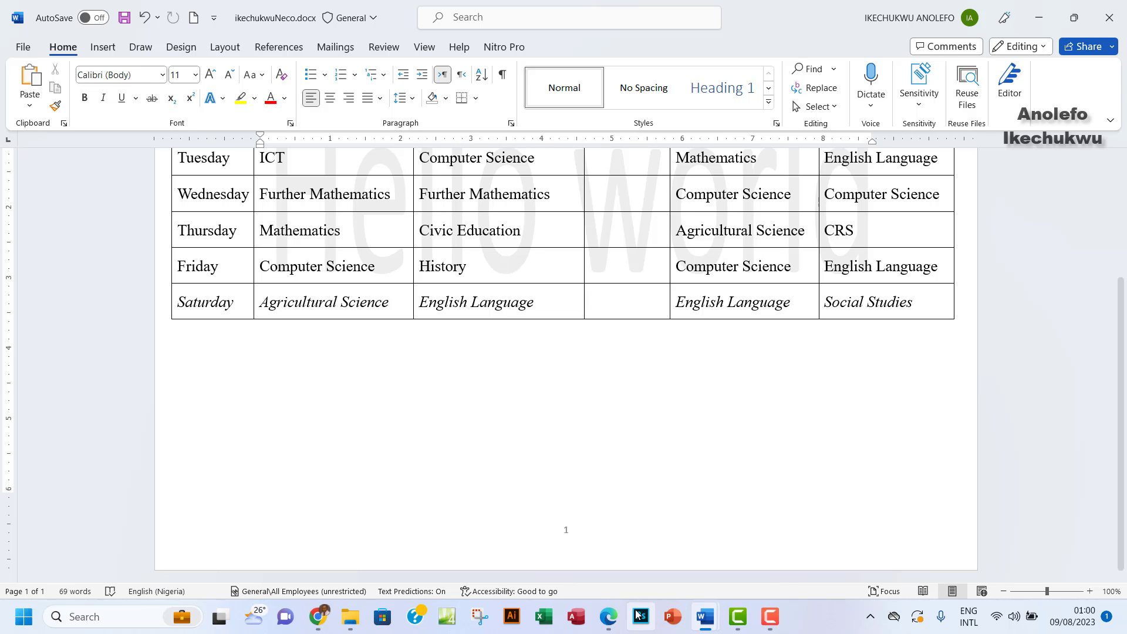
# Scroll the exam PDF to page 3's section B theory questions, then return to Word
pyautogui.click(608, 616)
pyautogui.scroll(-10, 497, 418)
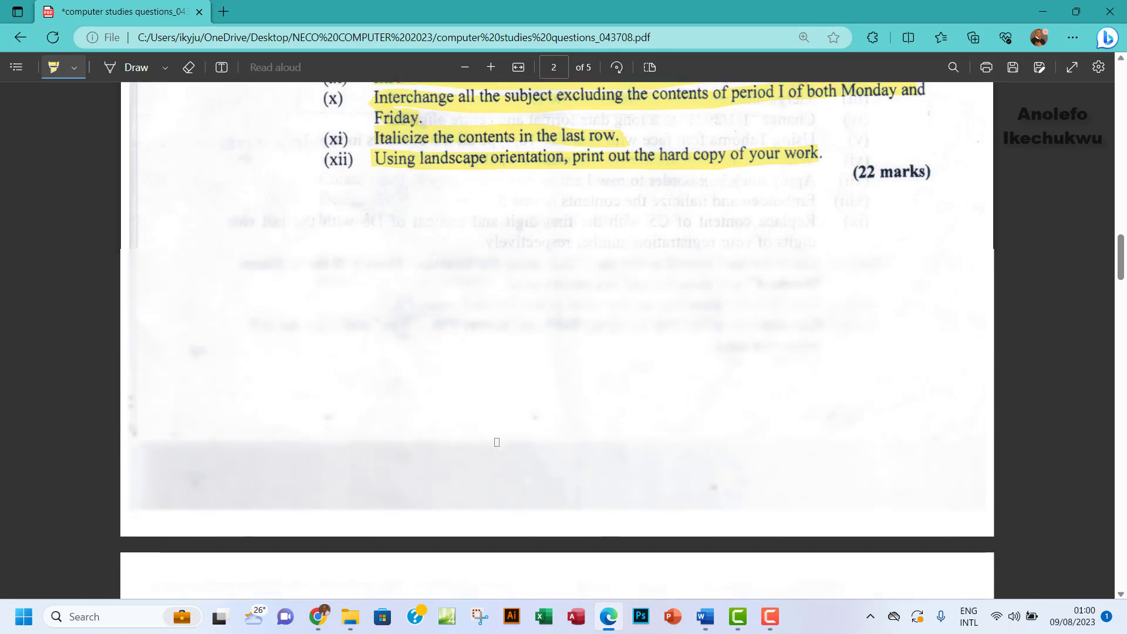
pyautogui.scroll(-6, 497, 418)
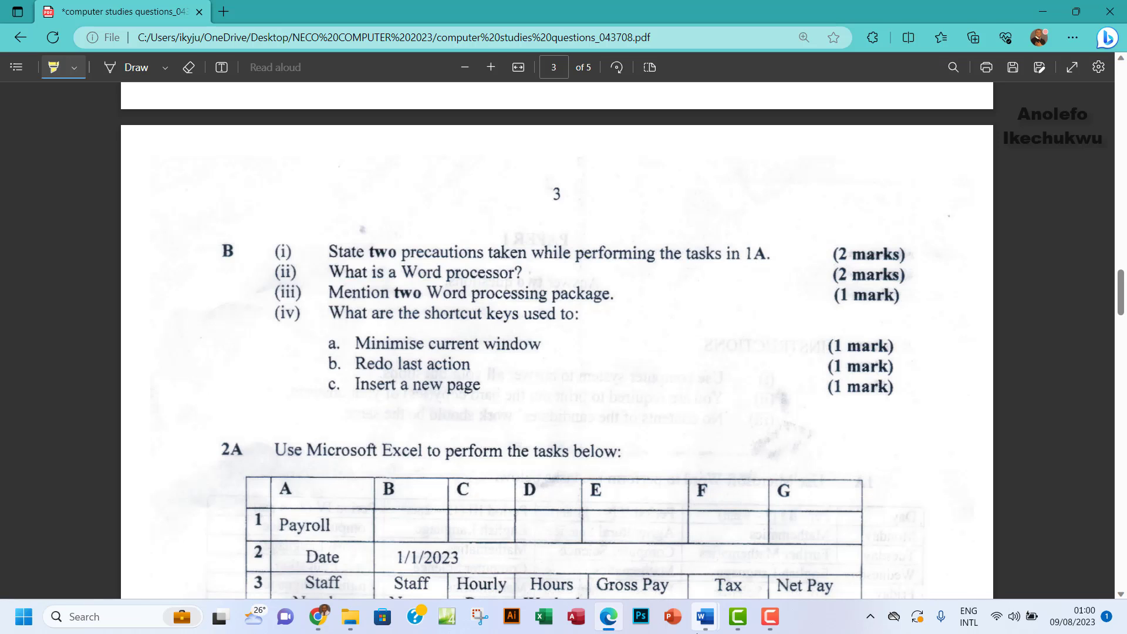
pyautogui.moveTo(705, 616)
pyautogui.click(763, 559)
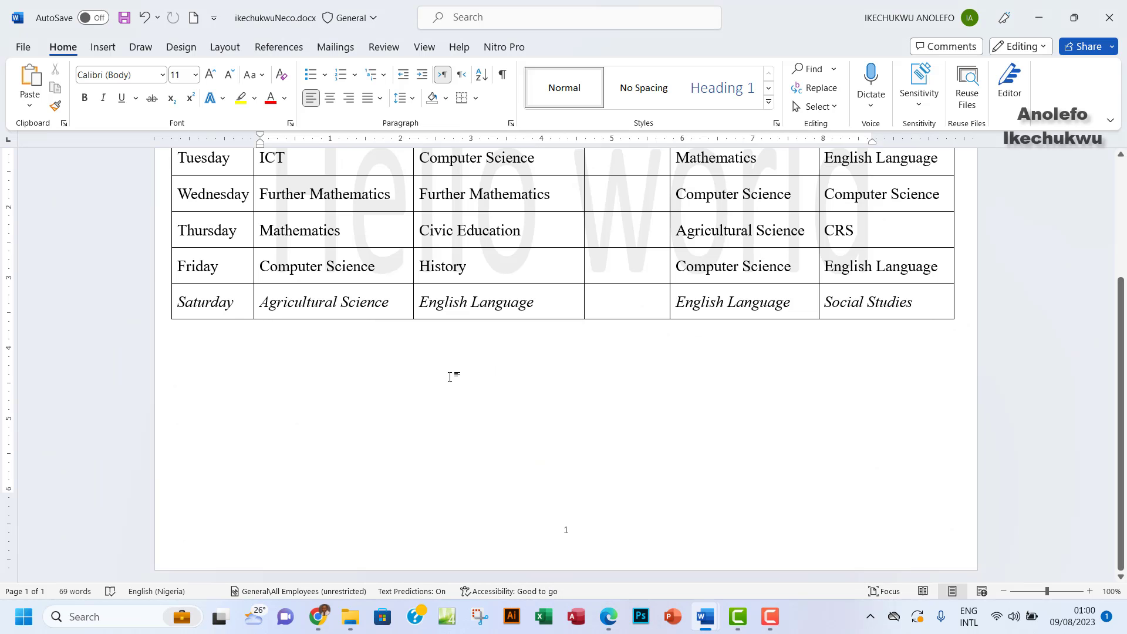
# In the Question 1B answers, select the eight precaution bullets and adjust the zoom to read them
pyautogui.click(631, 567)
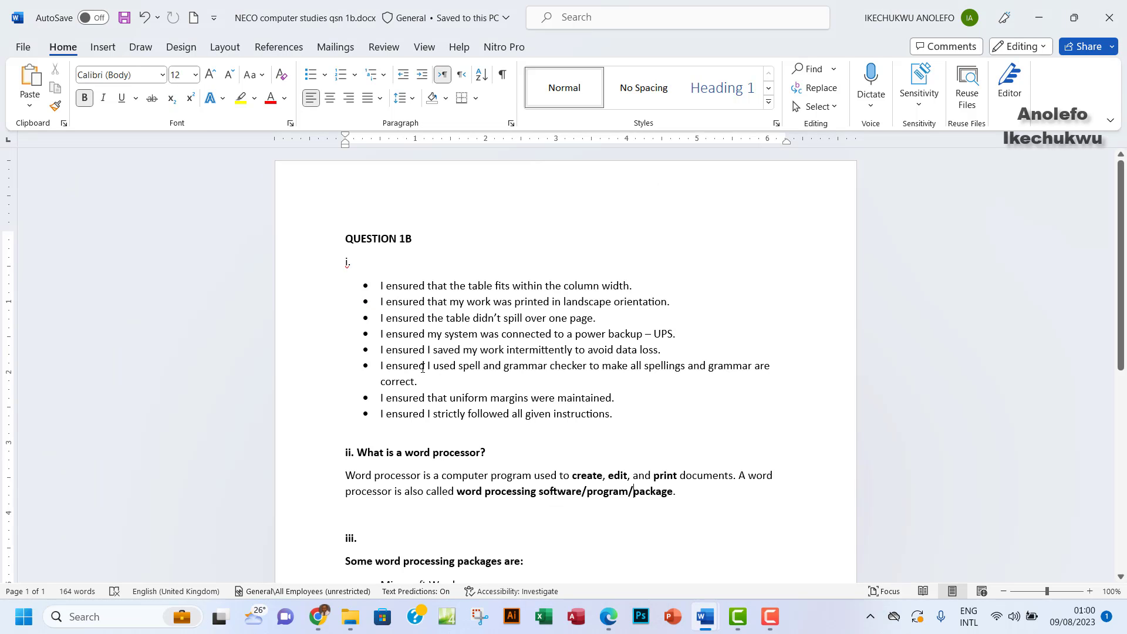
pyautogui.moveTo(380, 286); pyautogui.dragTo(605, 414)
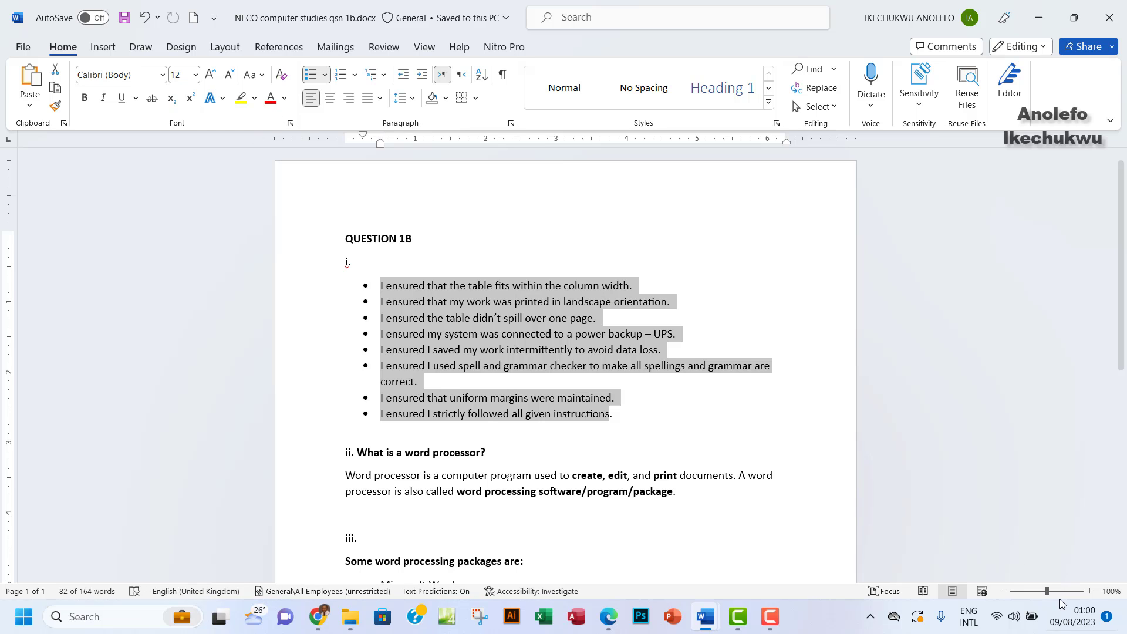
pyautogui.click(1060, 592)
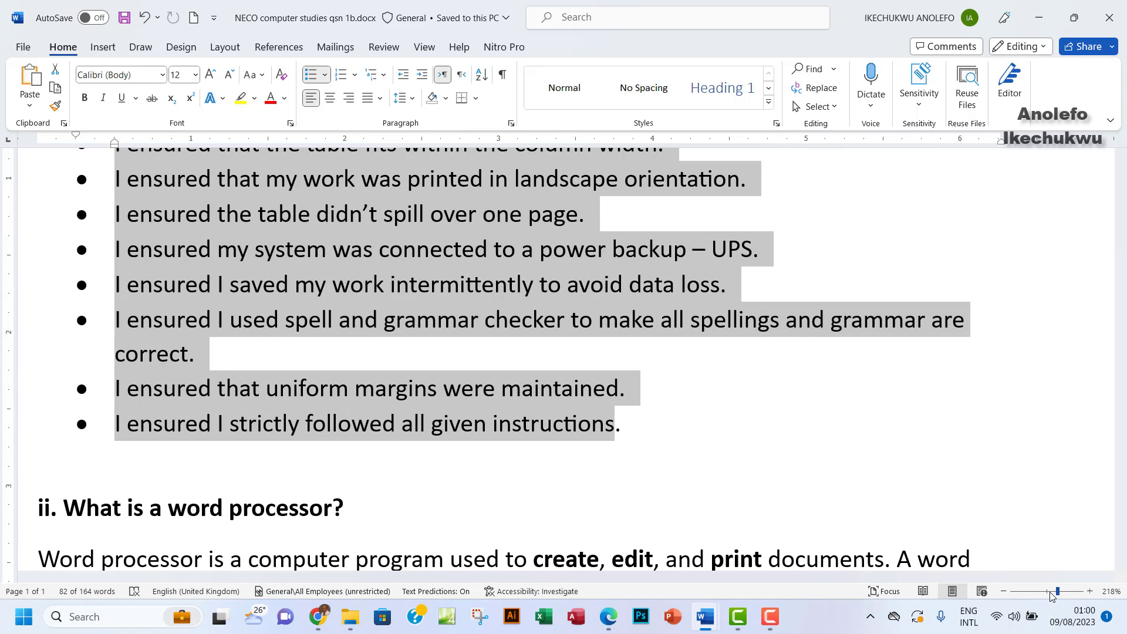
pyautogui.click(1051, 592)
pyautogui.scroll(1, 799, 444)
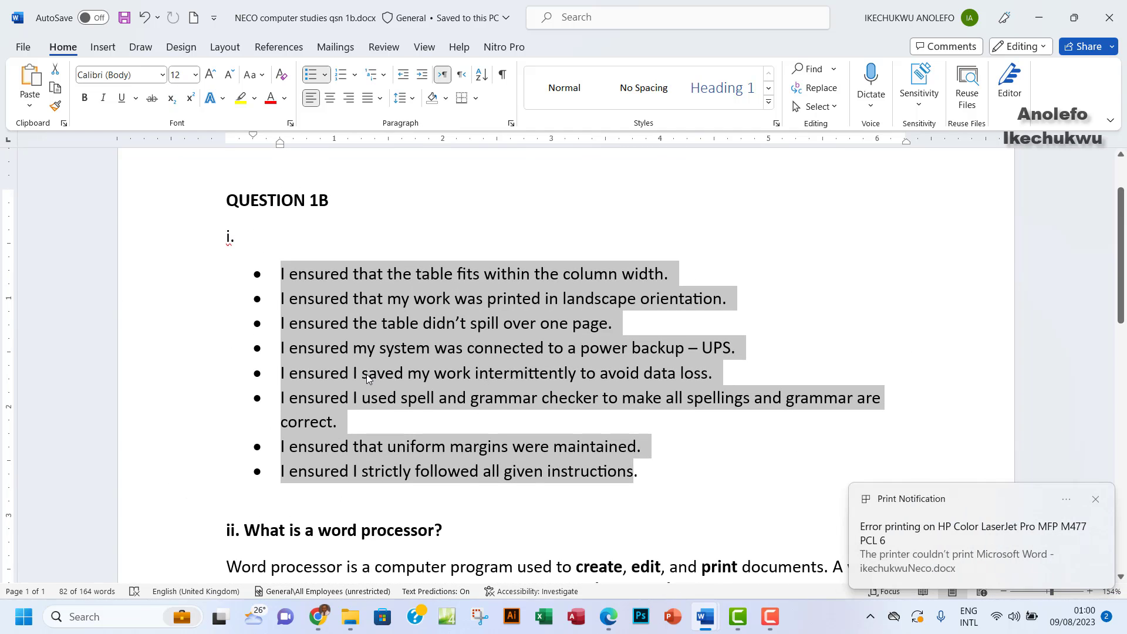
# Dismiss the print error notification and review the bullet list, clearing the selection
pyautogui.click(1096, 500)
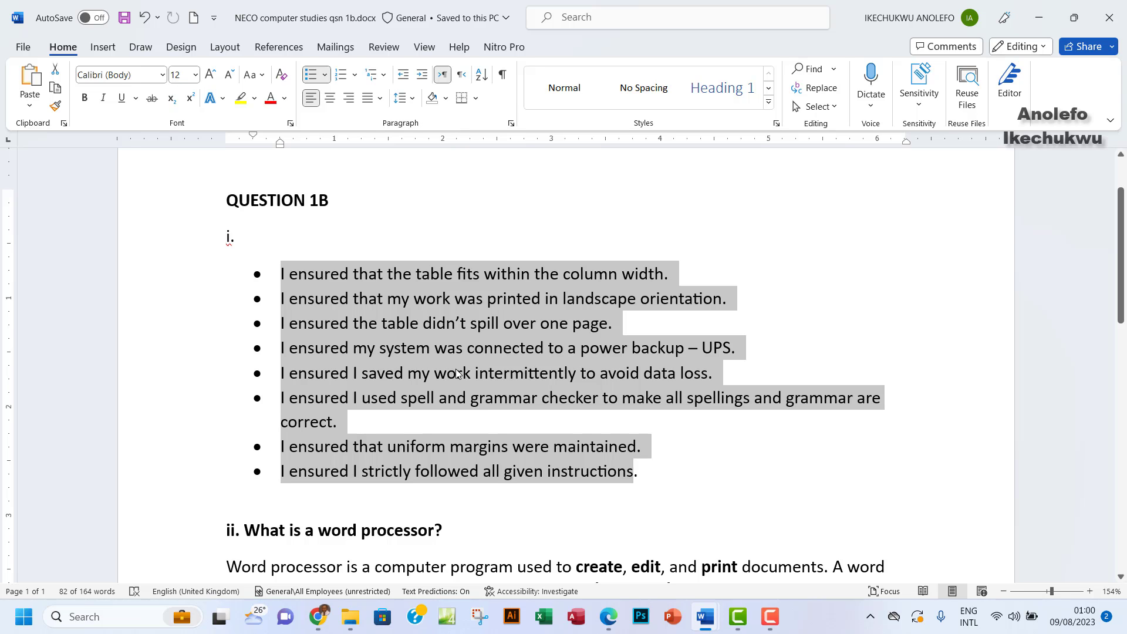
pyautogui.scroll(-3, 442, 333)
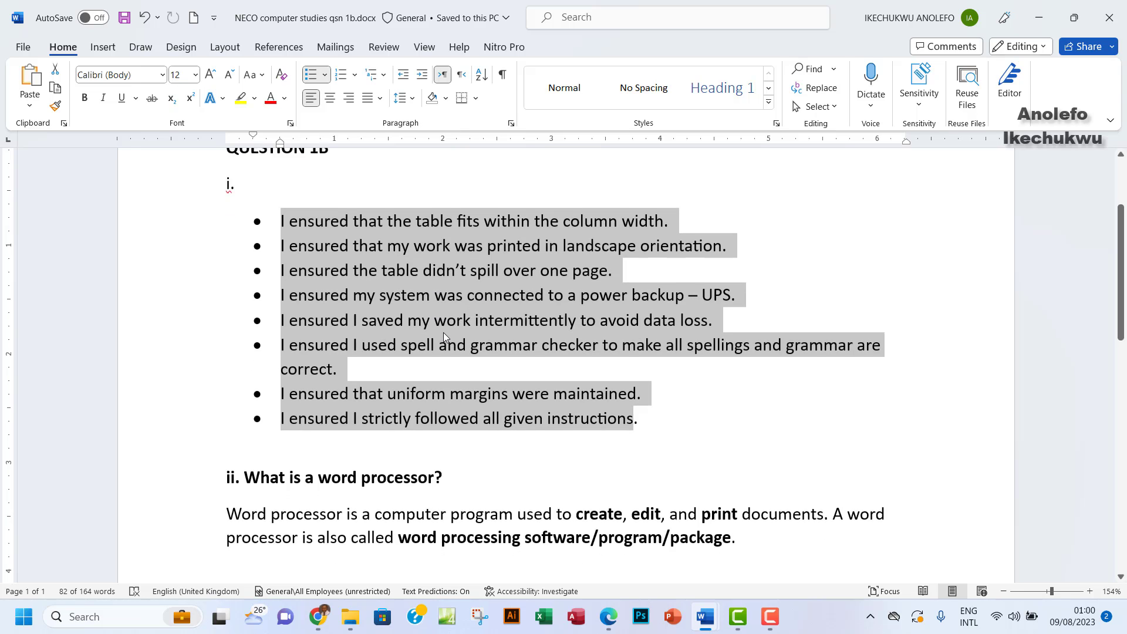
pyautogui.scroll(1, 461, 321)
pyautogui.scroll(-1, 433, 307)
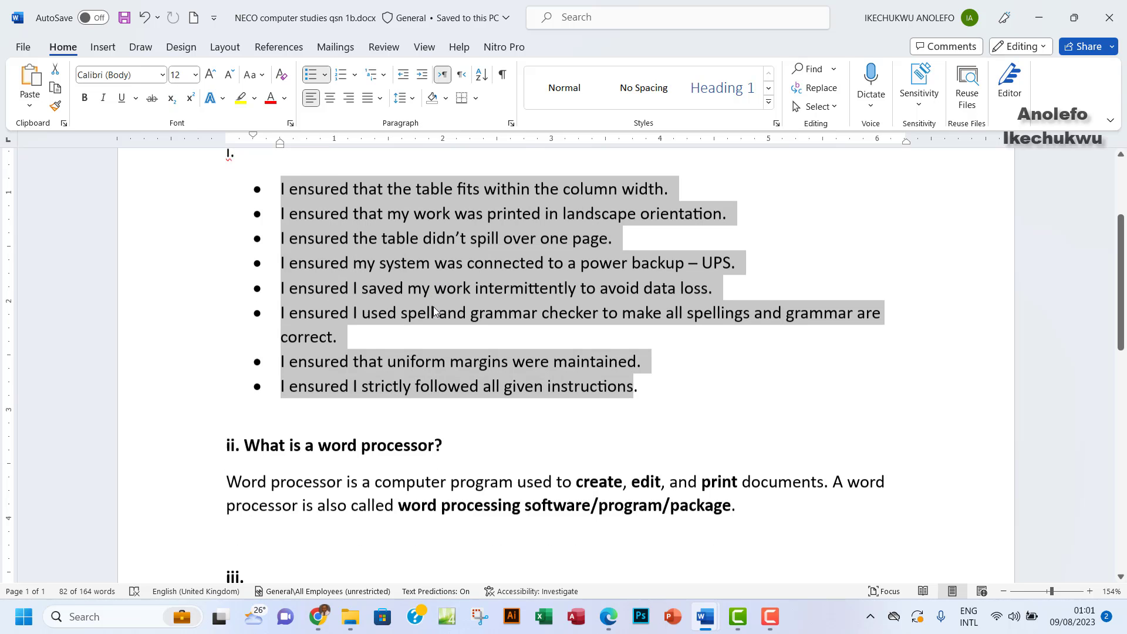
pyautogui.click(376, 243)
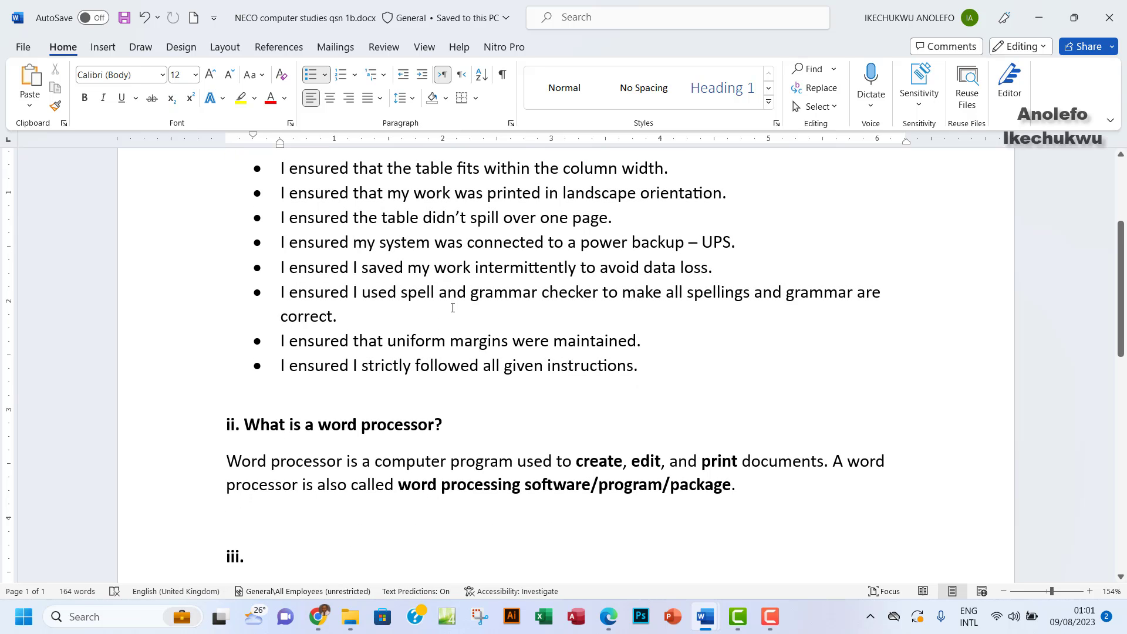
pyautogui.scroll(-1, 453, 308)
pyautogui.scroll(2, 453, 307)
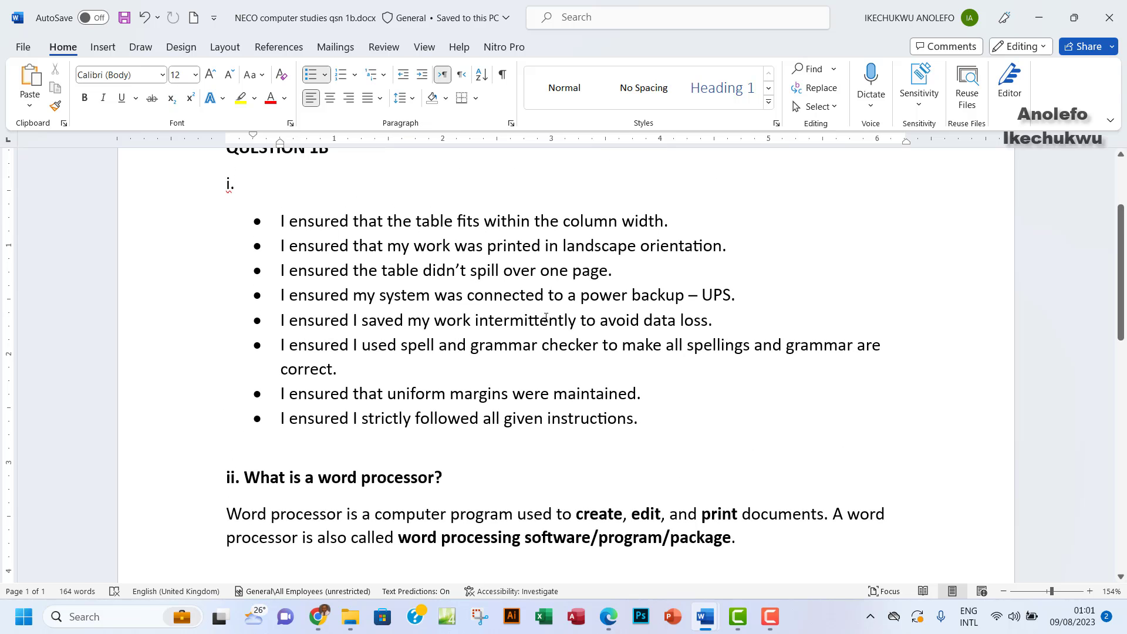
# Highlight 'What is a' in question (ii) of the exam PDF, then return to the answers document
pyautogui.click(608, 616)
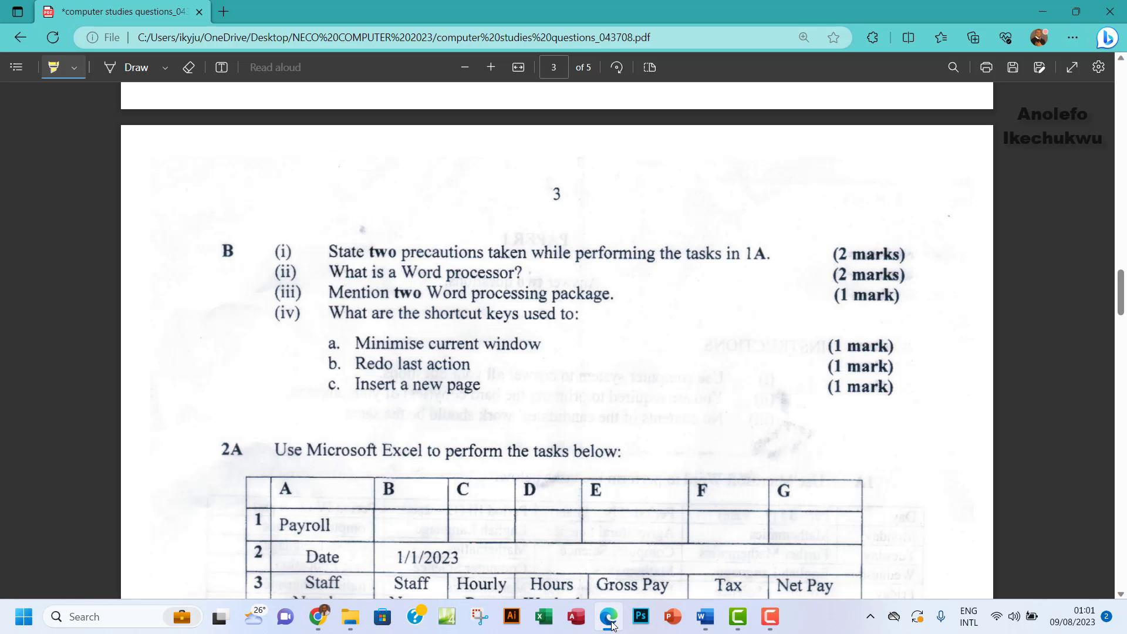
pyautogui.moveTo(331, 272); pyautogui.dragTo(477, 272)
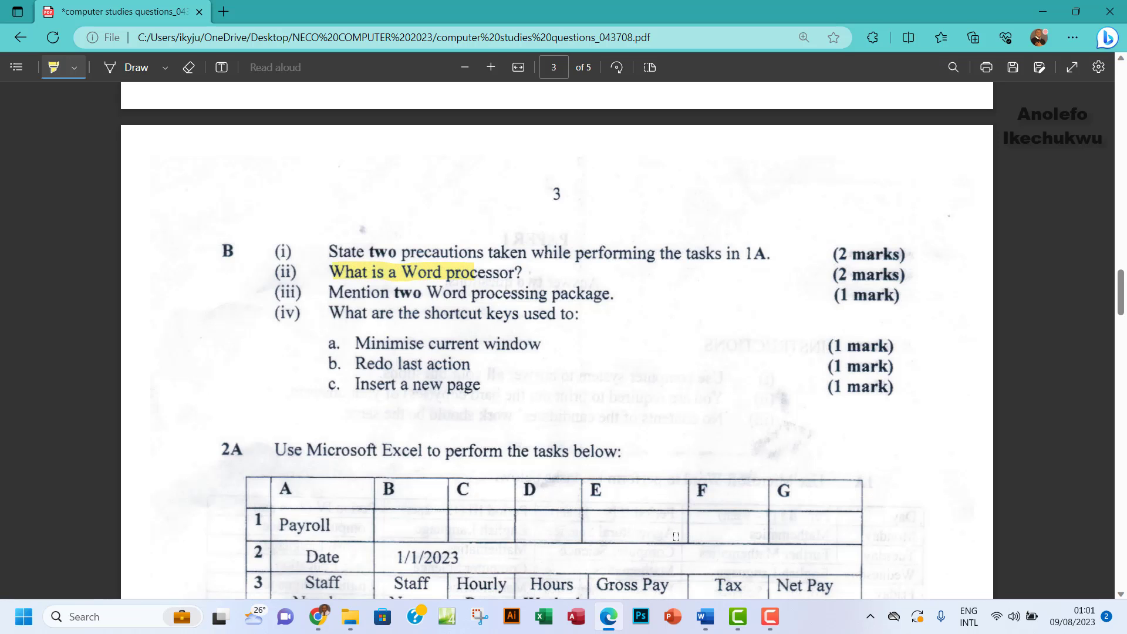
pyautogui.moveTo(711, 632)
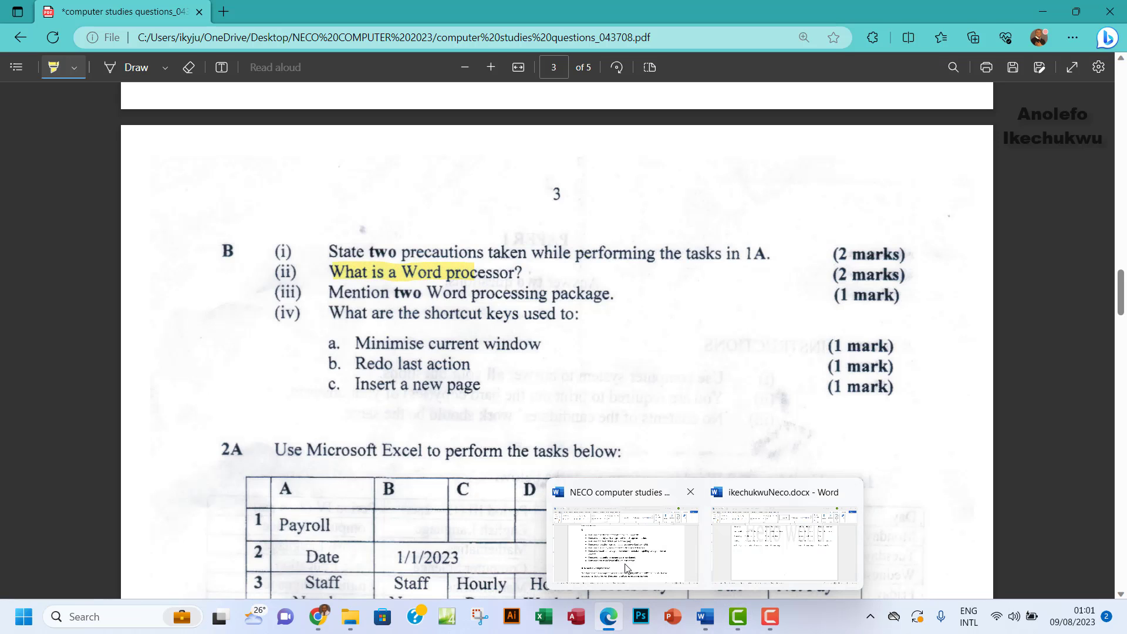
pyautogui.click(584, 543)
pyautogui.scroll(-2, 375, 293)
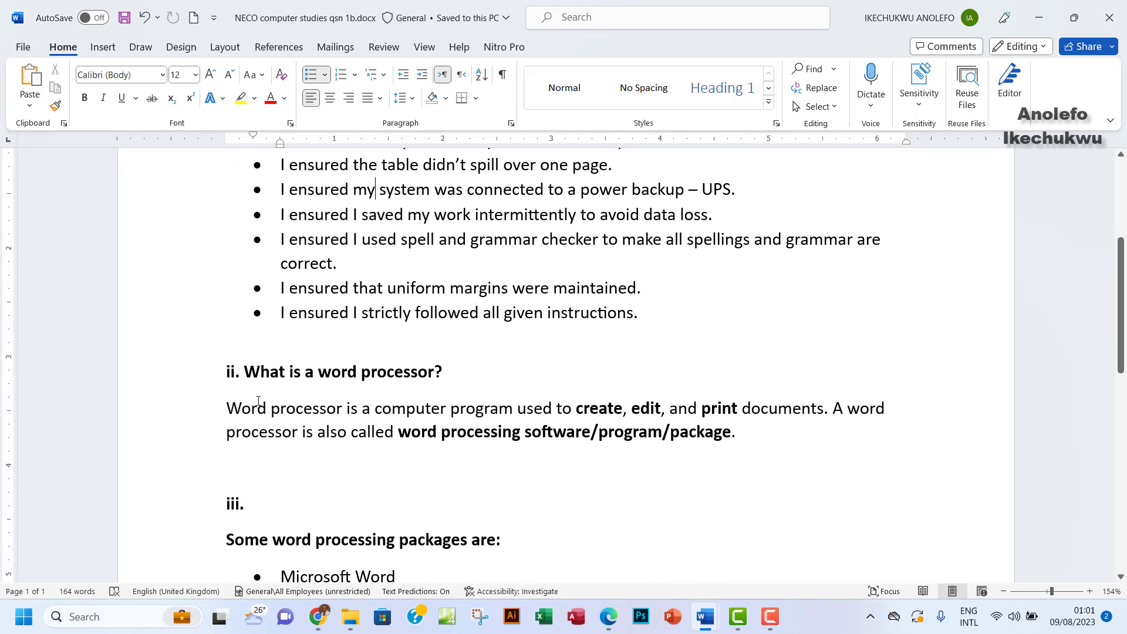
# Scroll the Word answers through shortcut keys (iv), cross-checking against page 3 of the exam PDF
pyautogui.scroll(-1, 412, 430)
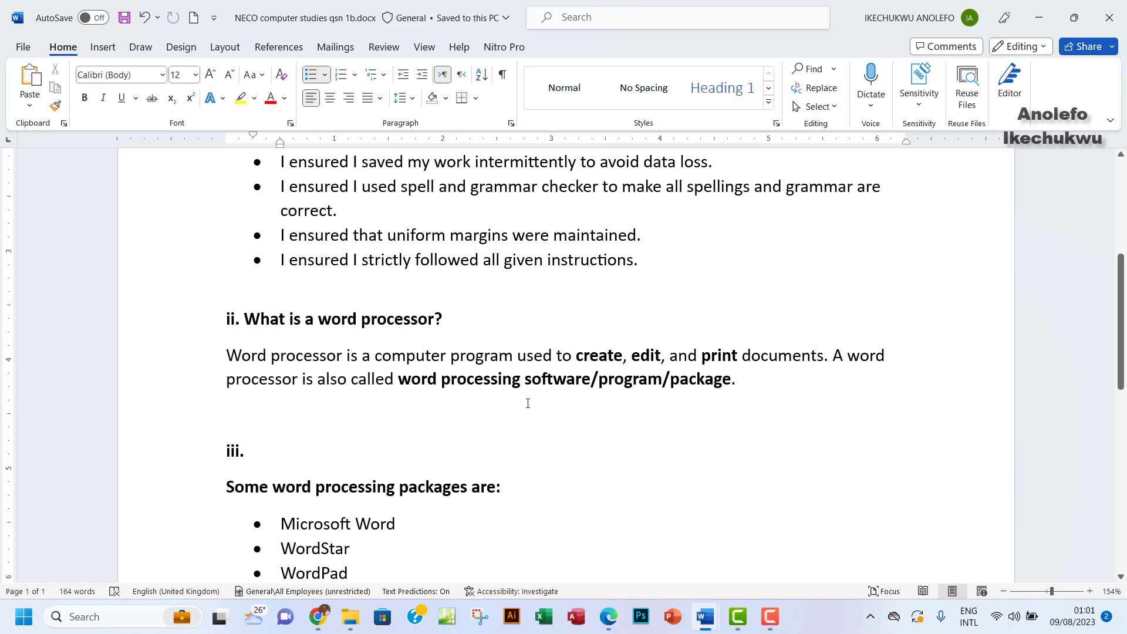
pyautogui.scroll(-3, 527, 403)
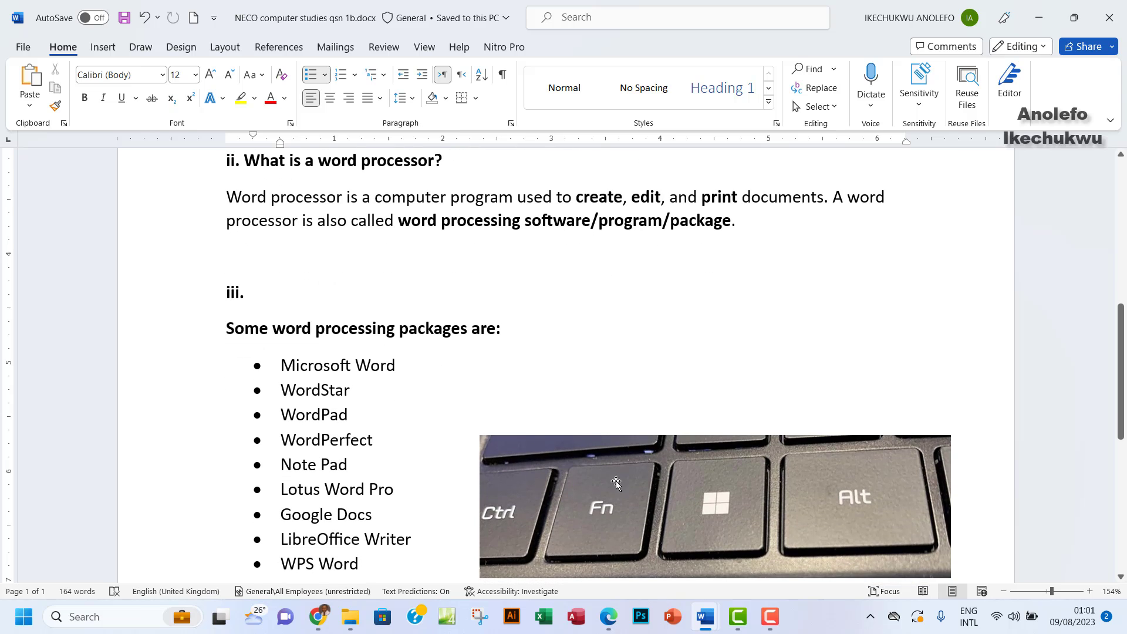
pyautogui.click(608, 616)
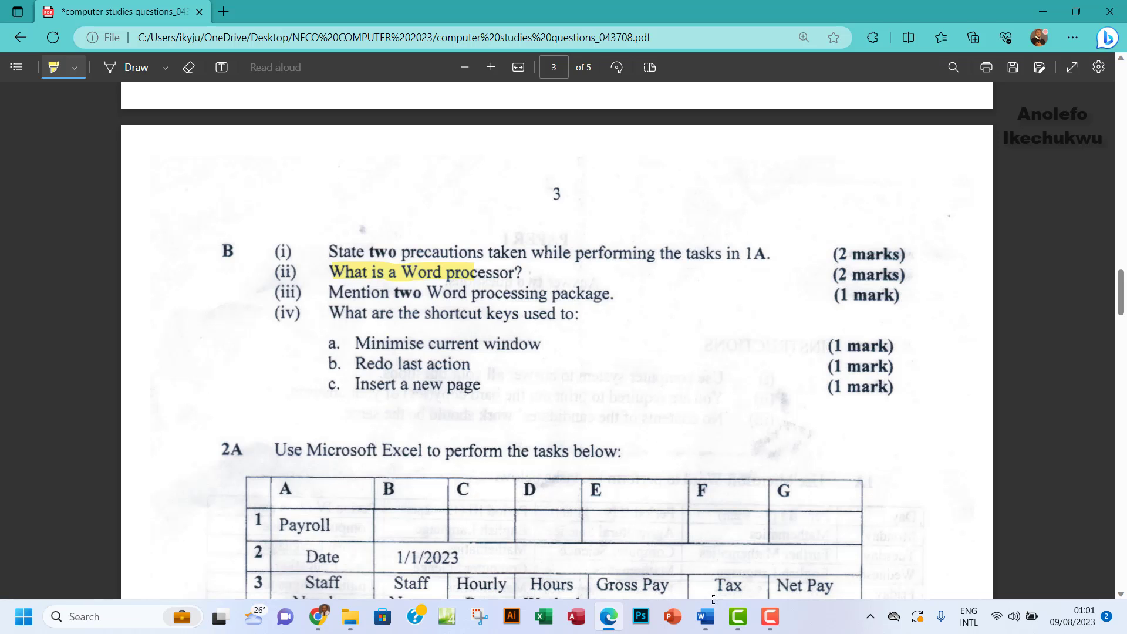
pyautogui.moveTo(709, 631)
pyautogui.click(636, 558)
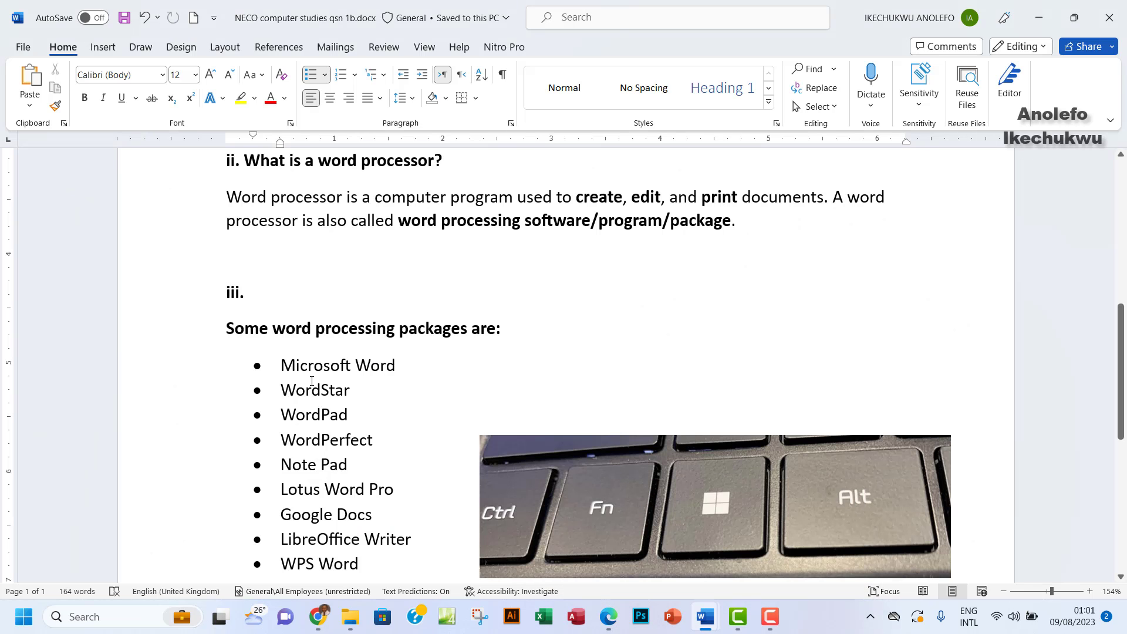
pyautogui.scroll(-2, 341, 394)
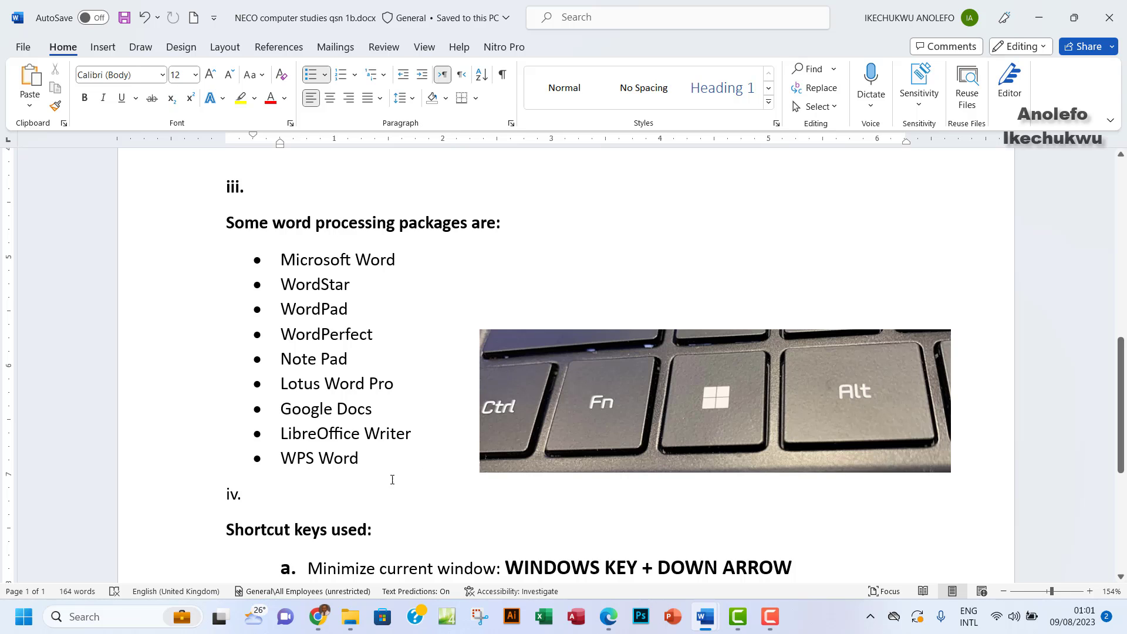
pyautogui.scroll(-3, 392, 479)
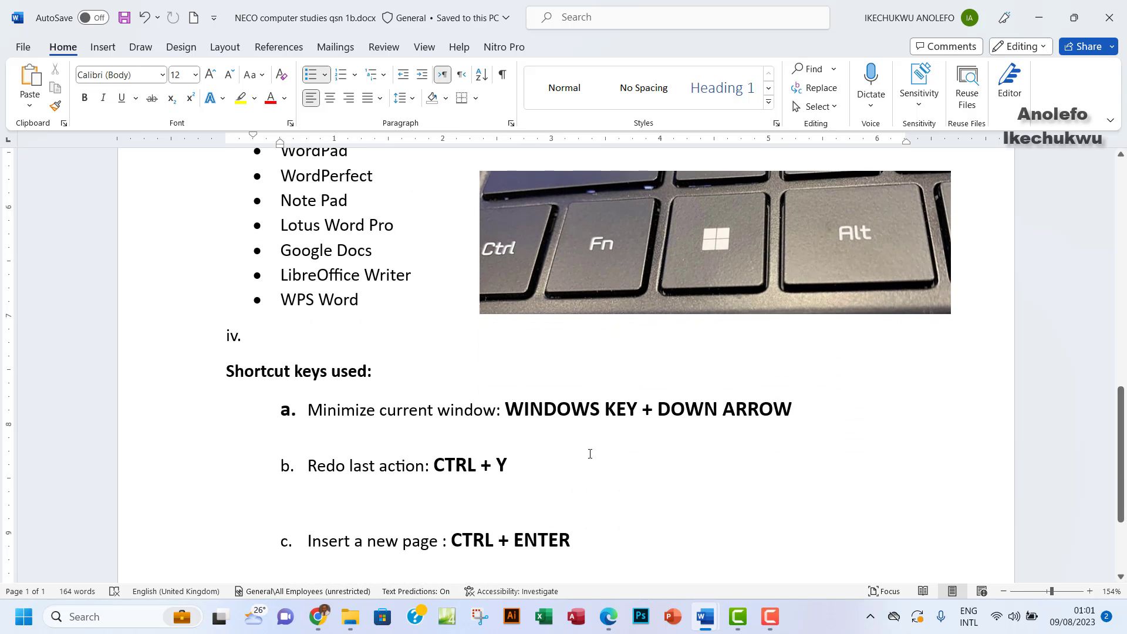
pyautogui.click(608, 617)
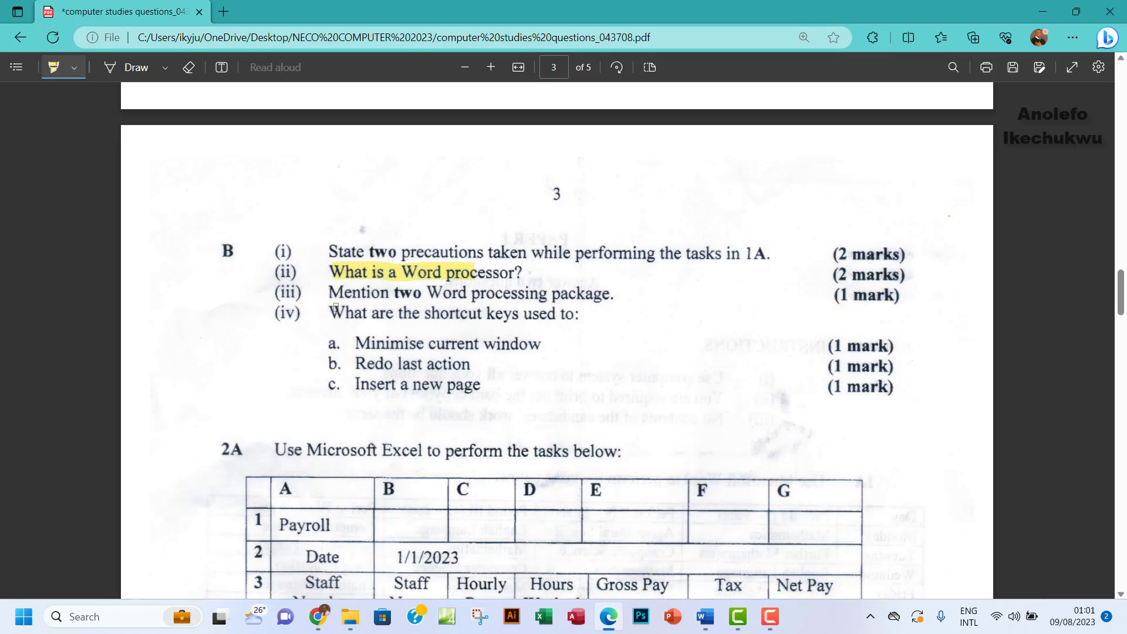
# Highlight the shortcut-keys question (iv) in yellow in the PDF, then return to the Word answers
pyautogui.moveTo(335, 307)
pyautogui.mouseDown()
pyautogui.moveTo(399, 308)
pyautogui.moveTo(426, 321)
pyautogui.moveTo(575, 320)
pyautogui.mouseUp()
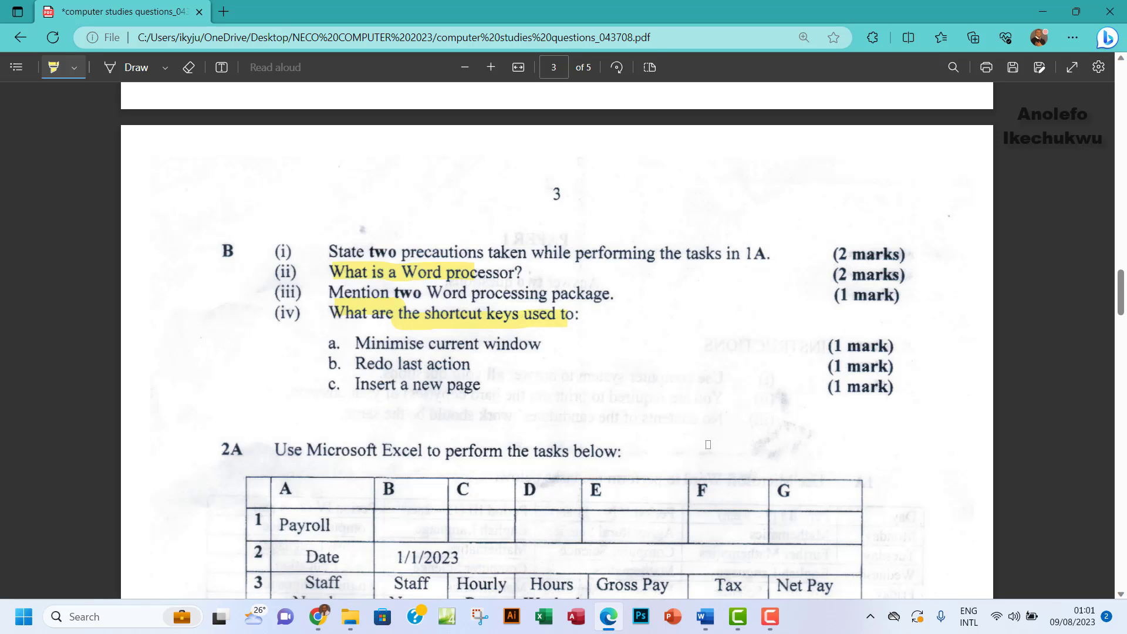
pyautogui.moveTo(704, 616)
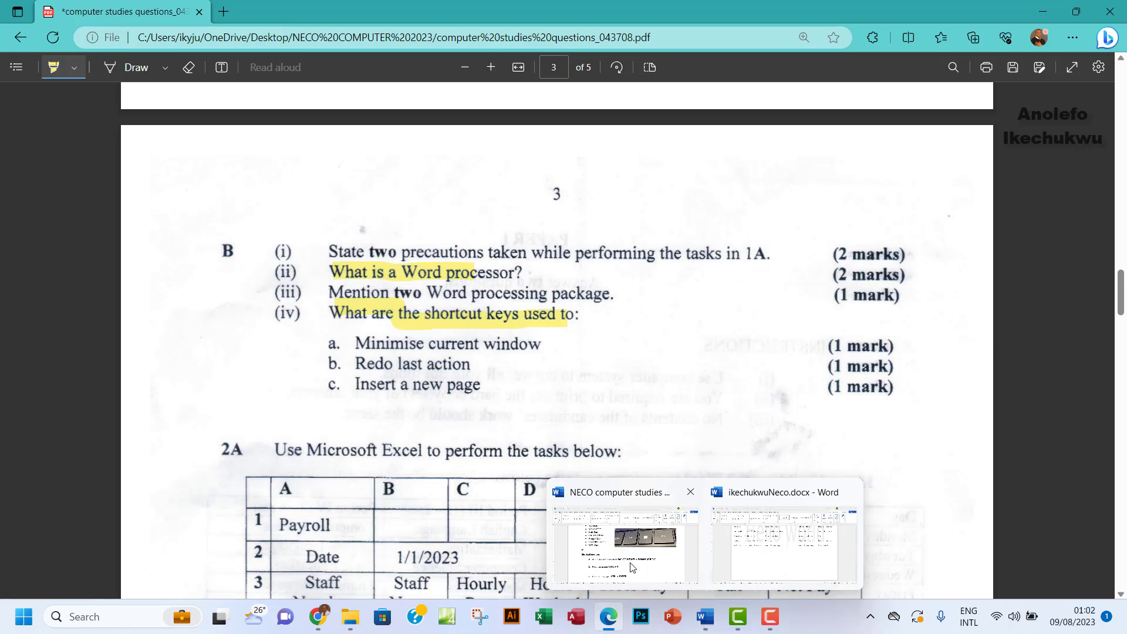
pyautogui.click(652, 545)
pyautogui.scroll(-3, 471, 456)
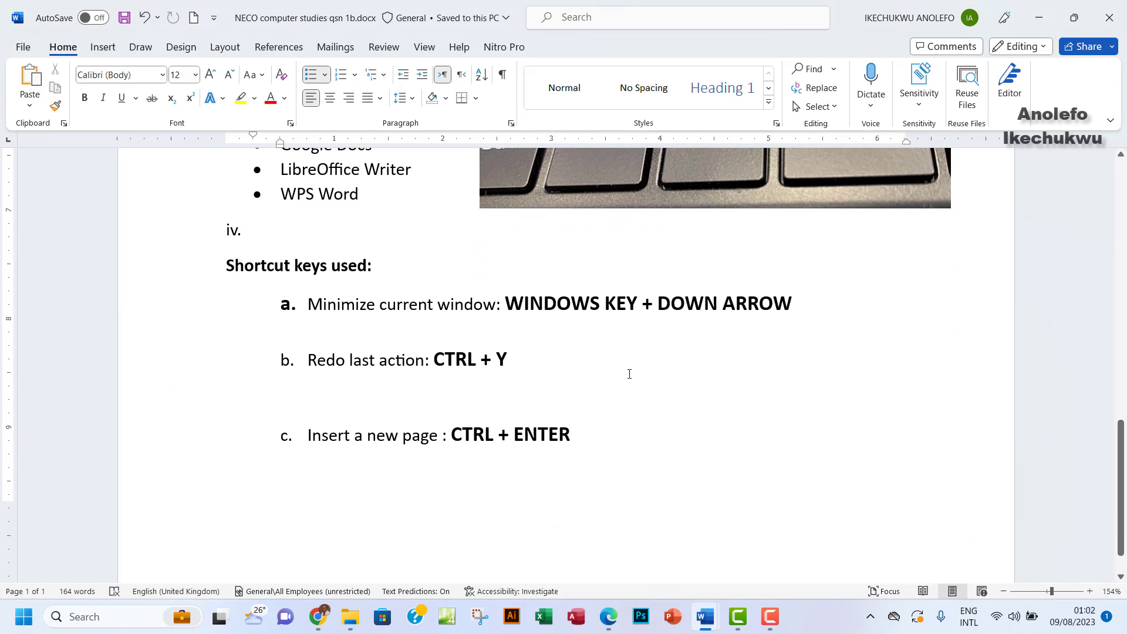
# Circle the Windows key in the keyboard photo with the red Draw pen
pyautogui.scroll(2, 628, 370)
pyautogui.scroll(3, 622, 411)
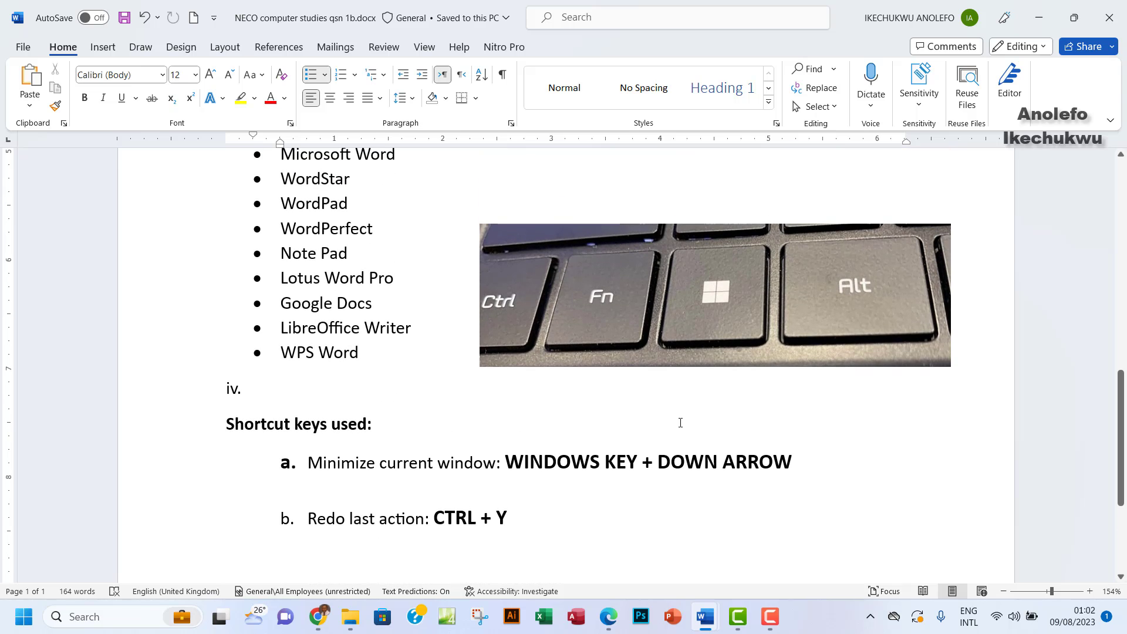
pyautogui.scroll(2, 681, 423)
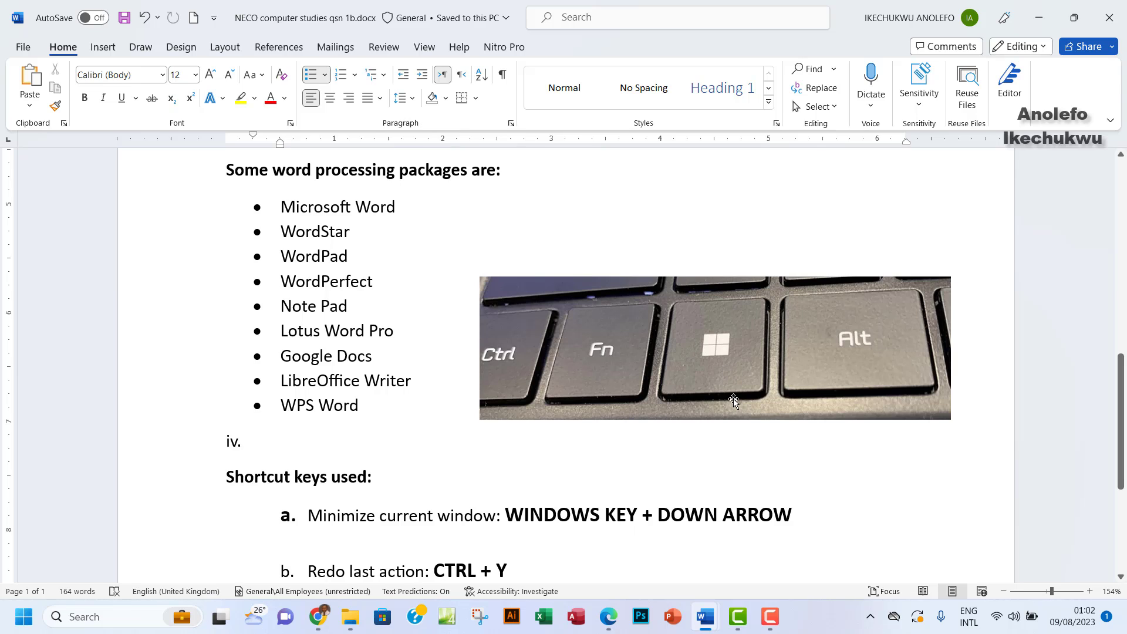
pyautogui.click(141, 47)
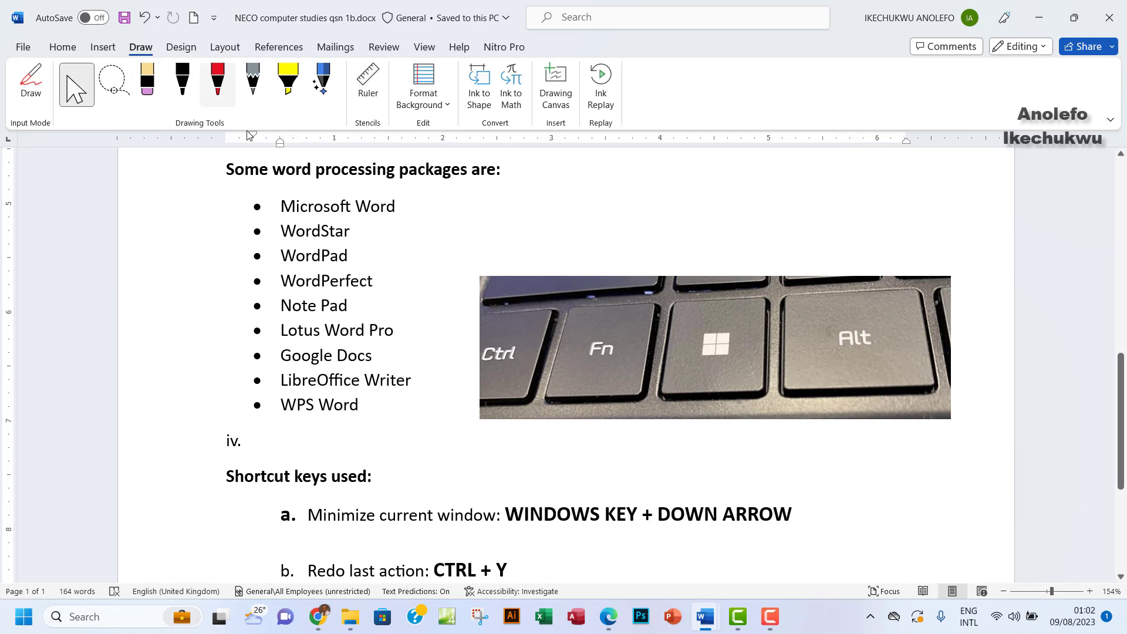
pyautogui.click(217, 82)
pyautogui.moveTo(738, 305)
pyautogui.mouseDown()
pyautogui.moveTo(670, 328)
pyautogui.moveTo(691, 405)
pyautogui.moveTo(763, 363)
pyautogui.moveTo(743, 307)
pyautogui.mouseUp()
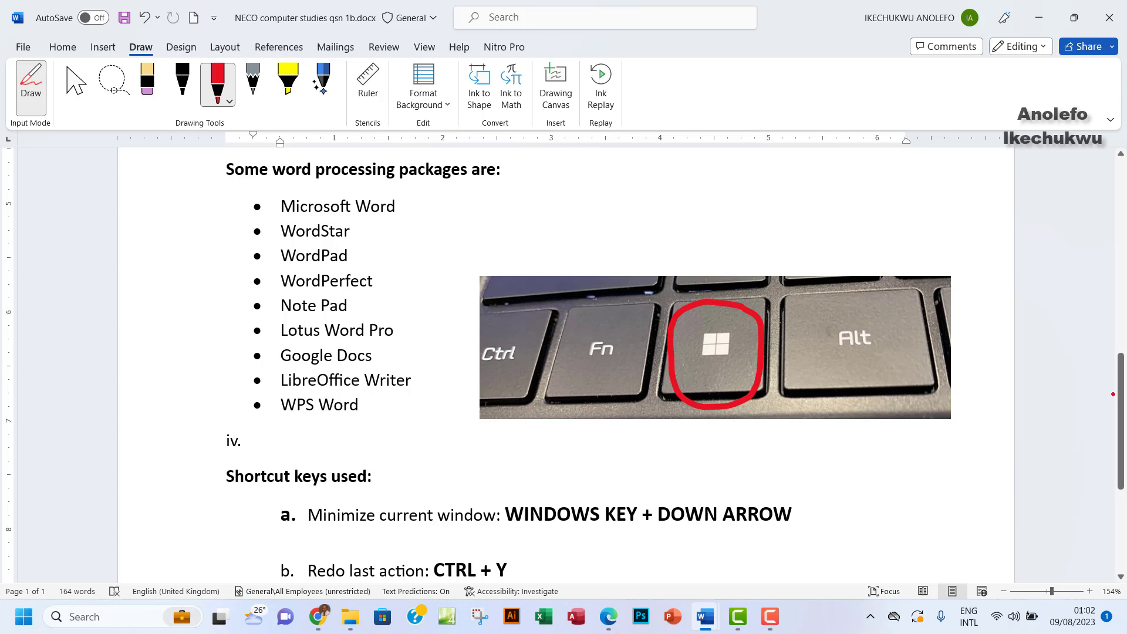
# Demonstrate Win+Down and Win+Up resizing the Word window, then bring the answers document back
pyautogui.scroll(-1, 1121, 419)
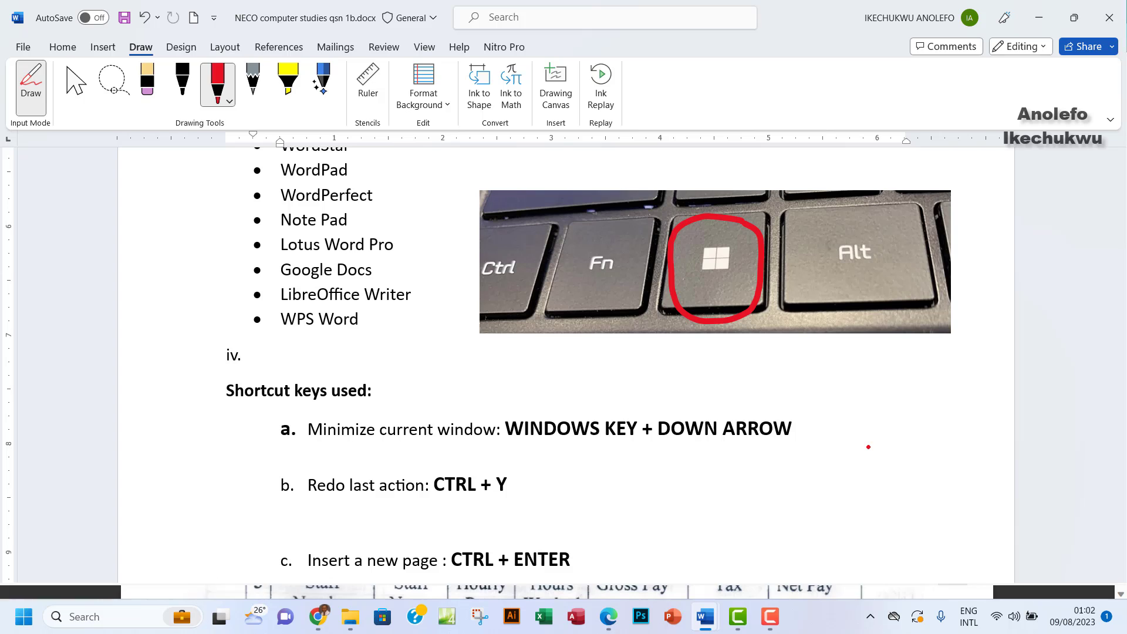
pyautogui.press('super+Down')
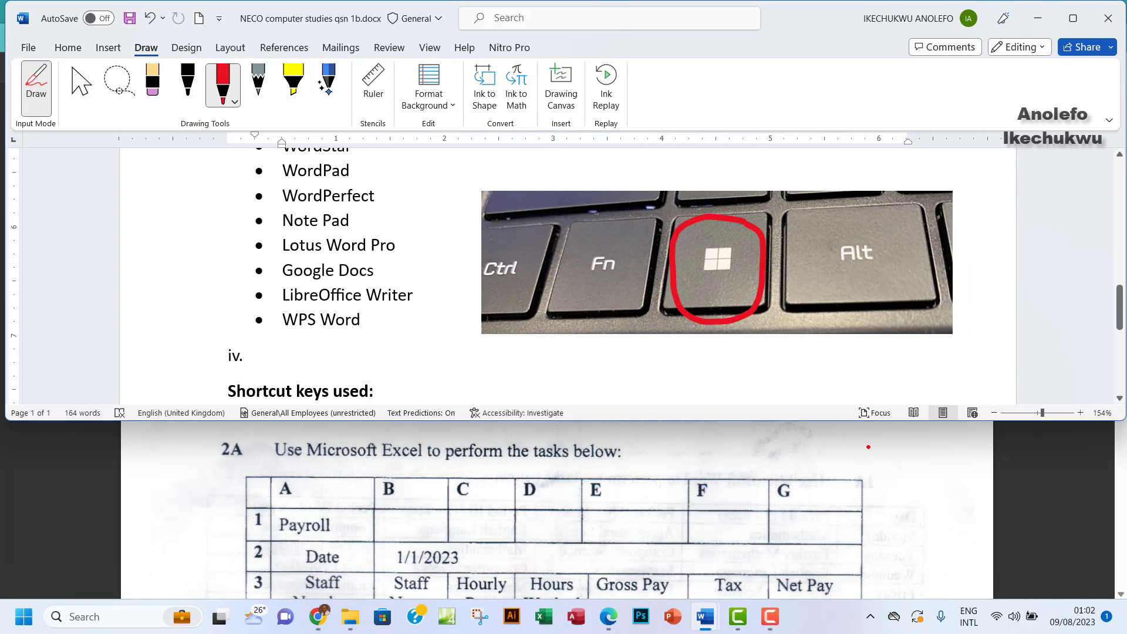
pyautogui.press('super+Up')
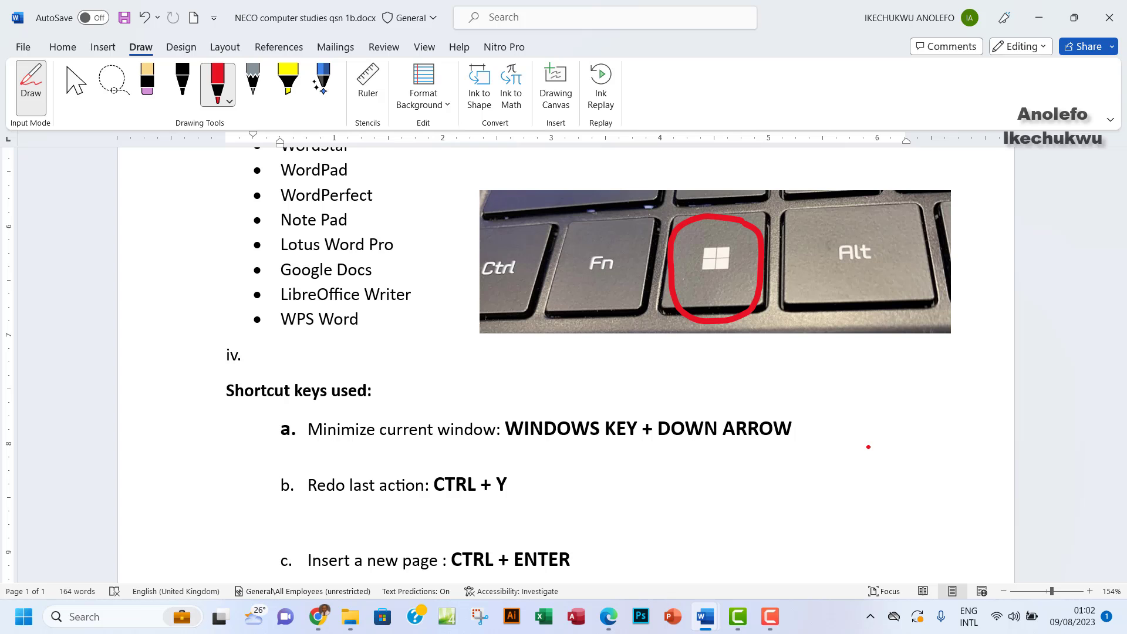
pyautogui.press('super+Down')
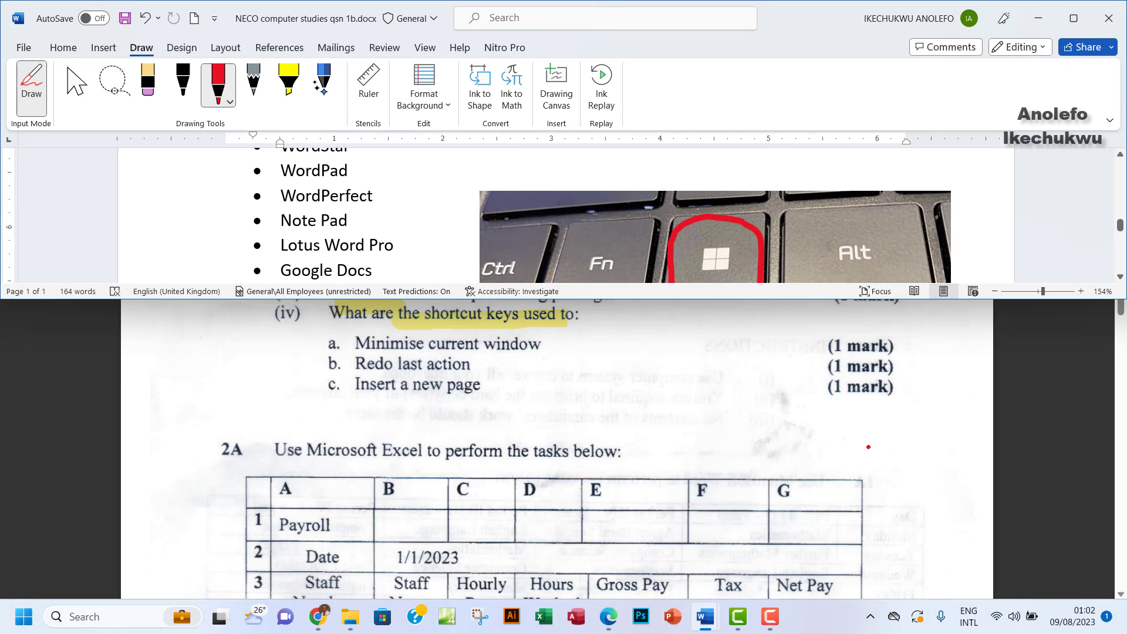
pyautogui.press('super+Down')
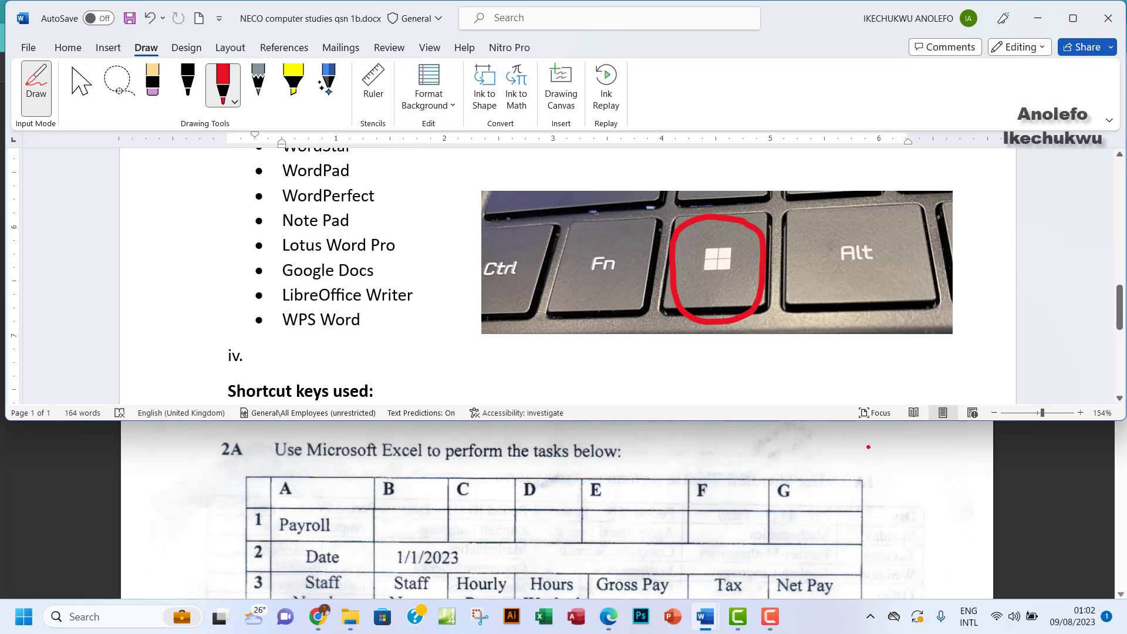
pyautogui.press('super+Down')
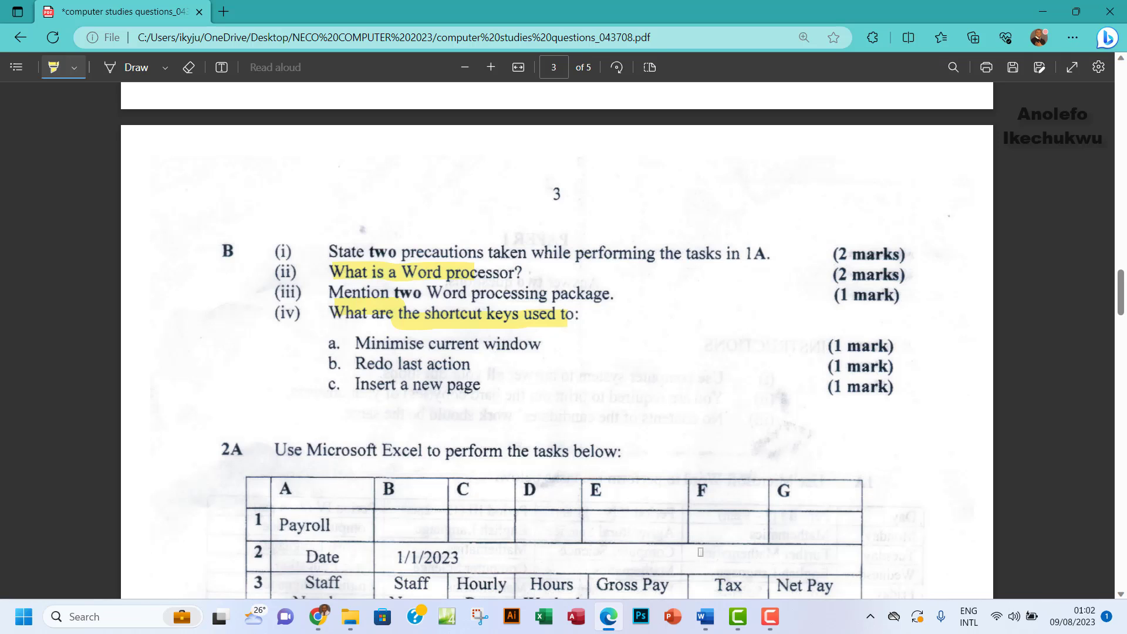
pyautogui.moveTo(704, 616)
pyautogui.click(560, 493)
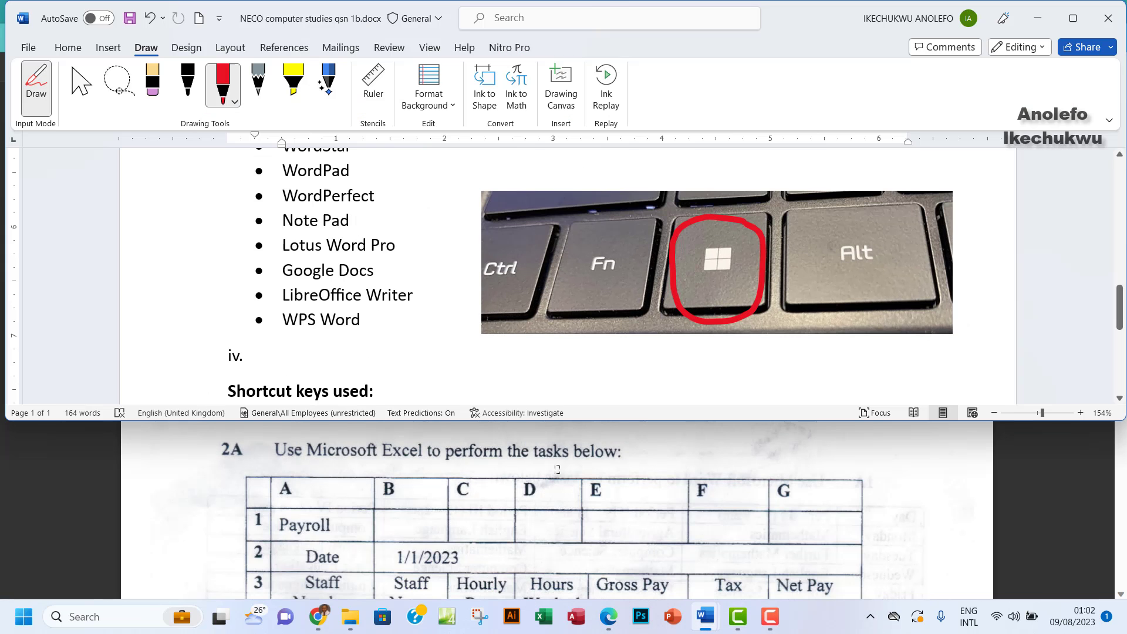
# Maximize Word, switch from the pen back to Select, and return to the Home tab
pyautogui.click(1073, 18)
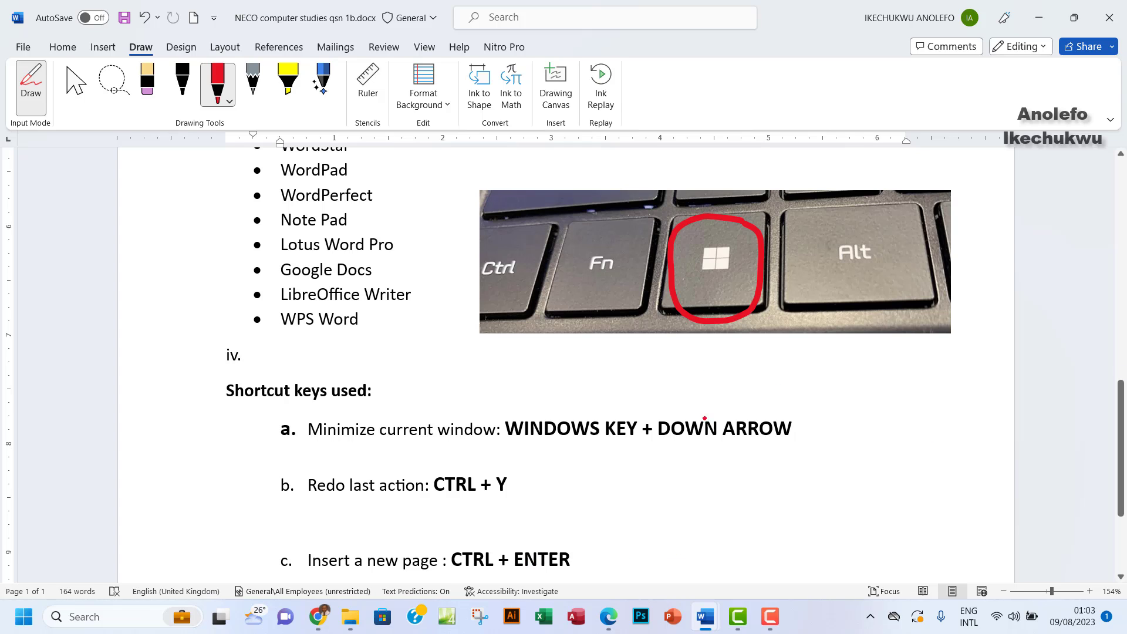
pyautogui.click(75, 85)
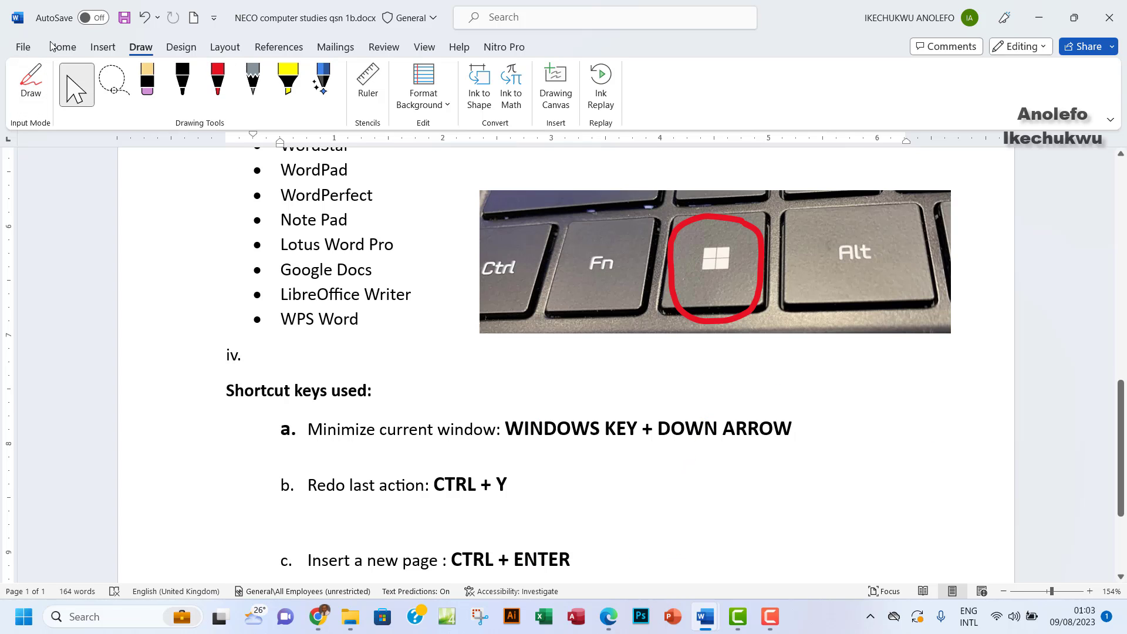
pyautogui.click(63, 47)
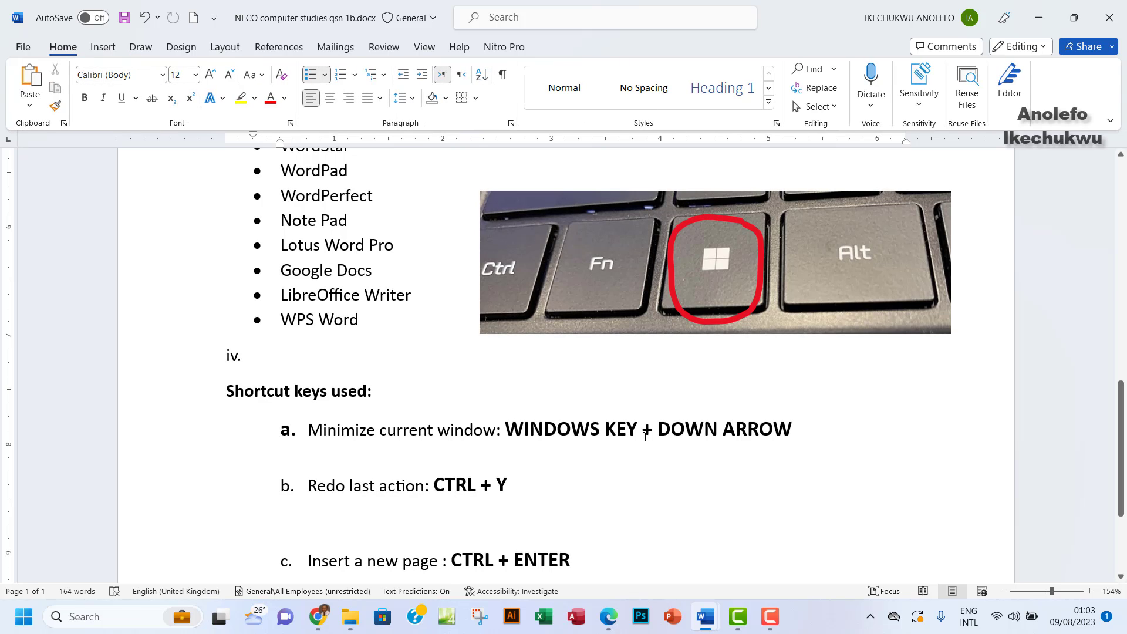